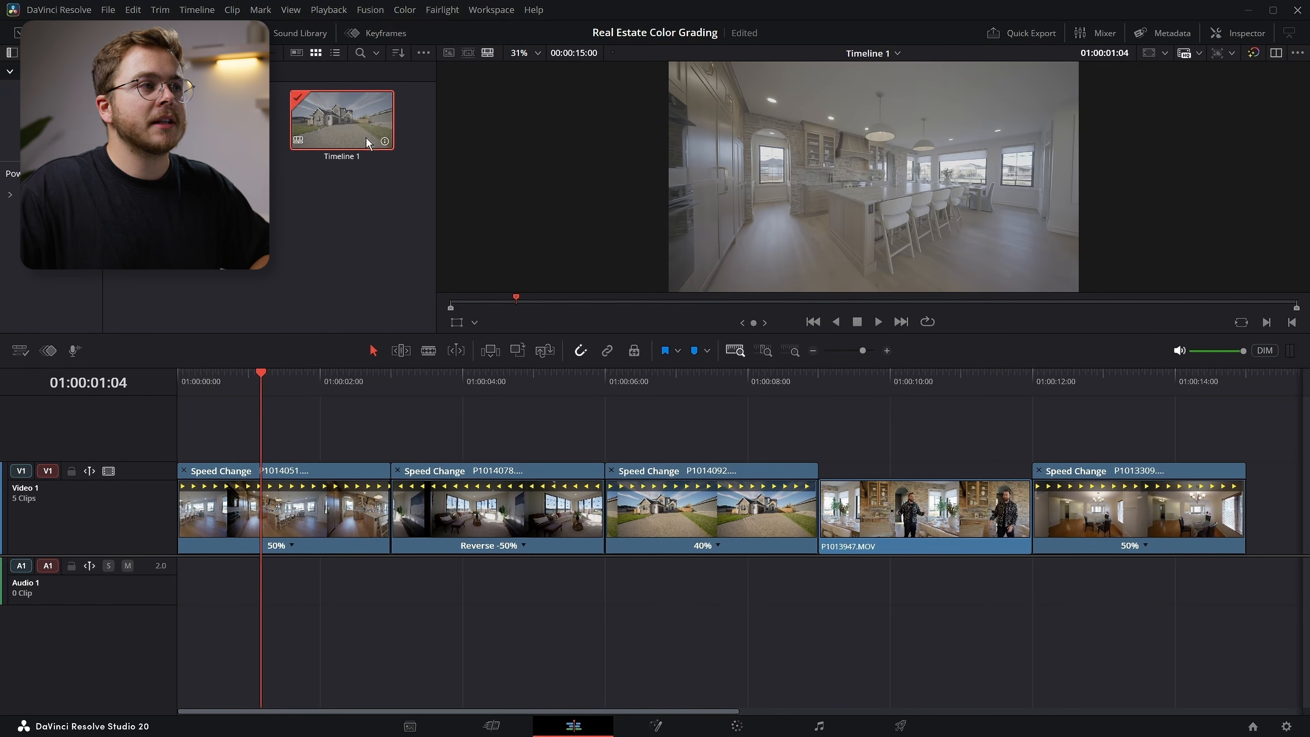
# Step: Review the color management options in the settings of Timeline 1, leaving them as they are
pyautogui.rightClick(367, 140)
pyautogui.moveTo(402, 143)
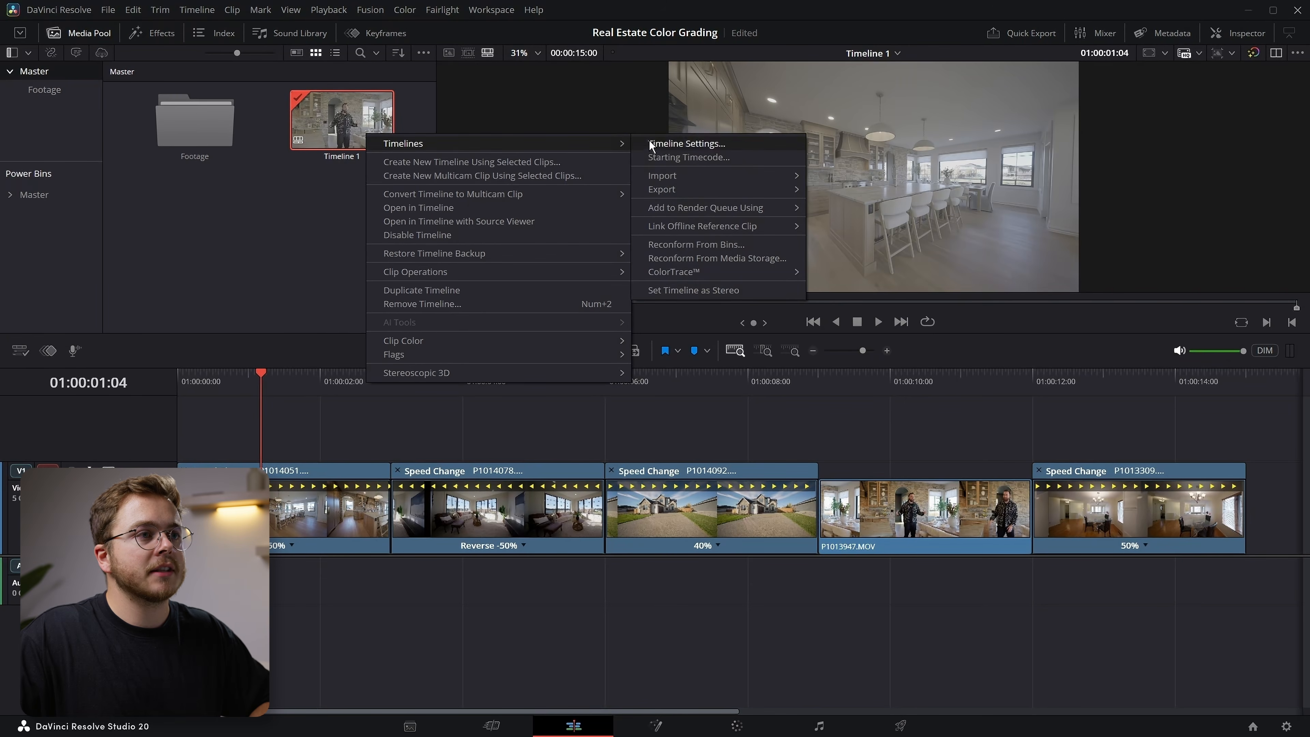
pyautogui.click(651, 145)
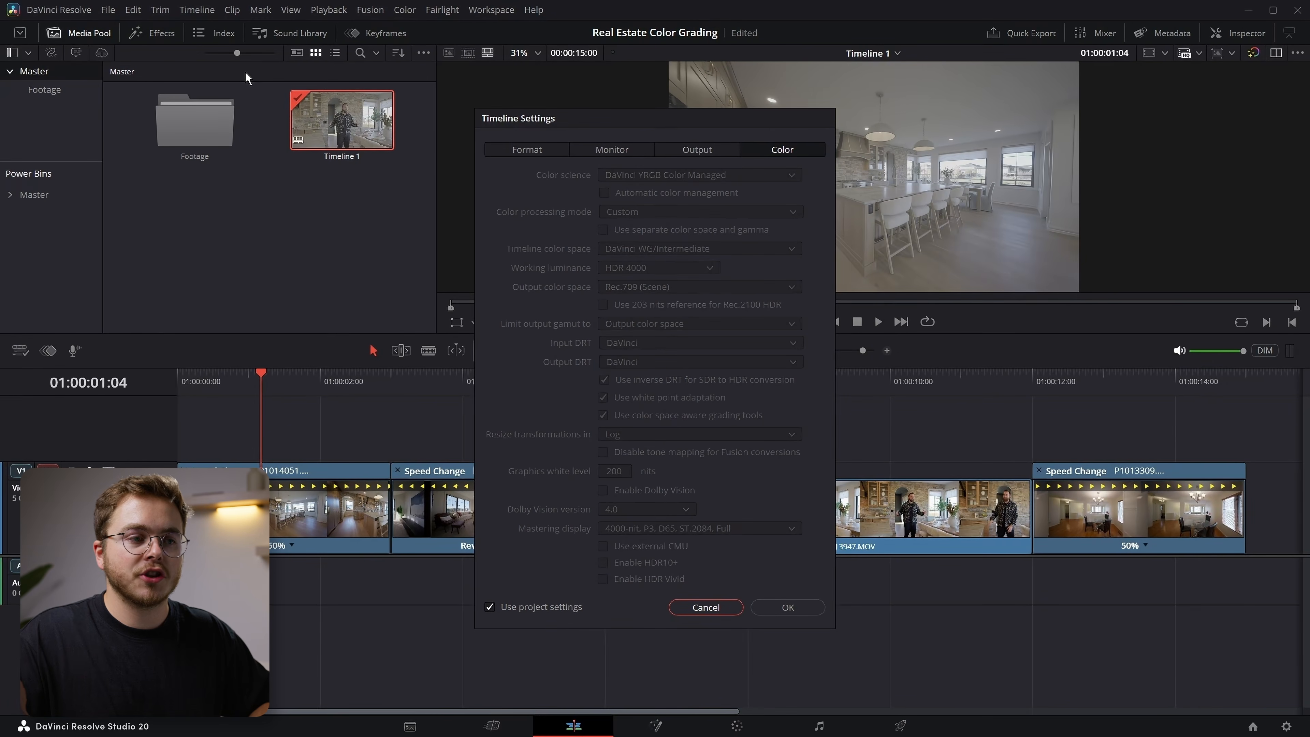
pyautogui.click(706, 607)
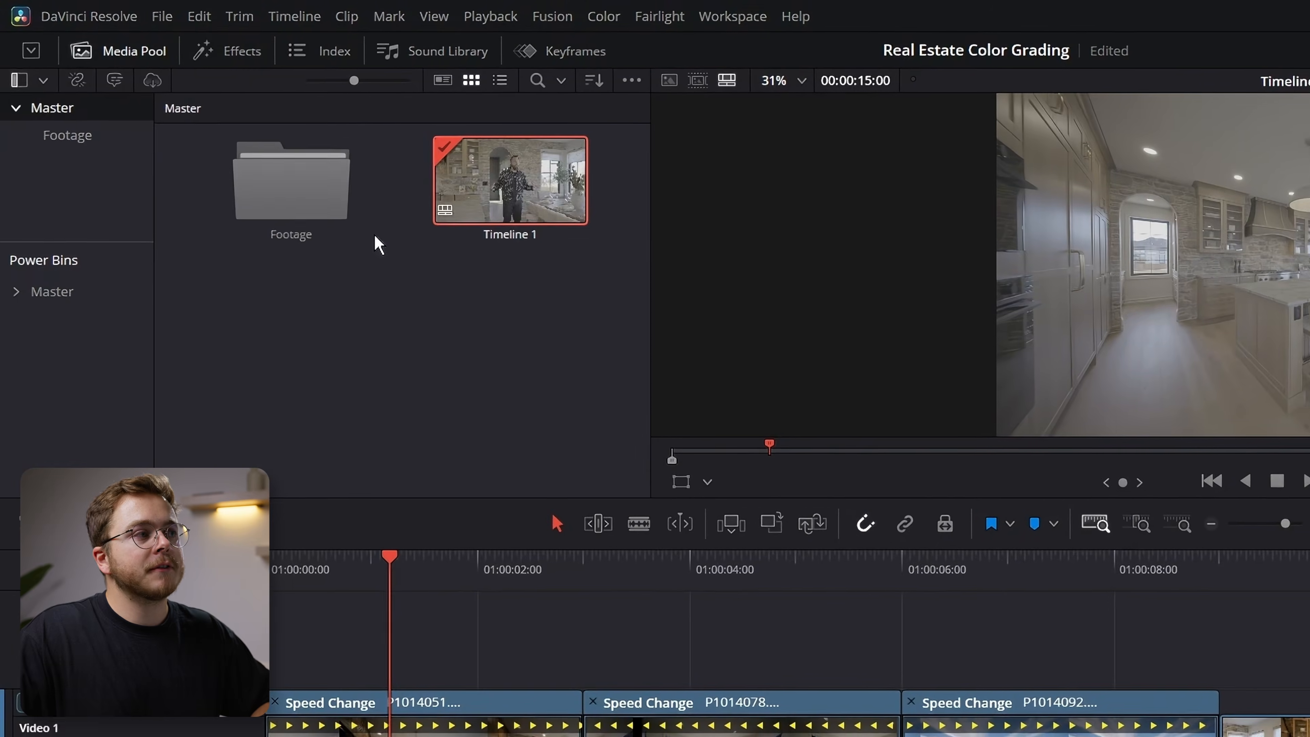
# Step: Set the input color space of all five clips in the Footage bin to Panasonic V-Gamut/V-Log
pyautogui.doubleClick(224, 143)
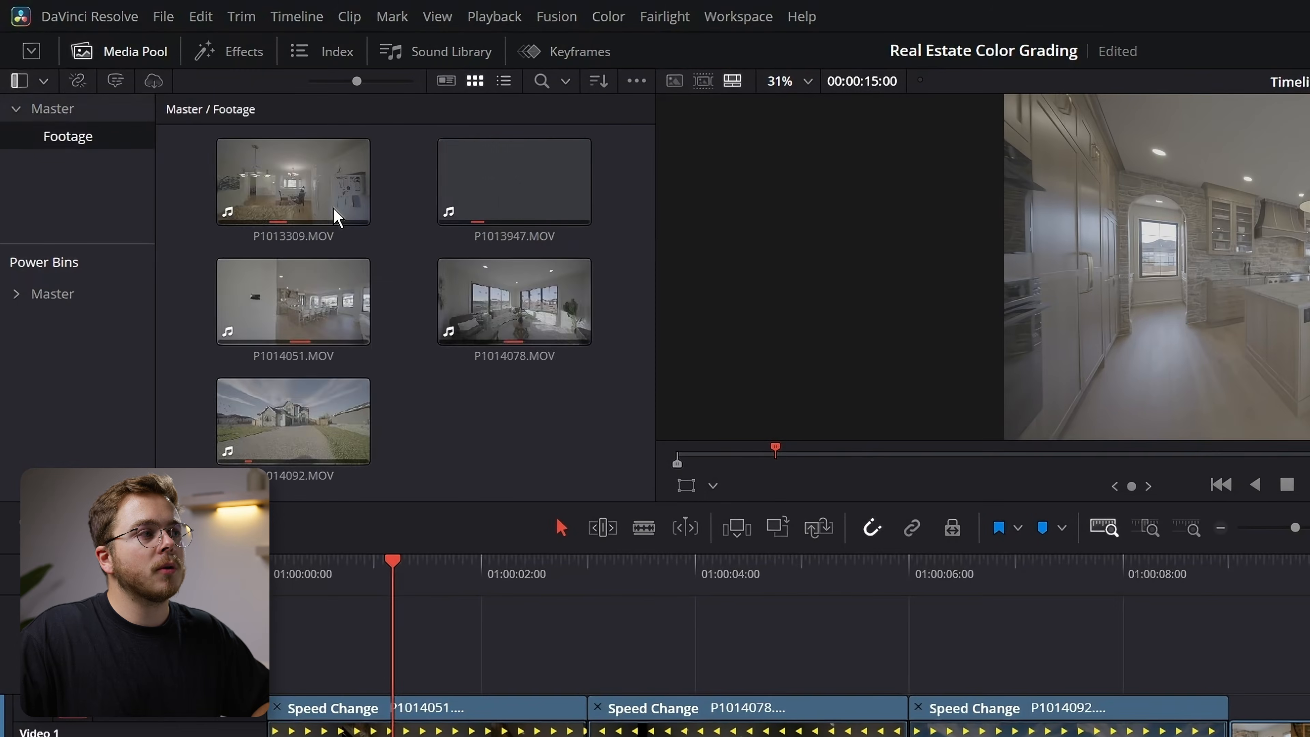
pyautogui.moveTo(587, 460); pyautogui.dragTo(304, 185)
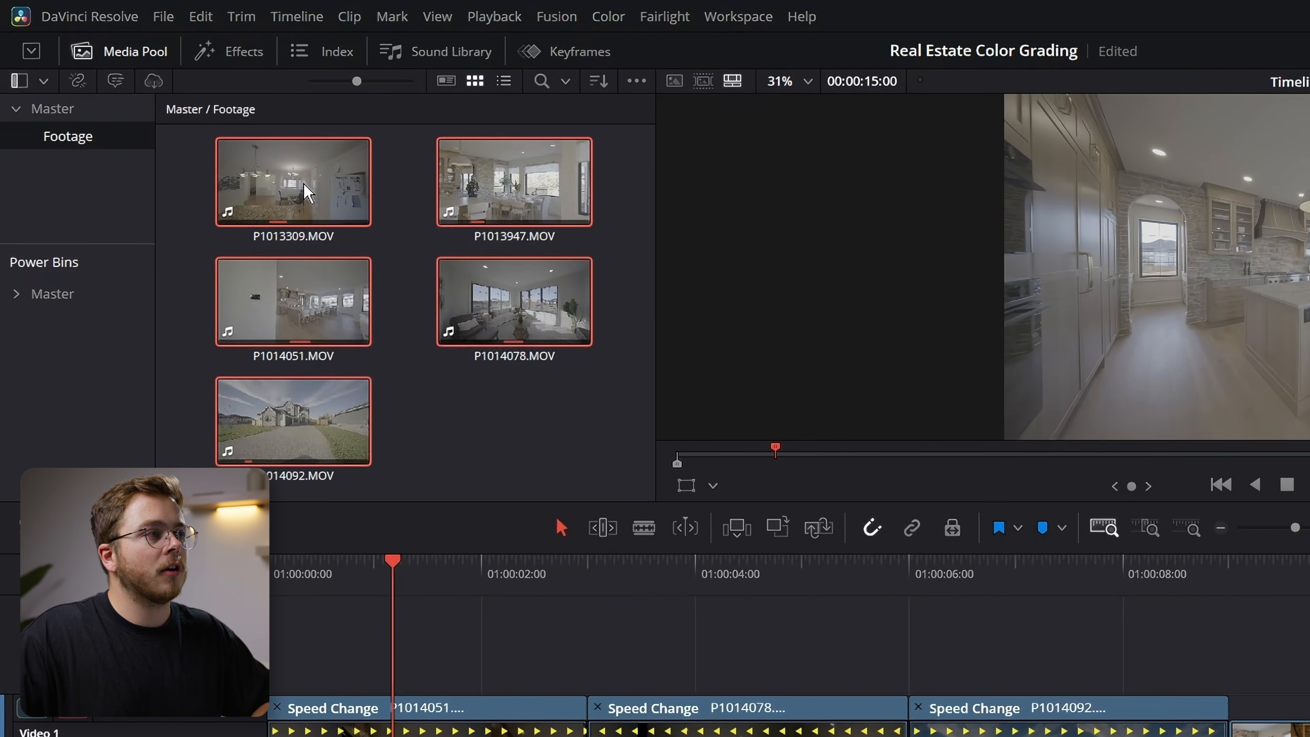
pyautogui.rightClick(305, 186)
pyautogui.moveTo(600, 408)
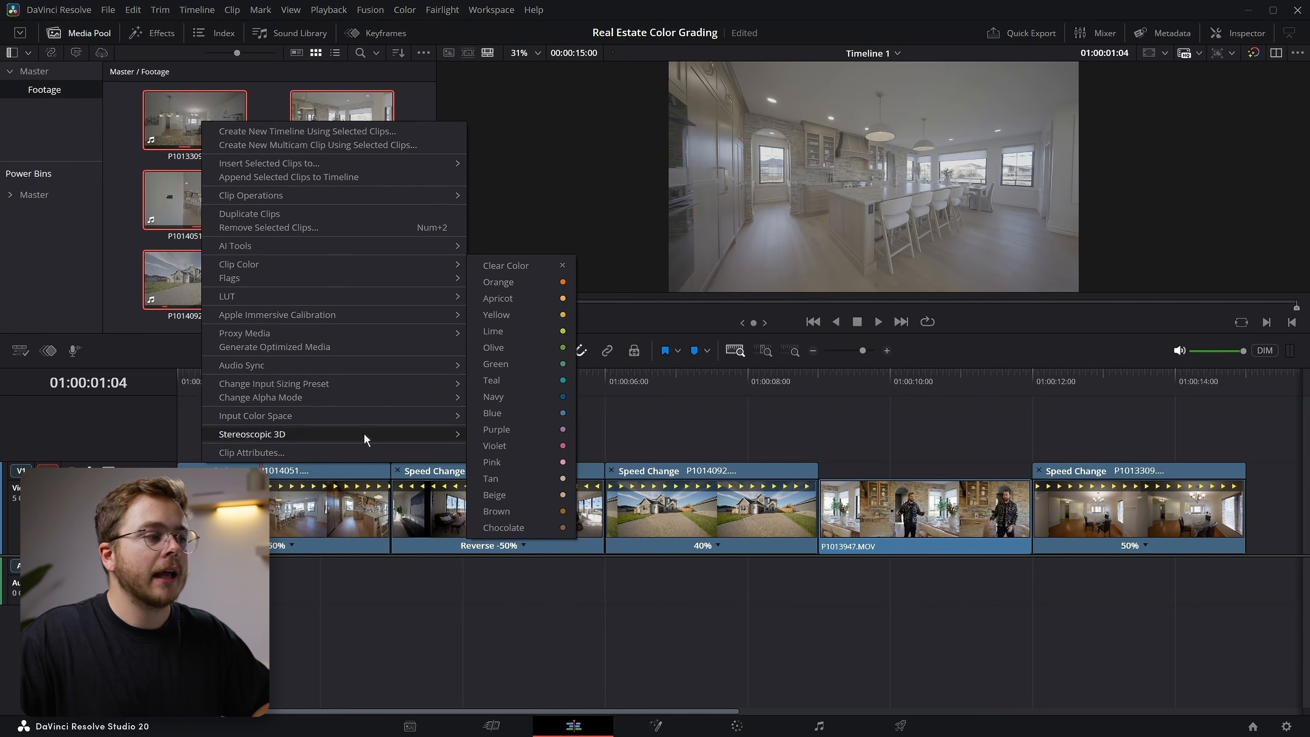
pyautogui.moveTo(578, 637)
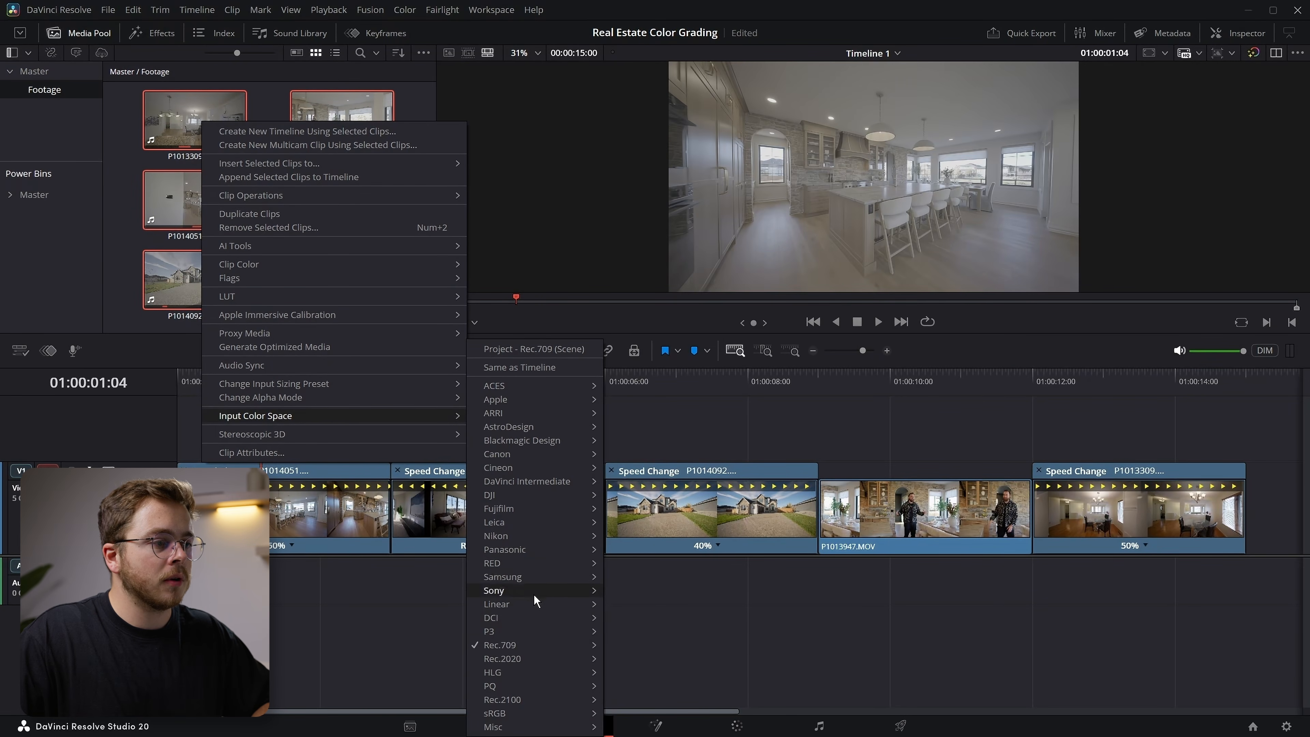
pyautogui.moveTo(535, 556)
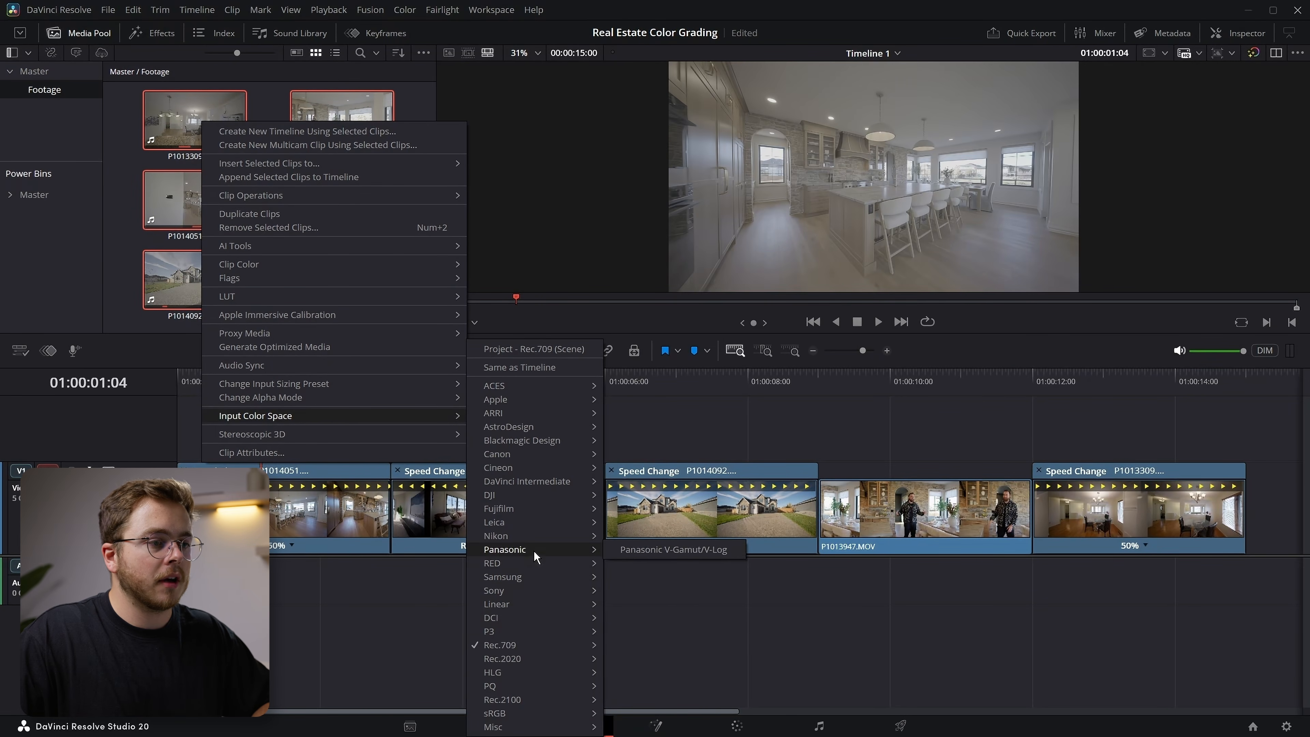
pyautogui.click(634, 549)
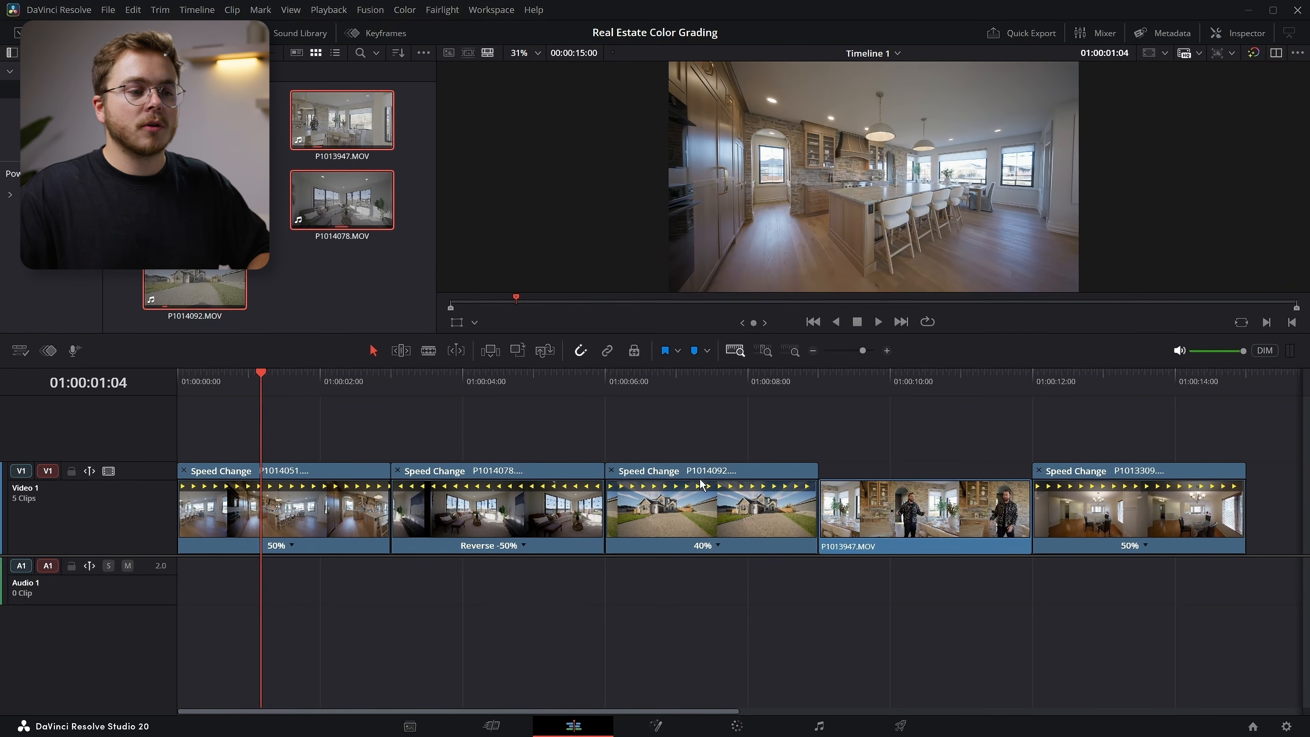
# Step: On the Color page, move the first node close to the source input and add a serial node after it
pyautogui.click(756, 727)
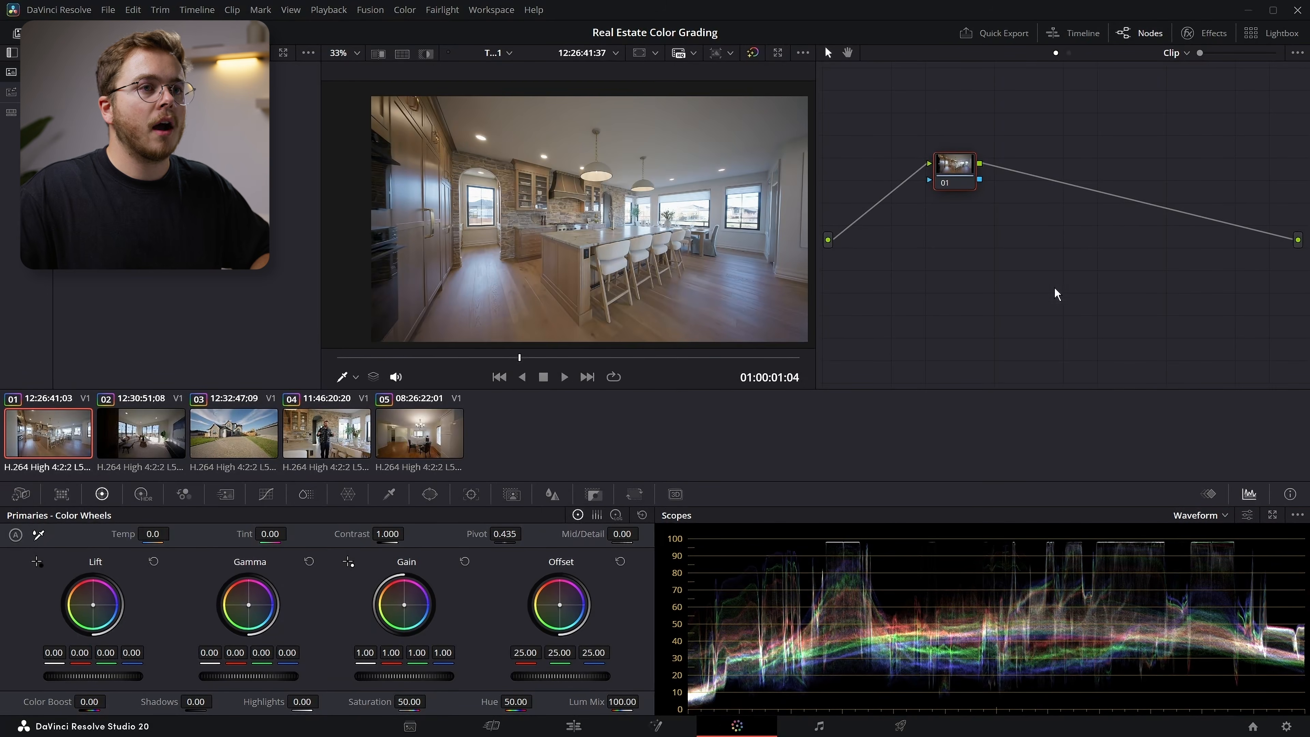
pyautogui.moveTo(966, 164); pyautogui.dragTo(880, 190)
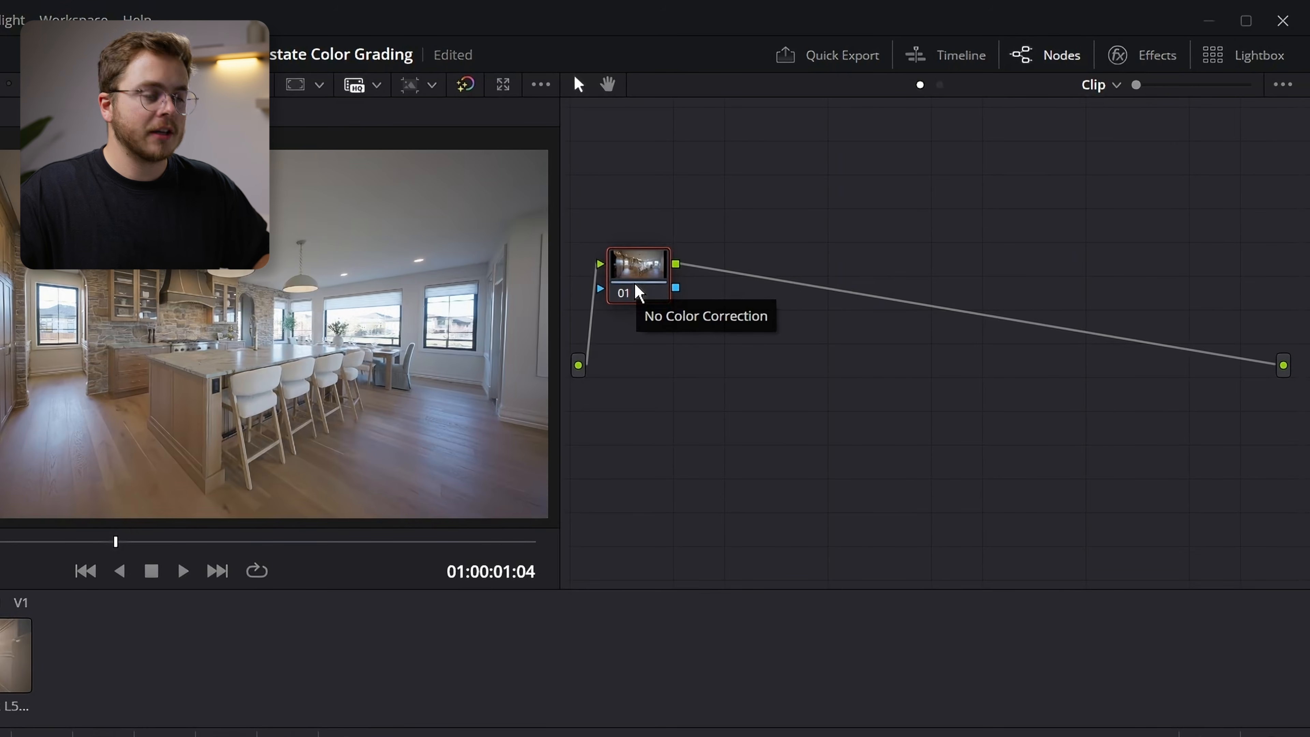
pyautogui.hotkey('alt', 's')
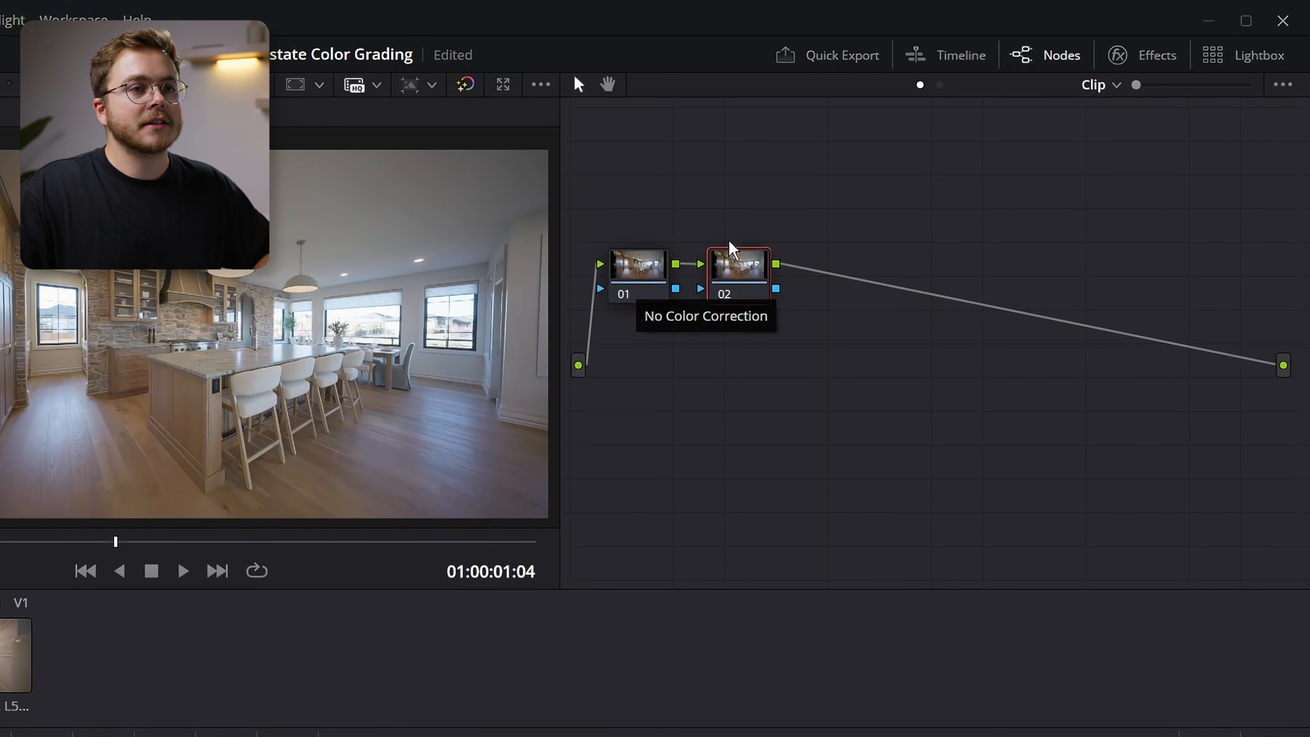
pyautogui.moveTo(729, 253)
pyautogui.mouseDown()
pyautogui.moveTo(752, 312)
pyautogui.moveTo(741, 274)
pyautogui.mouseUp()
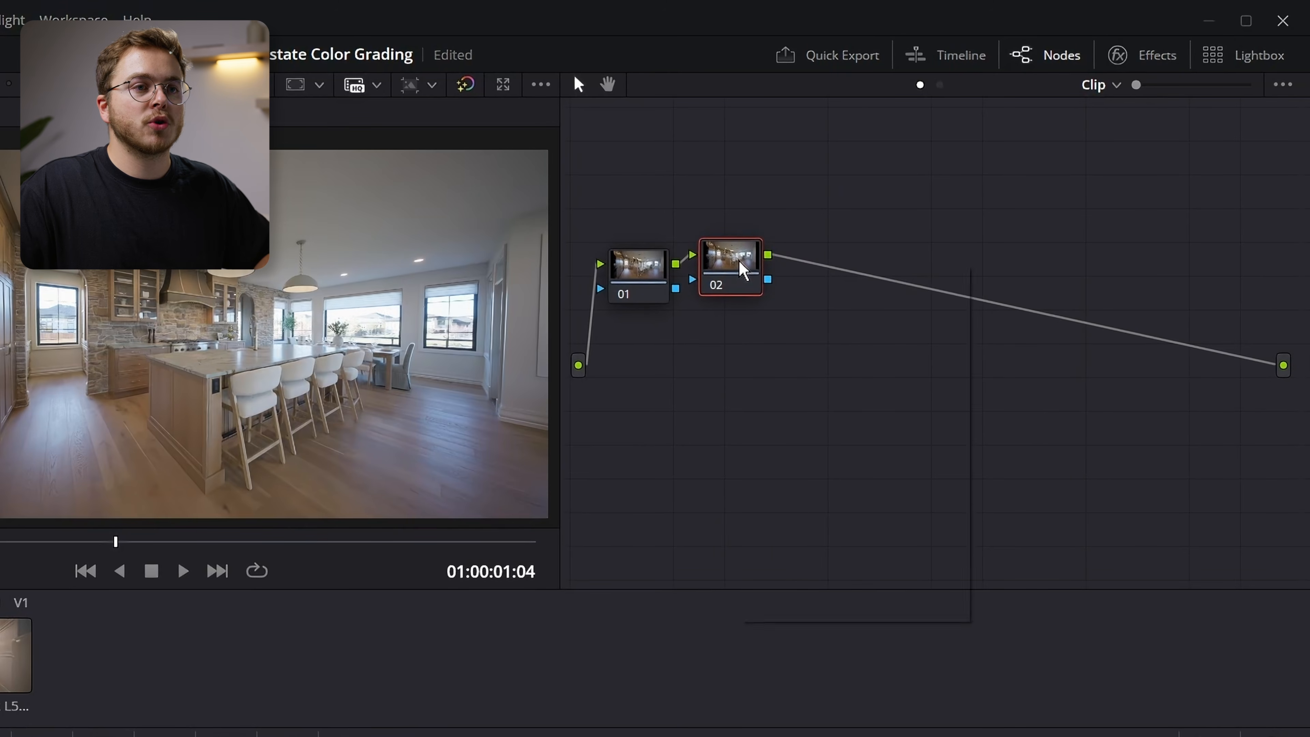
# Step: Label the second node "exposure"
pyautogui.rightClick(742, 270)
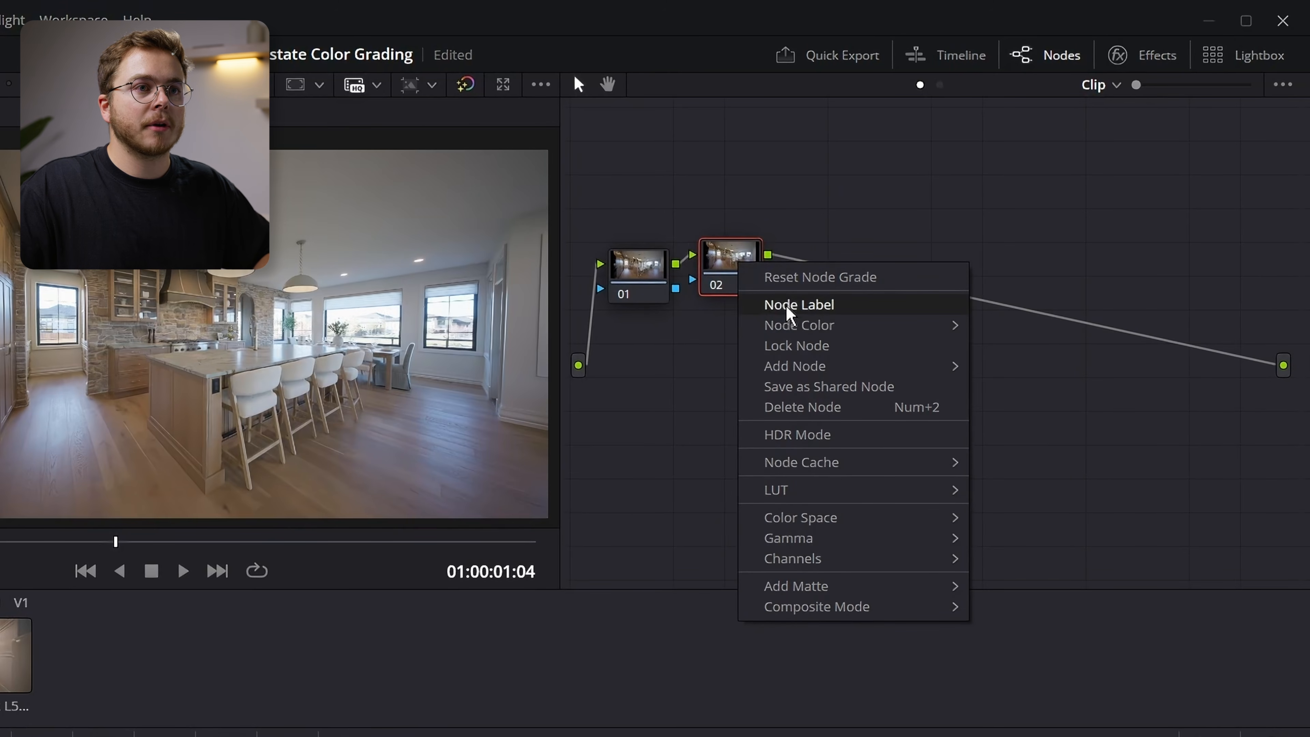
pyautogui.click(803, 306)
pyautogui.write('Exposure')
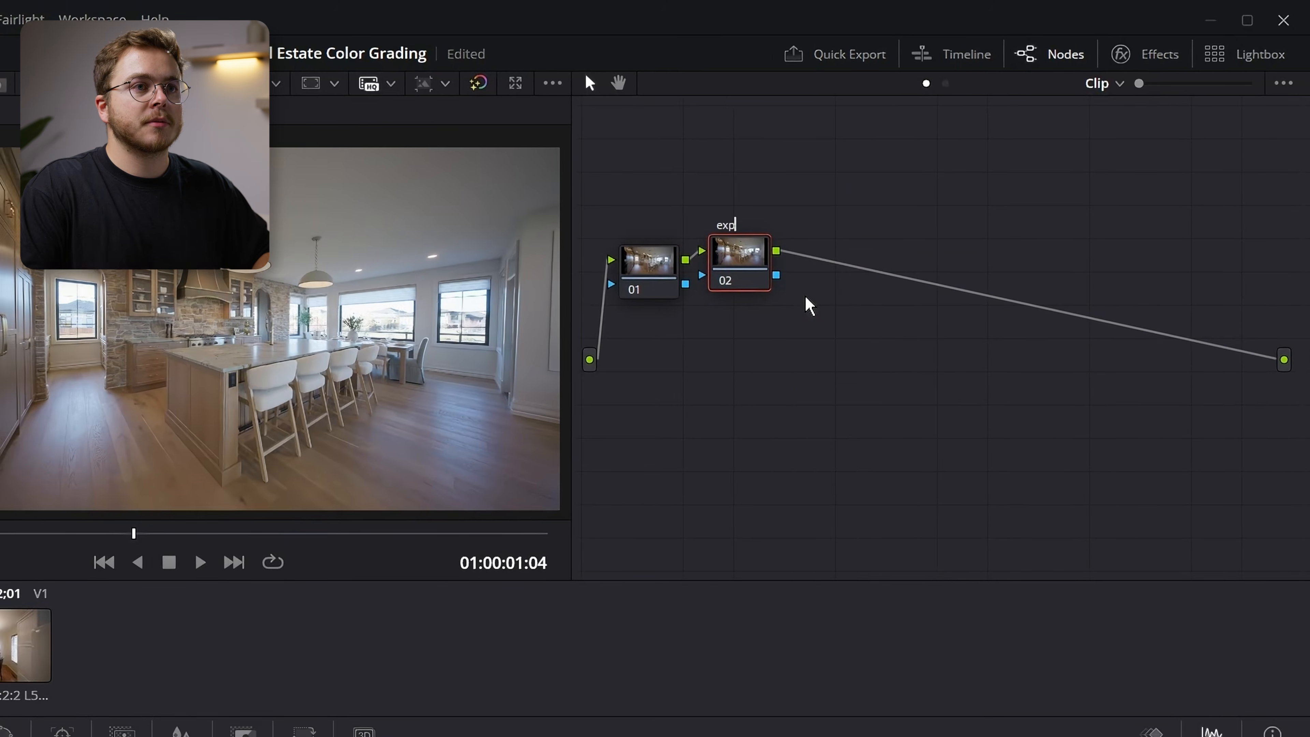
pyautogui.press('Return')
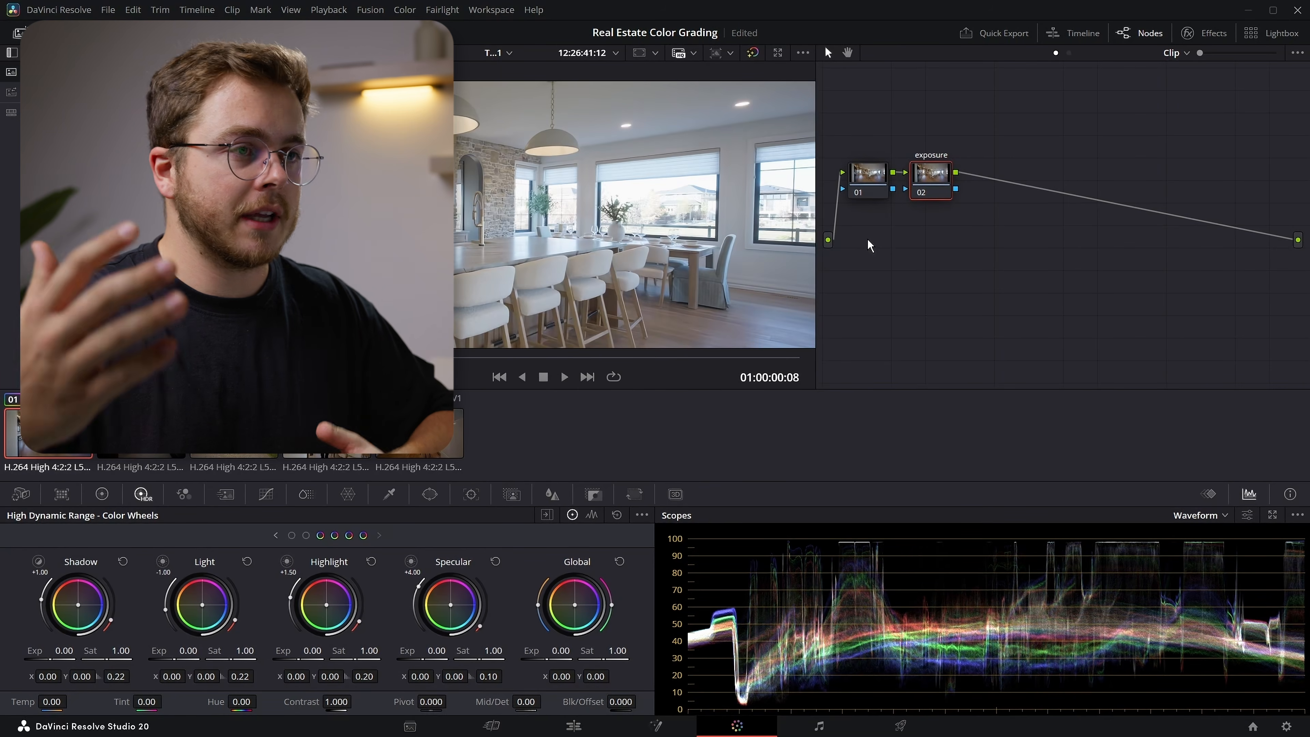
# Step: Lower the Highlight exposure in the HDR color wheels to -4.40 on the exposure node
pyautogui.scroll(6, 619, 179)
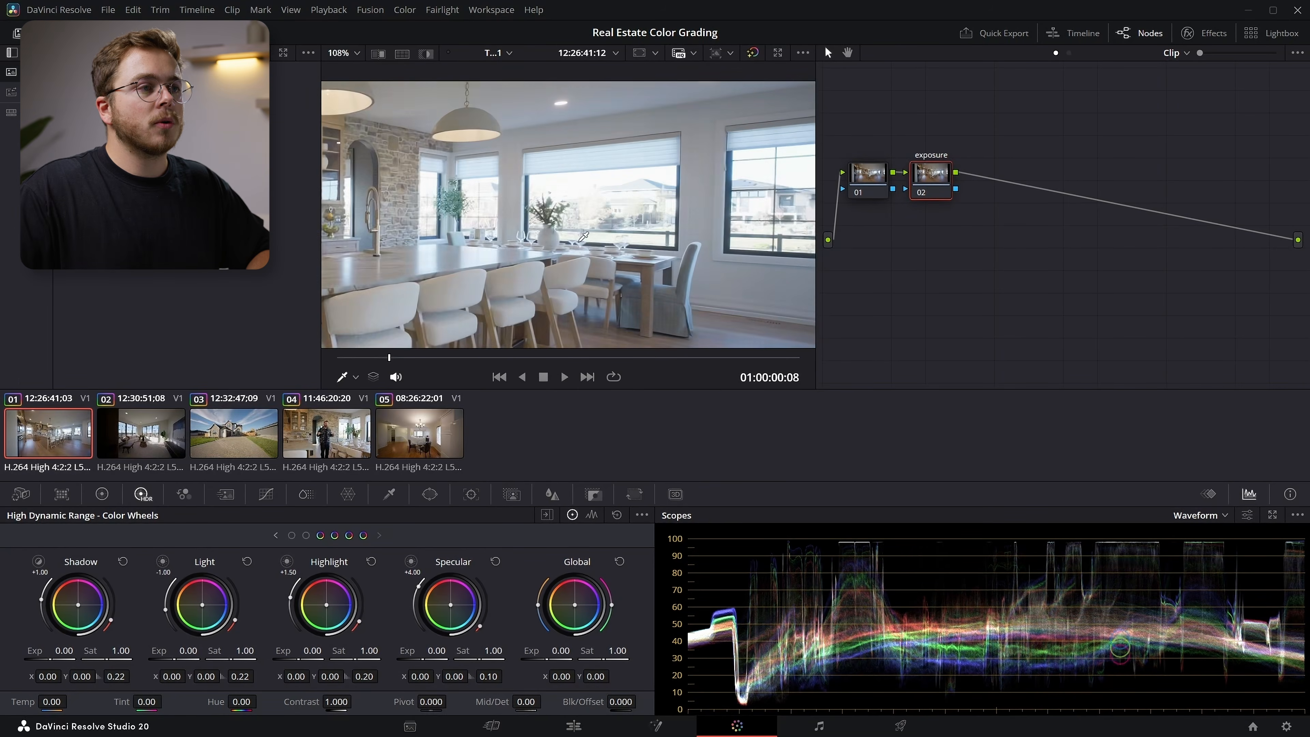
pyautogui.scroll(3, 619, 179)
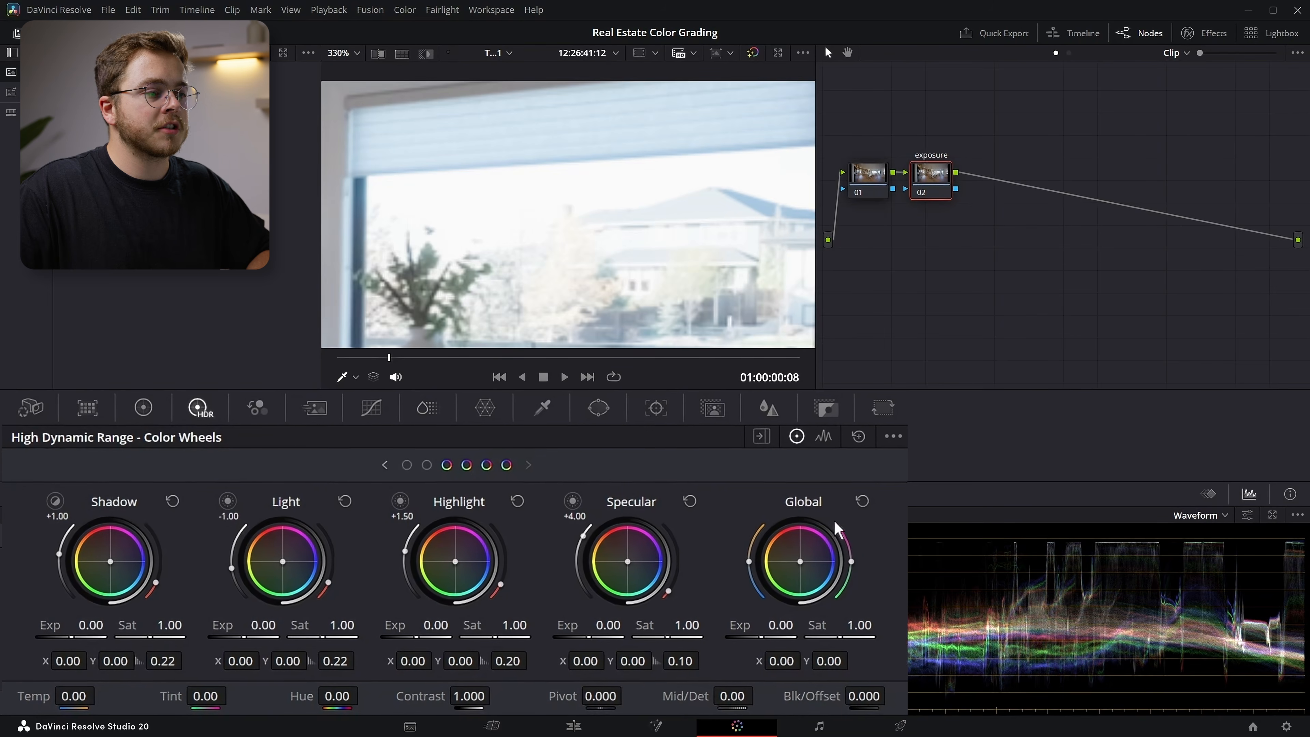
pyautogui.moveTo(435, 625); pyautogui.dragTo(392, 625)
pyautogui.scroll(-10, 718, 125)
pyautogui.scroll(3, 707, 269)
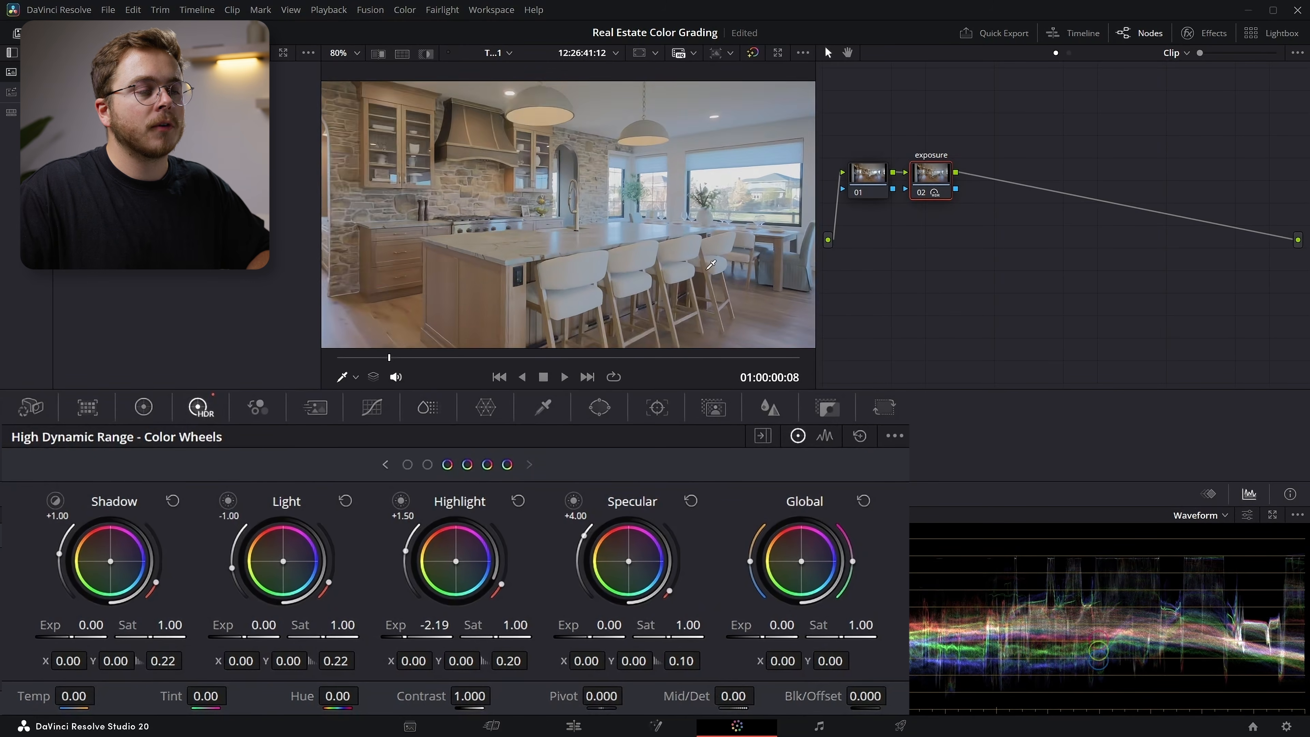
pyautogui.moveTo(707, 270); pyautogui.dragTo(635, 239)
pyautogui.moveTo(407, 638); pyautogui.dragTo(402, 638)
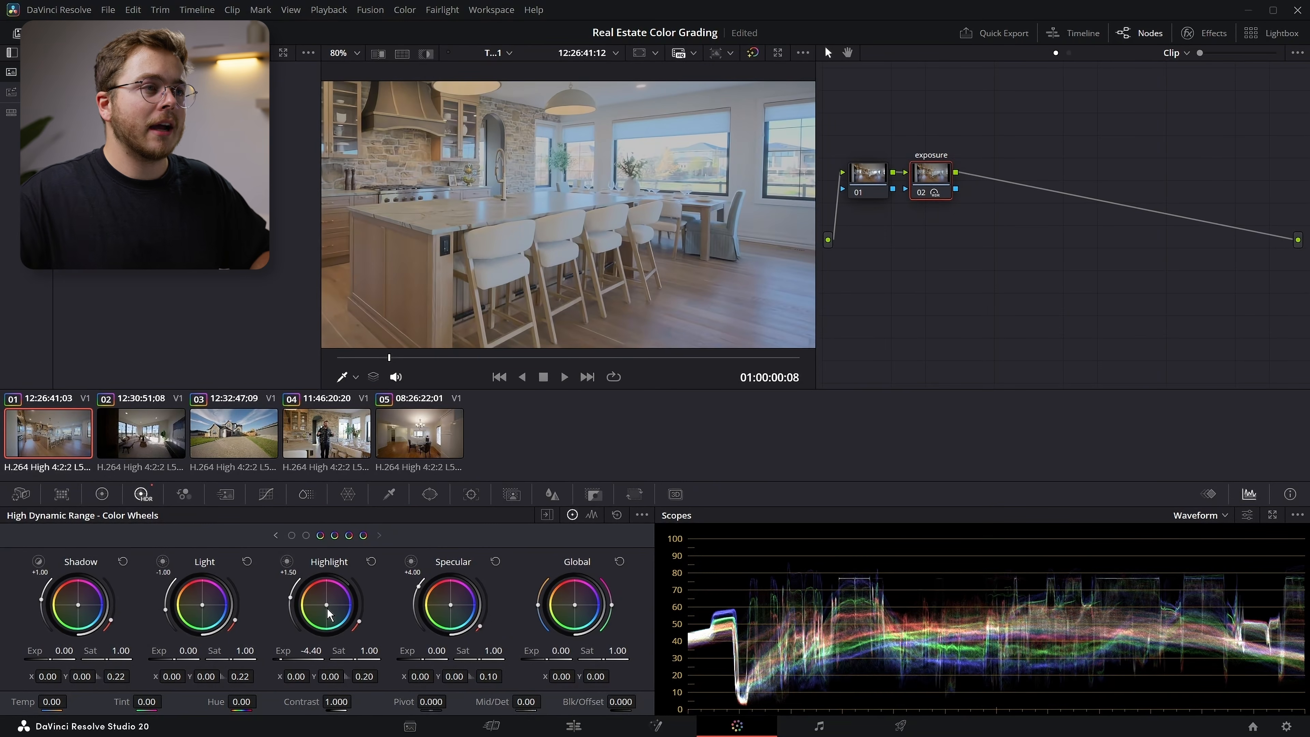
# Step: Inspect the chairs and countertop up close, and set the Highlight exposure to -0.44
pyautogui.scroll(5, 491, 187)
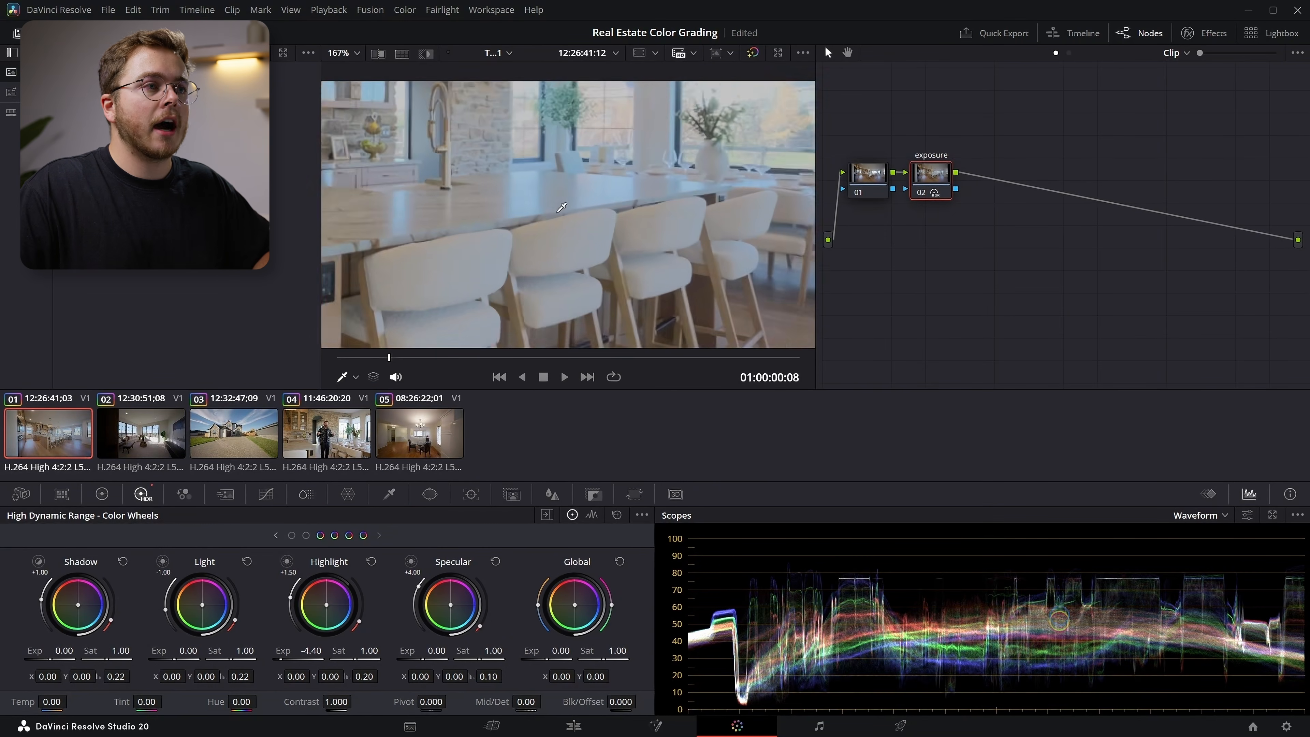
pyautogui.scroll(5, 491, 187)
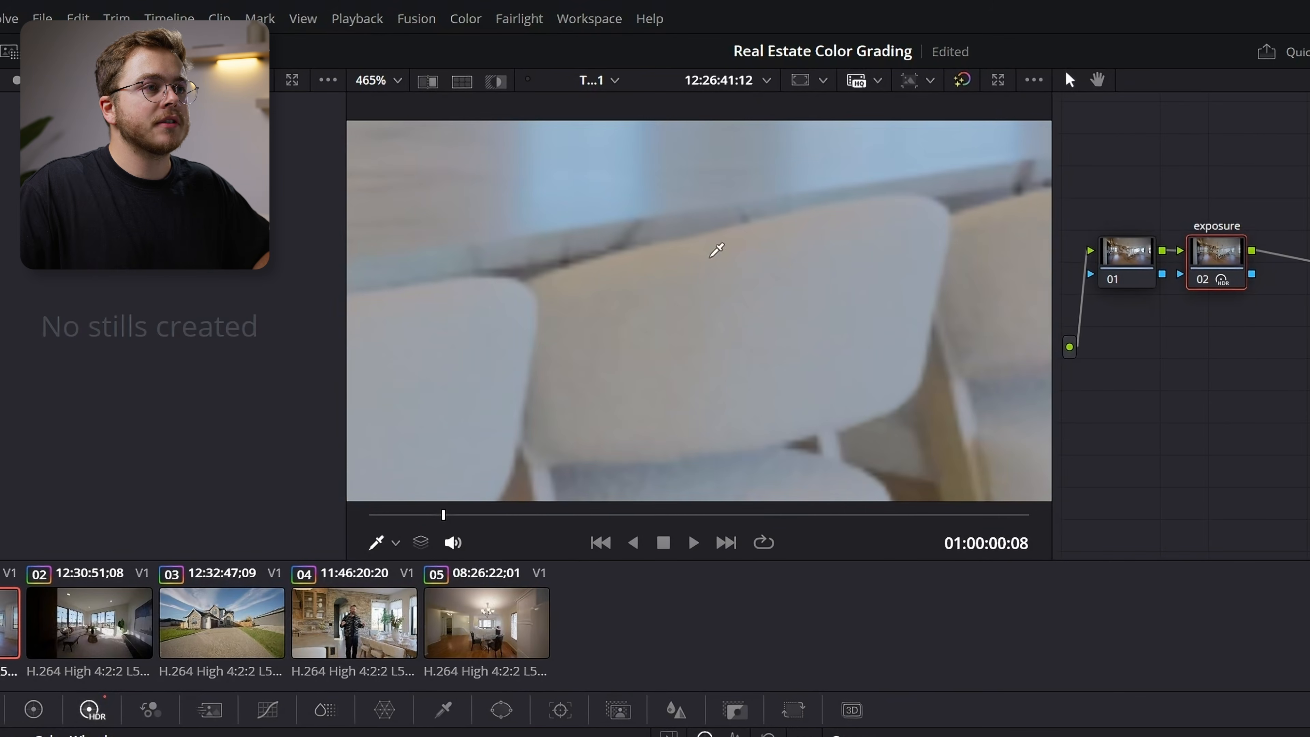
pyautogui.scroll(-5, 719, 331)
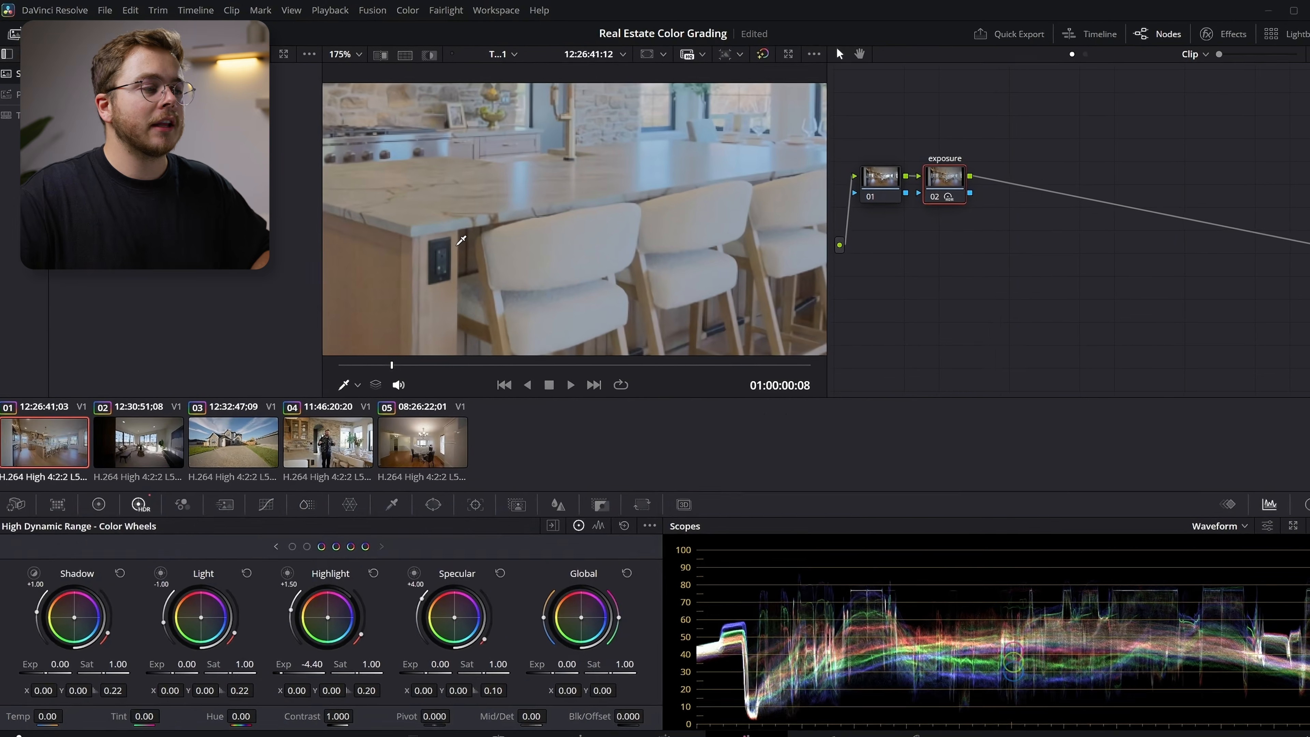
pyautogui.moveTo(299, 664); pyautogui.dragTo(333, 665)
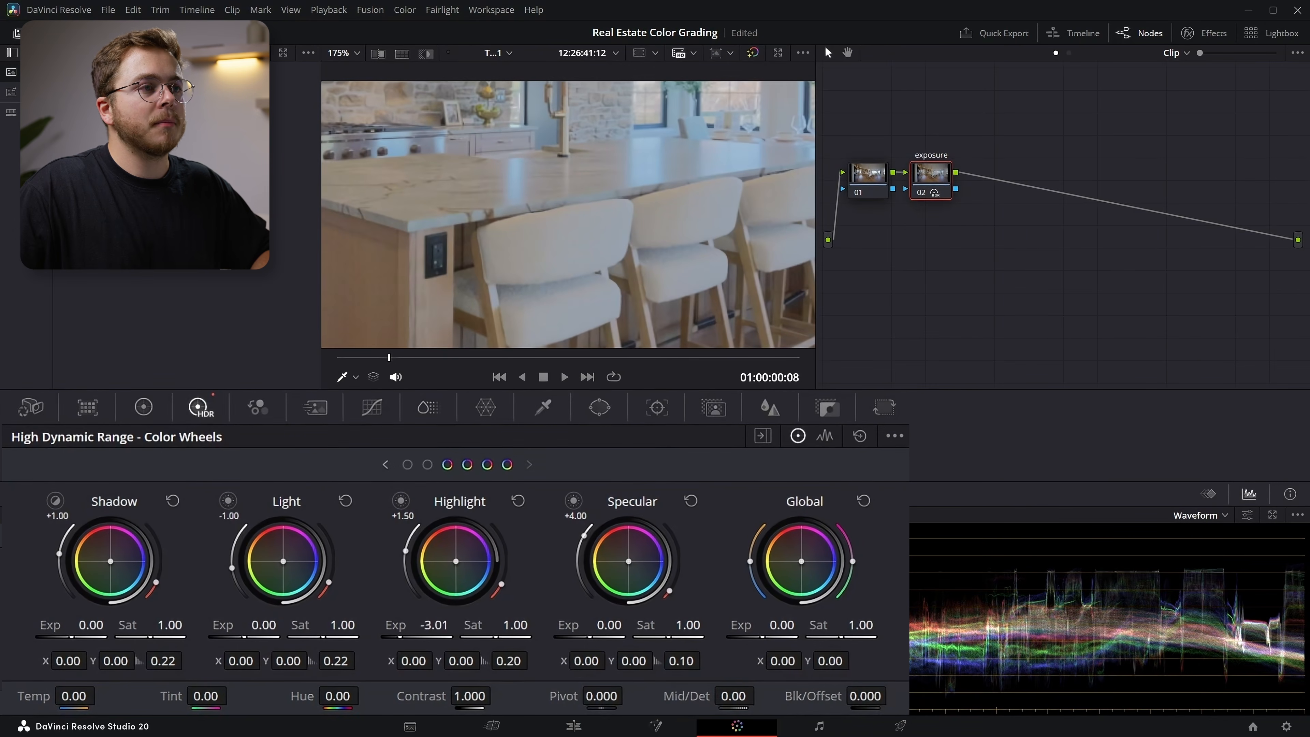
pyautogui.moveTo(400, 636); pyautogui.dragTo(421, 636)
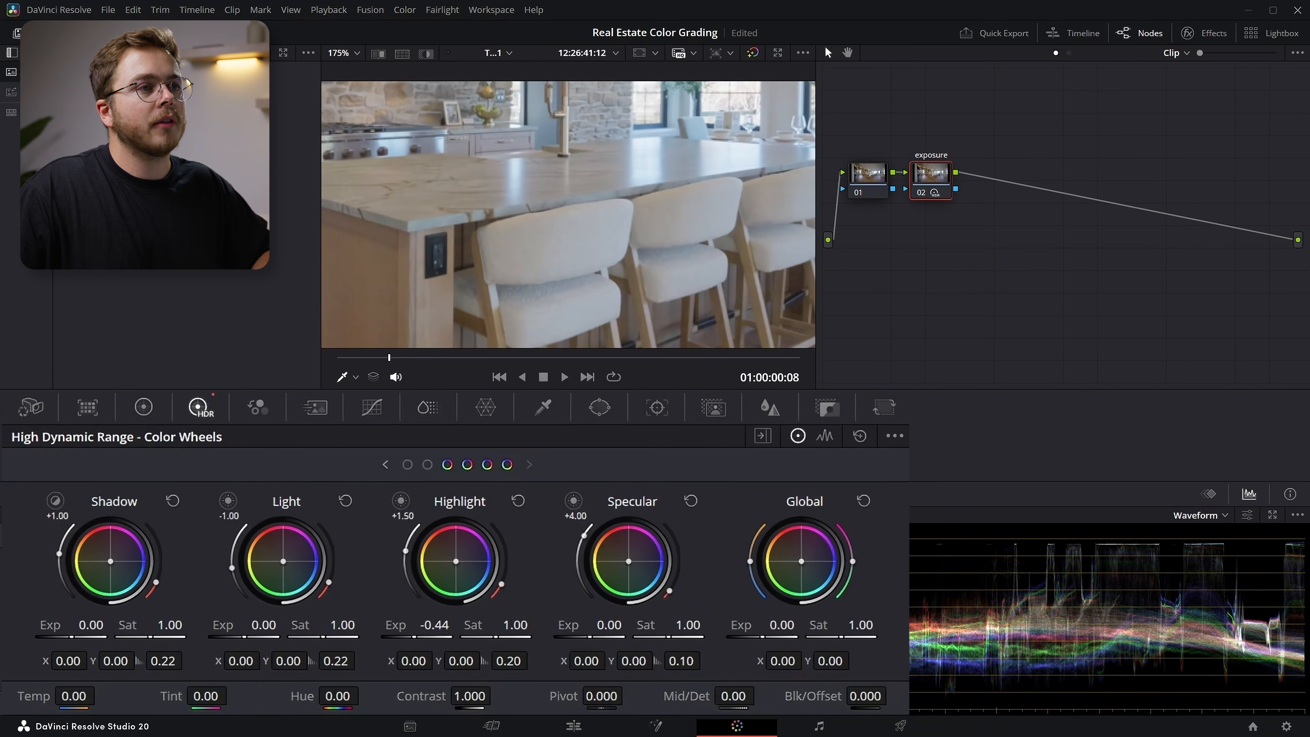
# Step: Compare the kitchen shot with the exposure node disabled and enabled
pyautogui.scroll(-5, 562, 248)
pyautogui.scroll(5, 656, 202)
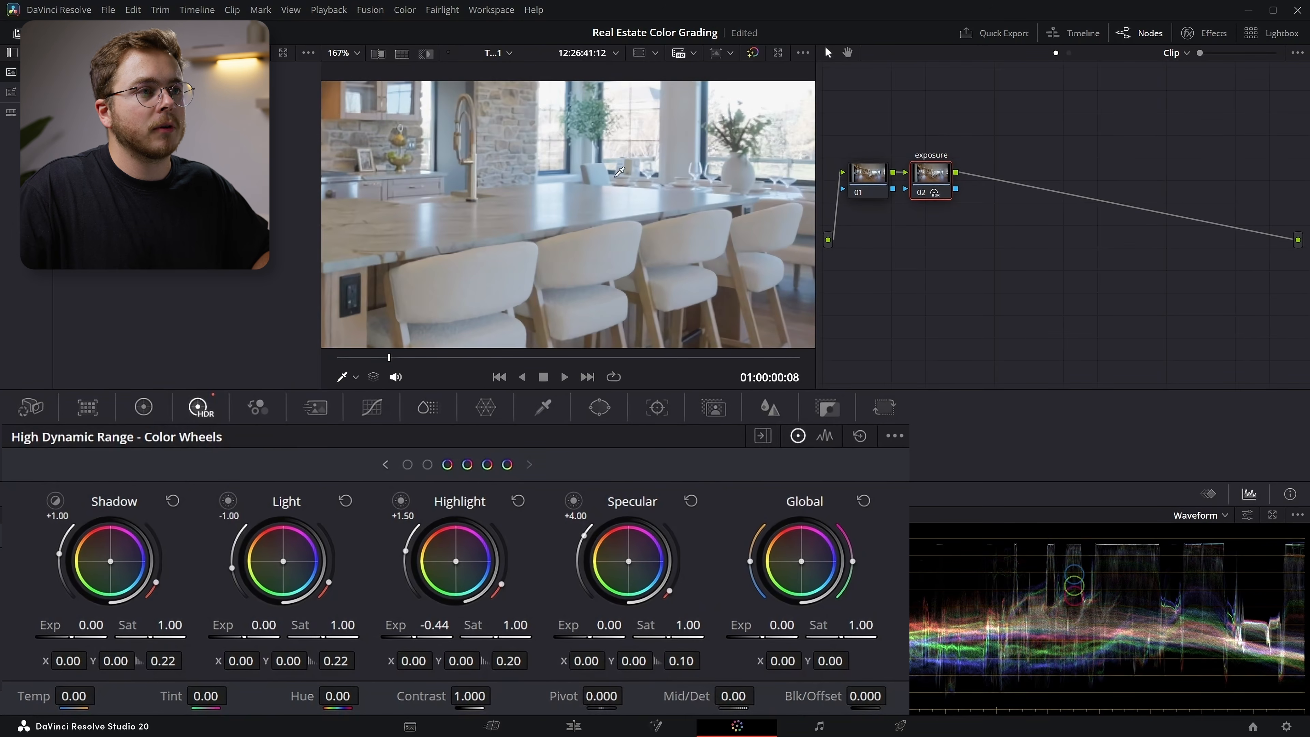
pyautogui.scroll(-6, 615, 177)
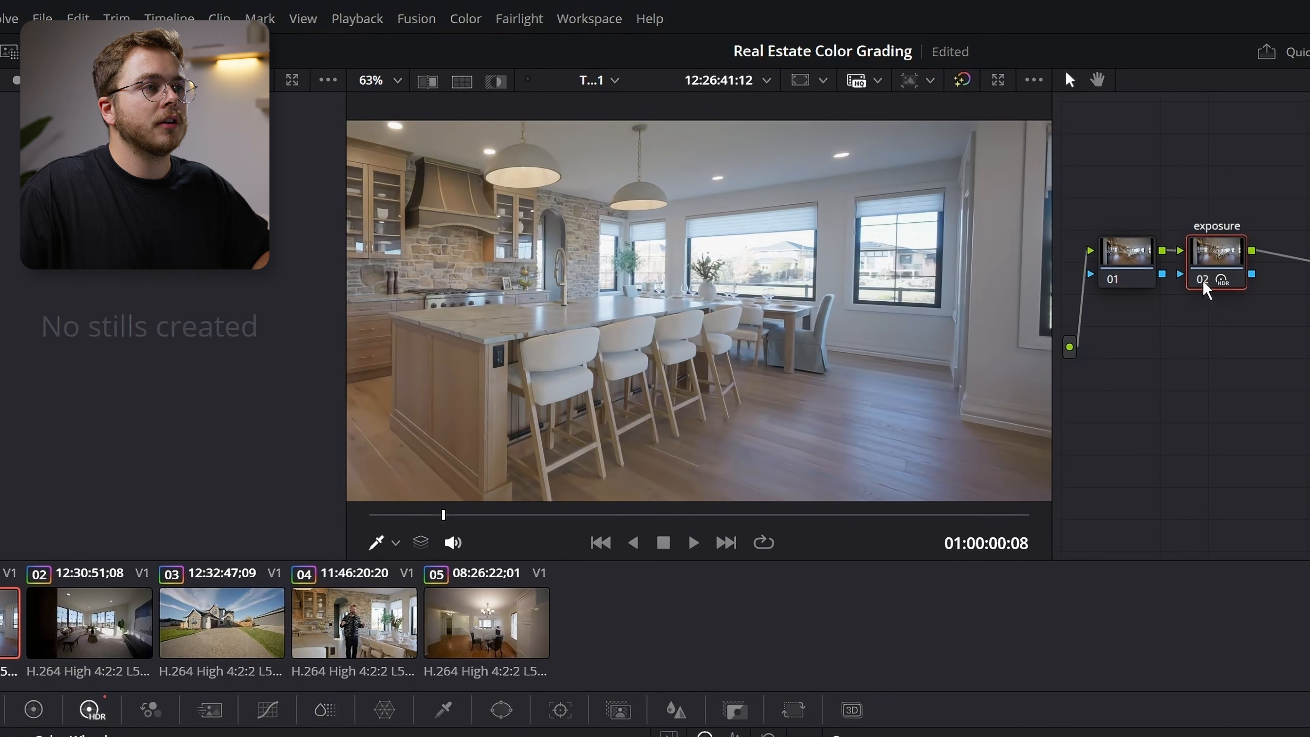
pyautogui.click(1203, 281)
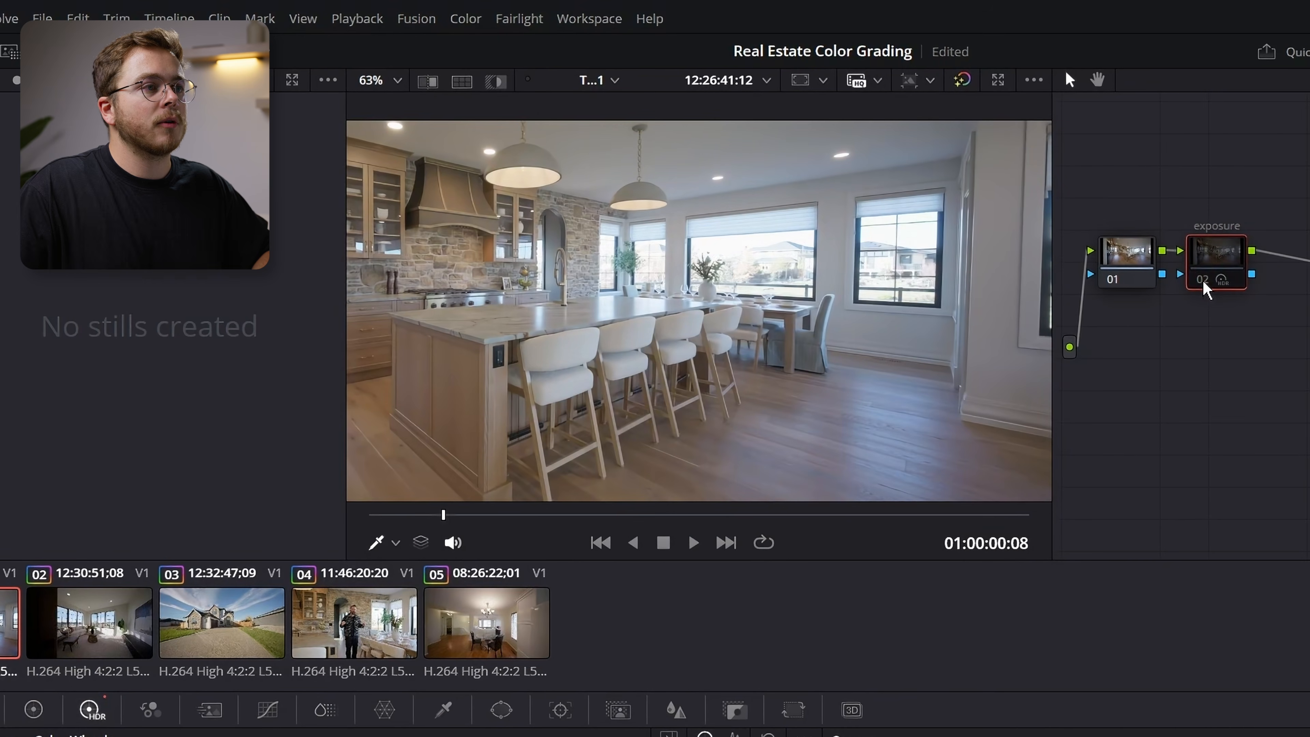
pyautogui.click(1203, 281)
pyautogui.click(1203, 282)
pyautogui.click(1203, 283)
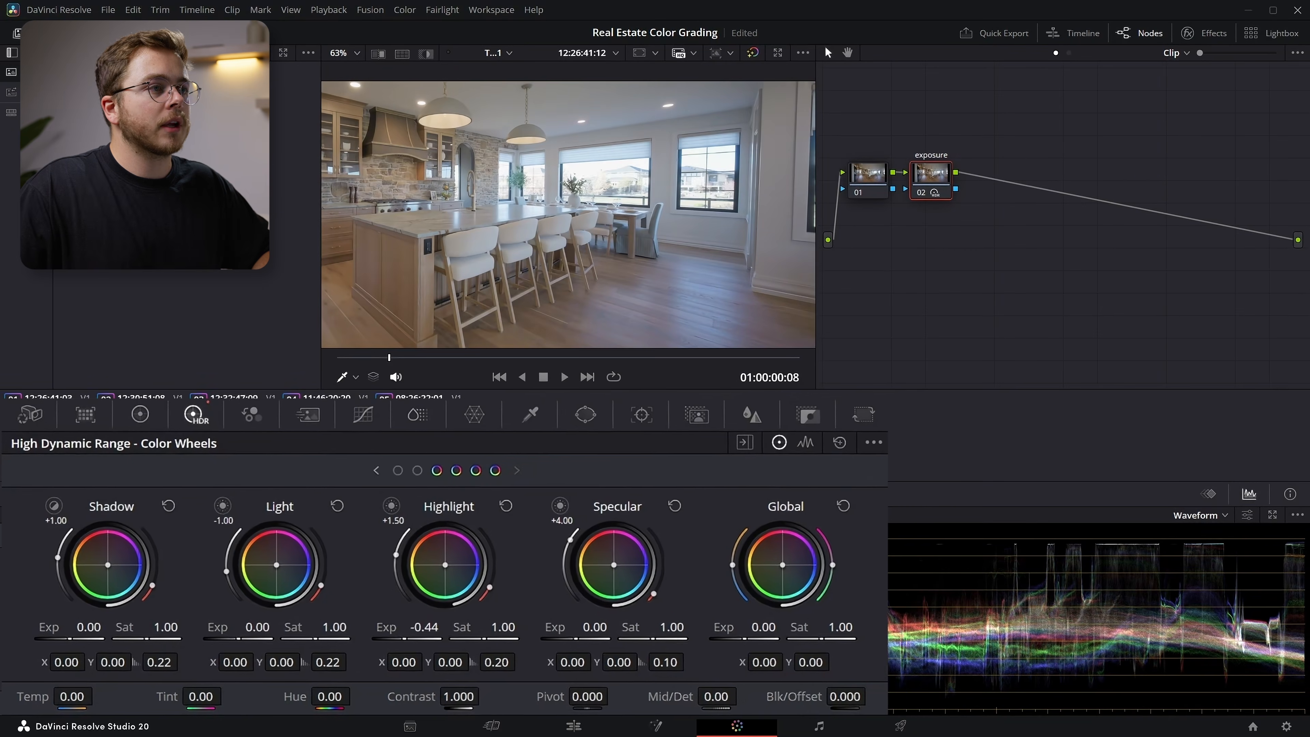
# Step: Raise the Light exposure in the HDR color wheels to about 0.37
pyautogui.moveTo(257, 627)
pyautogui.mouseDown()
pyautogui.moveTo(273, 626)
pyautogui.moveTo(266, 614)
pyautogui.mouseUp()
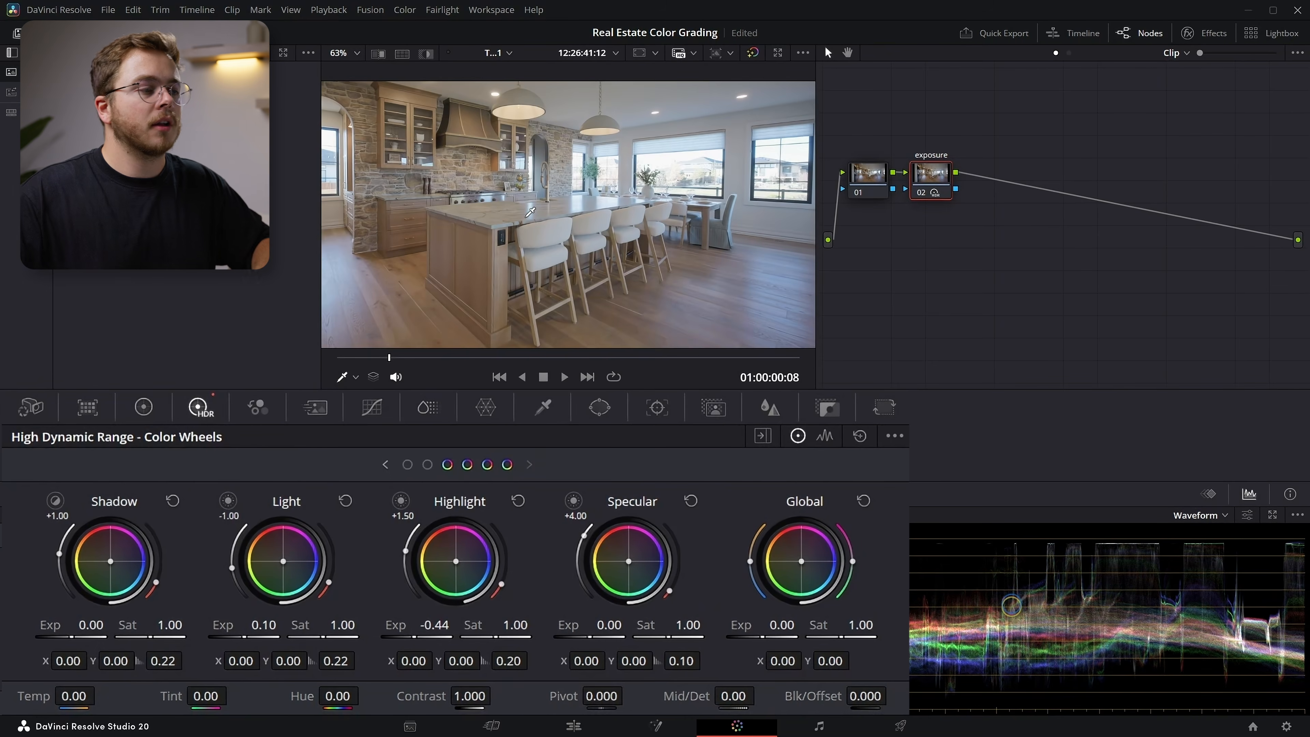
pyautogui.moveTo(263, 625)
pyautogui.mouseDown()
pyautogui.moveTo(357, 625)
pyautogui.moveTo(276, 625)
pyautogui.mouseUp()
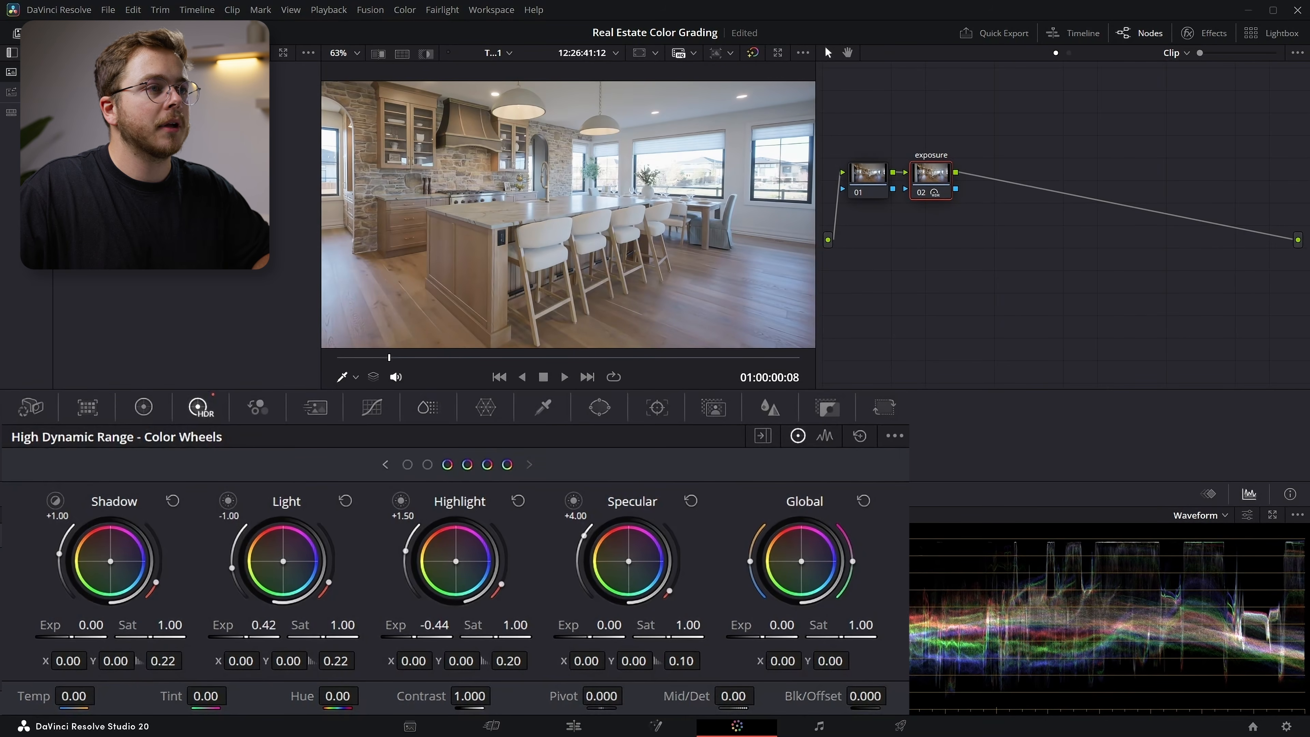
# Step: Bring the Dark zone into the HDR wheels and set the Shadow exposure to about -0.06, checking the whole frame
pyautogui.click(386, 464)
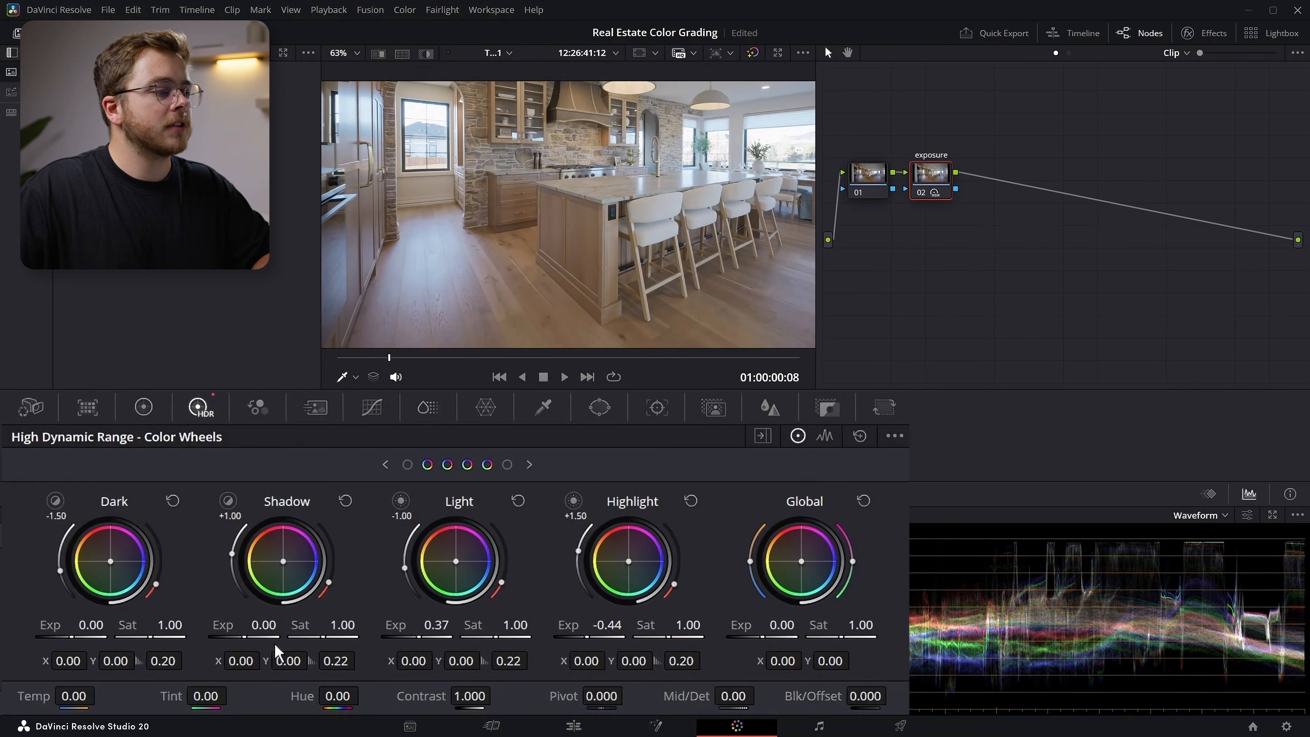
pyautogui.moveTo(253, 630)
pyautogui.mouseDown()
pyautogui.moveTo(210, 630)
pyautogui.moveTo(228, 630)
pyautogui.mouseUp()
pyautogui.scroll(-1, 639, 234)
pyautogui.scroll(-8, 639, 233)
pyautogui.moveTo(640, 234); pyautogui.dragTo(557, 252)
pyautogui.moveTo(253, 630); pyautogui.dragTo(282, 631)
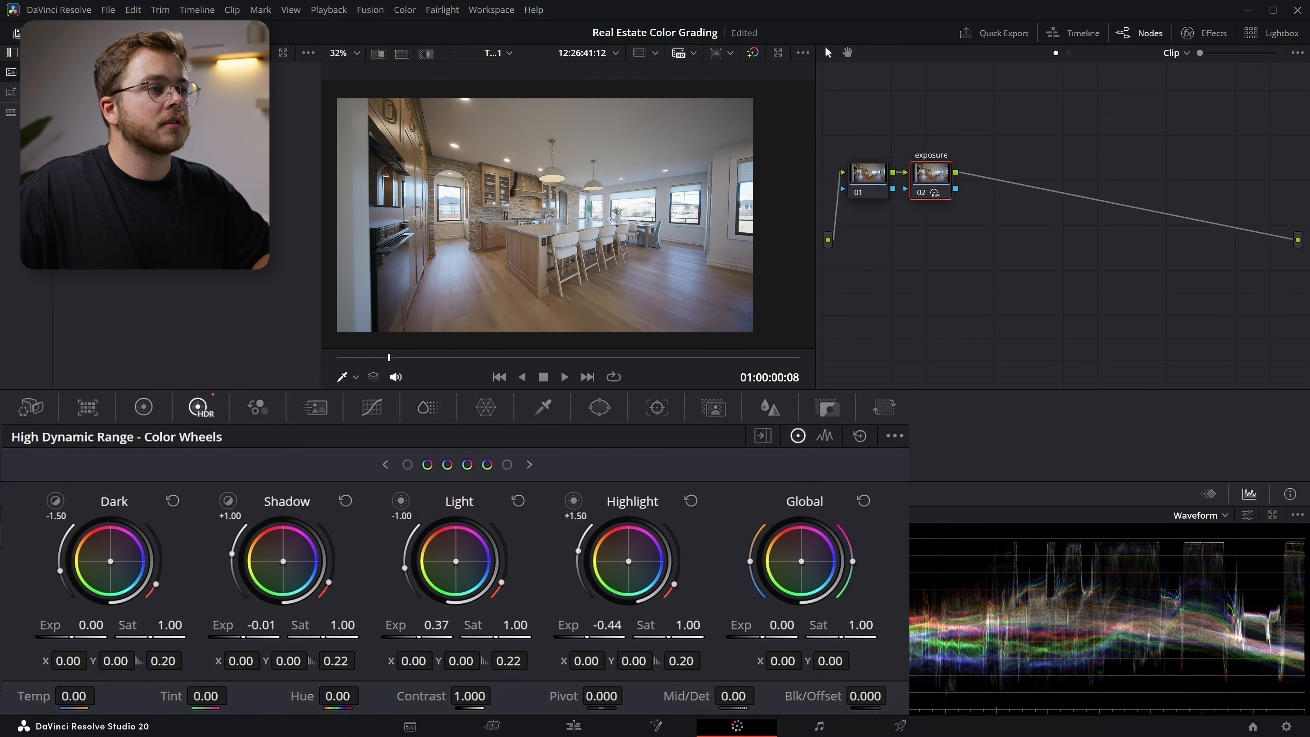
# Step: Compare the kitchen shot with all color grades bypassed and restored
pyautogui.scroll(3, 545, 248)
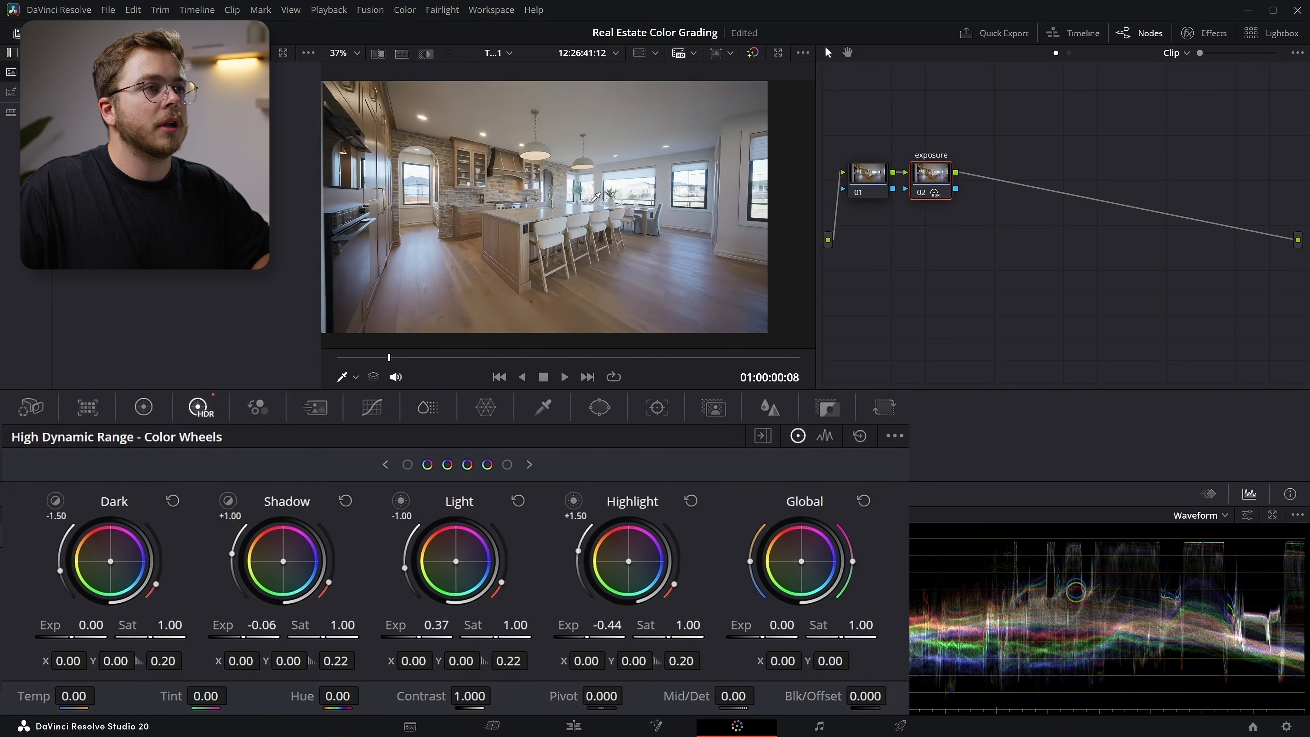
pyautogui.click(753, 50)
pyautogui.click(753, 50)
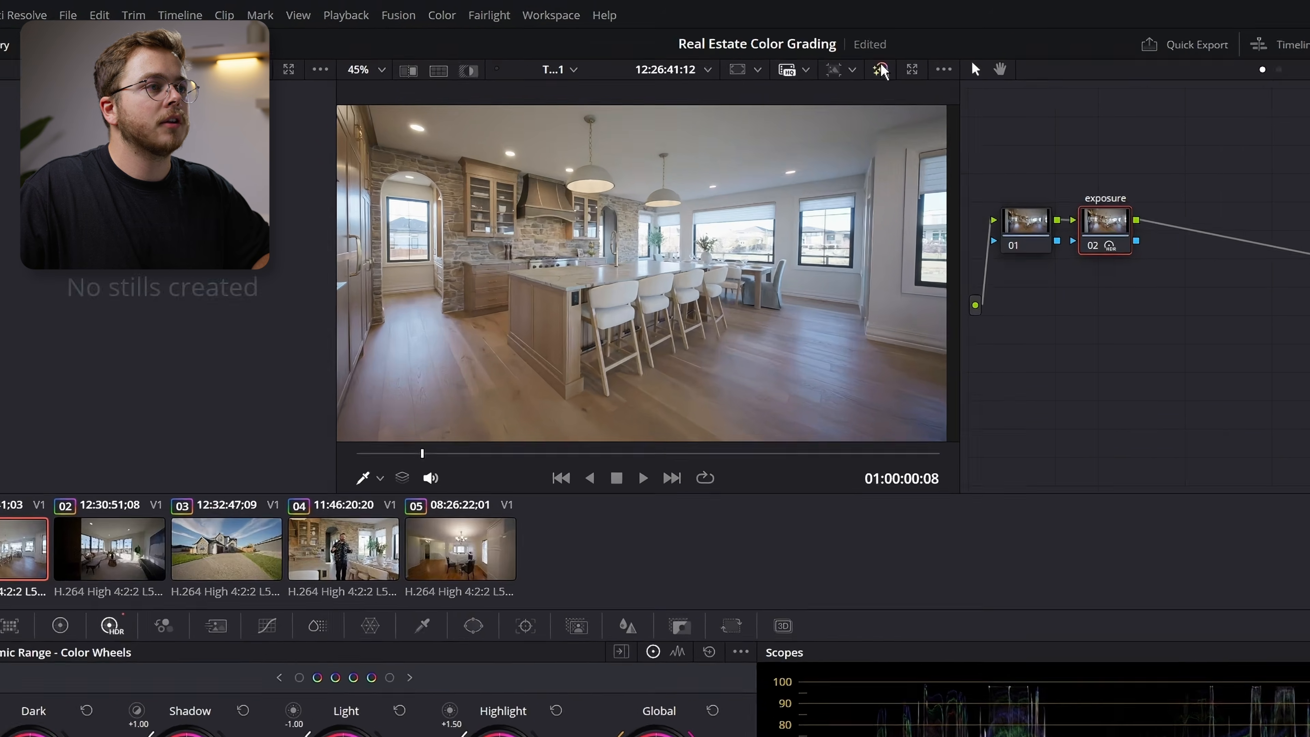
# Step: Toggle all grades off and on repeatedly to judge the kitchen clip's exposure before and after
pyautogui.click(882, 70)
pyautogui.click(881, 70)
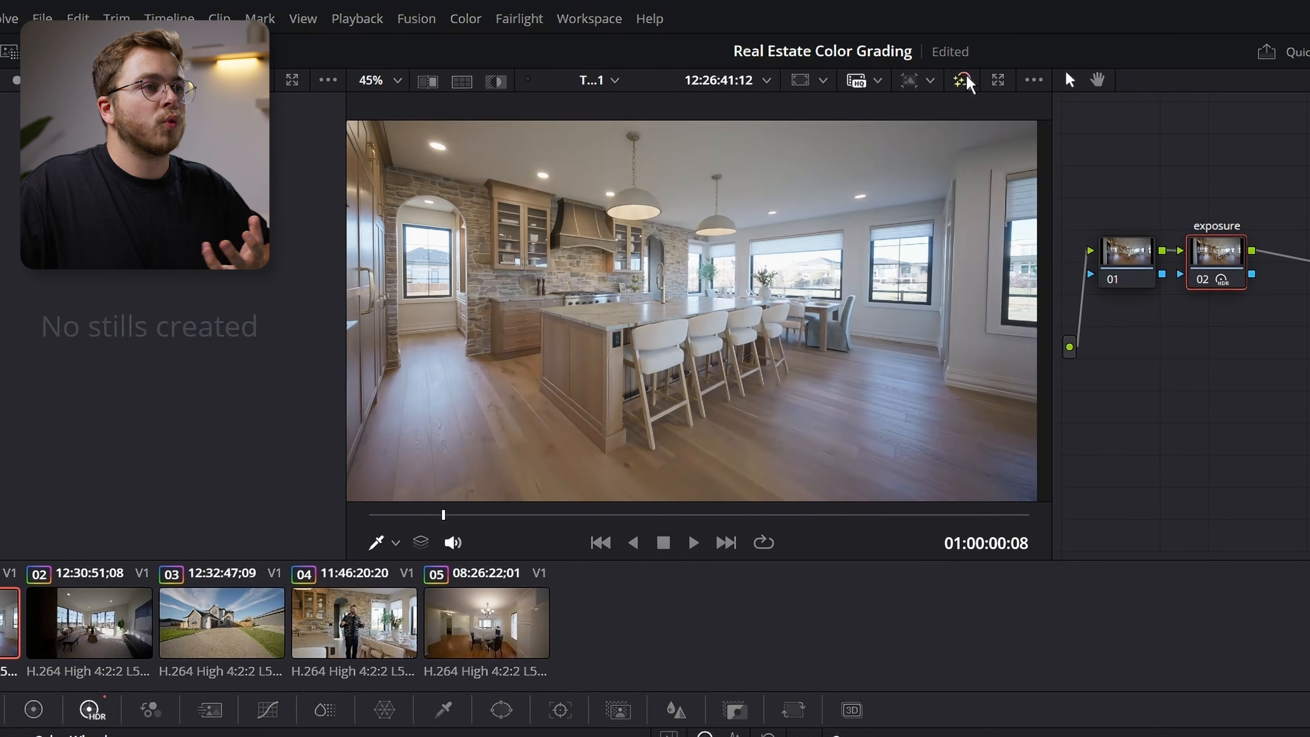
pyautogui.click(881, 70)
pyautogui.click(882, 71)
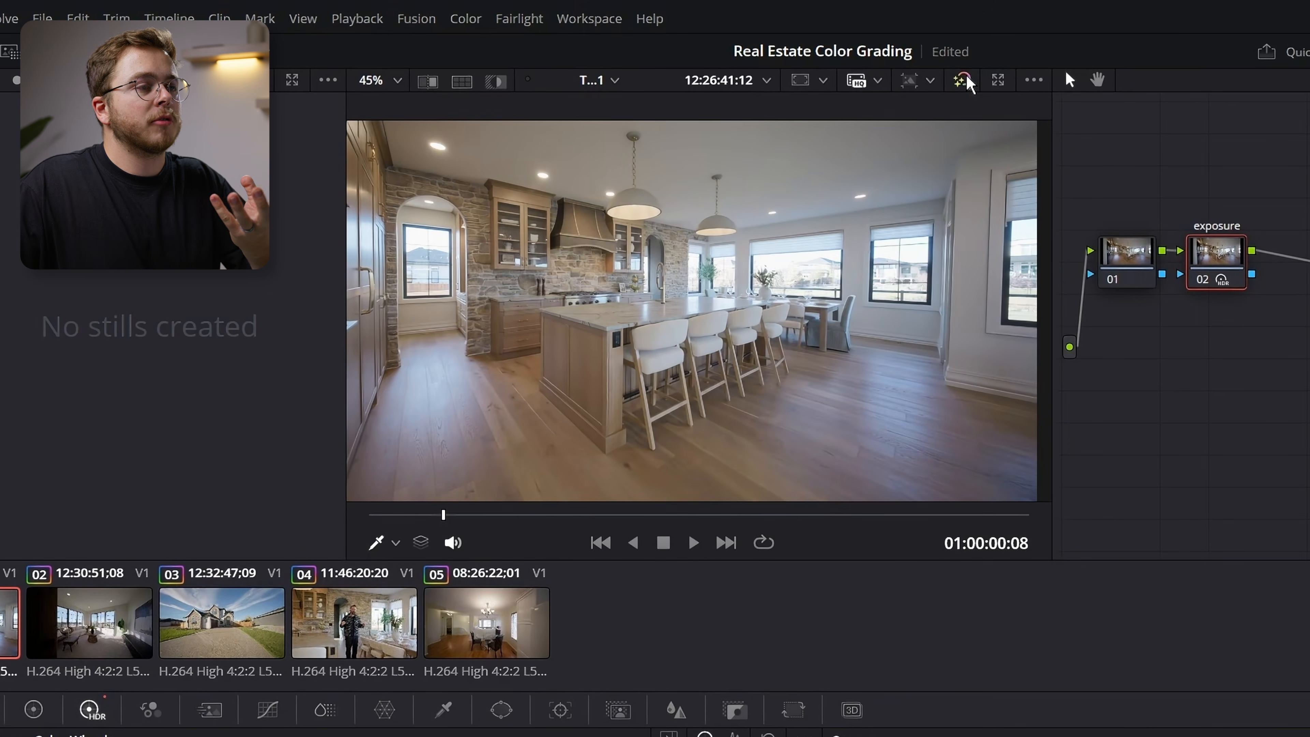
pyautogui.click(964, 81)
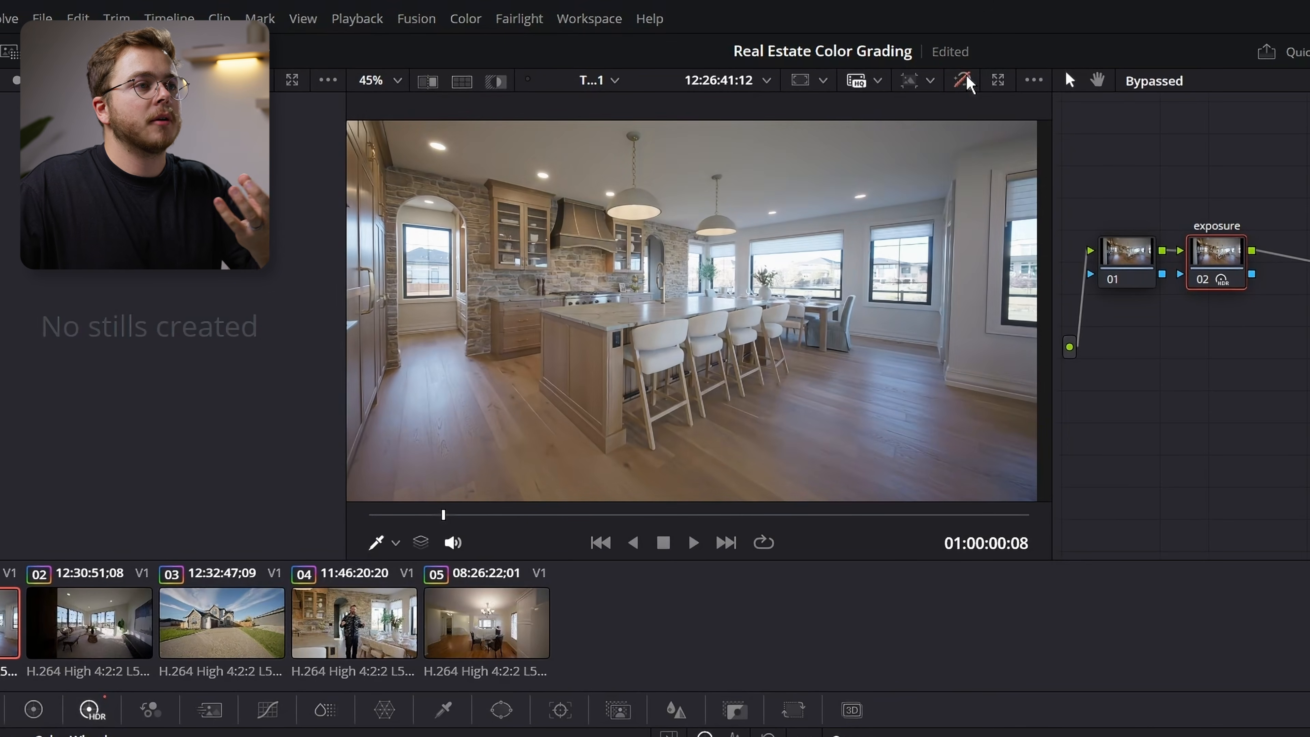
pyautogui.click(964, 82)
pyautogui.click(964, 82)
pyautogui.click(965, 82)
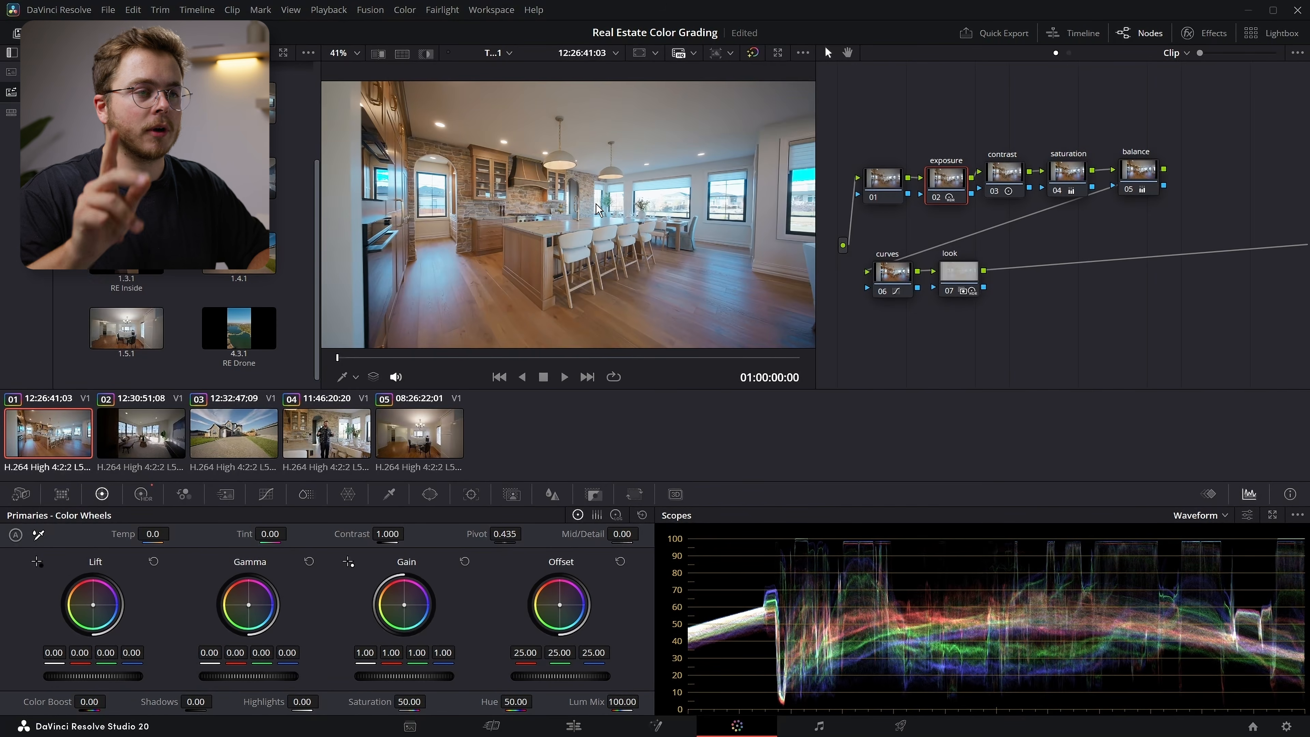
# Step: Set the exposure node's Mid/Detail to 50 and inspect the dining area windows up close
pyautogui.scroll(8, 611, 199)
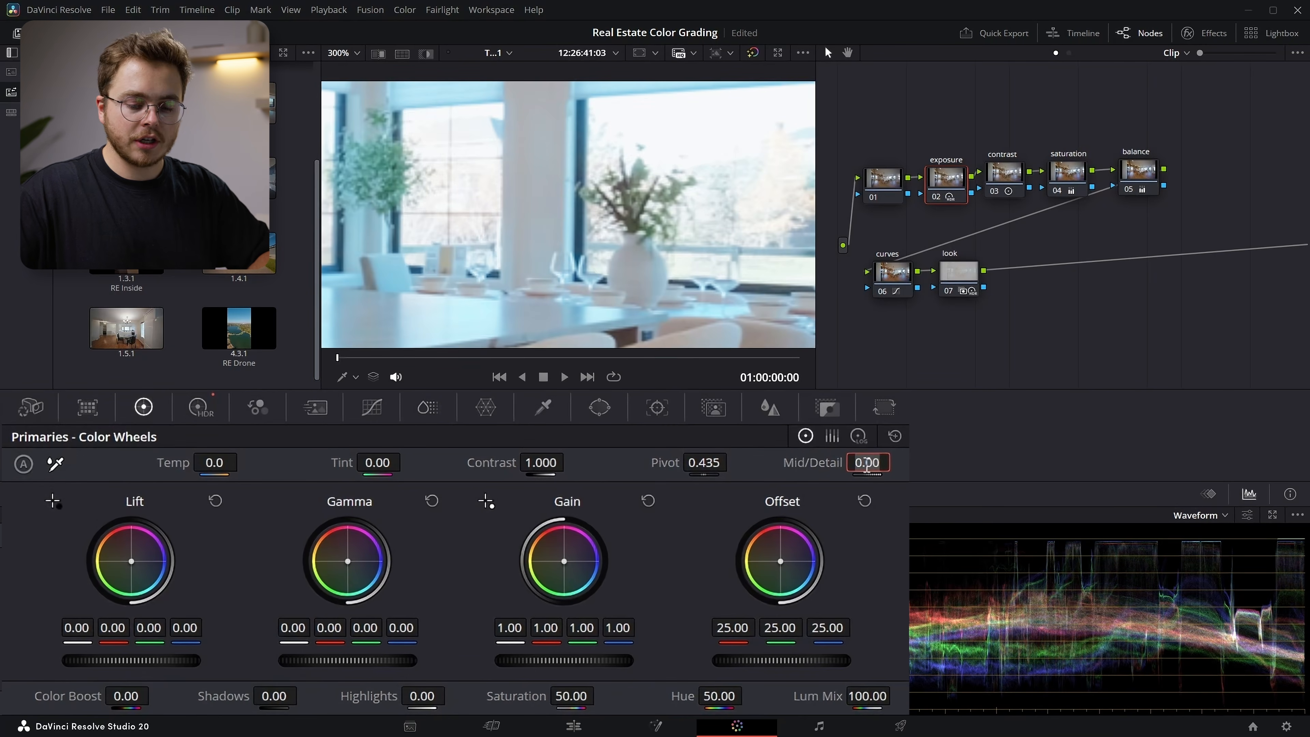
pyautogui.press('Return')
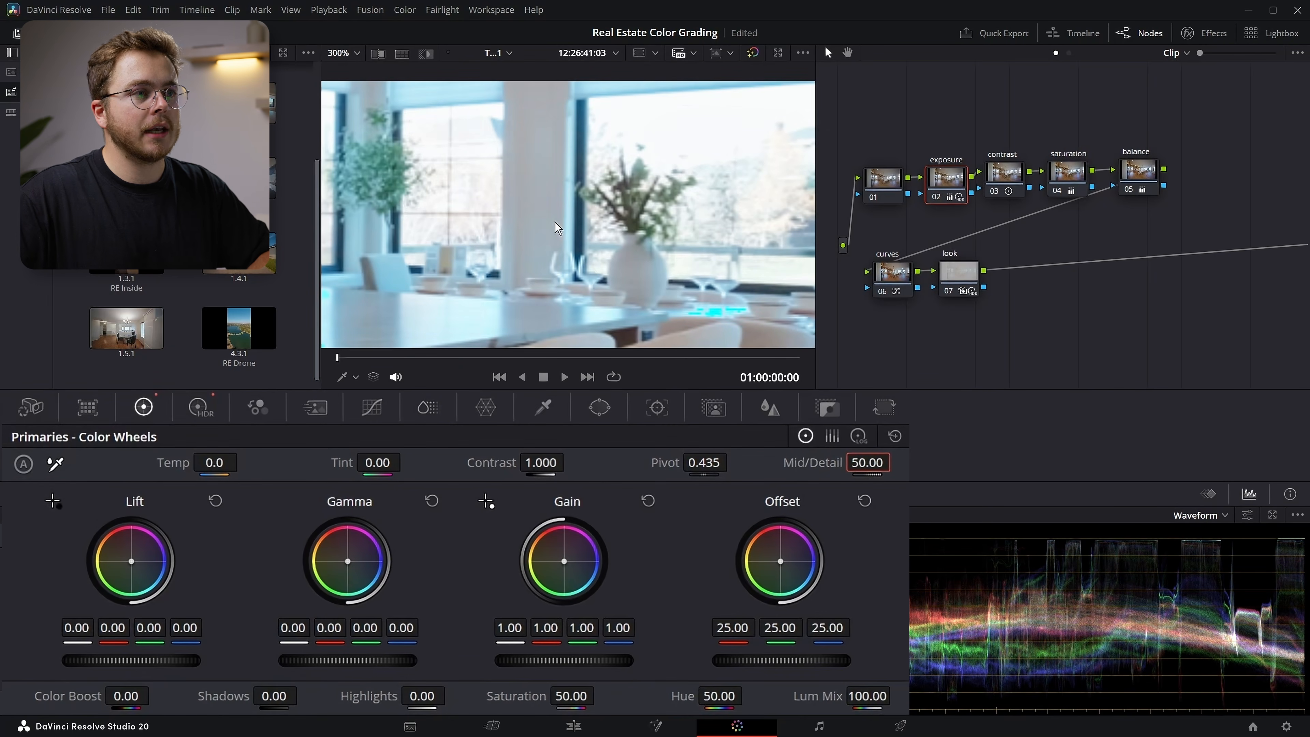
pyautogui.scroll(-6, 555, 222)
pyautogui.moveTo(566, 231); pyautogui.dragTo(646, 206)
pyautogui.scroll(4, 688, 239)
pyautogui.scroll(8, 704, 206)
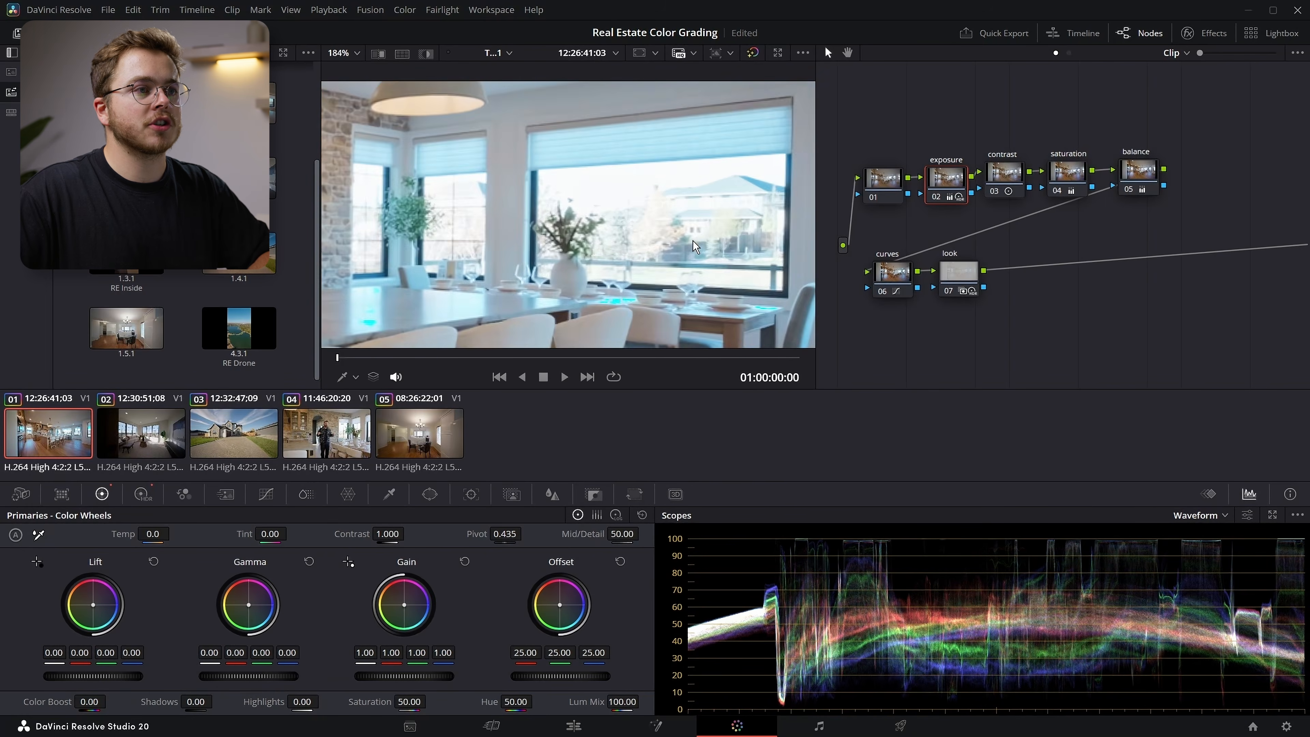
pyautogui.scroll(1, 732, 191)
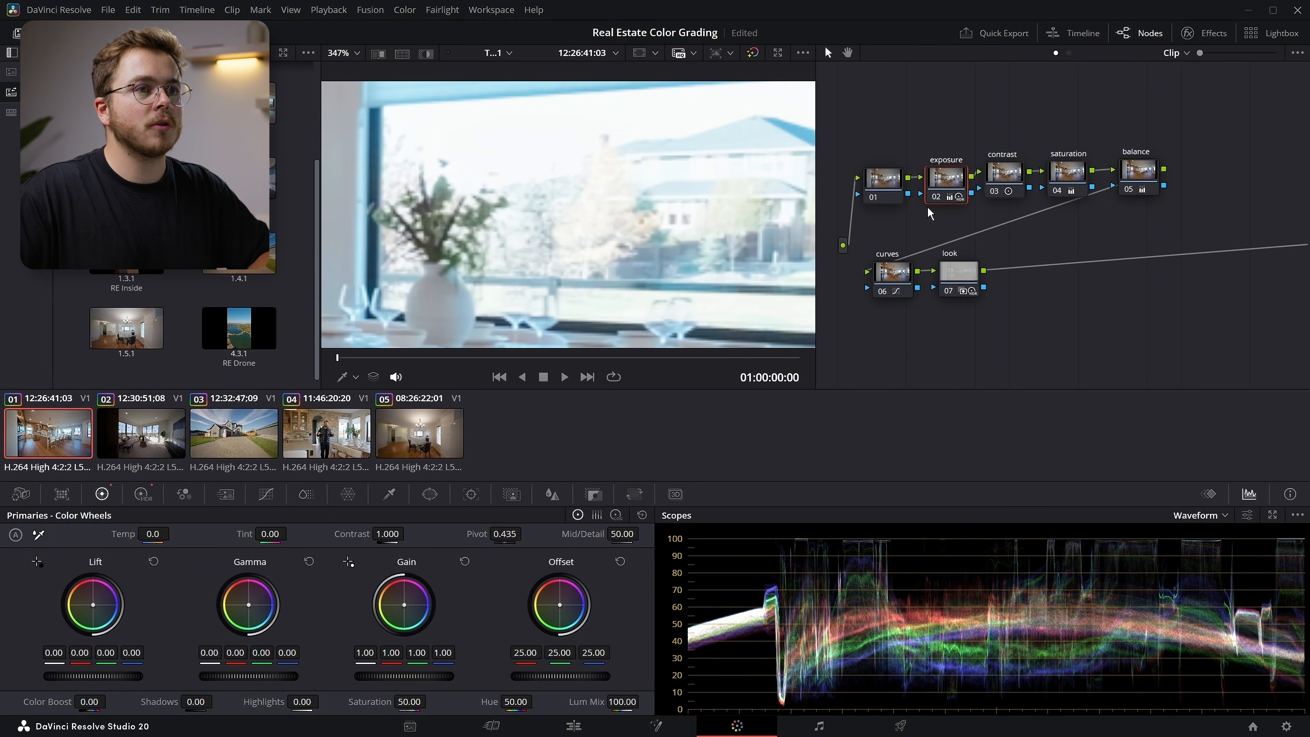
# Step: Disable the contrast, saturation, balance, curves and look nodes so only the first node and exposure node remain active
pyautogui.click(948, 290)
pyautogui.click(882, 291)
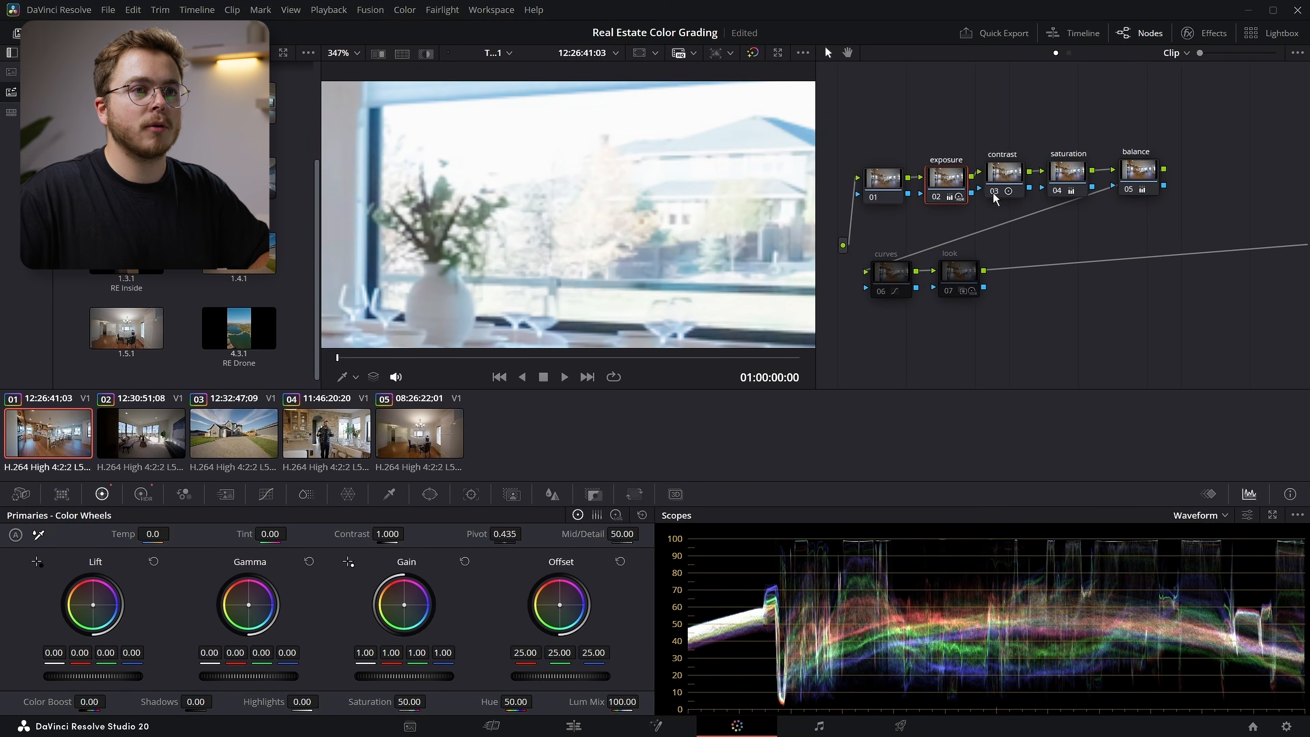
pyautogui.click(993, 190)
pyautogui.click(1056, 190)
pyautogui.scroll(-9, 596, 210)
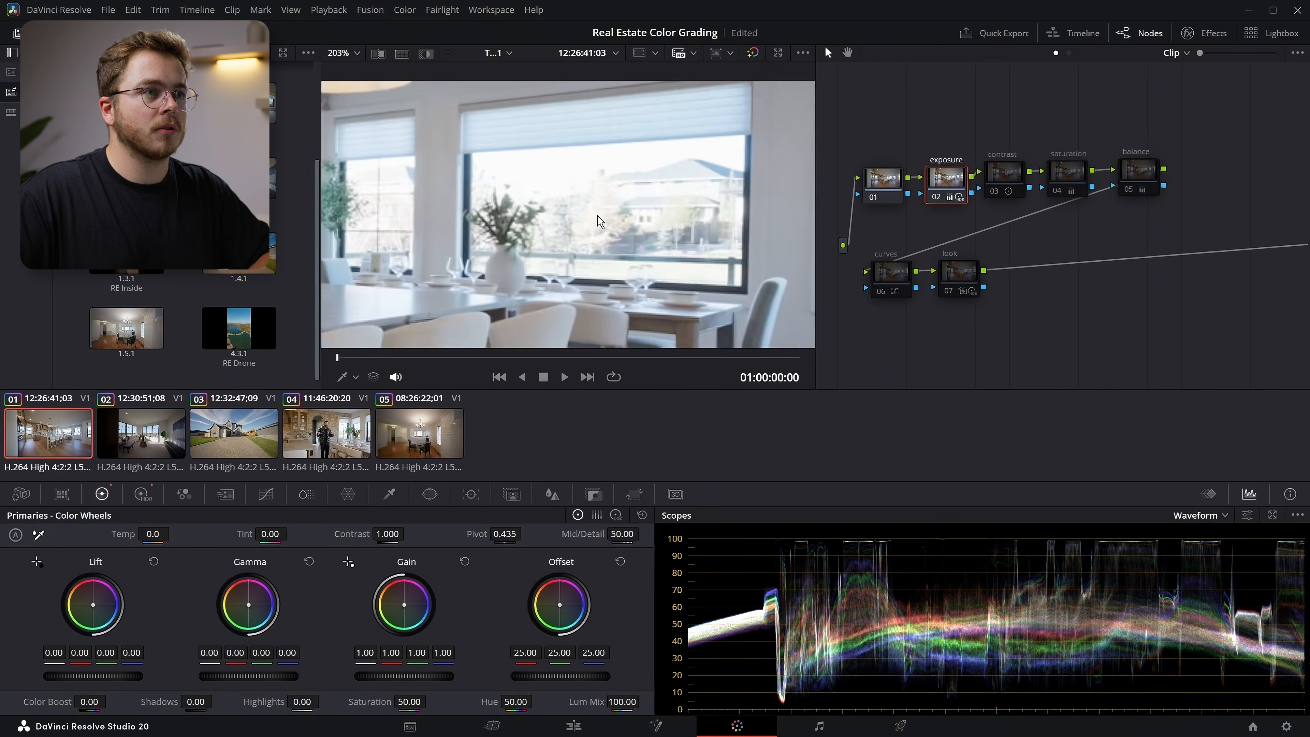
# Step: Compare the dining windows with the exposure node disabled and enabled
pyautogui.click(936, 197)
pyautogui.click(935, 197)
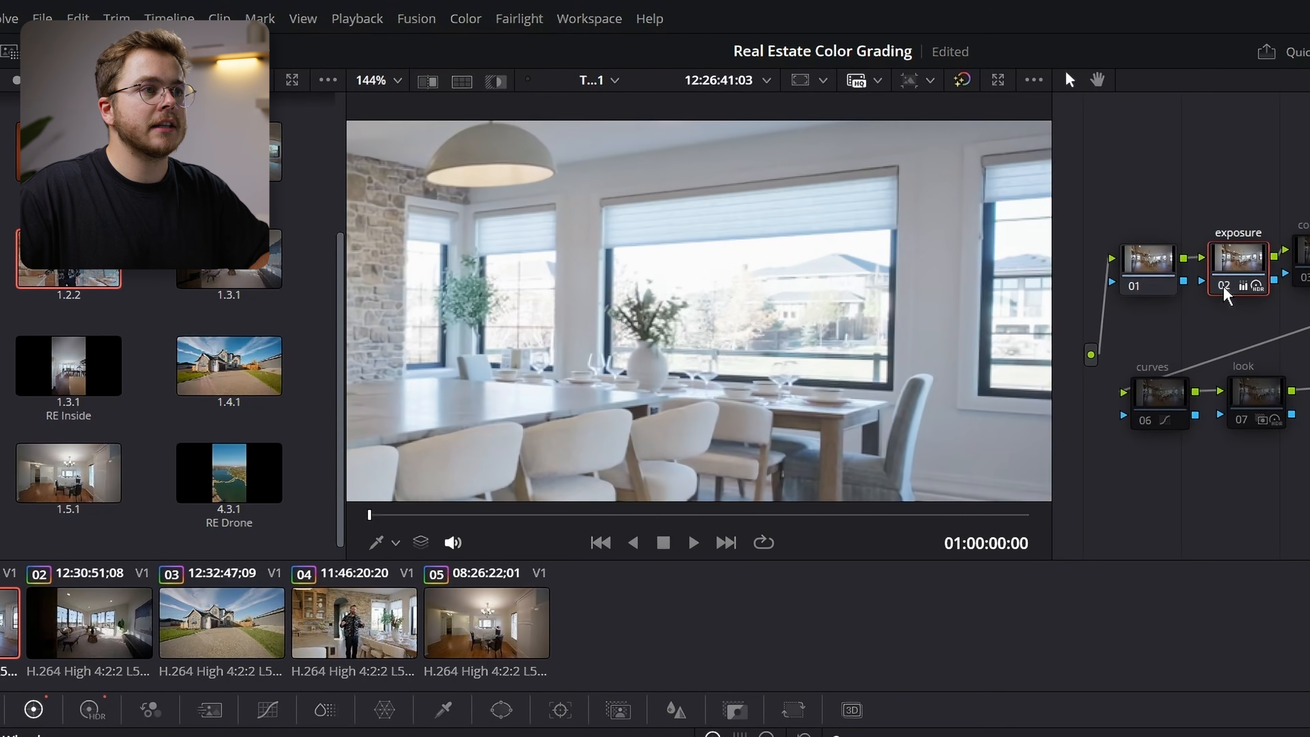
pyautogui.click(1223, 287)
pyautogui.click(1223, 287)
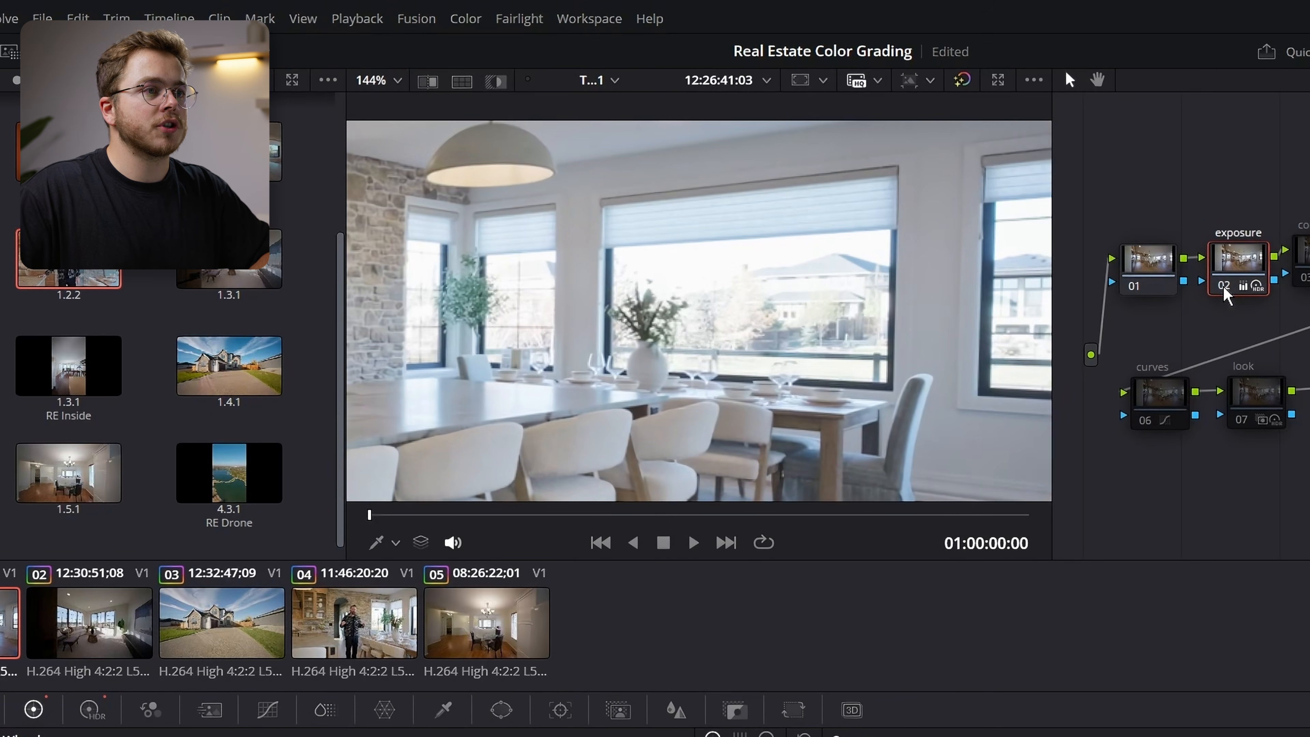
pyautogui.click(1223, 287)
pyautogui.click(1223, 287)
# Step: Raise the exposure node's Mid/Detail to 100, checking the window edge and table up close
pyautogui.scroll(12, 903, 381)
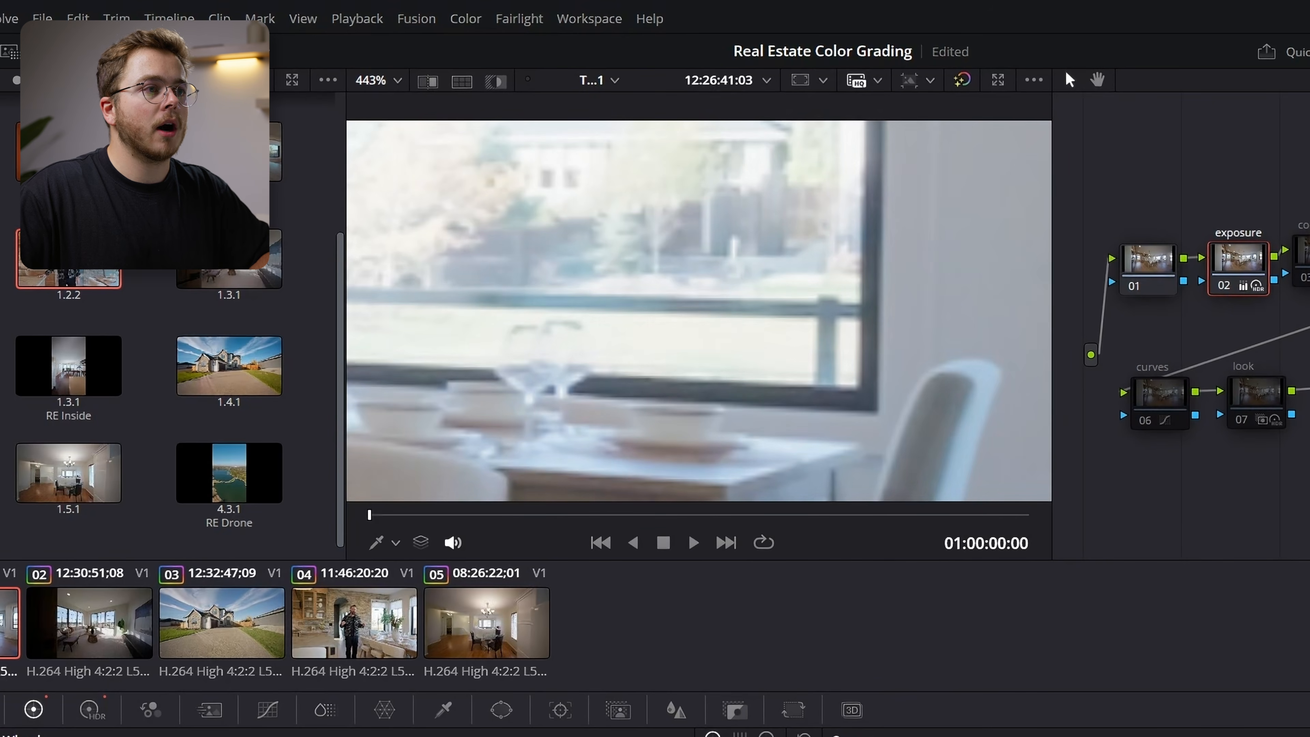
pyautogui.moveTo(622, 534); pyautogui.dragTo(670, 534)
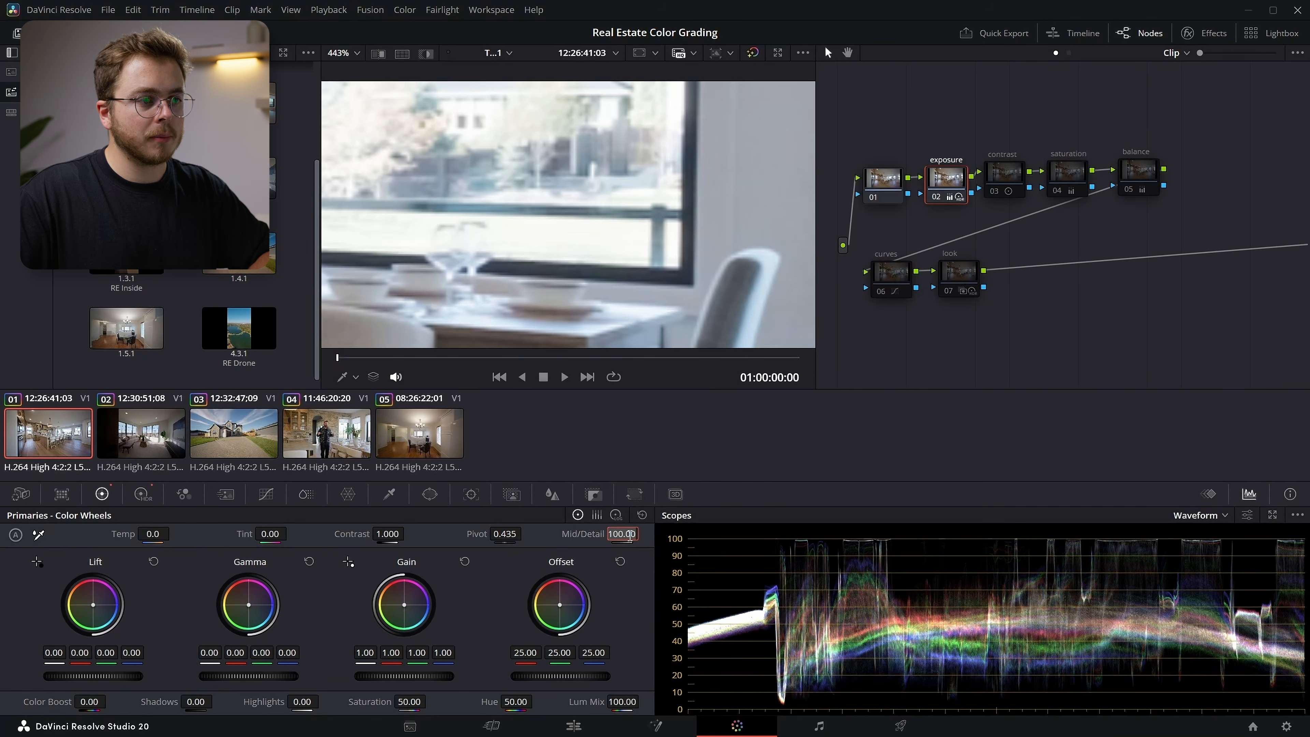
pyautogui.scroll(-5, 584, 289)
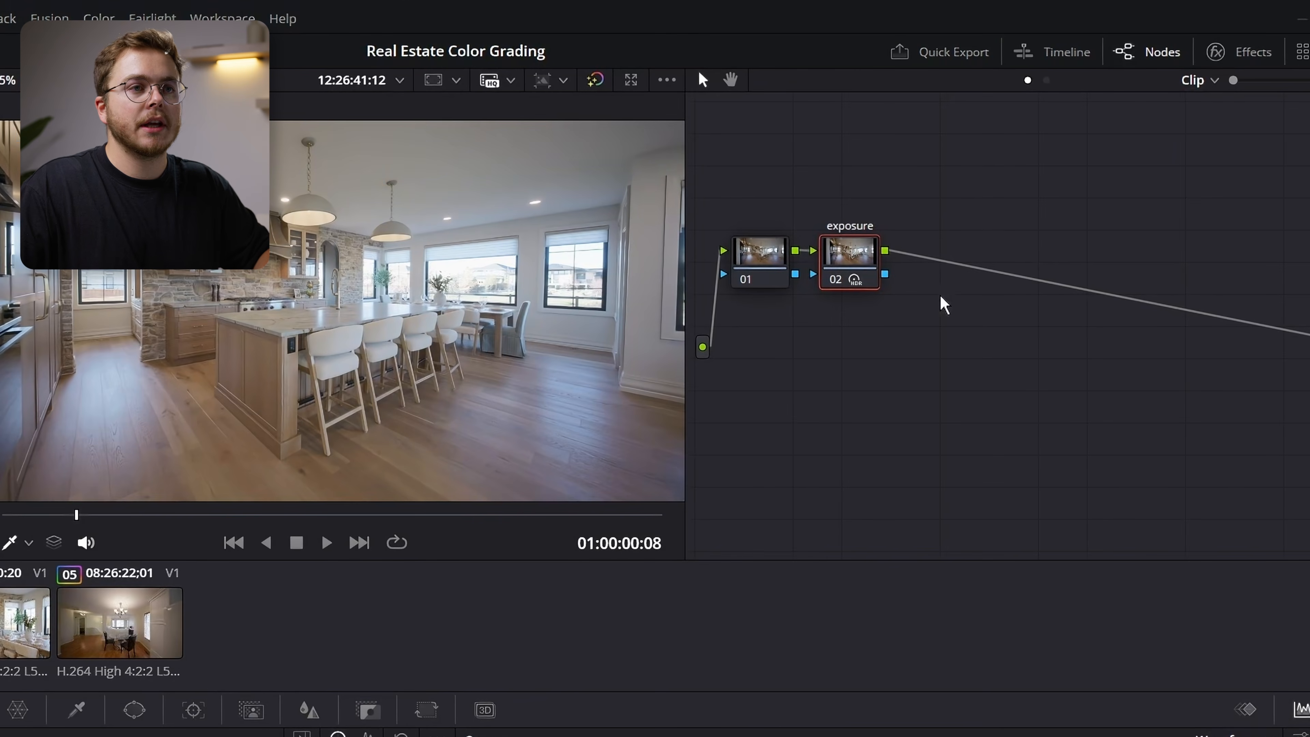
# Step: Add a serial node labelled "contrast" after the exposure node and raise its contrast in the primary color wheels
pyautogui.hotkey('alt', 's')
pyautogui.rightClick(934, 254)
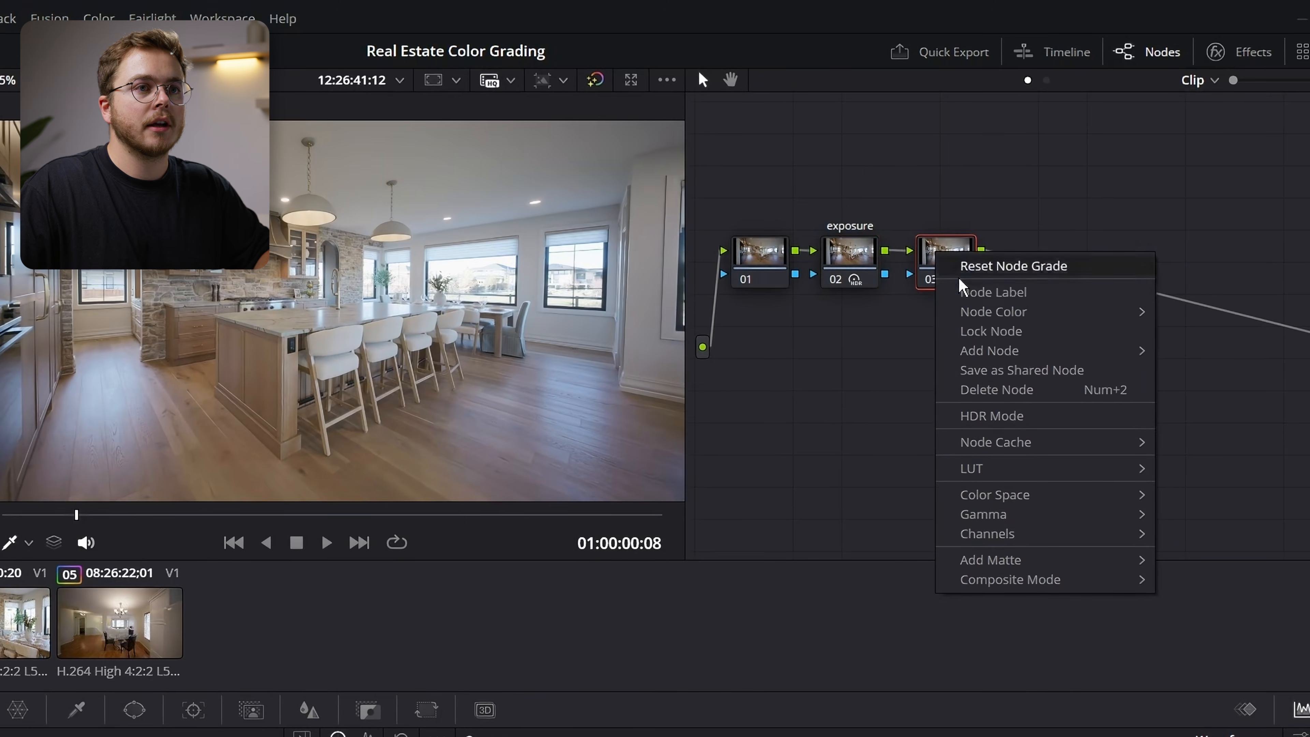
pyautogui.click(992, 292)
pyautogui.write('contrast')
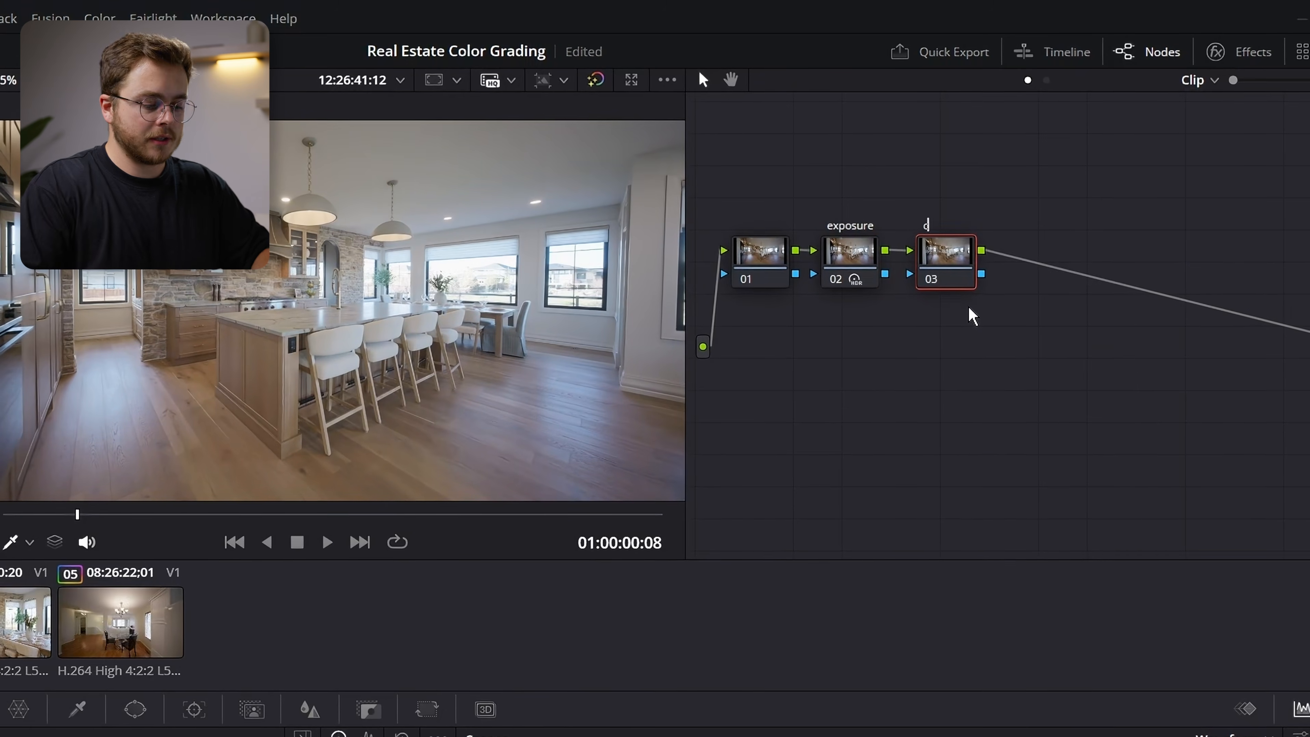
pyautogui.press('Return')
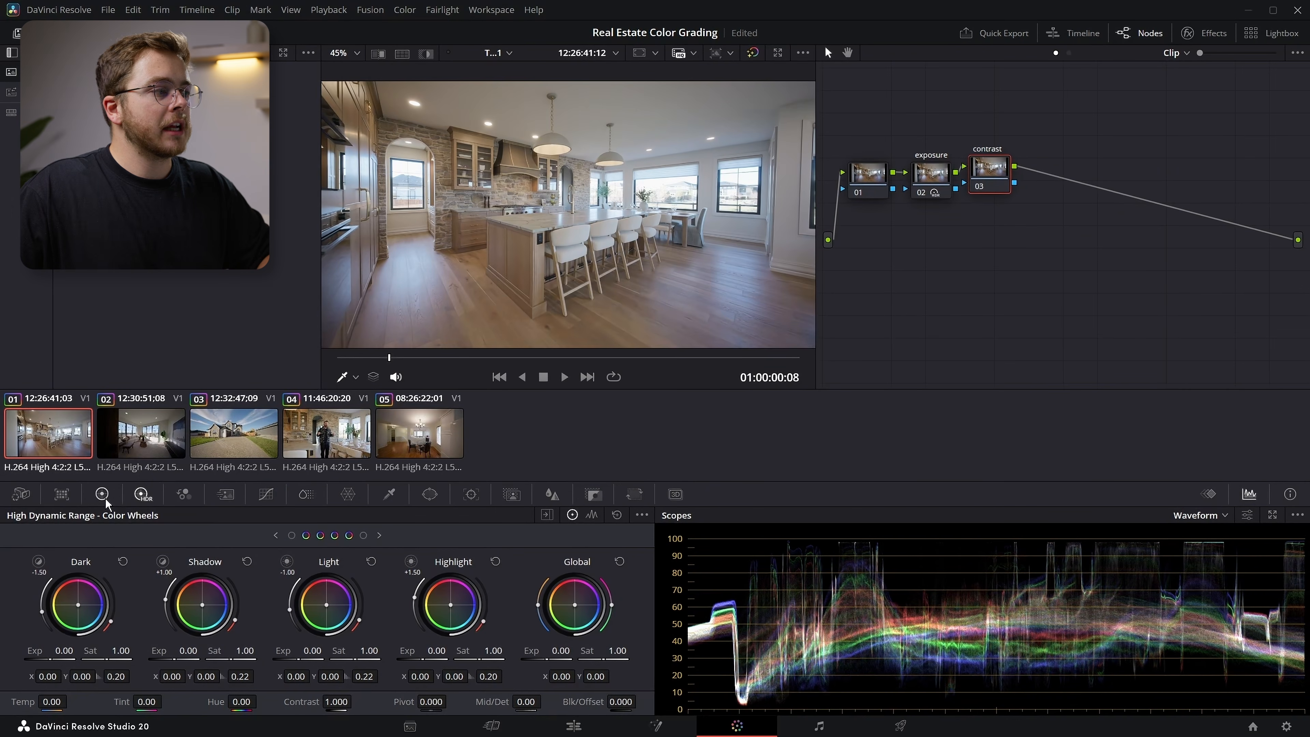
pyautogui.click(103, 495)
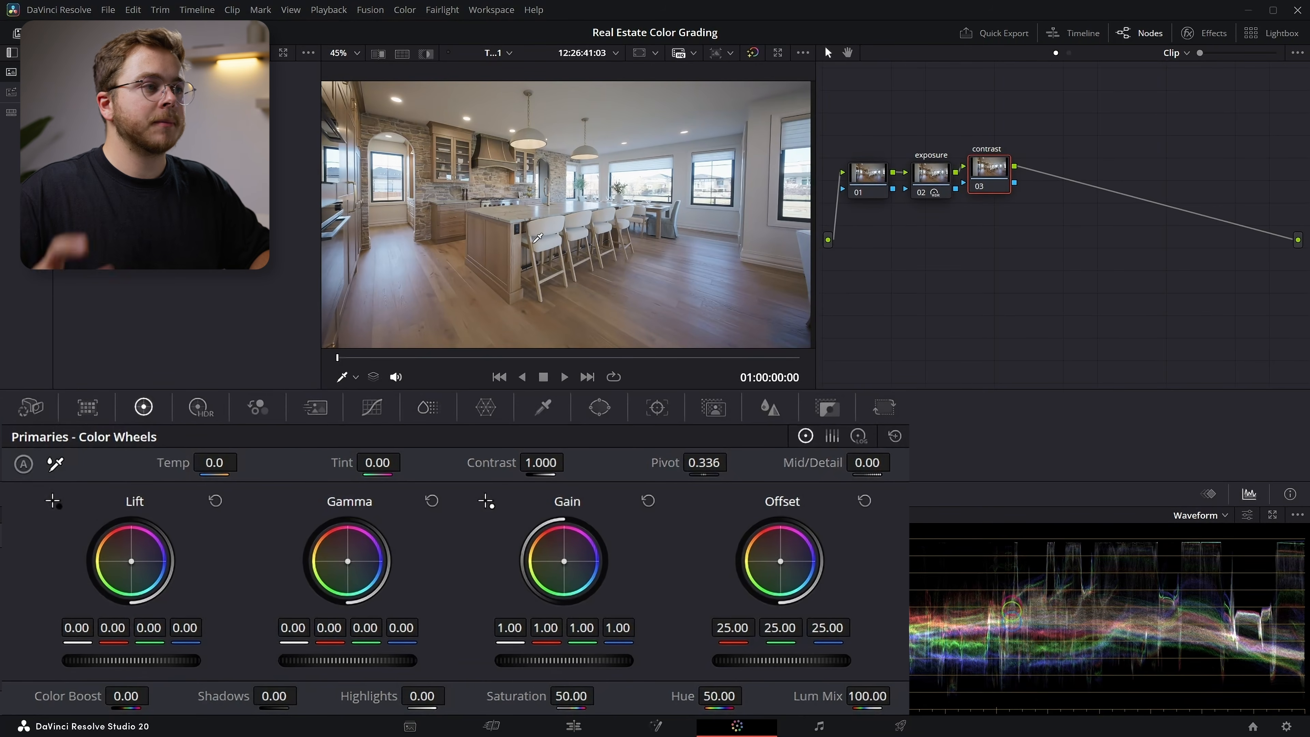
pyautogui.moveTo(538, 461); pyautogui.dragTo(590, 461)
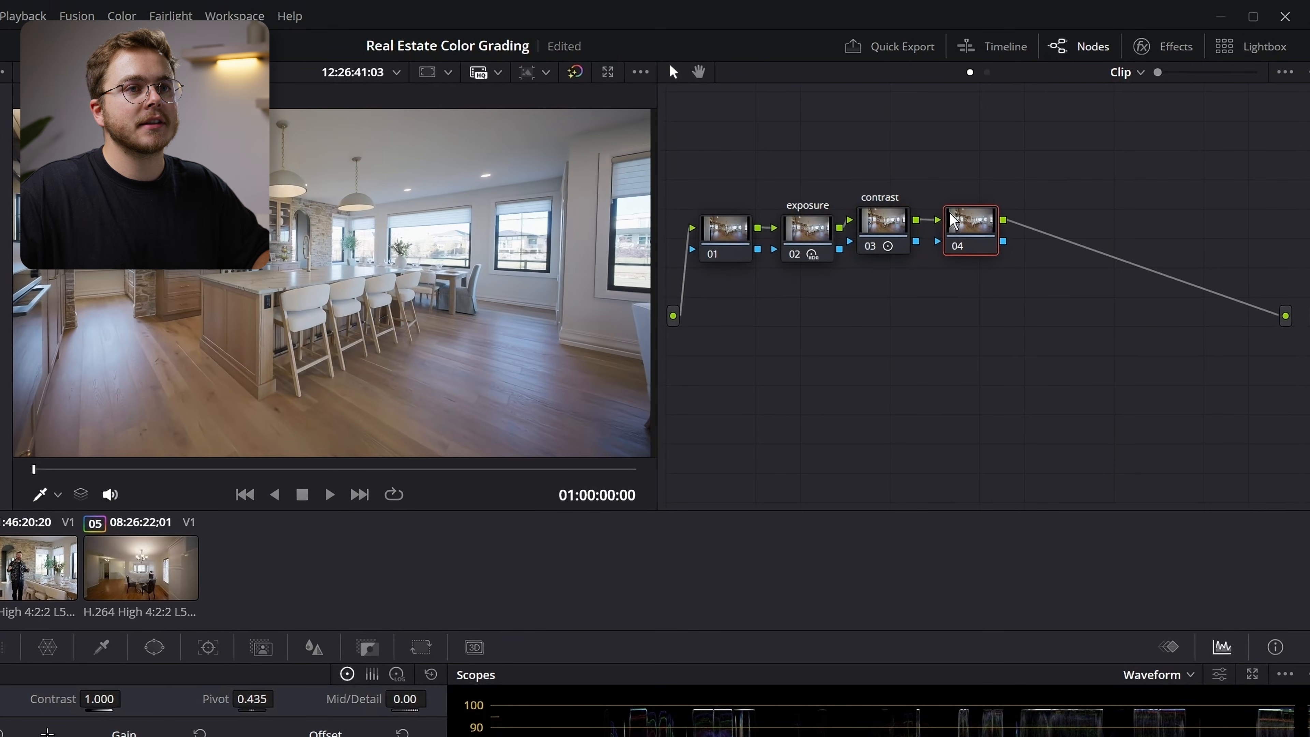
# Step: Label the fourth node "saturation" and set its color space to HSV
pyautogui.rightClick(951, 219)
pyautogui.click(1034, 258)
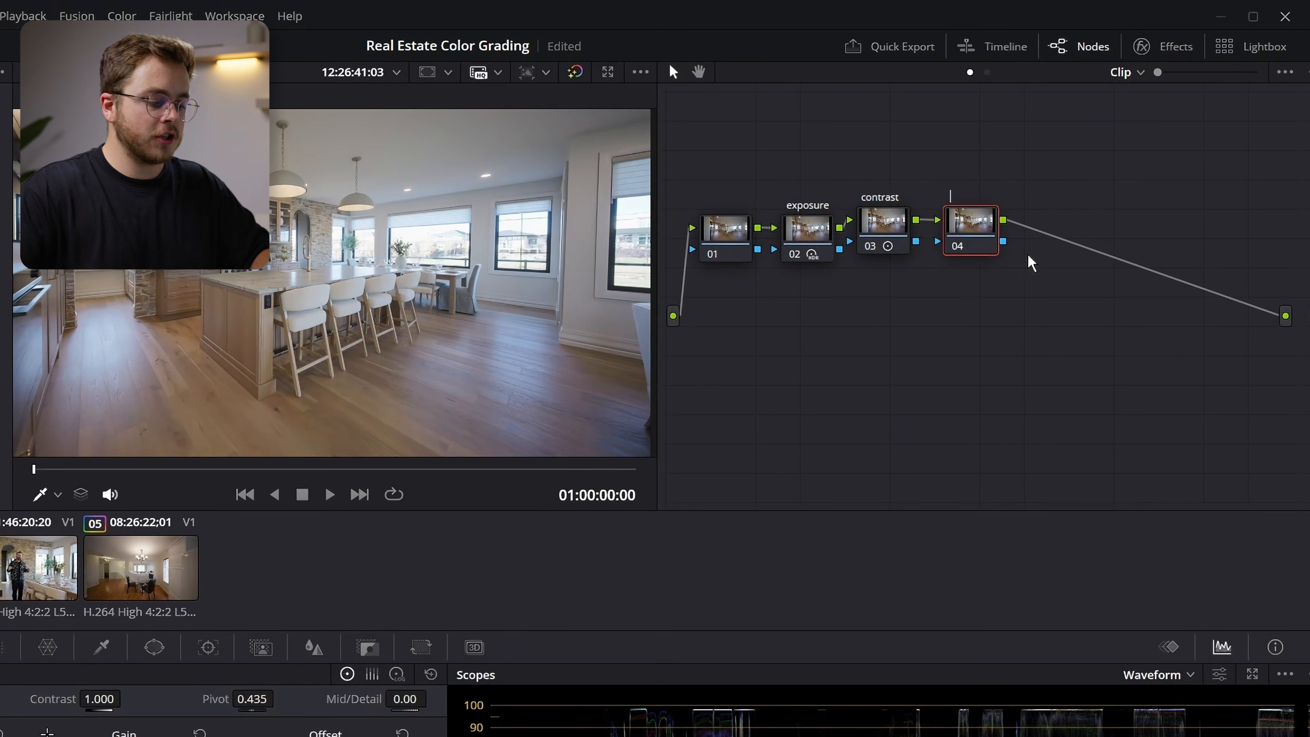
pyautogui.rightClick(963, 231)
pyautogui.moveTo(1022, 450)
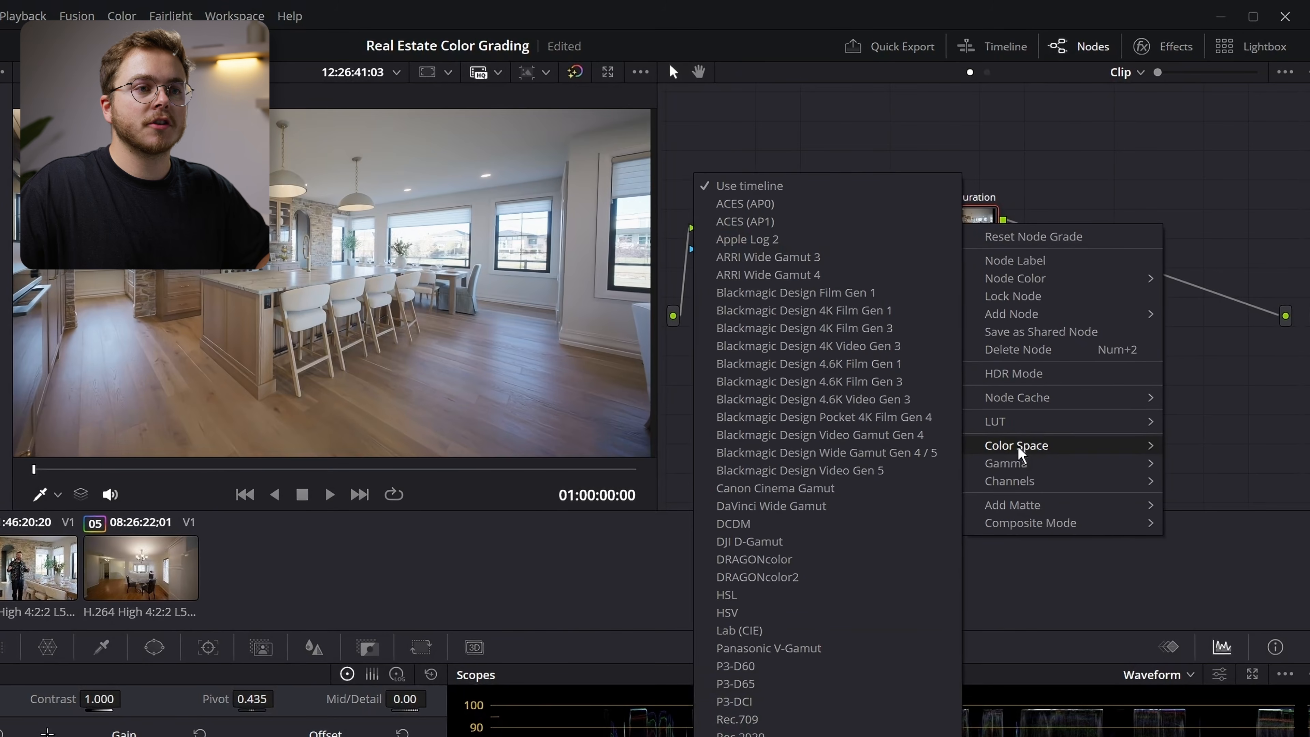
pyautogui.click(782, 617)
# Step: Turn off channels 1 and 3 on the saturation node, leaving only channel 2 enabled
pyautogui.rightClick(966, 231)
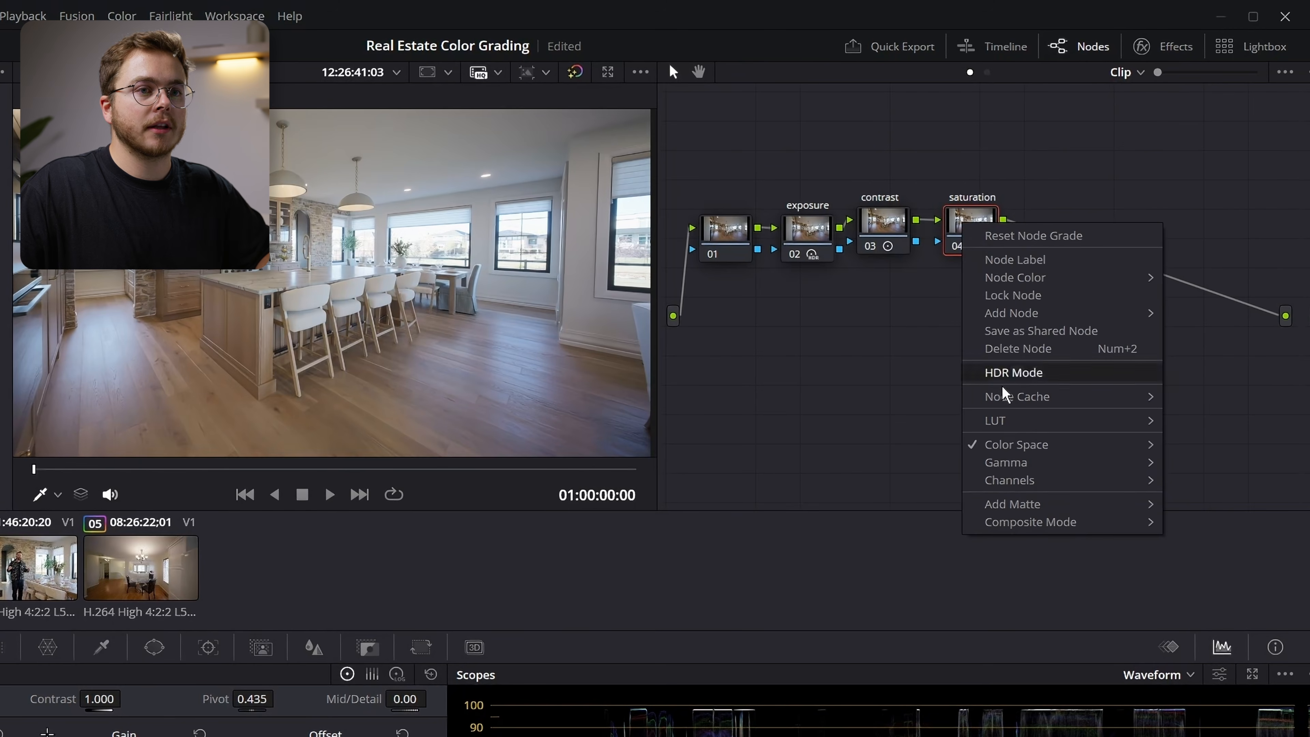
pyautogui.click(1182, 481)
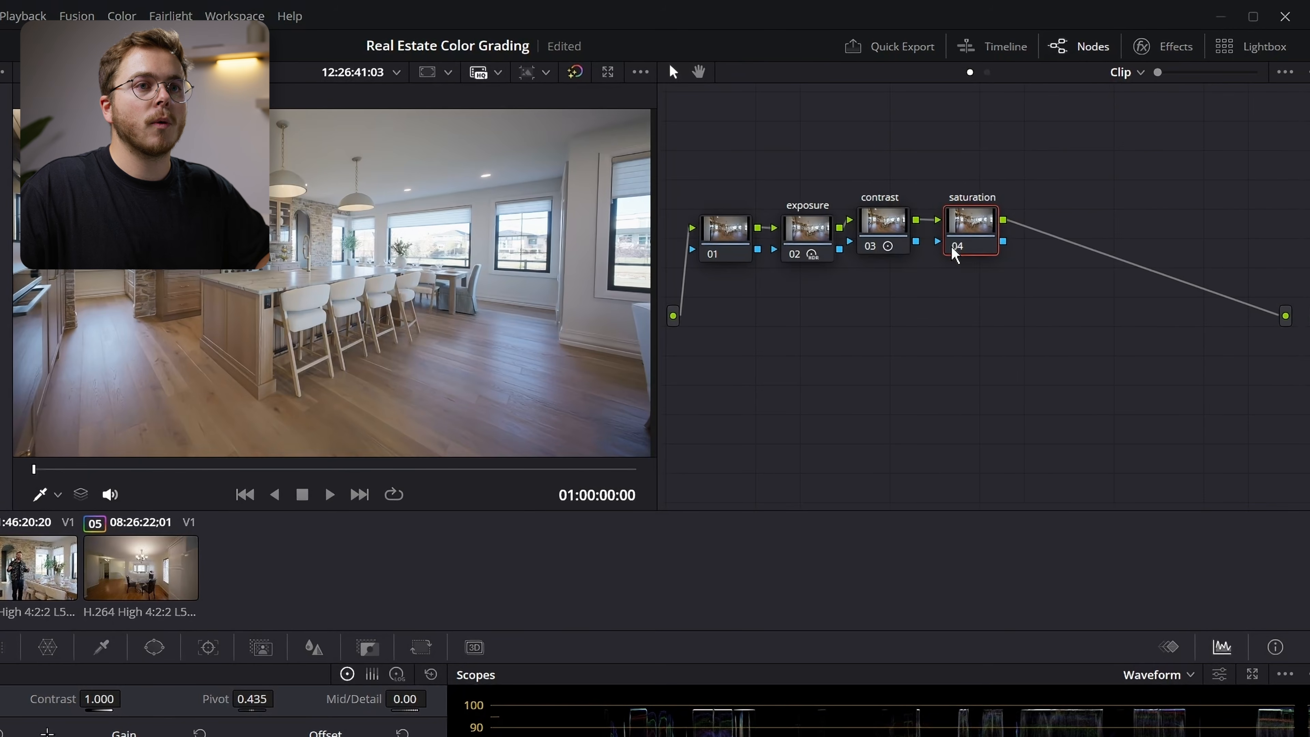
pyautogui.rightClick(954, 245)
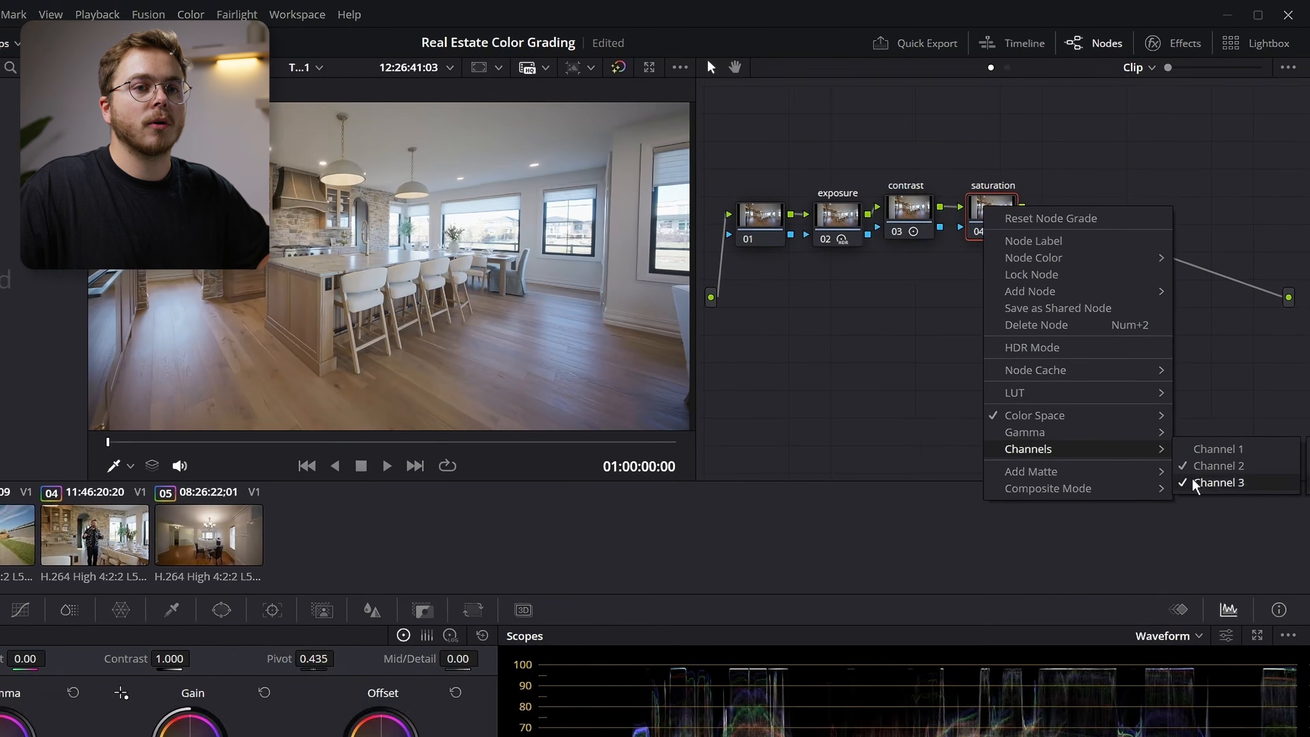
pyautogui.click(1194, 482)
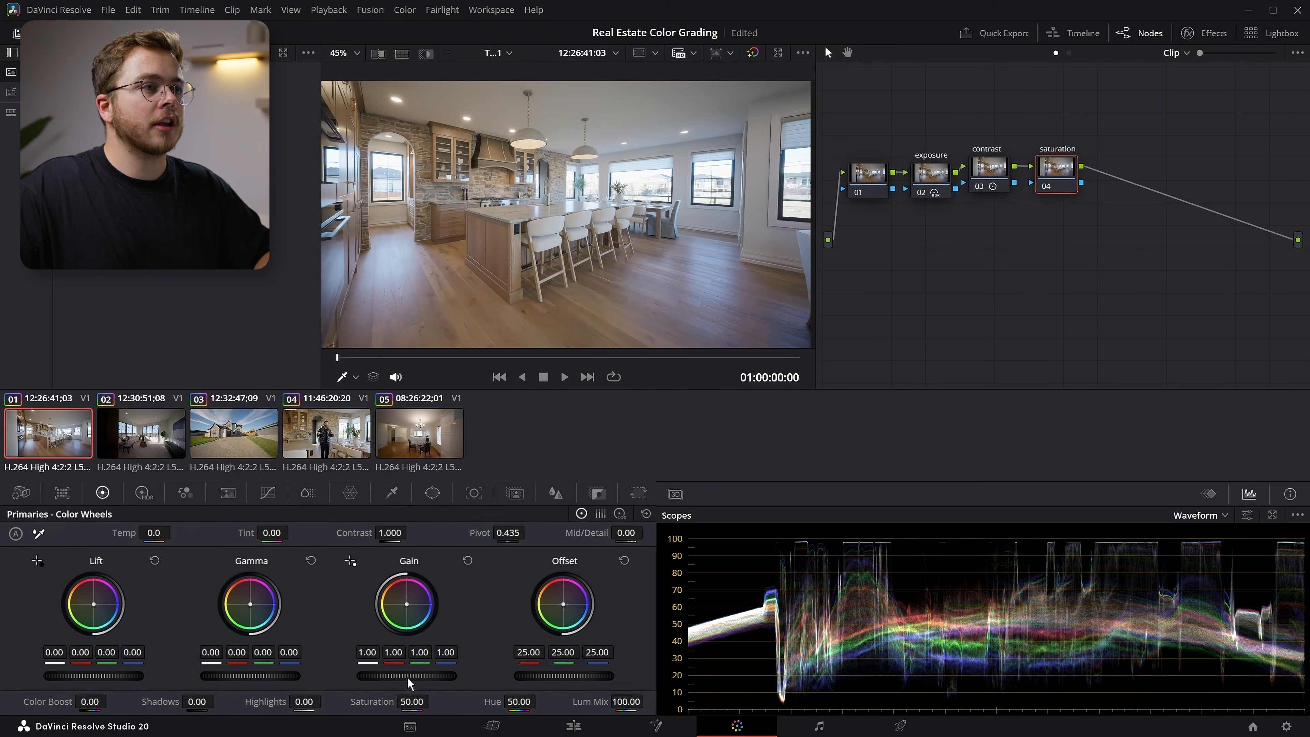
# Step: Raise the saturation node's Gain to about 1.41, checking the wood floor and the whole frame
pyautogui.moveTo(408, 677); pyautogui.dragTo(448, 677)
pyautogui.moveTo(565, 660)
pyautogui.mouseDown()
pyautogui.moveTo(624, 660)
pyautogui.moveTo(566, 660)
pyautogui.mouseUp()
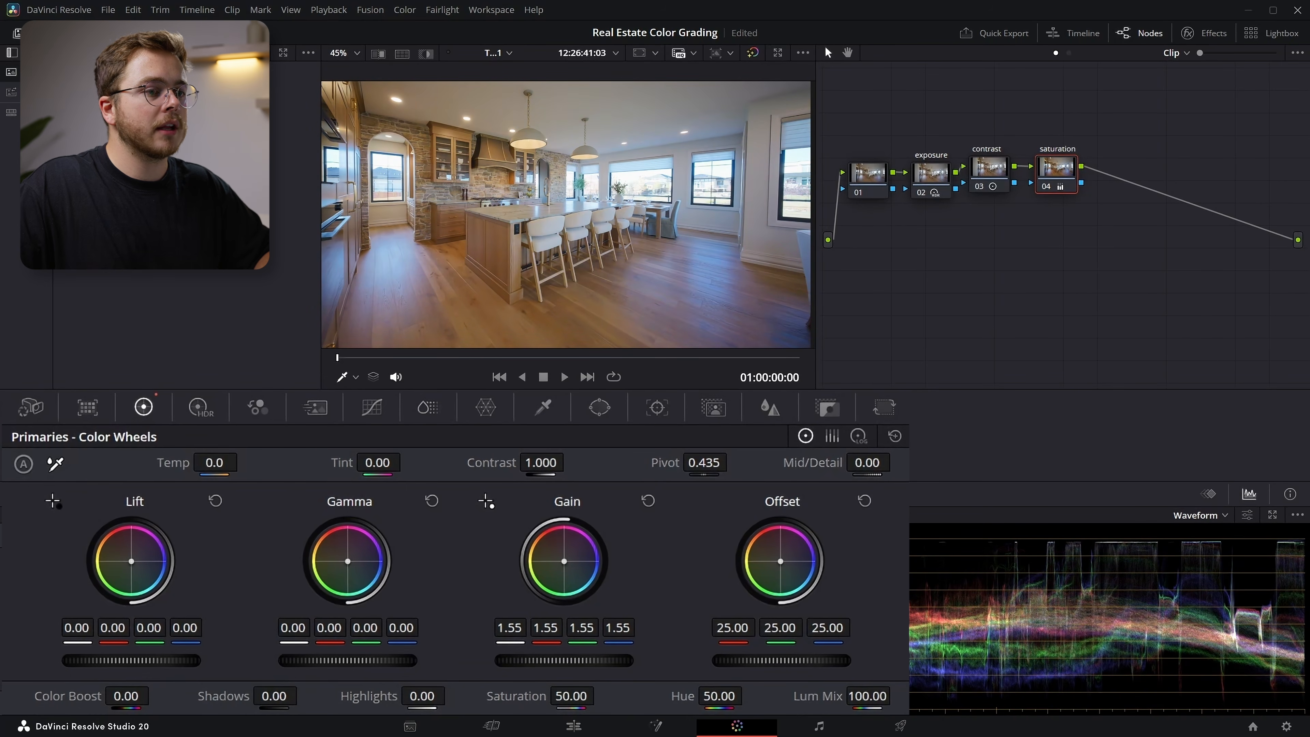
pyautogui.scroll(4, 518, 228)
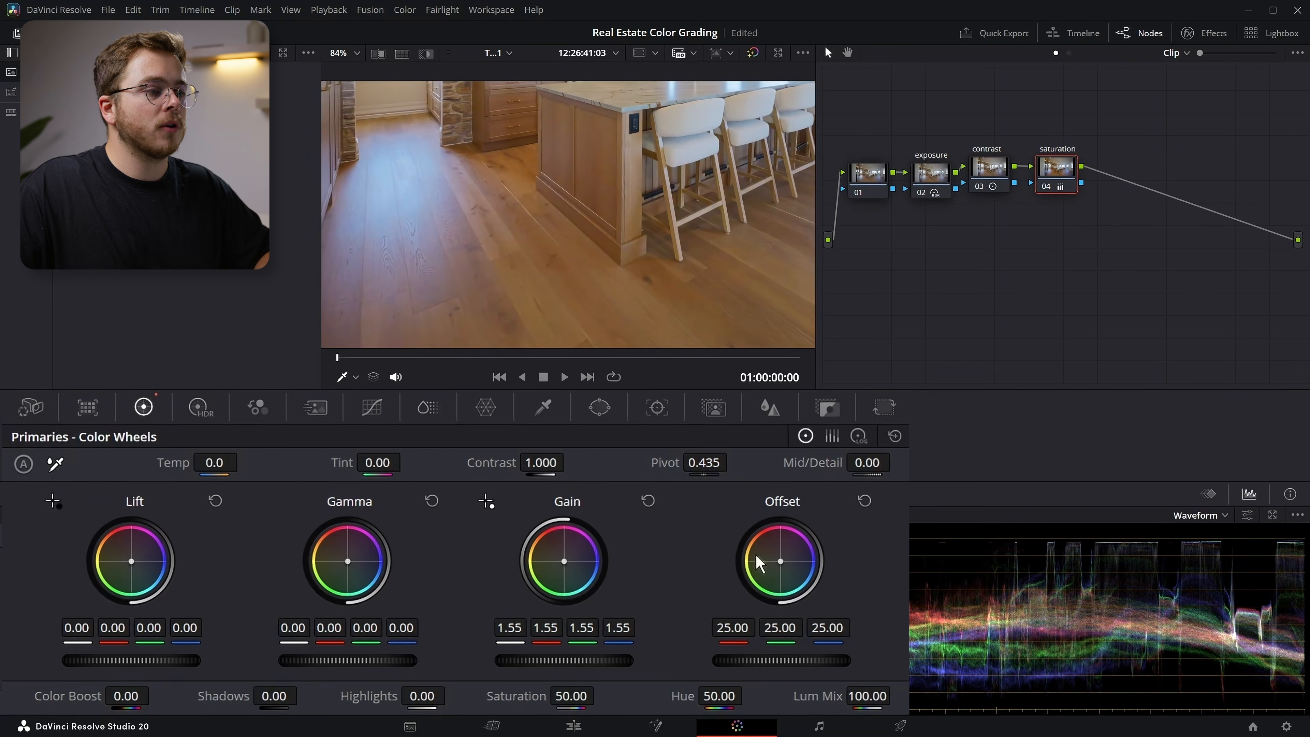
pyautogui.moveTo(573, 662); pyautogui.dragTo(570, 662)
pyautogui.scroll(-8, 508, 226)
pyautogui.scroll(5, 509, 226)
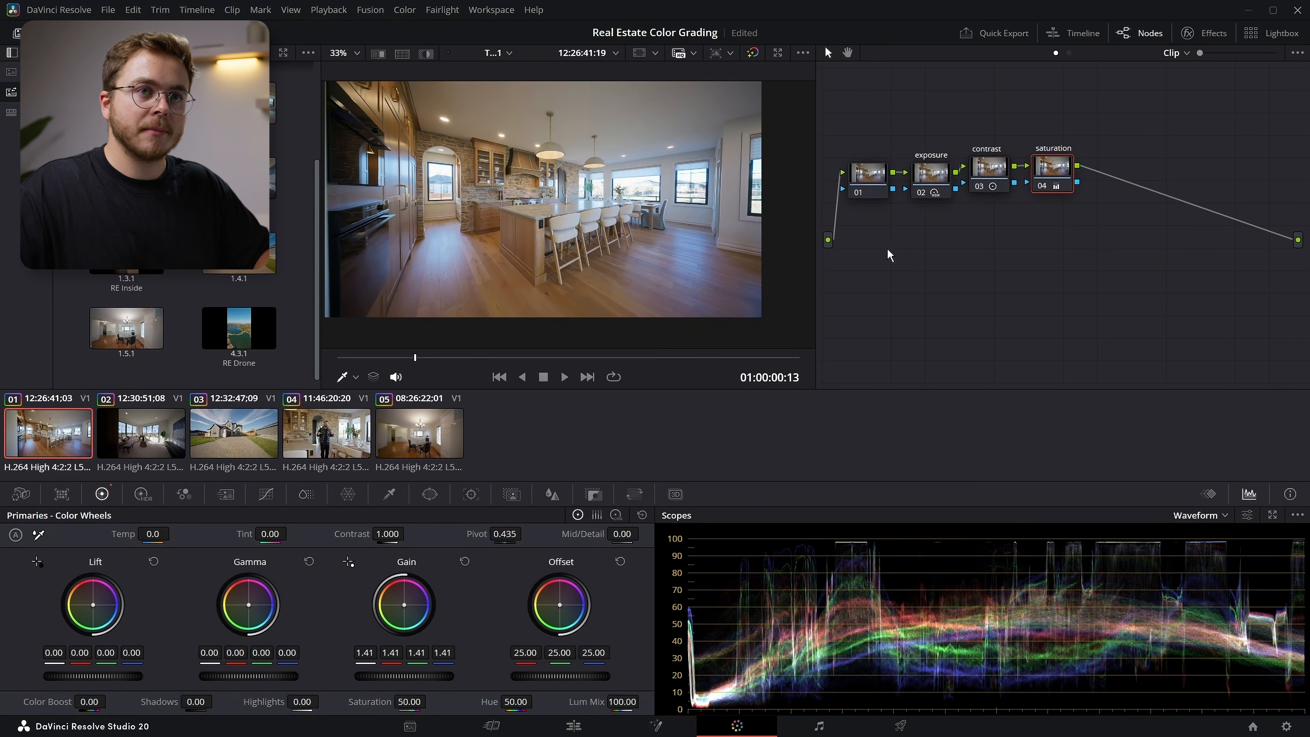
# Step: Add a serial node after the saturation node and label it "balance"
pyautogui.hotkey('alt', 's')
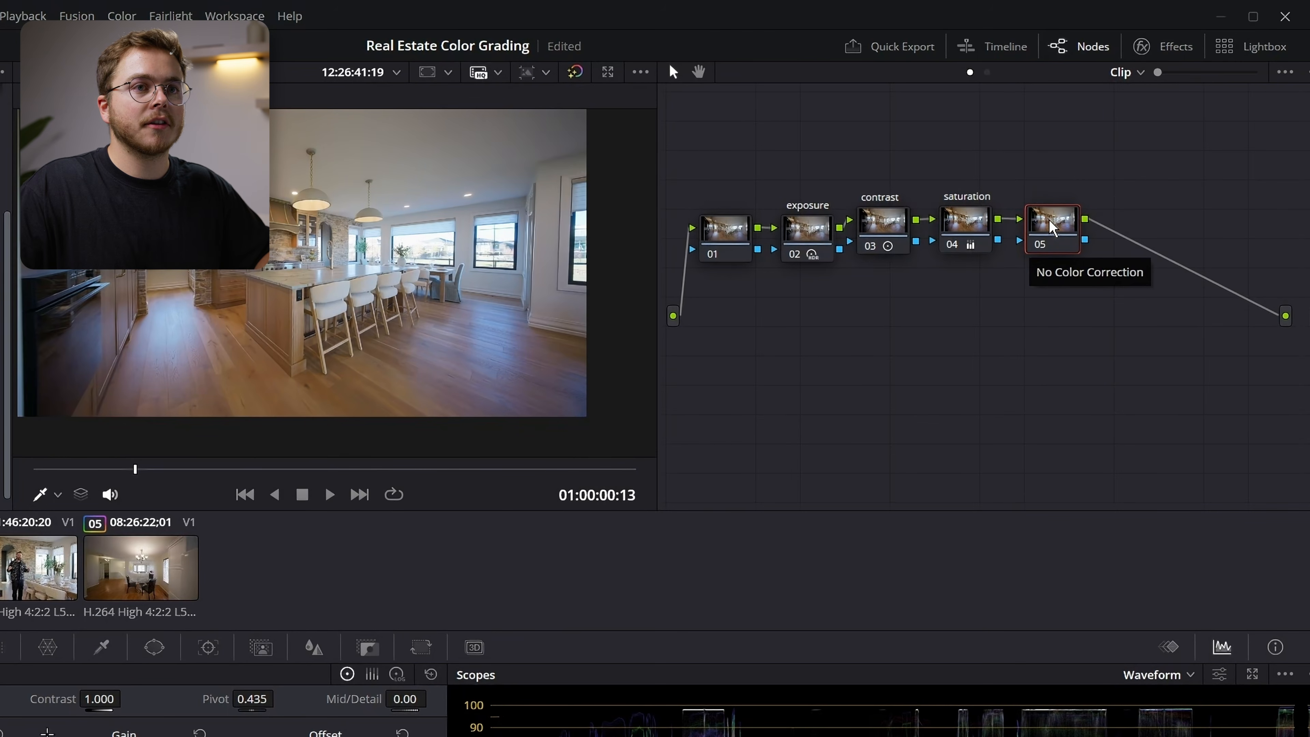
pyautogui.rightClick(1051, 231)
pyautogui.click(1105, 257)
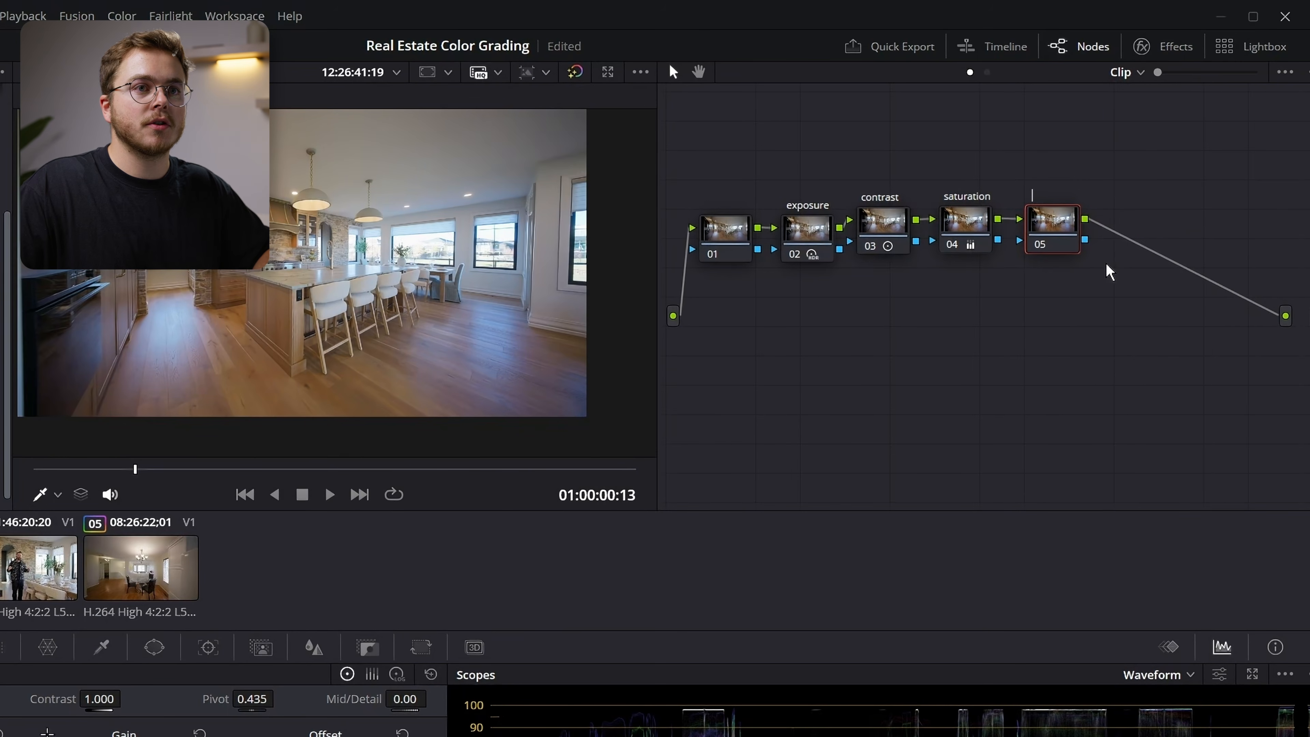
pyautogui.write('balance')
pyautogui.press('Return')
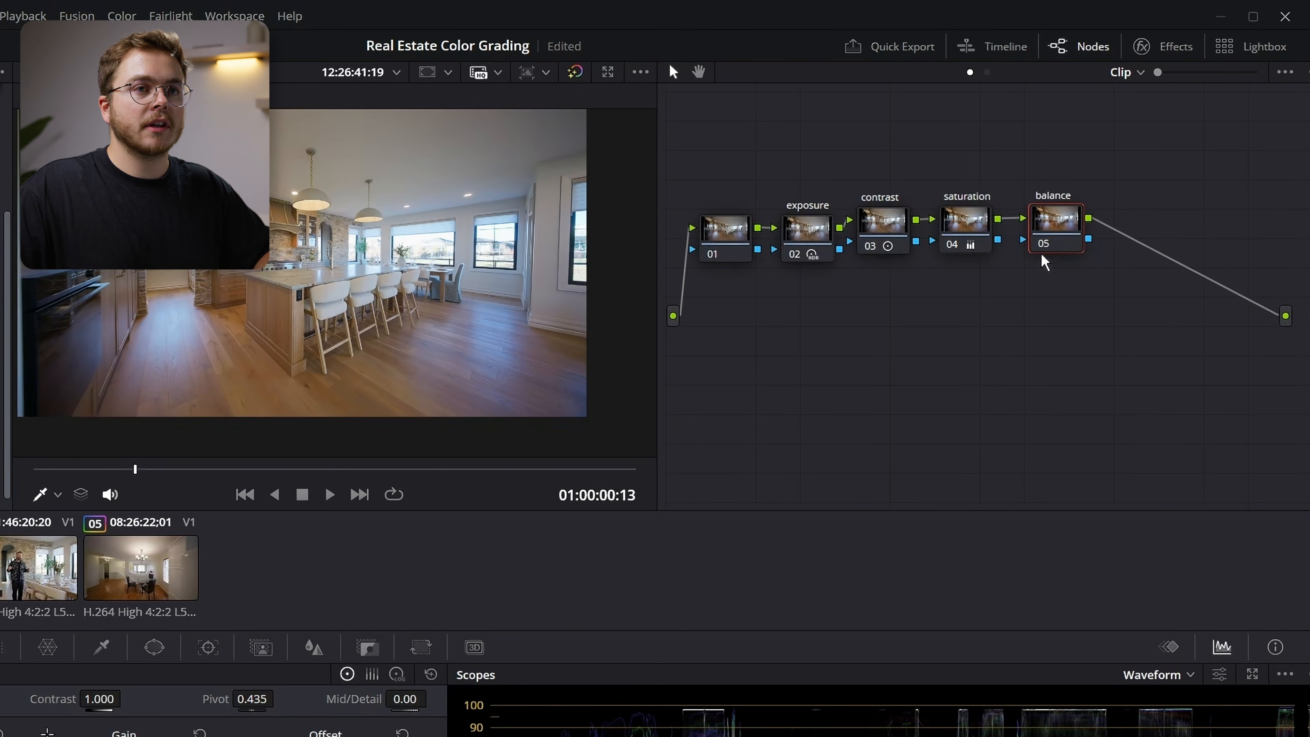
# Step: Set the balance node's gamma to Linear
pyautogui.rightClick(1055, 221)
pyautogui.moveTo(1130, 454)
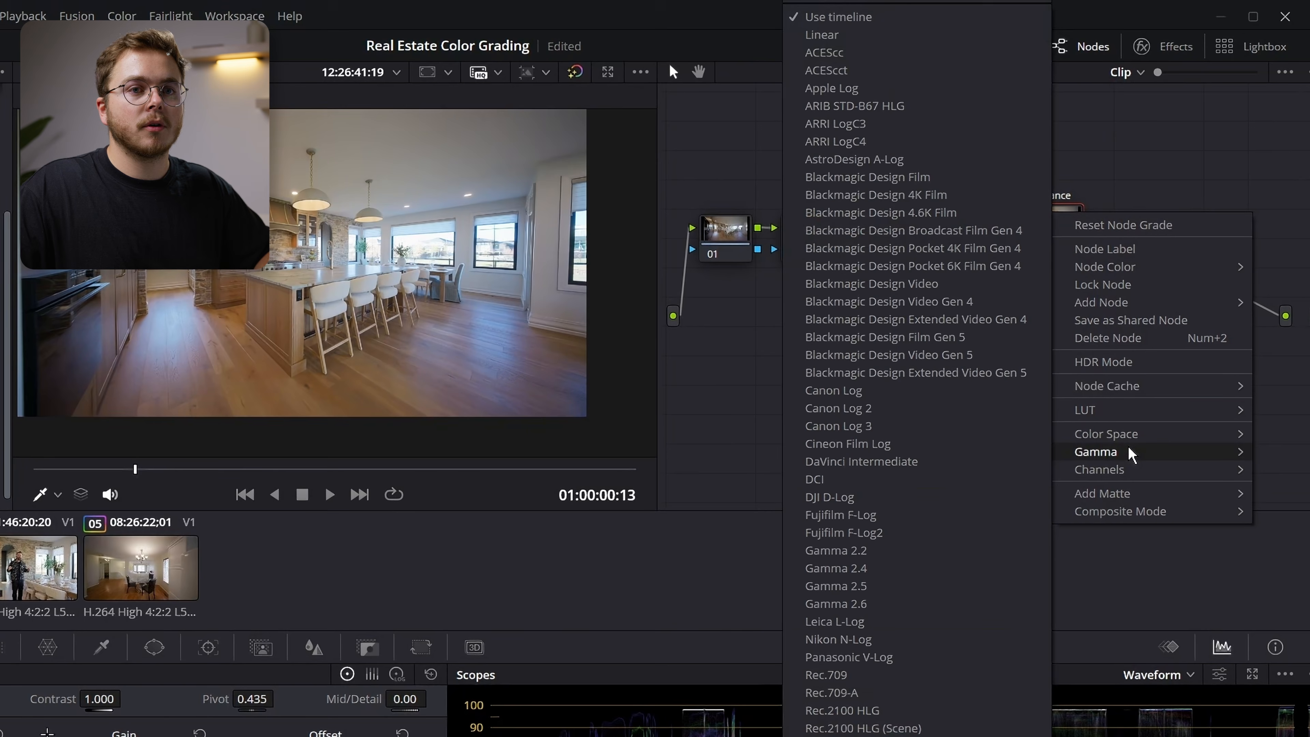
pyautogui.click(884, 46)
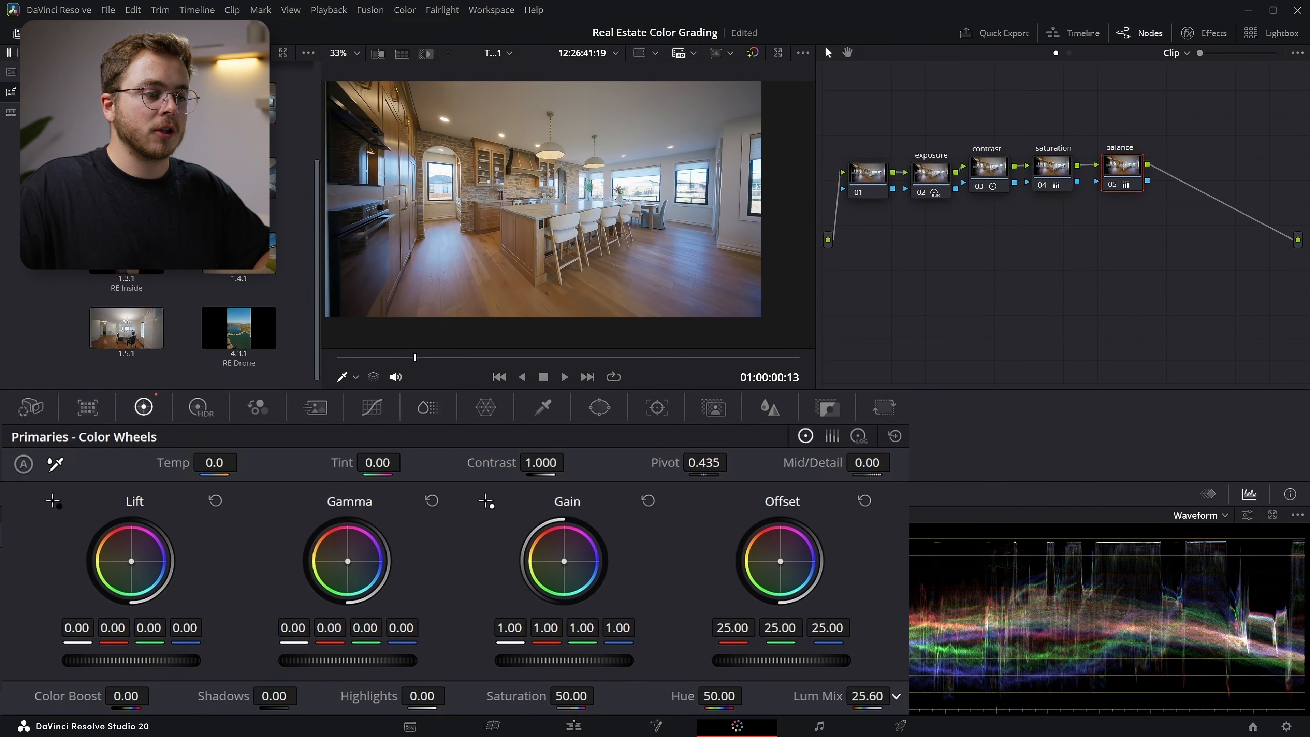
# Step: Try shifting the Gain color balance on the balance node, and reset the Gain wheel
pyautogui.moveTo(563, 561)
pyautogui.mouseDown()
pyautogui.moveTo(574, 571)
pyautogui.moveTo(565, 562)
pyautogui.mouseUp()
pyautogui.click(648, 501)
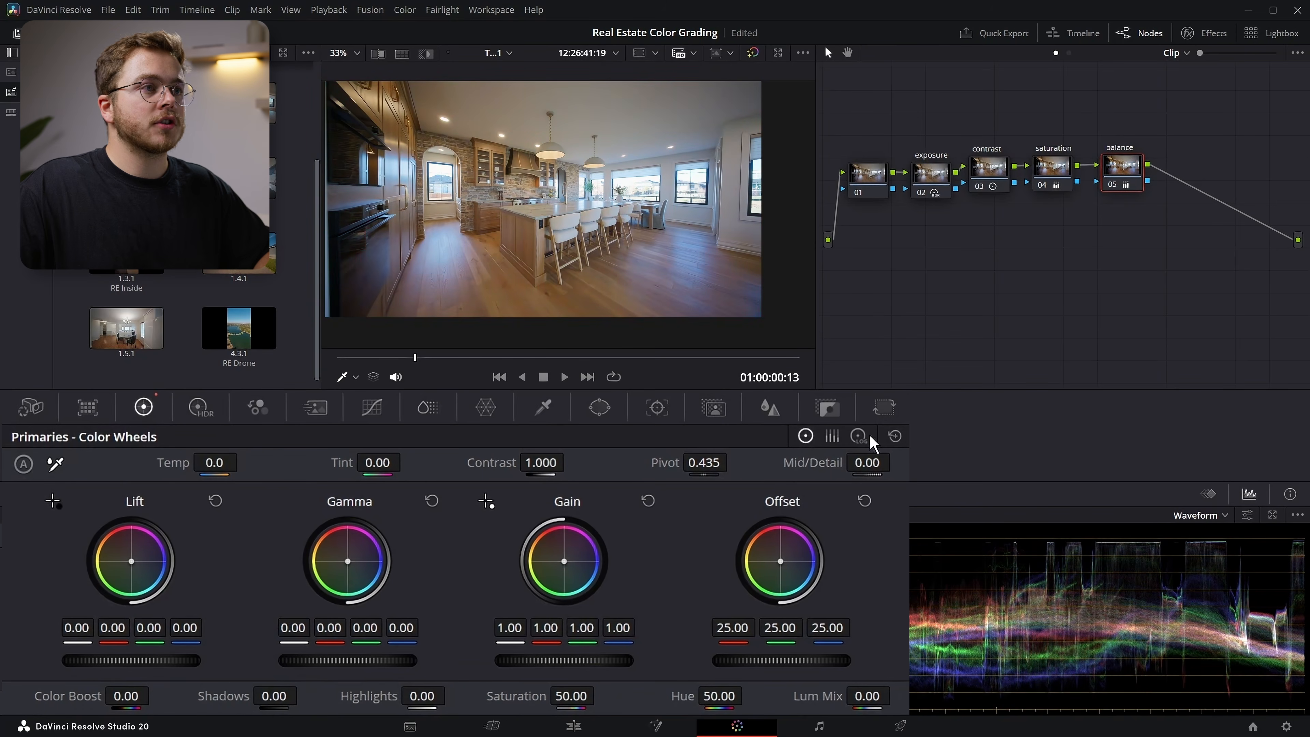
# Step: Warm the balance node's Gain to about 1.10 red, 0.97 green and 0.93 blue, checking the whole frame
pyautogui.scroll(2, 517, 217)
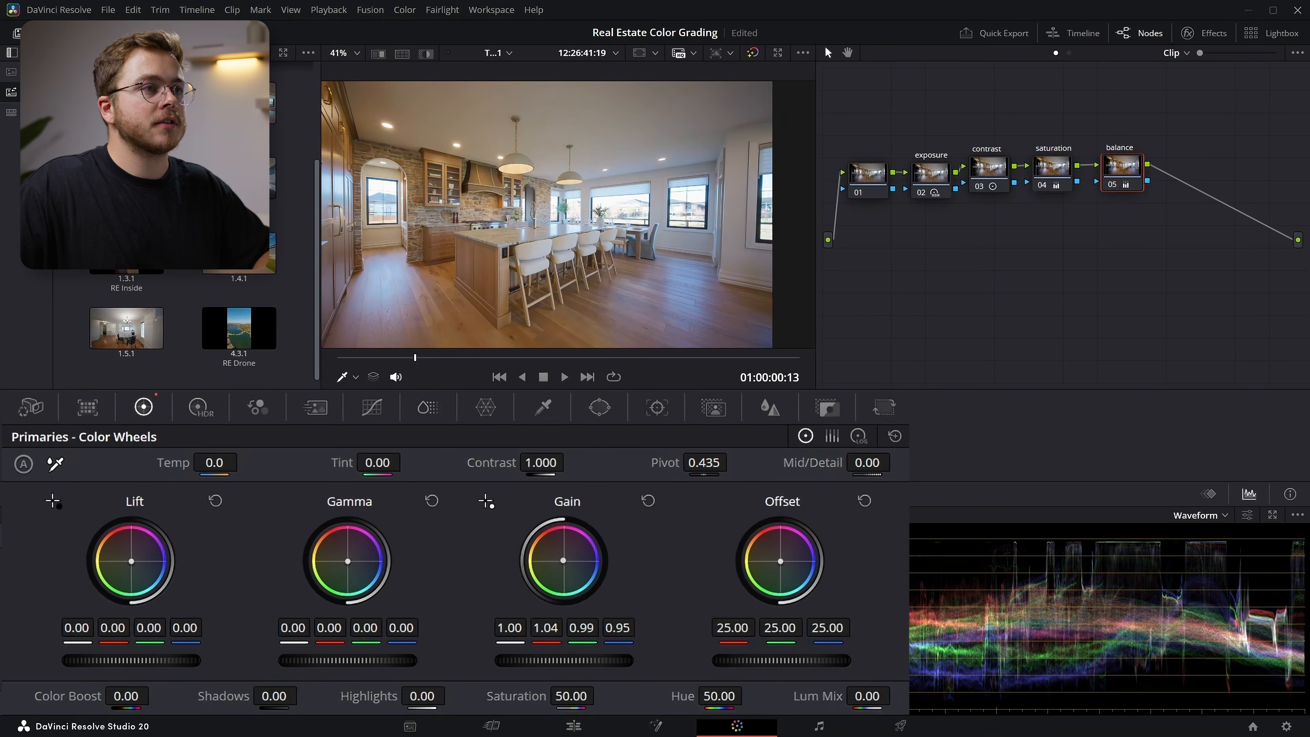
pyautogui.moveTo(563, 559); pyautogui.dragTo(564, 560)
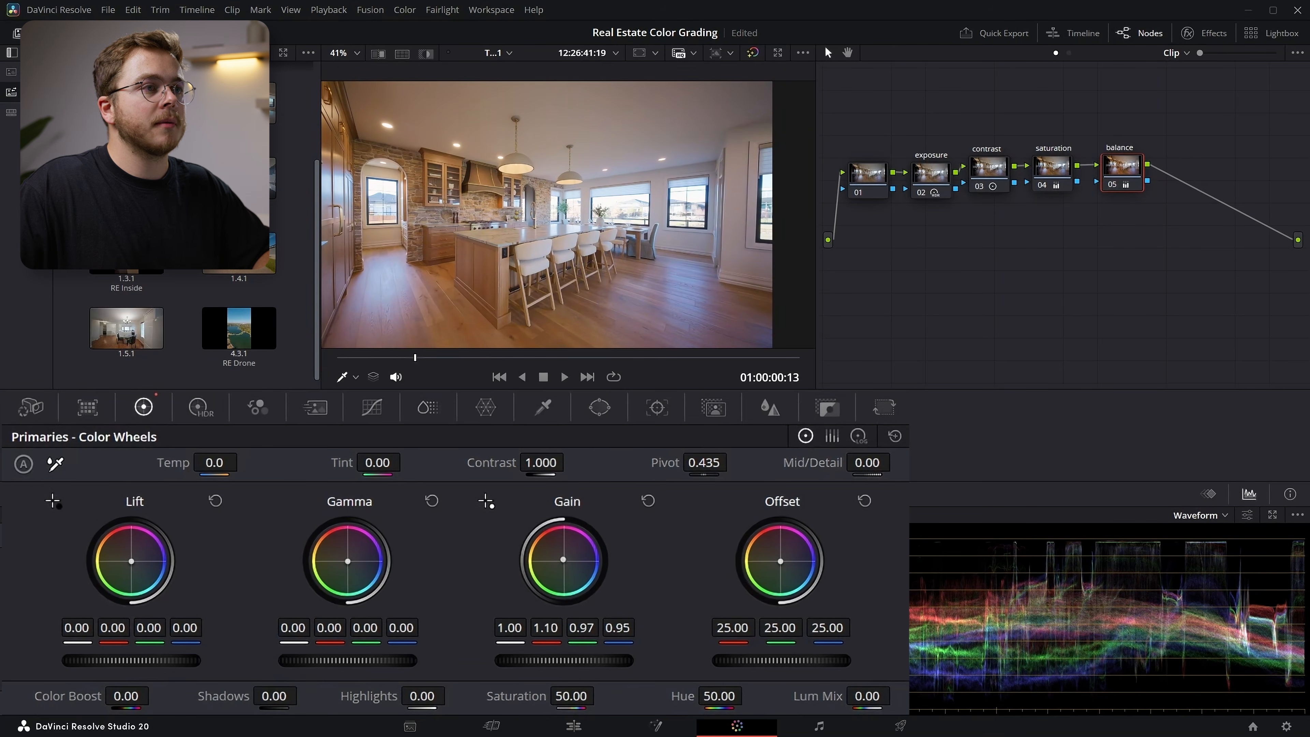
pyautogui.scroll(-3, 596, 161)
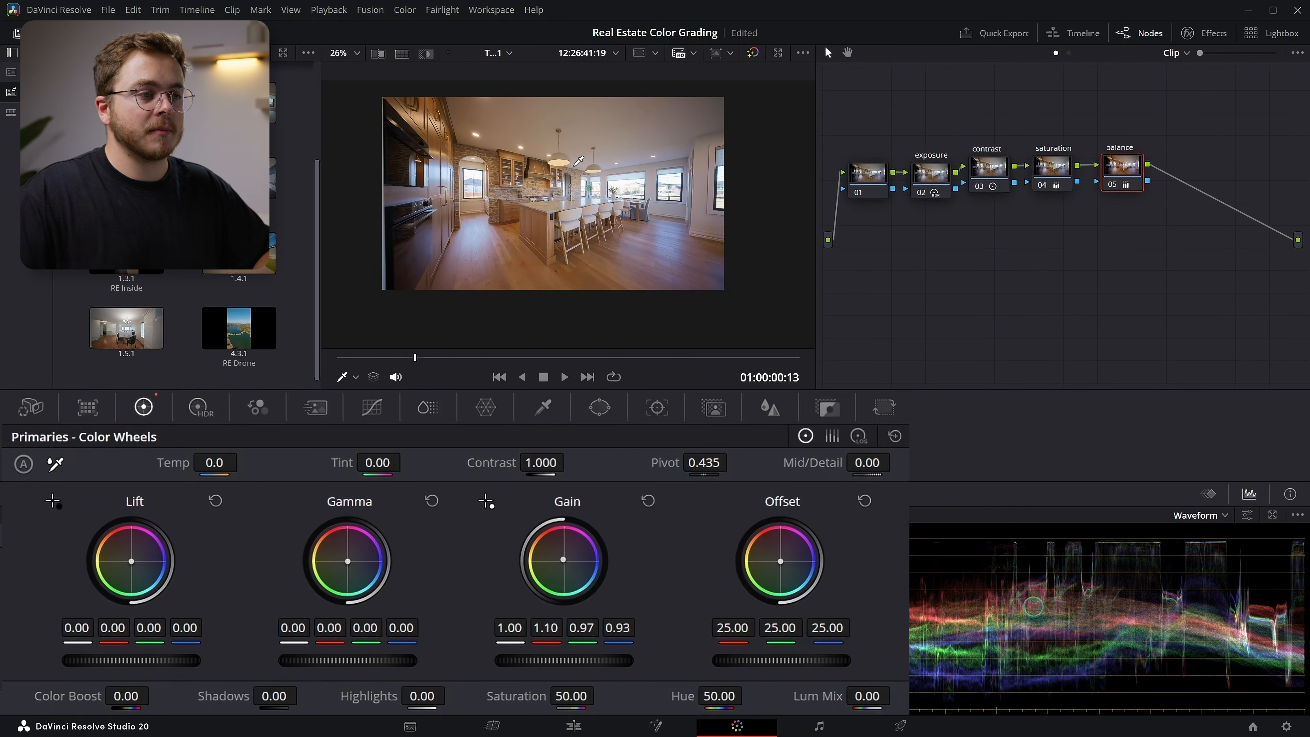
# Step: Try lowering the balance node's Key Output Gain, undo that change, and reset the Gain wheel
pyautogui.click(827, 408)
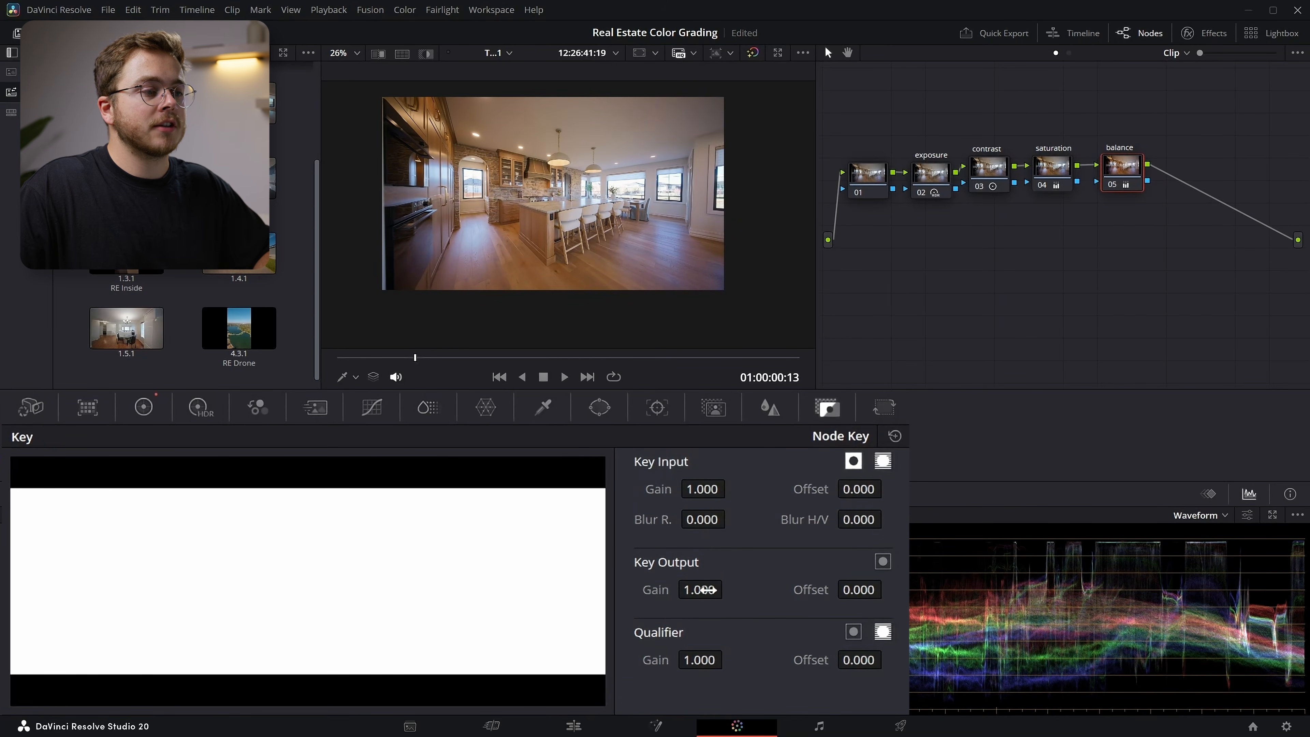
pyautogui.moveTo(699, 590); pyautogui.dragTo(617, 589)
pyautogui.hotkey('ctrl', 'z')
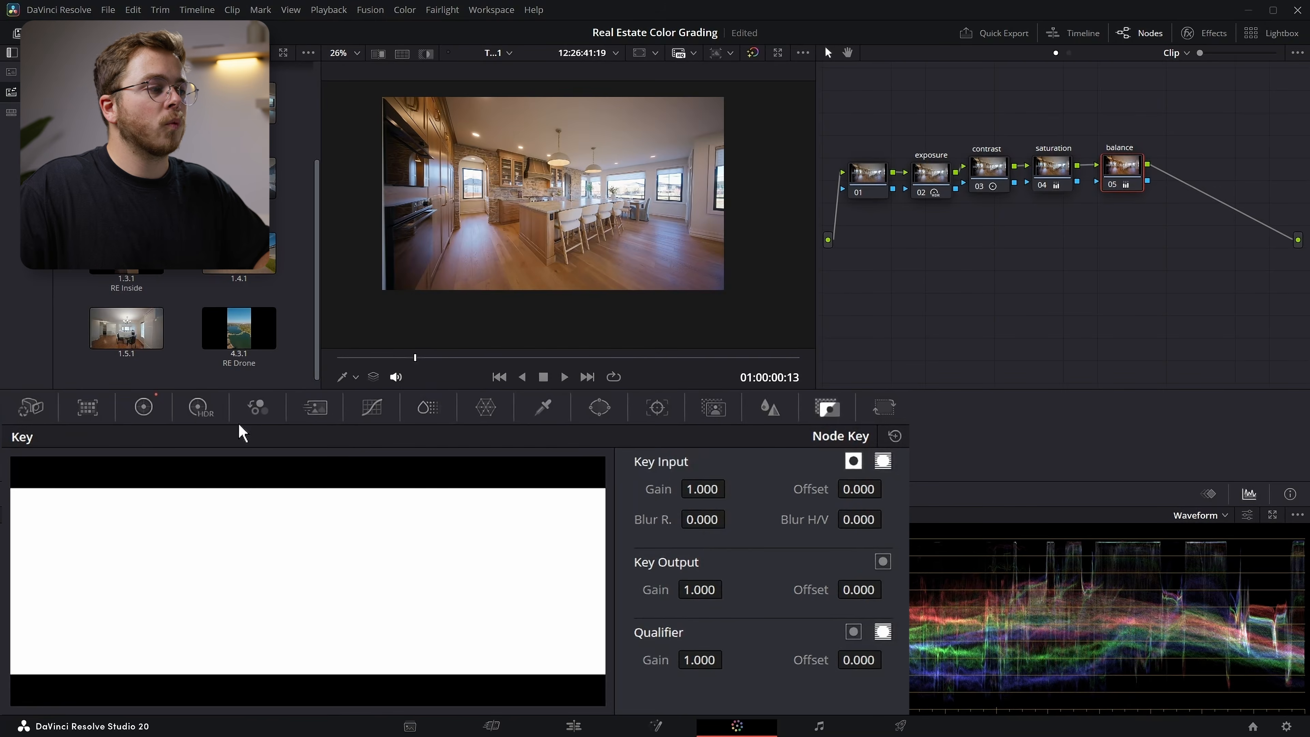
pyautogui.click(144, 409)
pyautogui.click(648, 501)
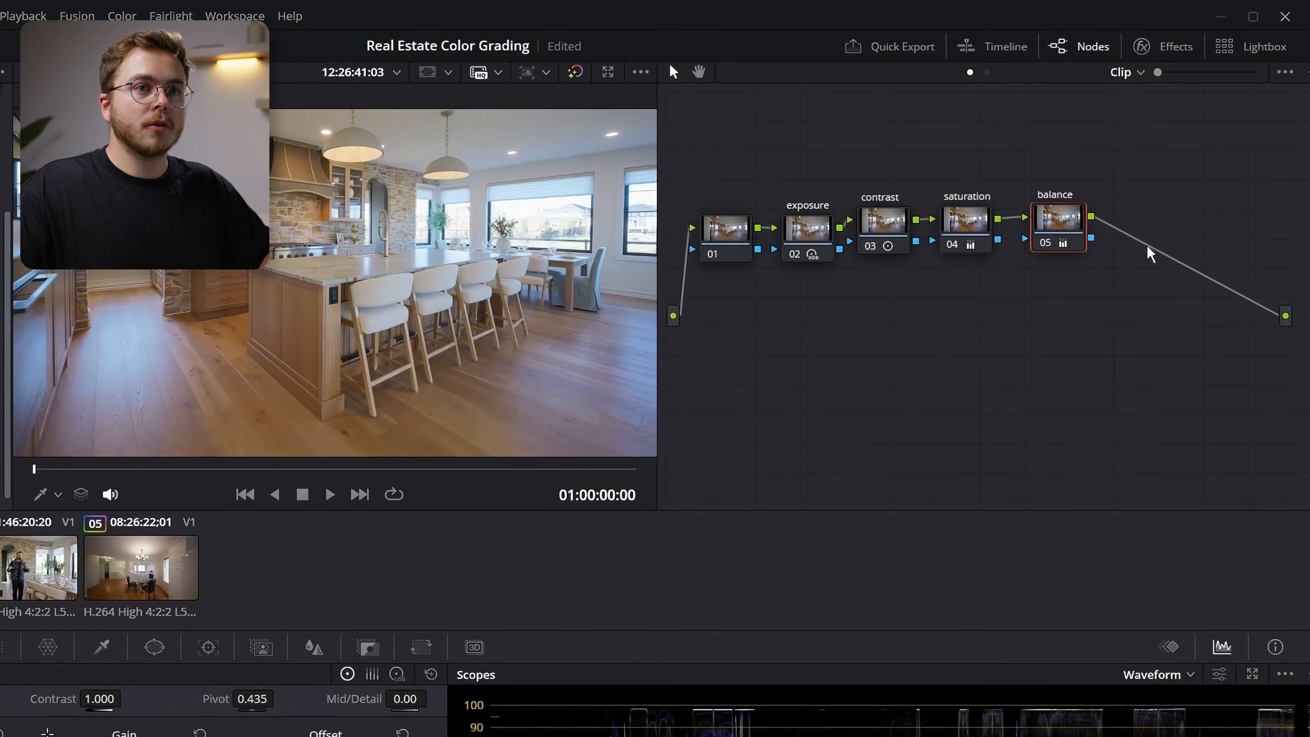
# Step: Add a serial node after the balance node, place it in a second row below node 01, and label it "curves"
pyautogui.hotkey('alt', 's')
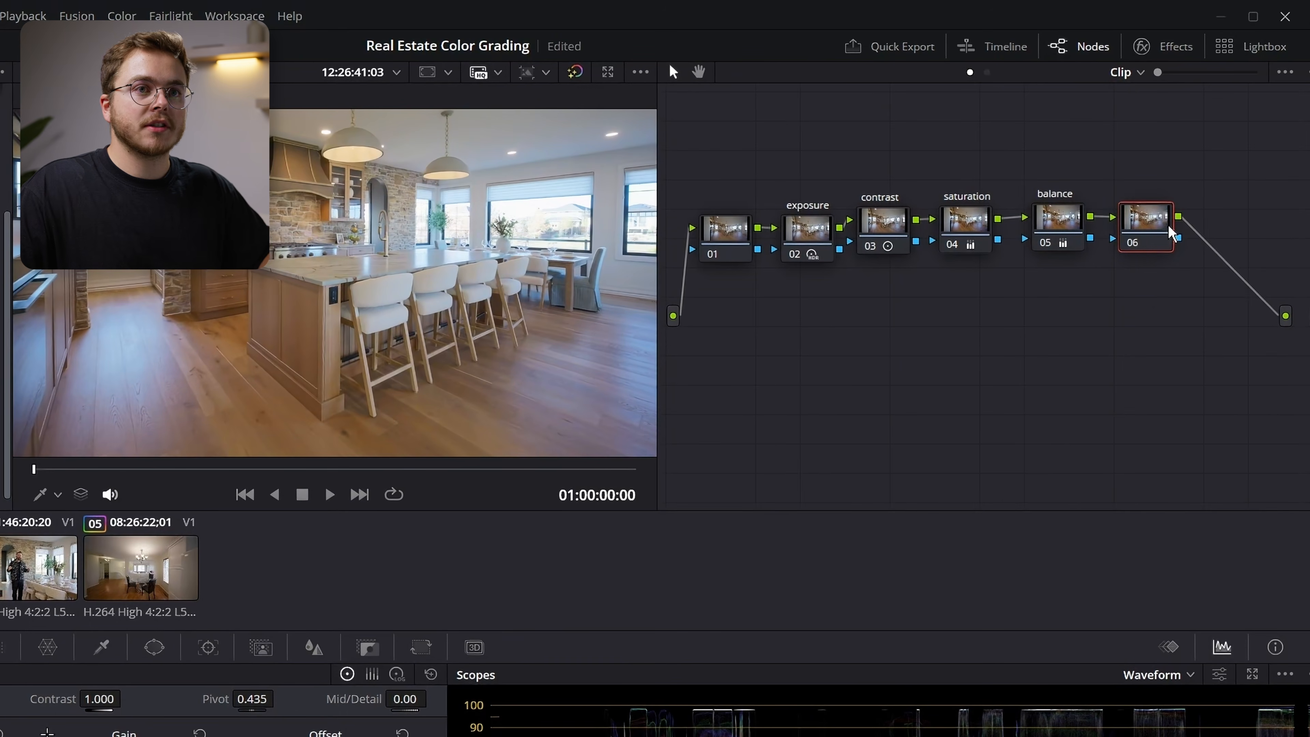
pyautogui.moveTo(1193, 181); pyautogui.dragTo(1175, 261)
pyautogui.moveTo(1126, 346); pyautogui.dragTo(747, 383)
pyautogui.rightClick(758, 369)
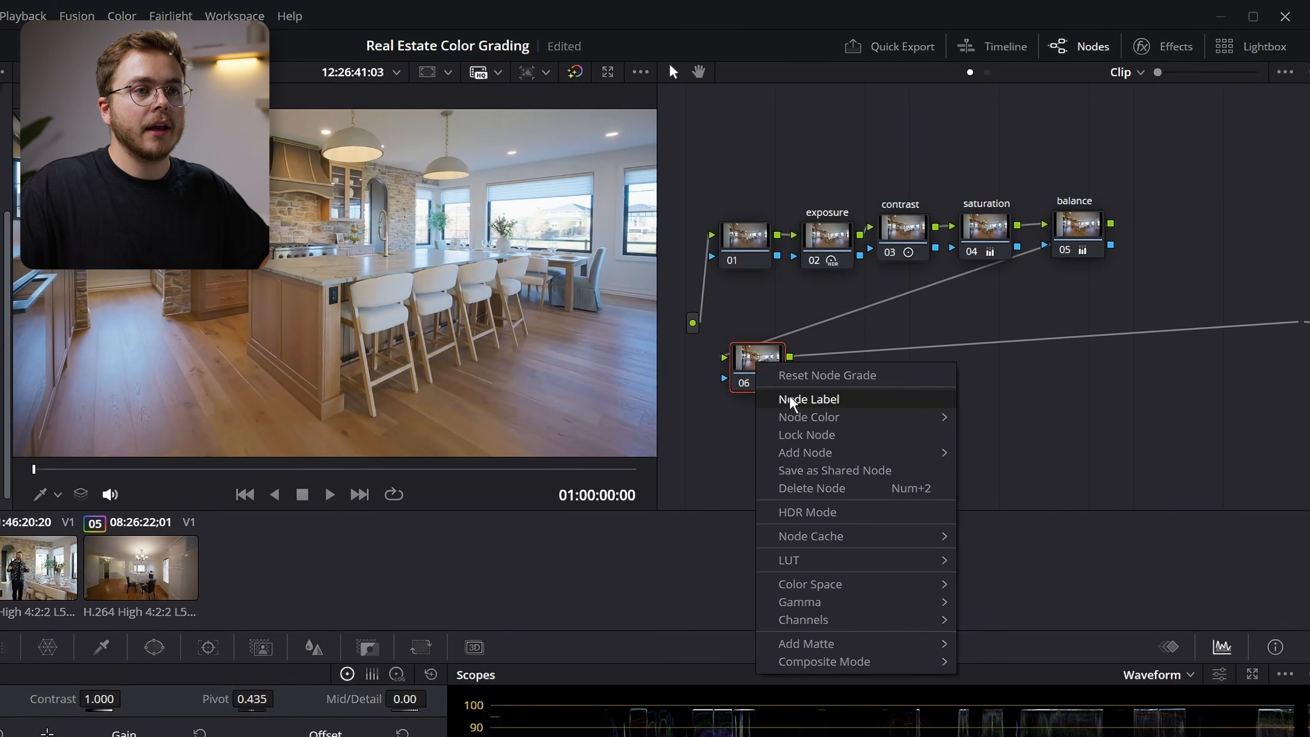
pyautogui.click(779, 398)
pyautogui.write('aurves')
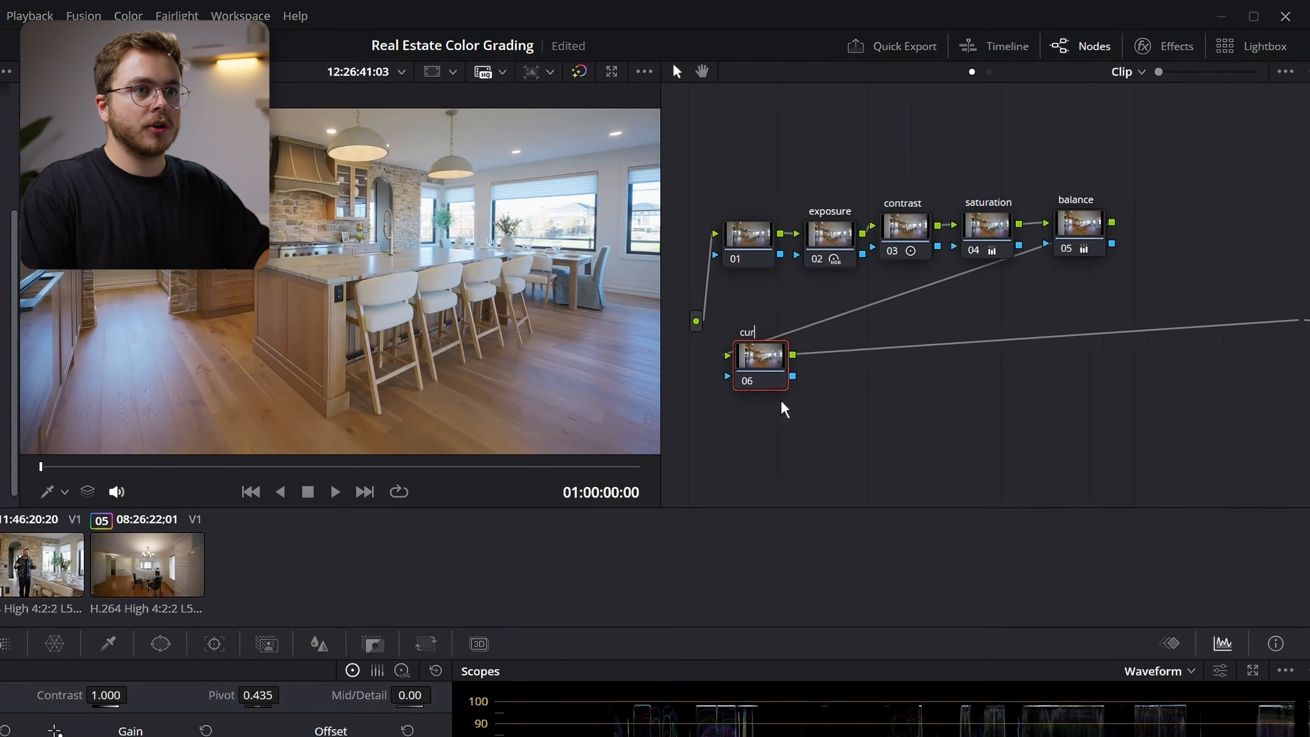
pyautogui.press('Return')
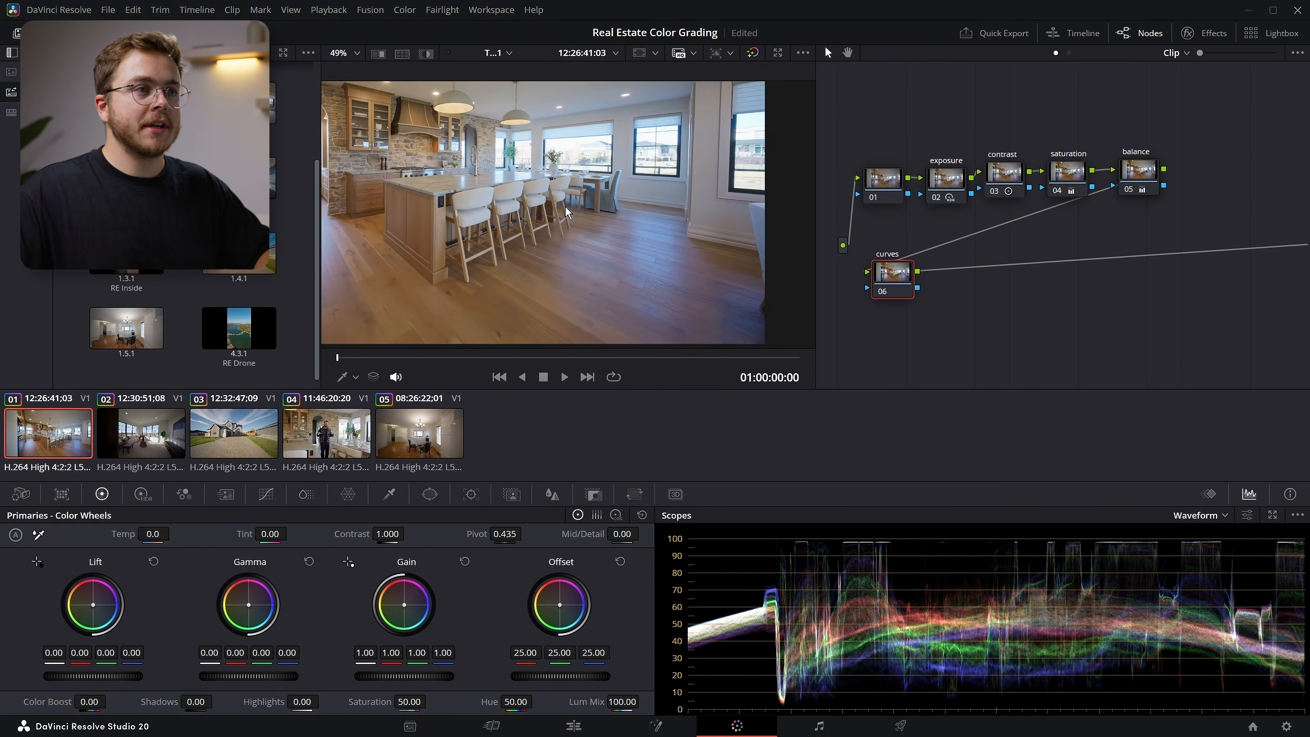
# Step: On the curves node's Hue Vs Hue curve, set the blue point's Hue Rotate to 10.35 and check the walls and floor
pyautogui.scroll(-1, 565, 206)
pyautogui.moveTo(376, 136); pyautogui.dragTo(462, 155)
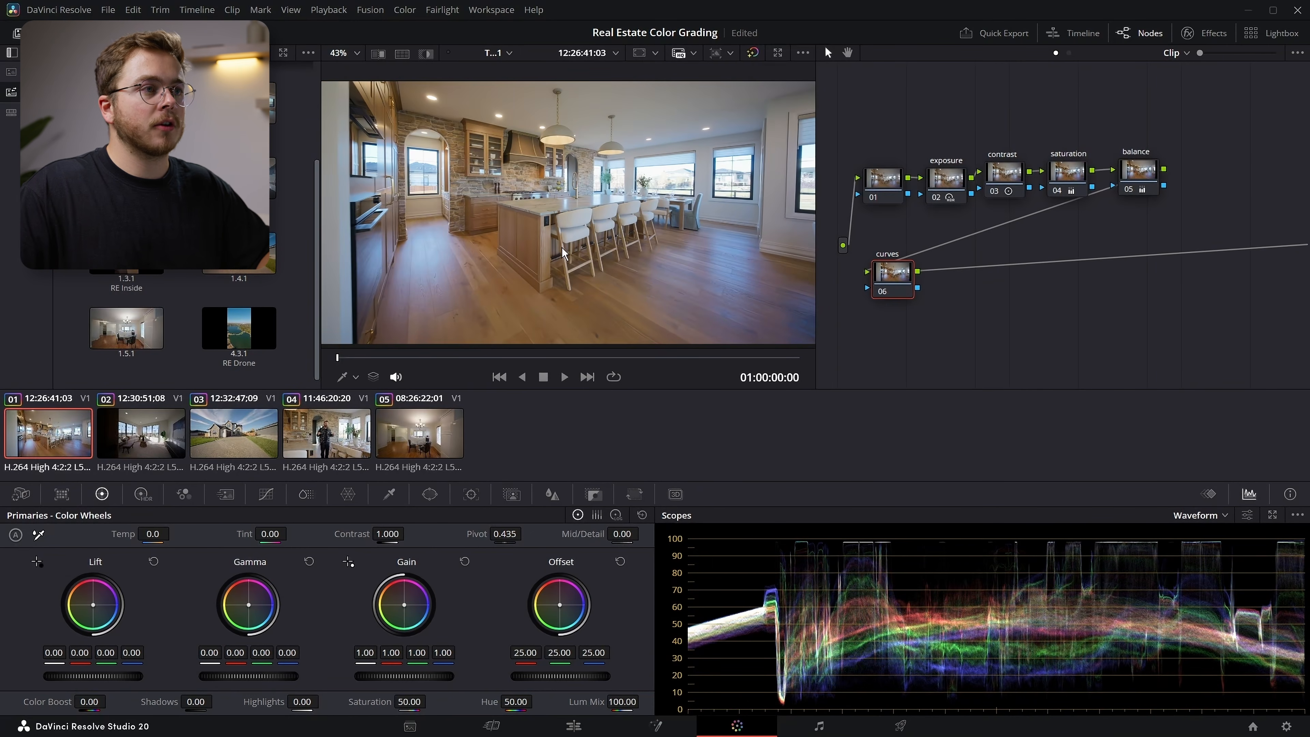
pyautogui.click(267, 494)
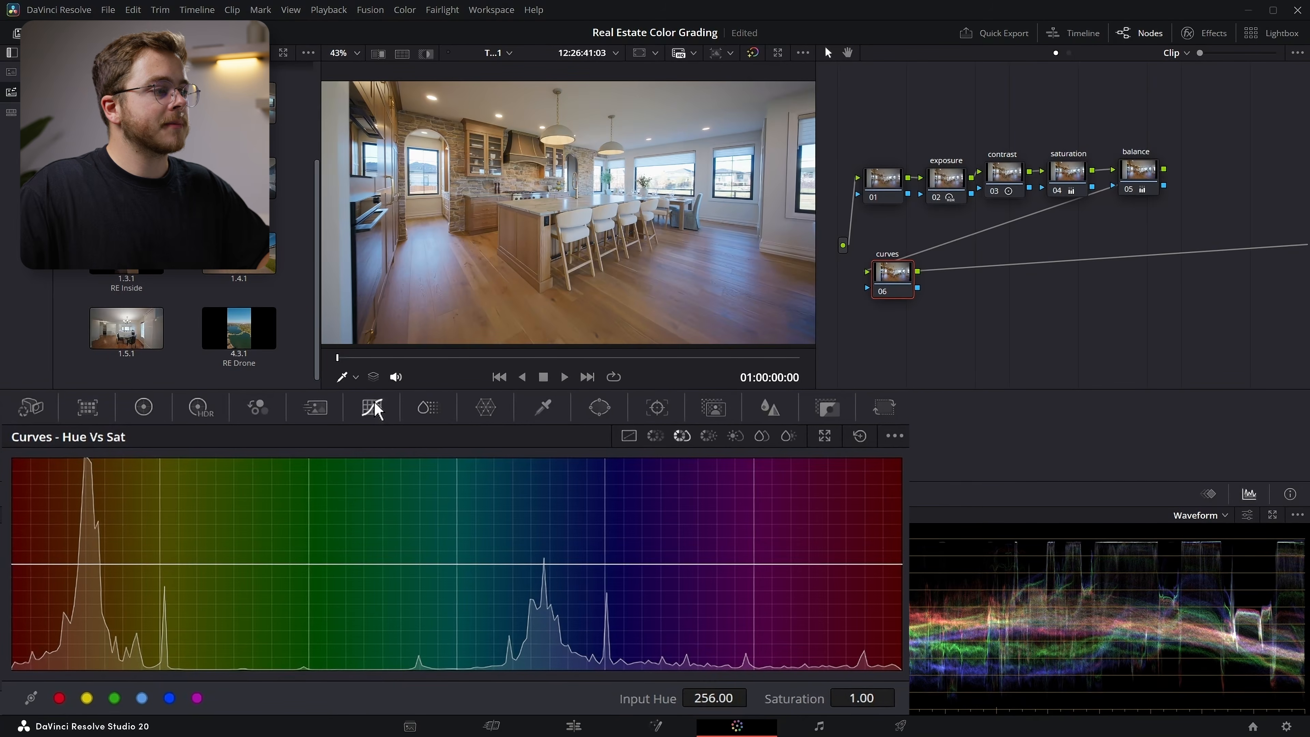
pyautogui.click(655, 436)
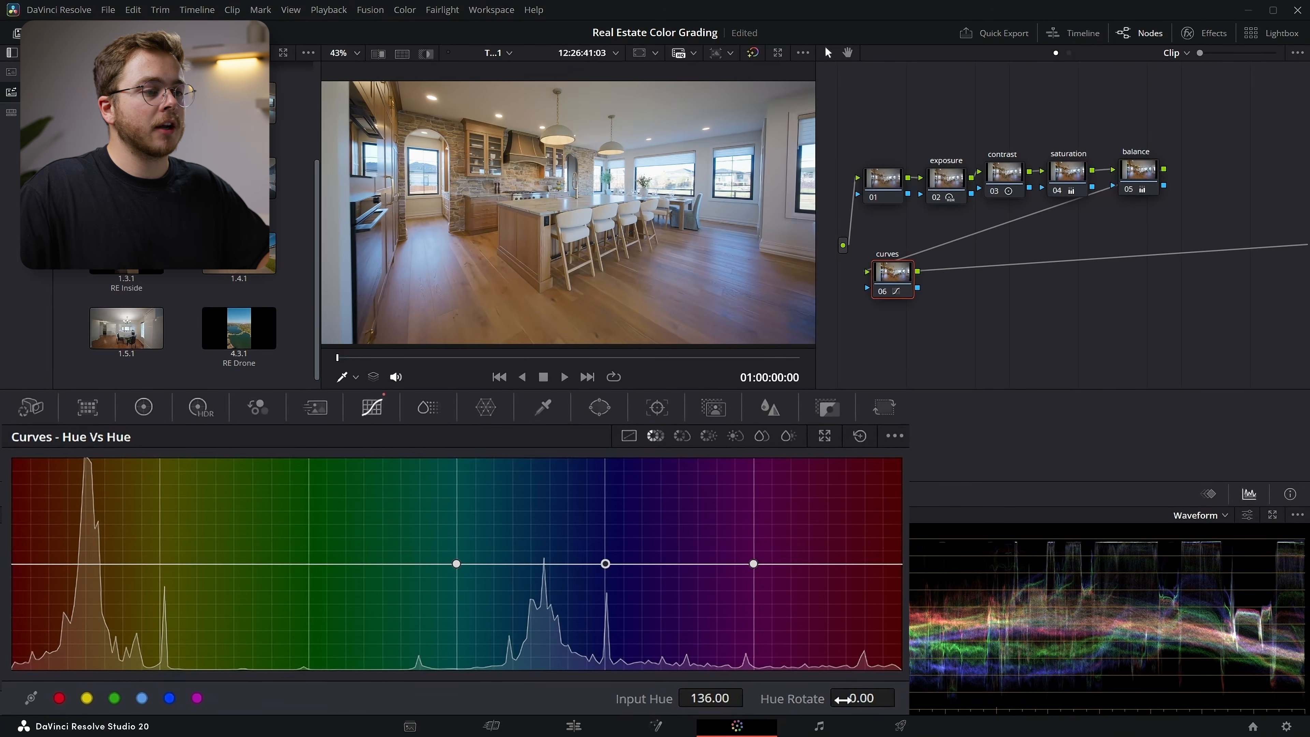
pyautogui.moveTo(861, 697); pyautogui.dragTo(947, 698)
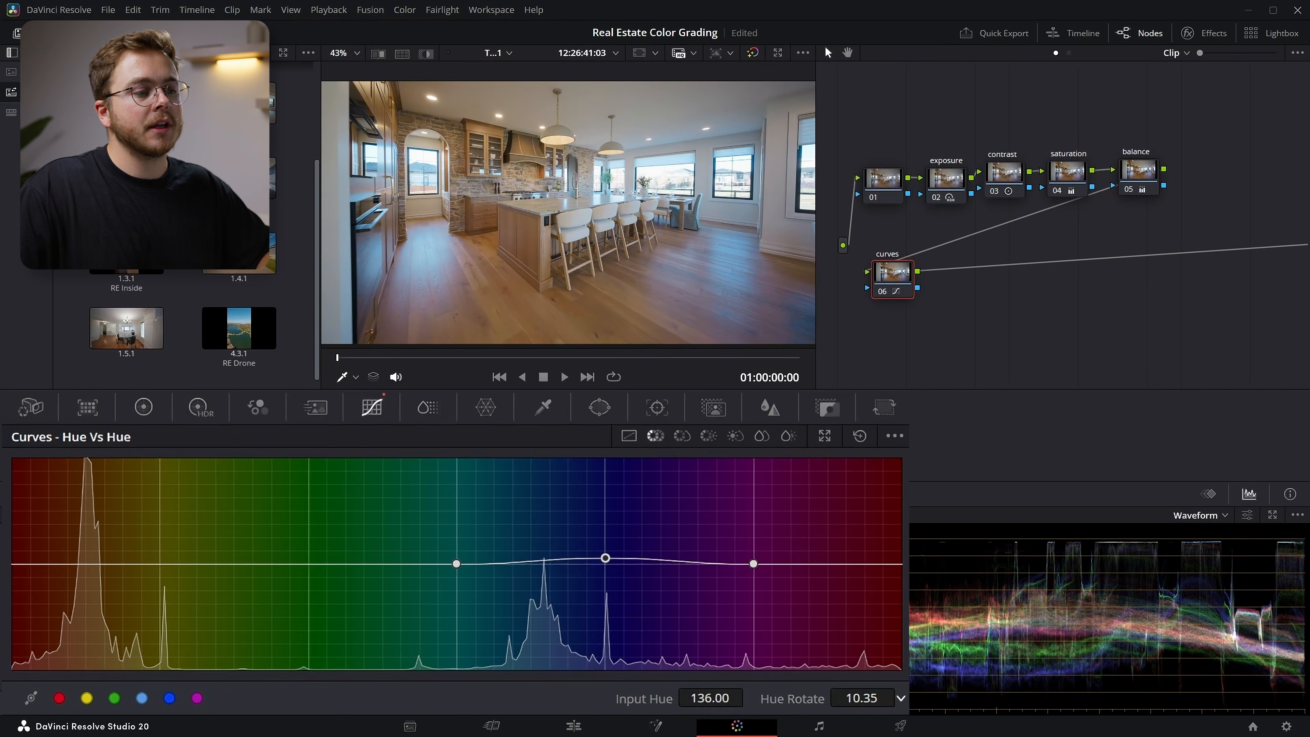
pyautogui.scroll(5, 693, 184)
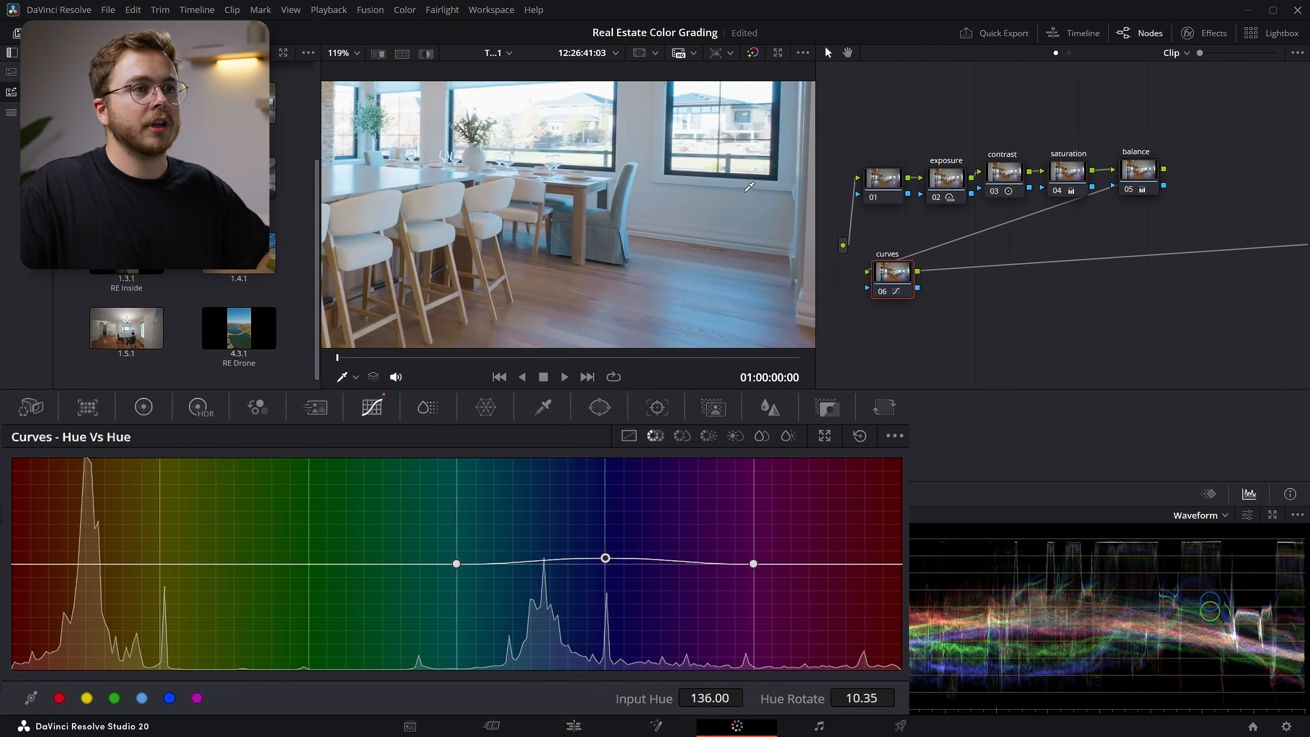
pyautogui.scroll(-1, 724, 157)
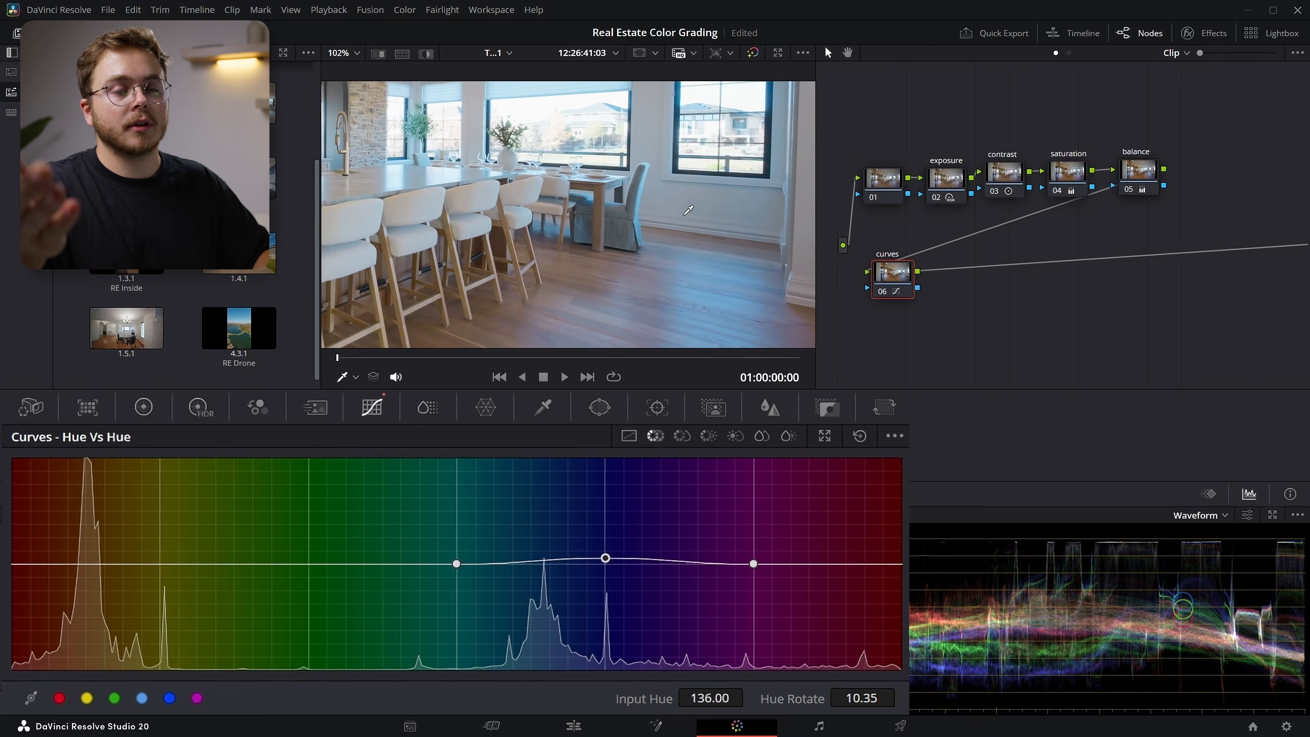
pyautogui.scroll(-5, 508, 227)
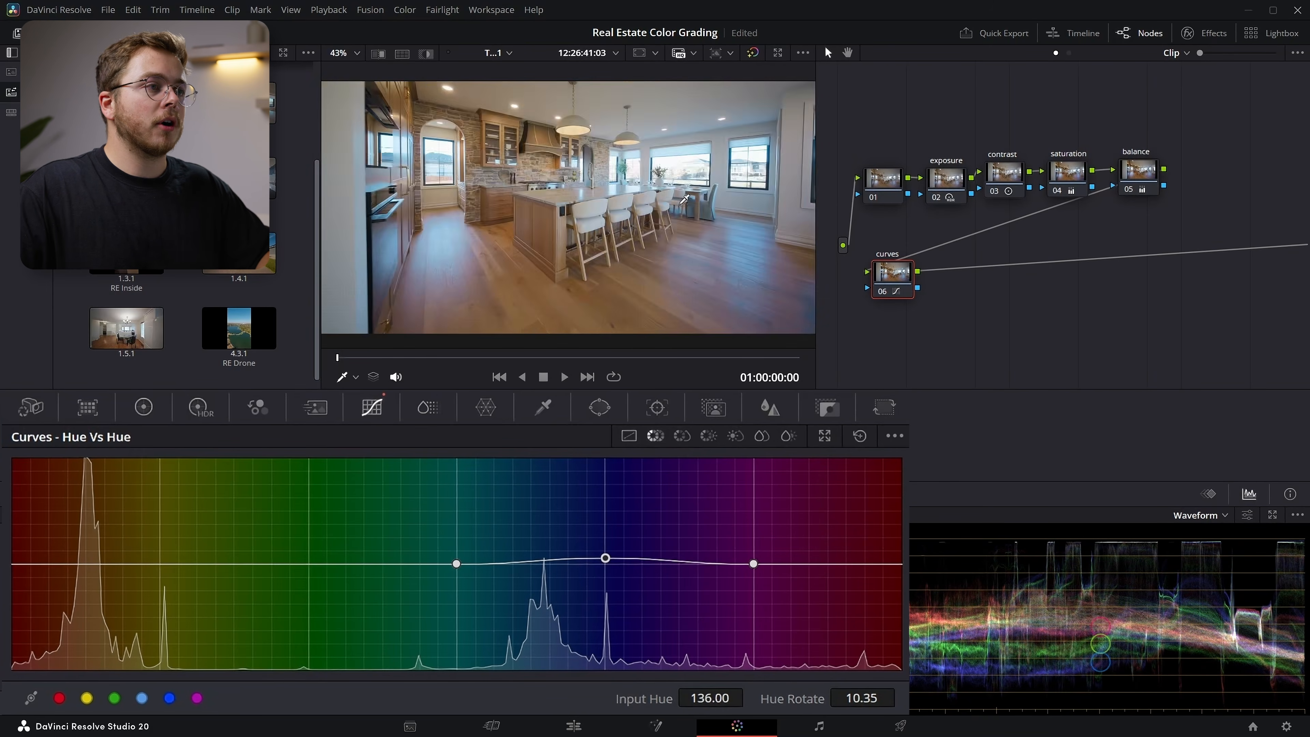
# Step: Add the yellow range to the Hue Vs Hue curve and set its Hue Rotate to 5.65, judging the wood tones
pyautogui.scroll(3, 632, 191)
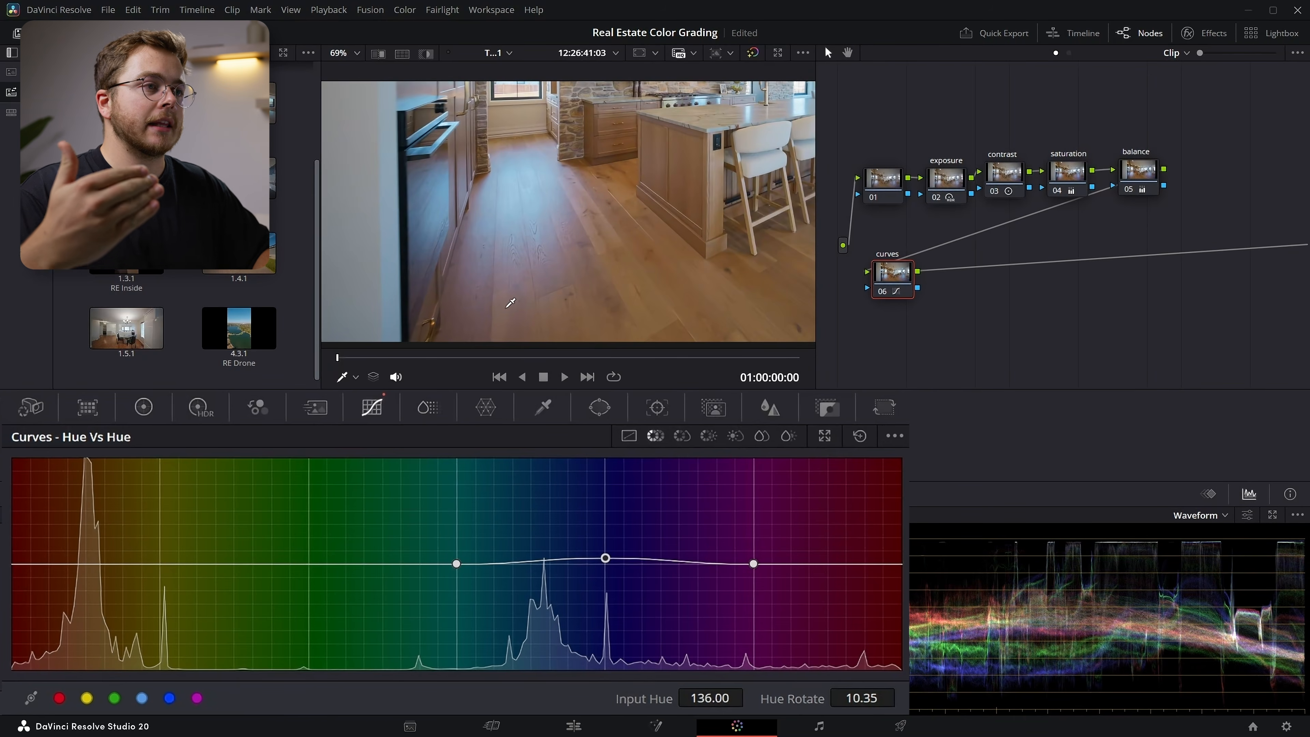
pyautogui.click(87, 698)
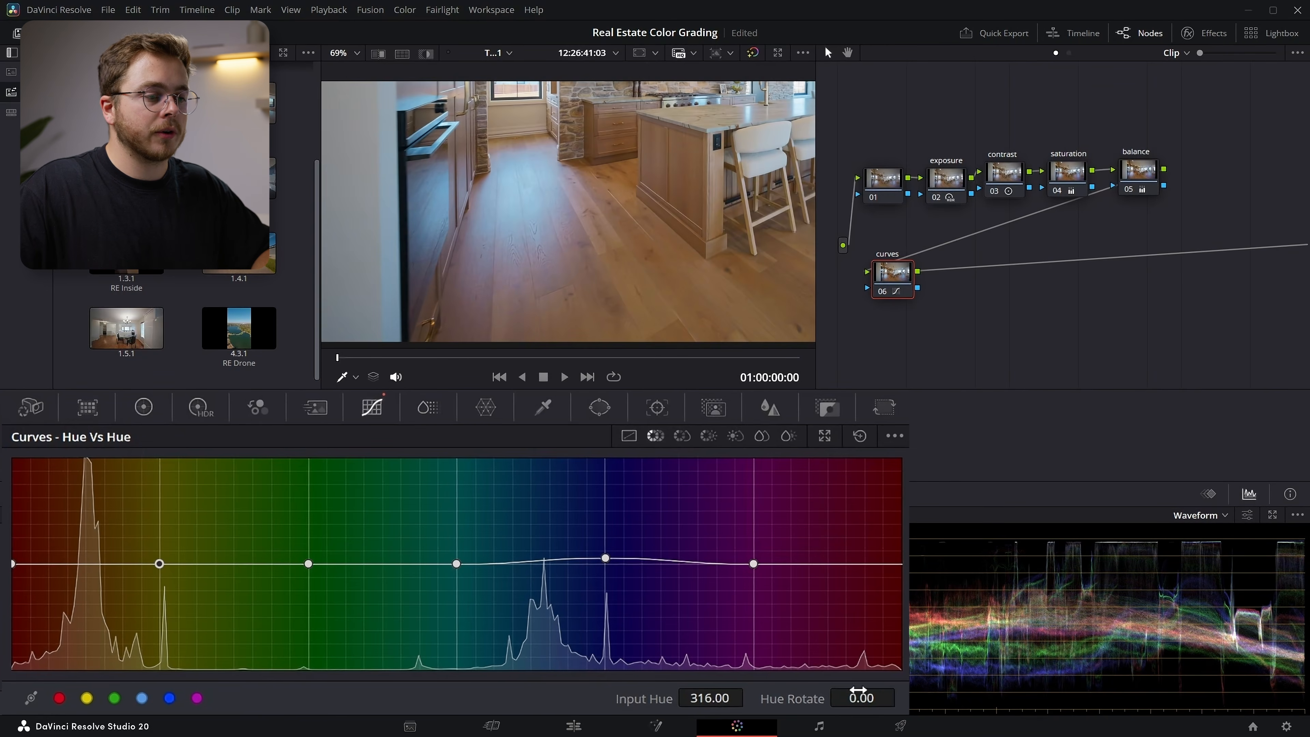
pyautogui.moveTo(862, 698); pyautogui.dragTo(906, 697)
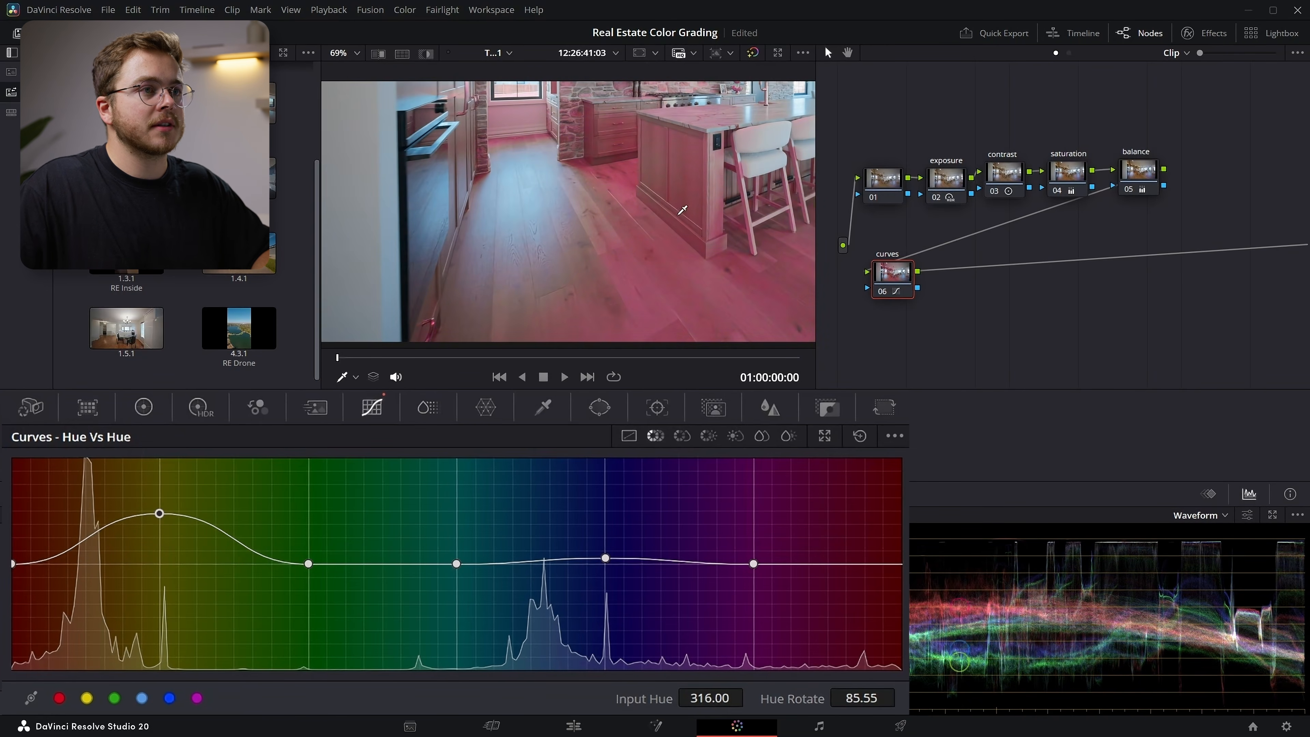
pyautogui.moveTo(679, 215); pyautogui.dragTo(548, 304)
pyautogui.moveTo(859, 700); pyautogui.dragTo(817, 701)
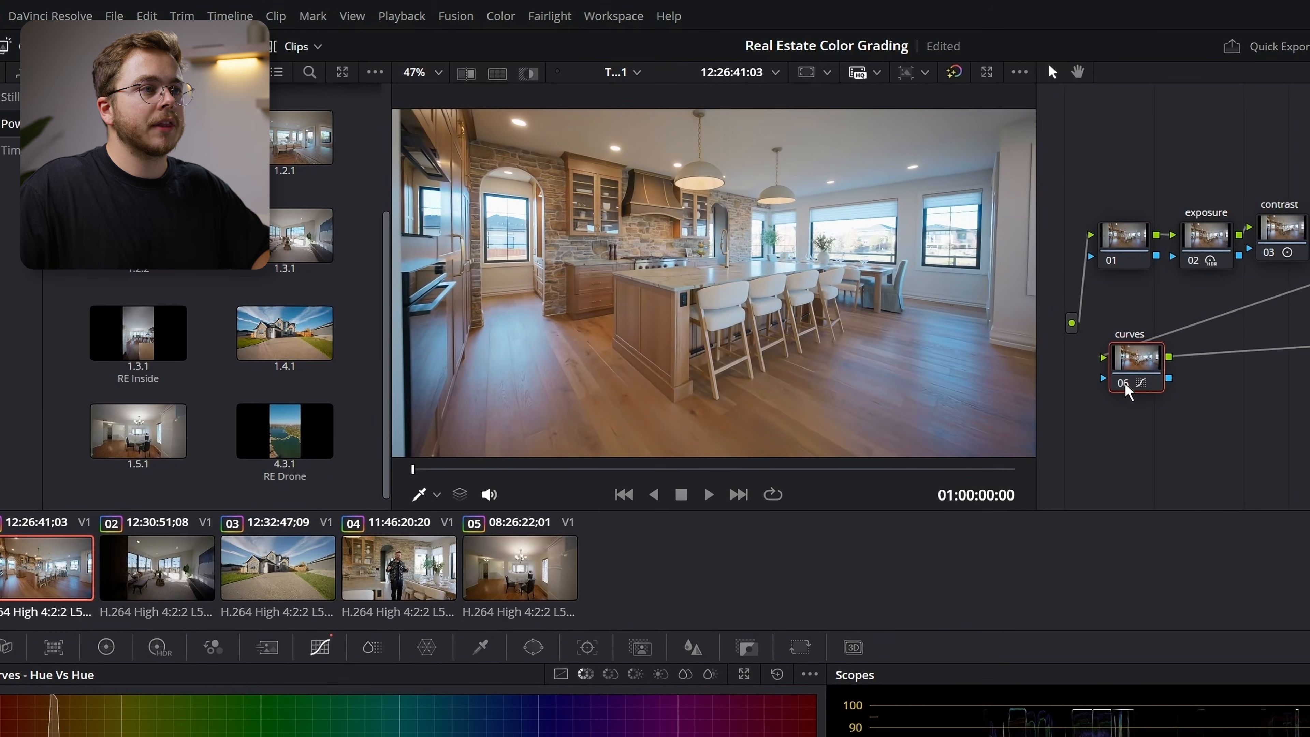
# Step: Compare the kitchen with the curves node disabled and enabled, both in full view and close up on the island wood
pyautogui.click(1124, 383)
pyautogui.click(1125, 383)
pyautogui.click(1126, 385)
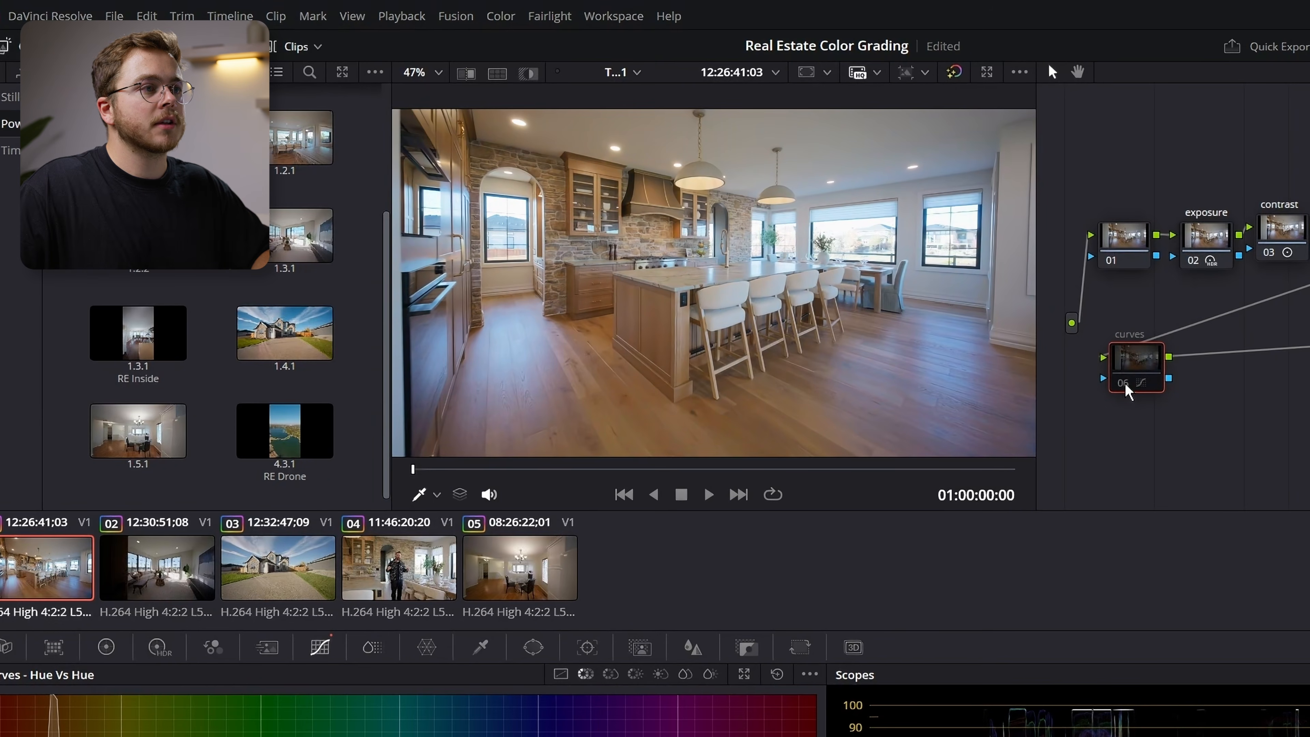
pyautogui.click(1125, 385)
pyautogui.scroll(5, 639, 330)
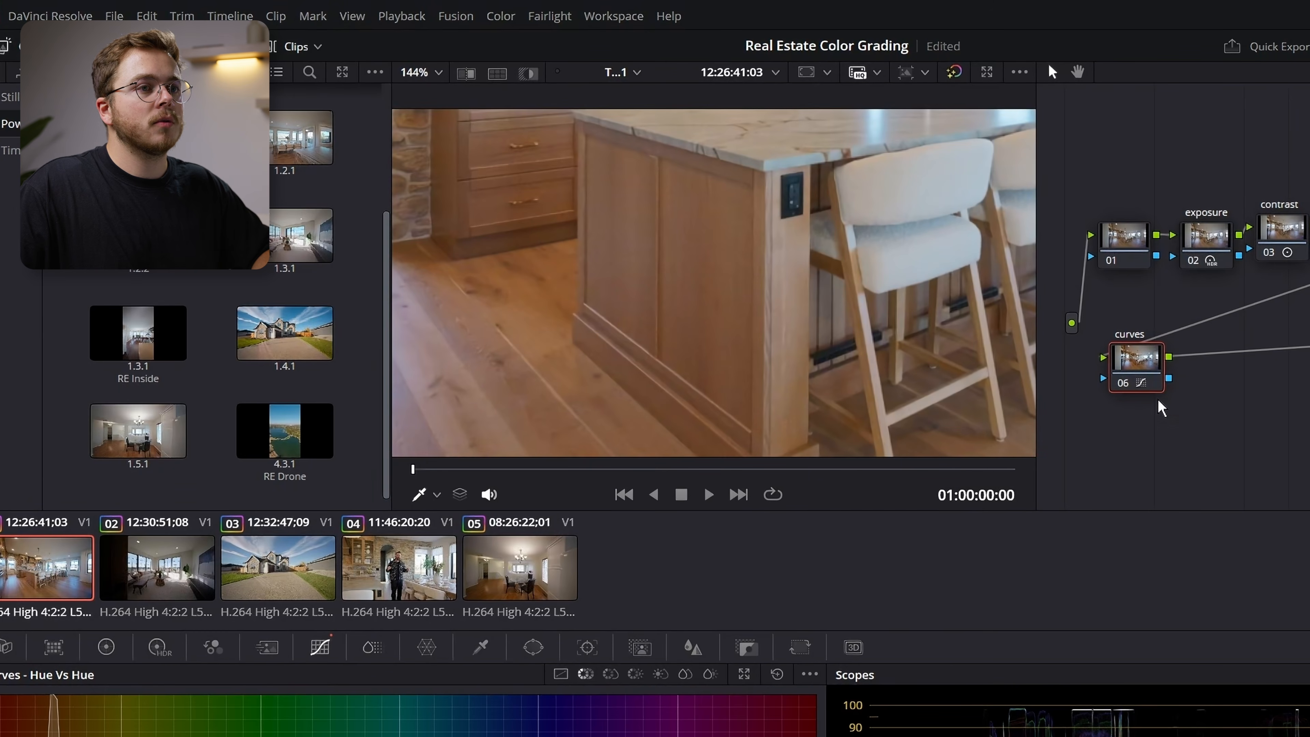
pyautogui.click(1124, 381)
pyautogui.click(1124, 381)
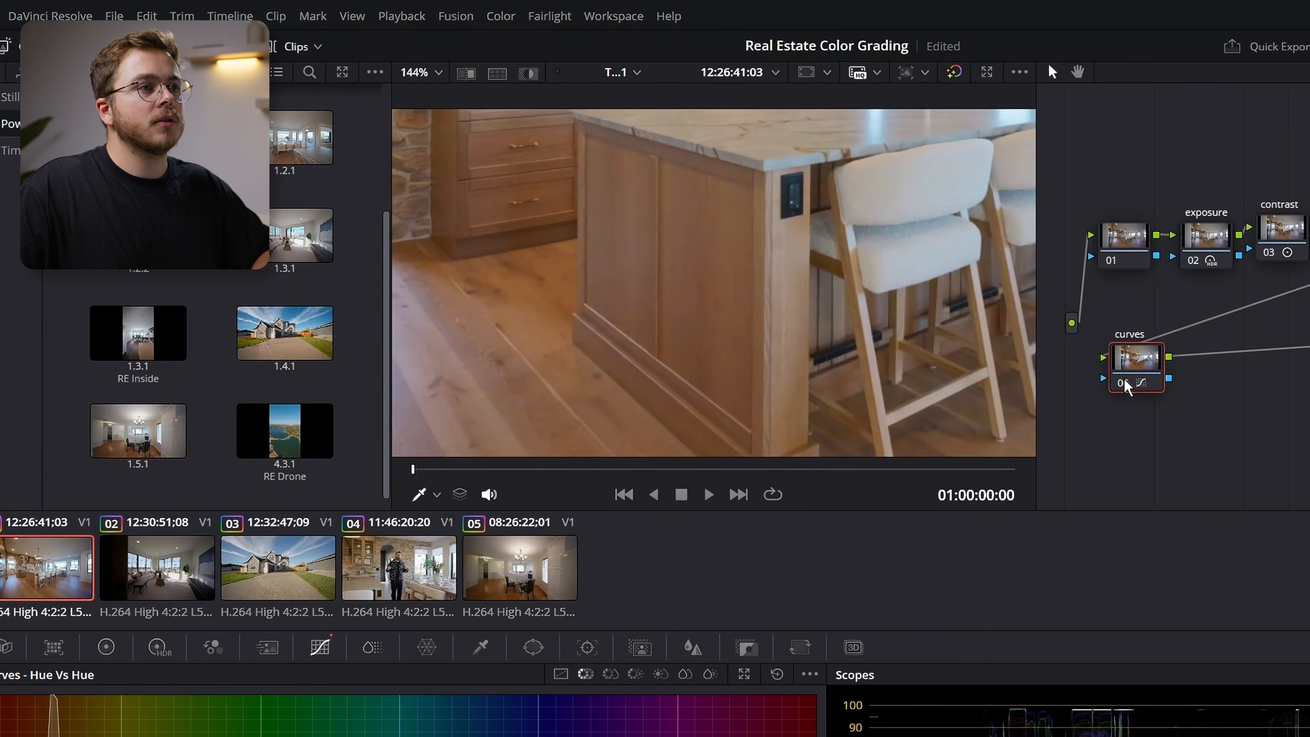
# Step: Compare the whole frame before and after by bypassing and restoring all color grades several times
pyautogui.scroll(-4, 789, 166)
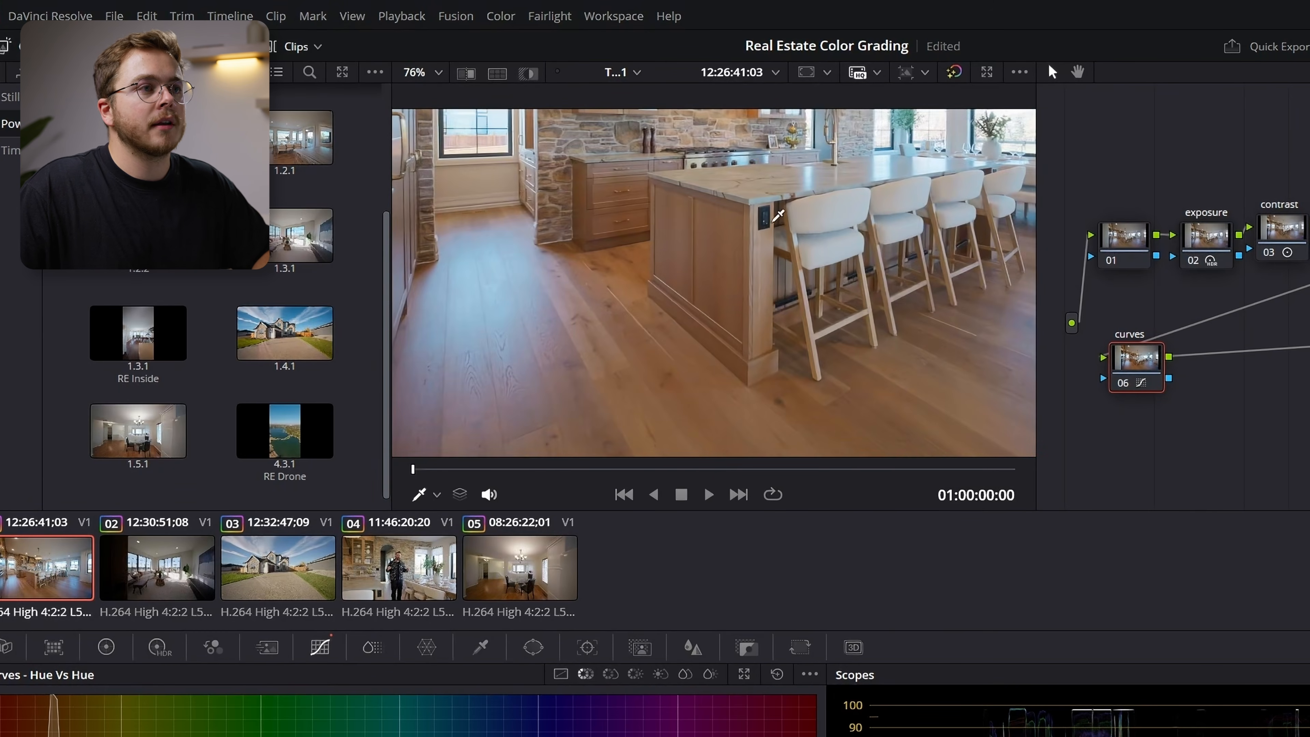
pyautogui.scroll(-5, 772, 171)
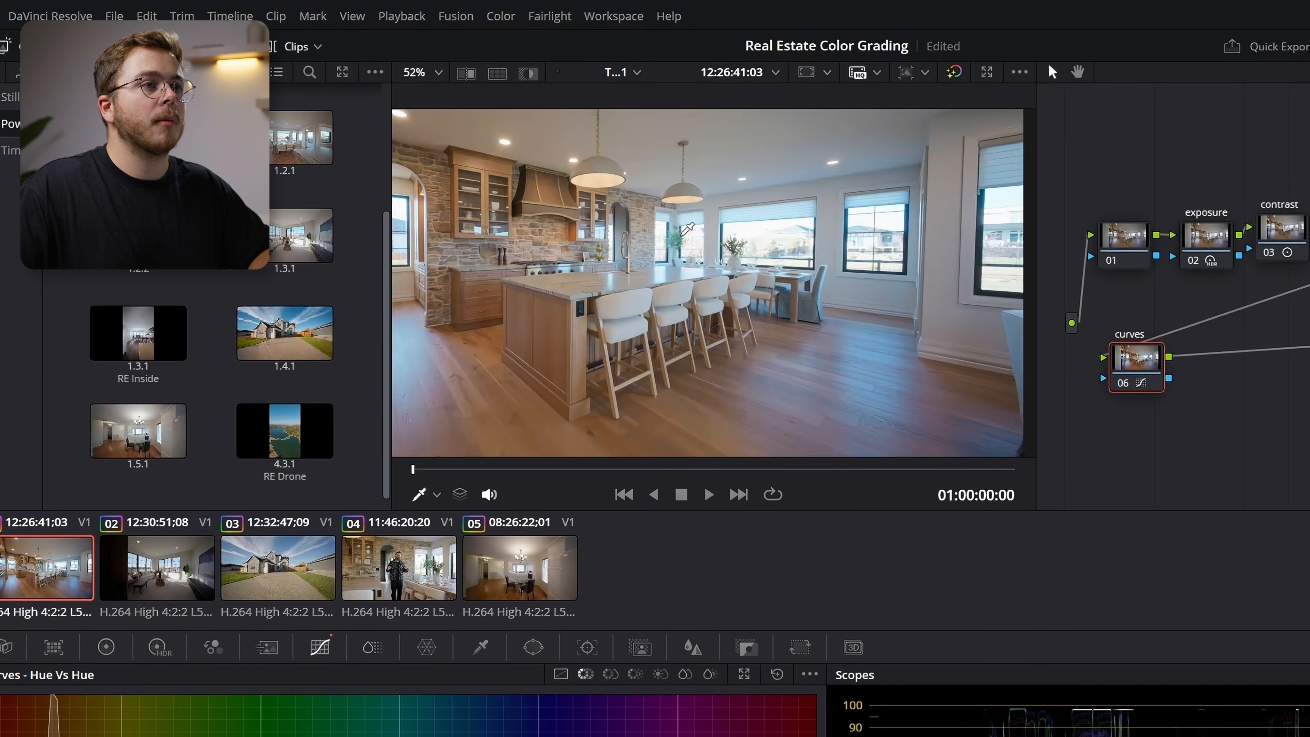
pyautogui.scroll(-3, 766, 236)
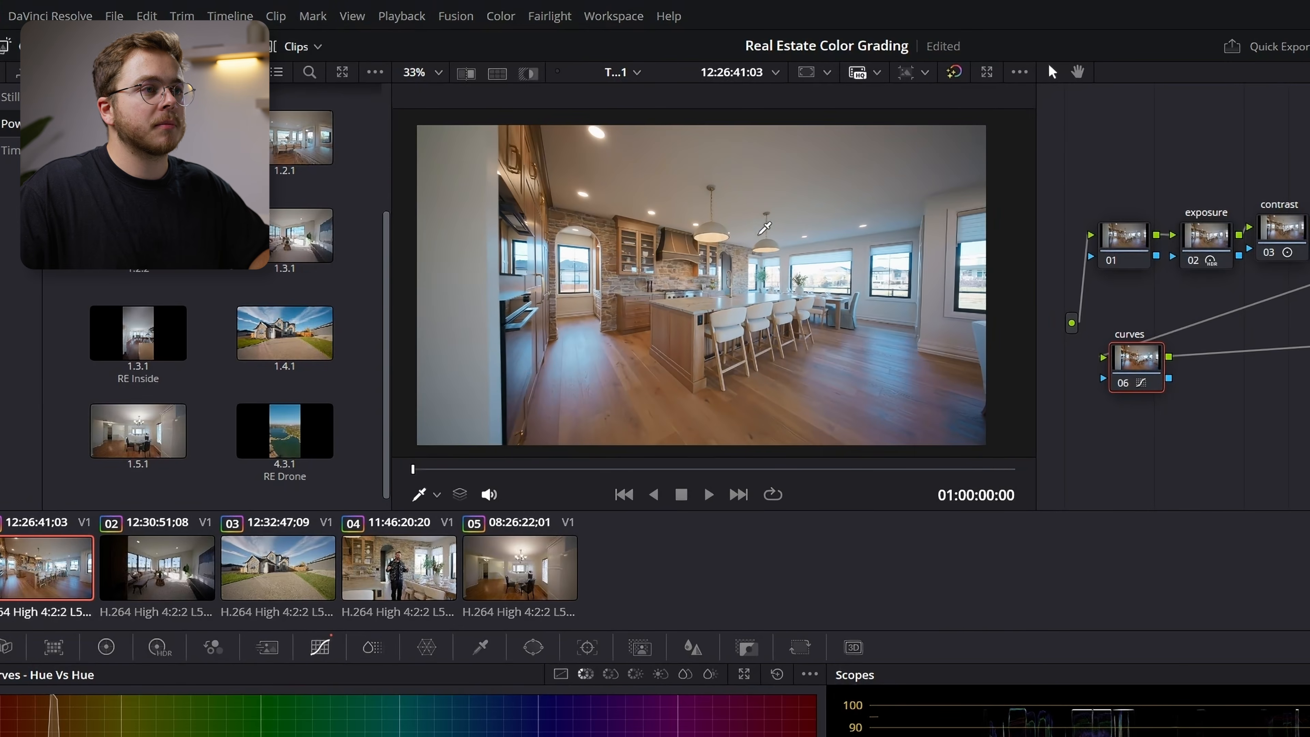
pyautogui.click(954, 71)
pyautogui.click(956, 71)
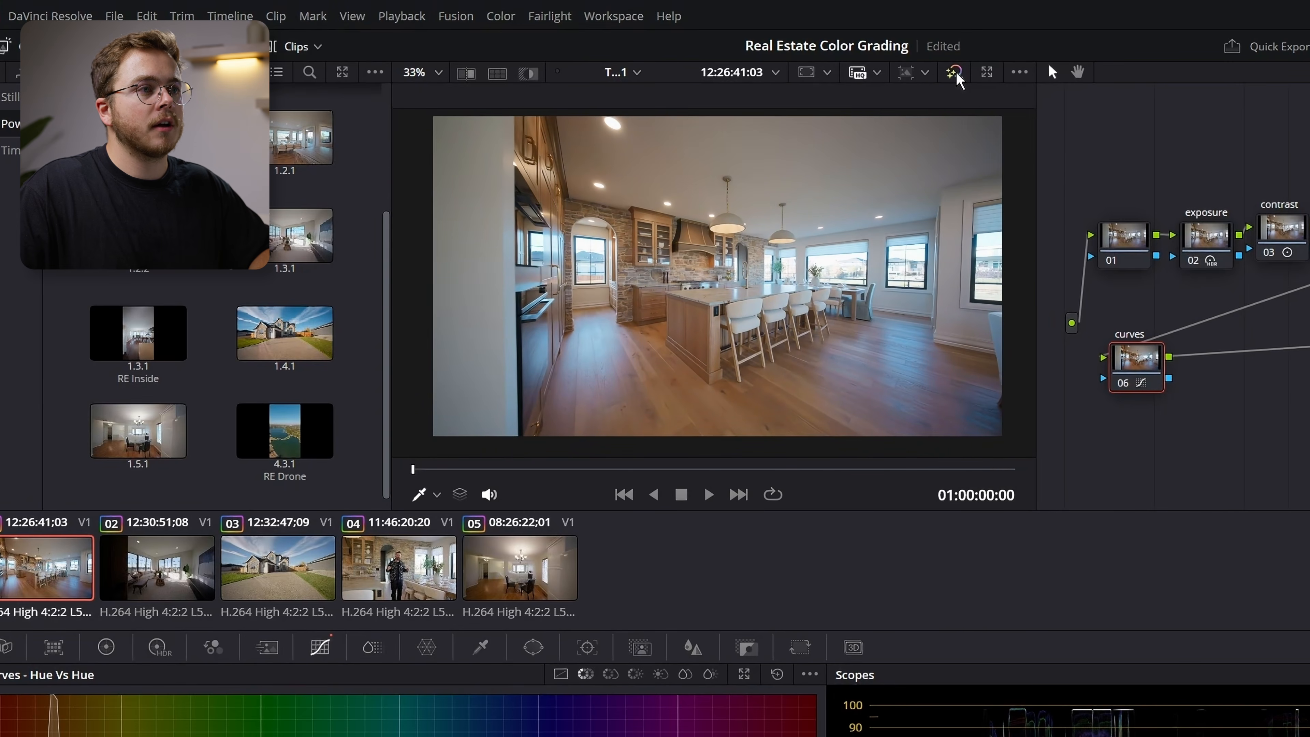
pyautogui.click(956, 71)
pyautogui.click(956, 72)
pyautogui.click(956, 71)
pyautogui.click(956, 71)
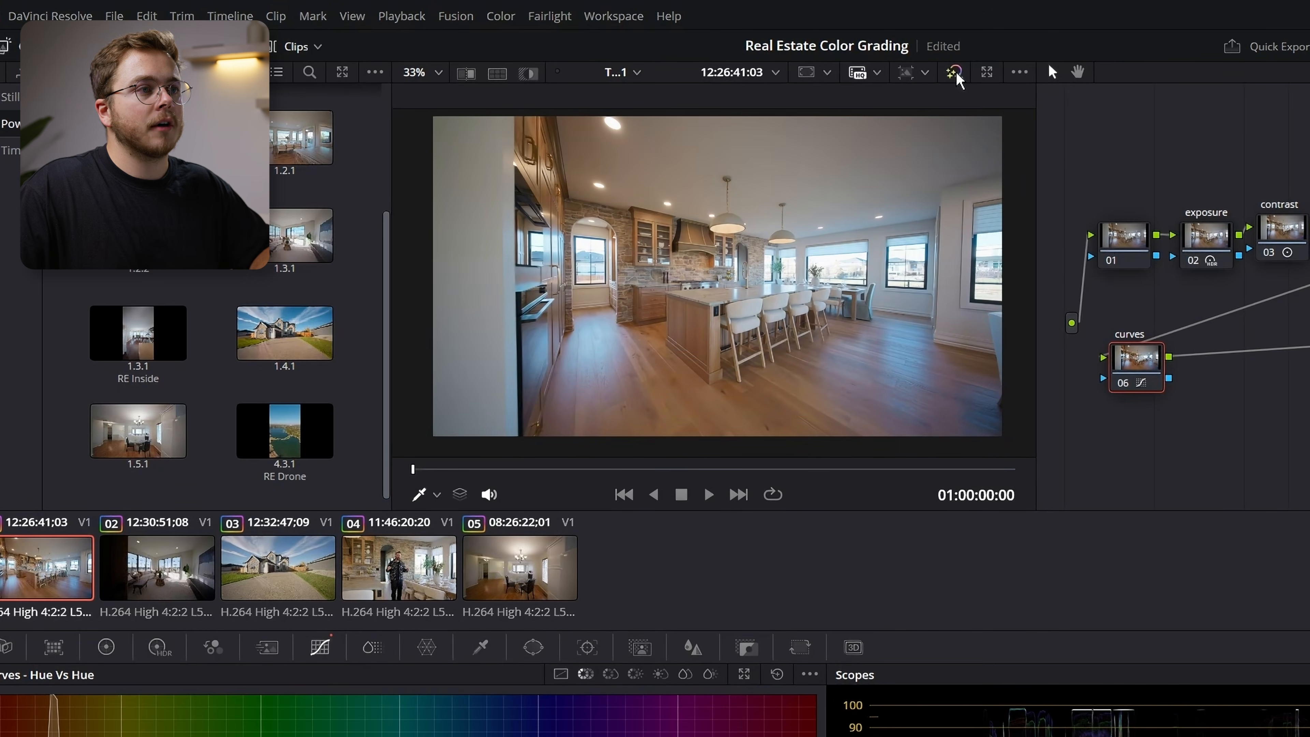
pyautogui.click(954, 82)
pyautogui.click(954, 82)
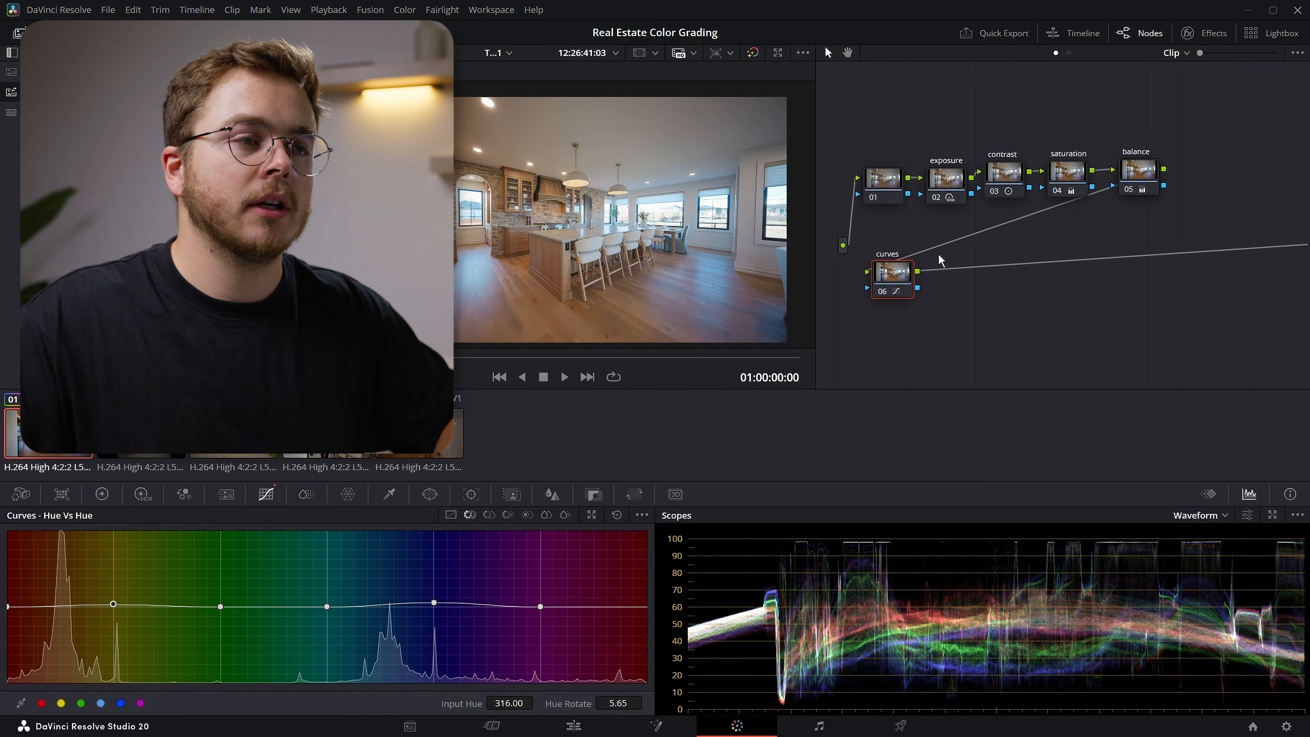
# Step: Add a serial node after the curves node and label it "look"
pyautogui.rightClick(892, 288)
pyautogui.click(889, 279)
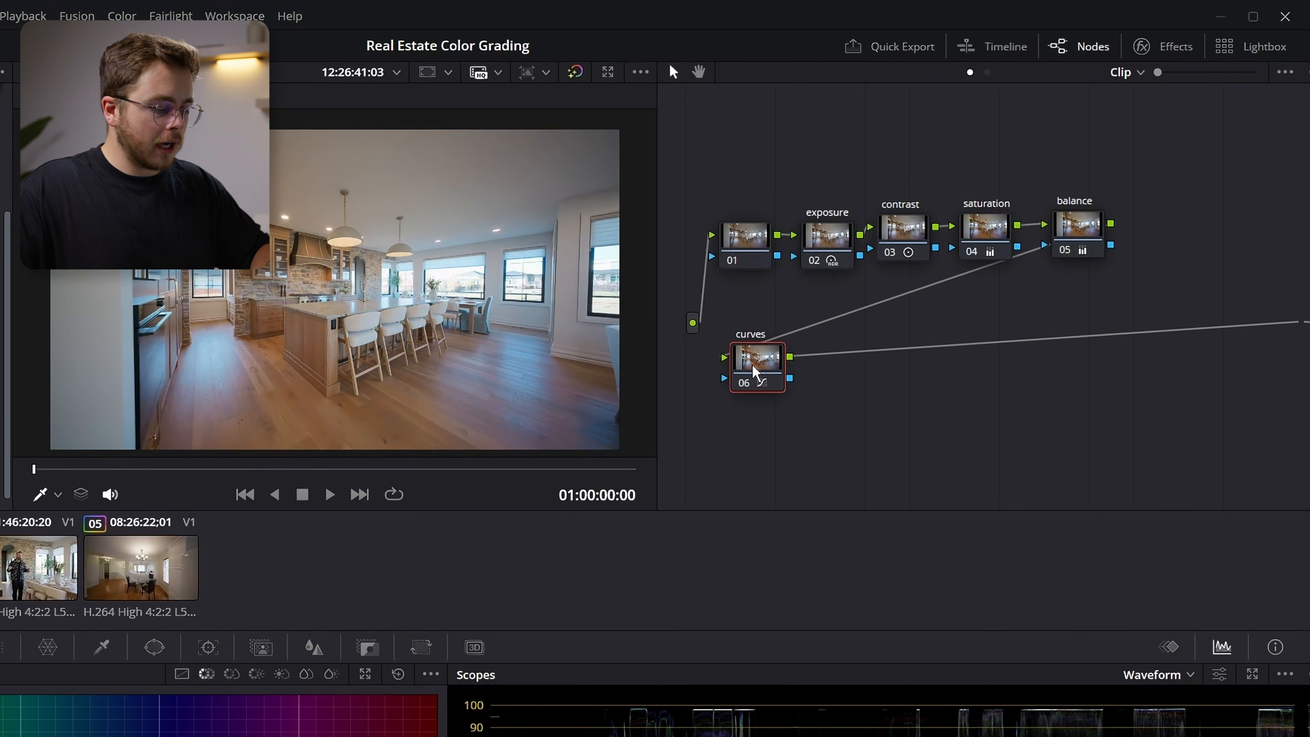
pyautogui.hotkey('alt', 's')
pyautogui.rightClick(844, 364)
pyautogui.click(834, 484)
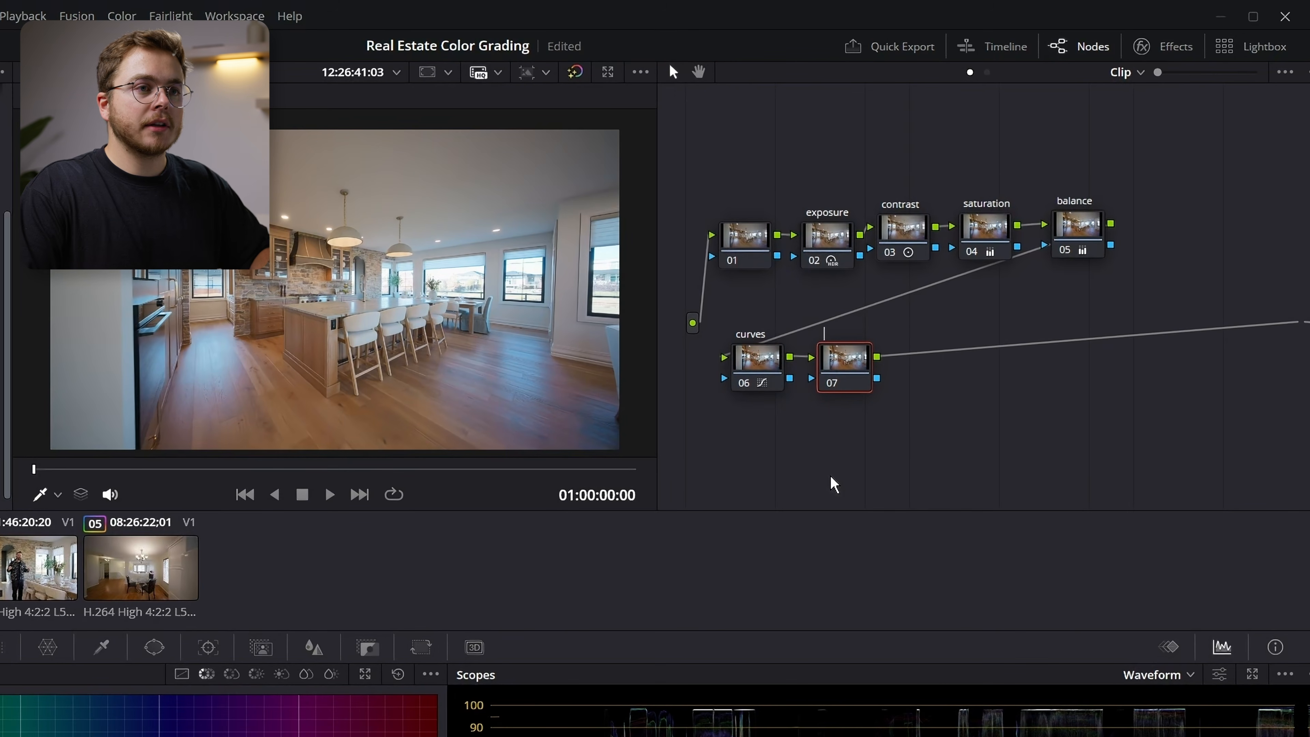
pyautogui.write('look')
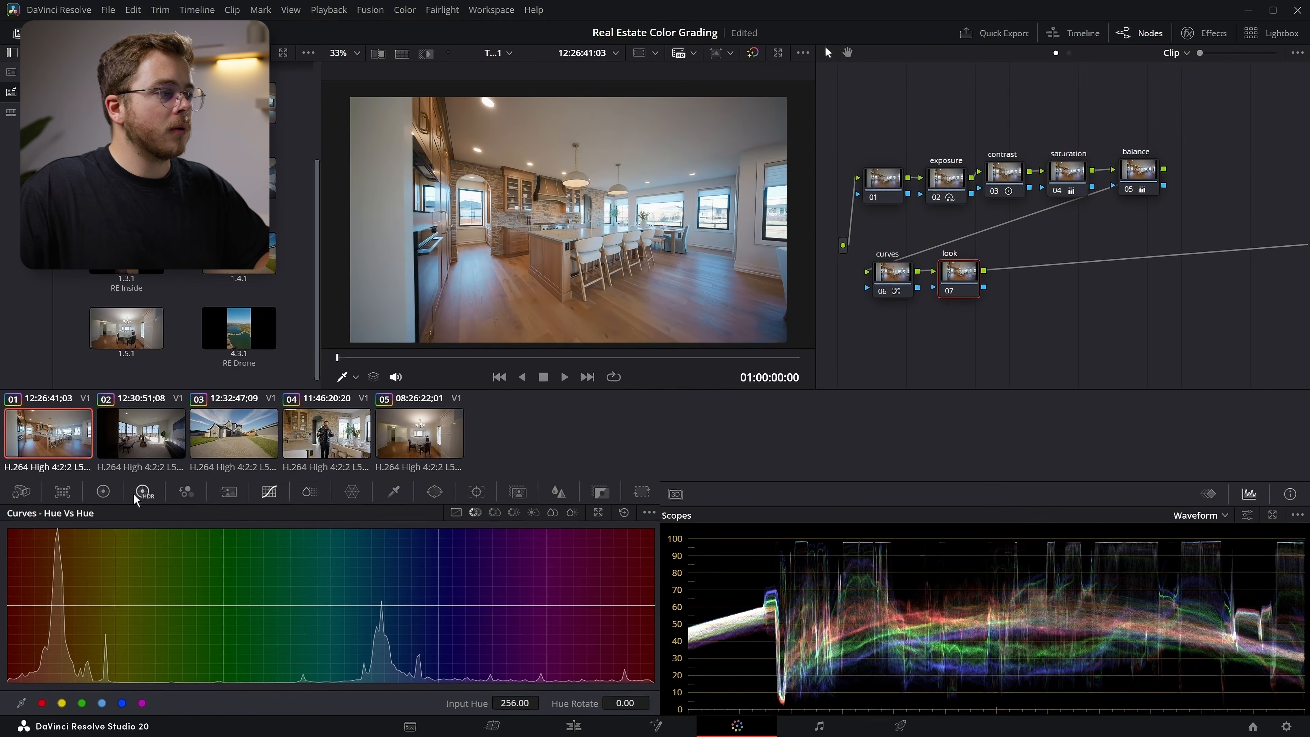
# Step: Bring up the HDR color wheels for the look node and examine the kitchen's window highlights up close and in the full frame
pyautogui.click(135, 493)
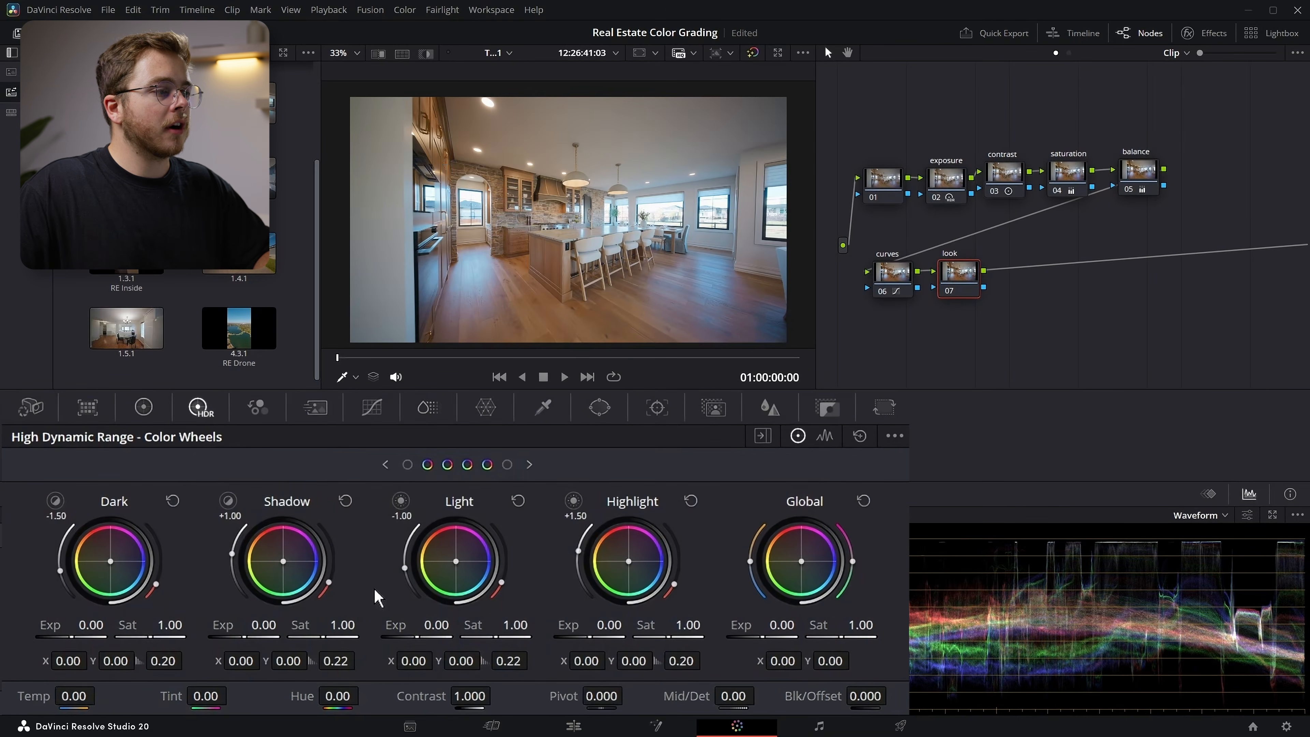
pyautogui.scroll(10, 491, 272)
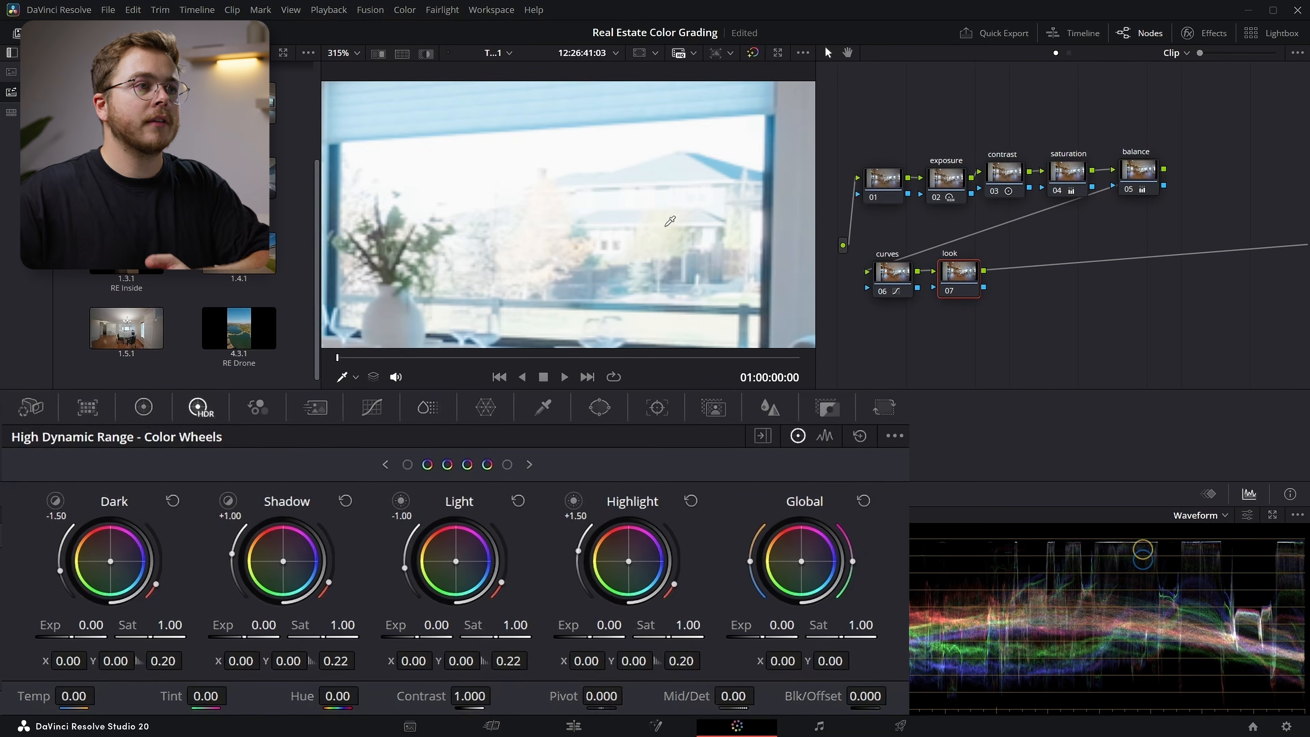
pyautogui.scroll(-8, 666, 226)
pyautogui.moveTo(723, 209); pyautogui.dragTo(443, 201)
pyautogui.scroll(2, 570, 176)
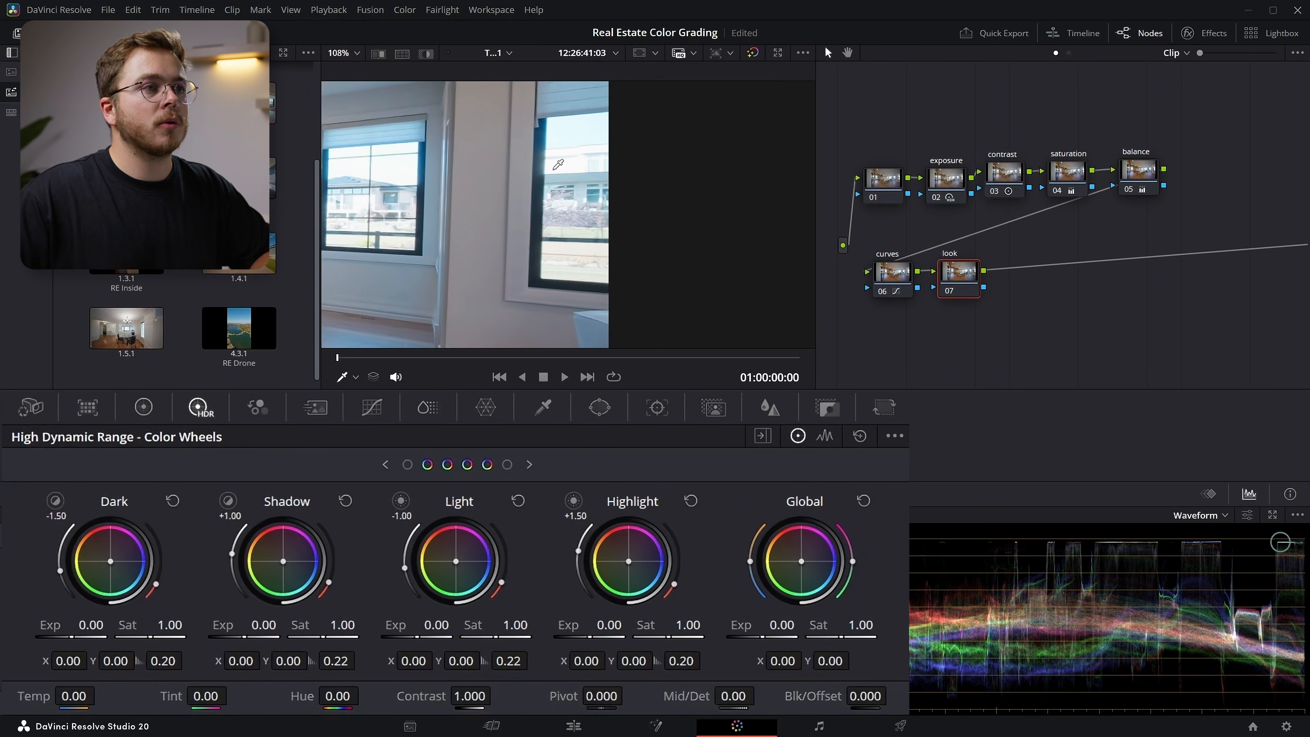
pyautogui.scroll(6, 568, 176)
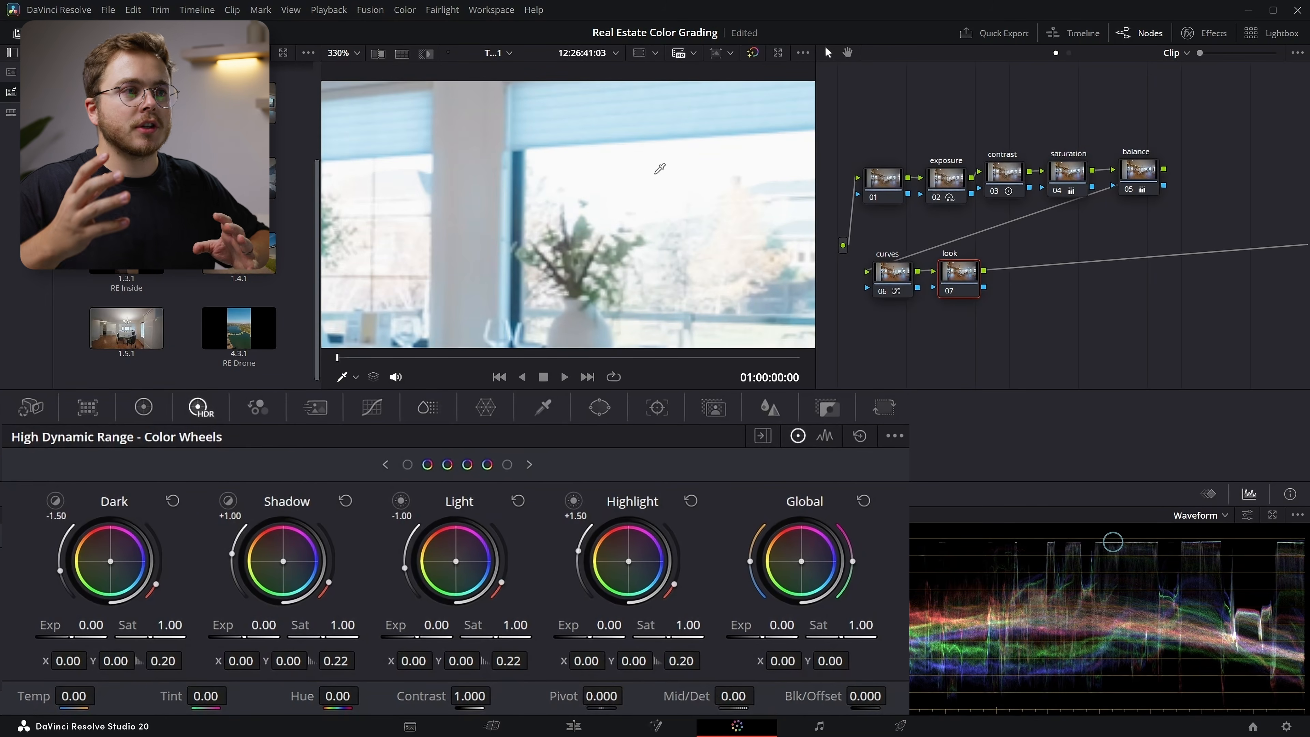
pyautogui.hotkey('shift', 'z')
pyautogui.scroll(6, 683, 169)
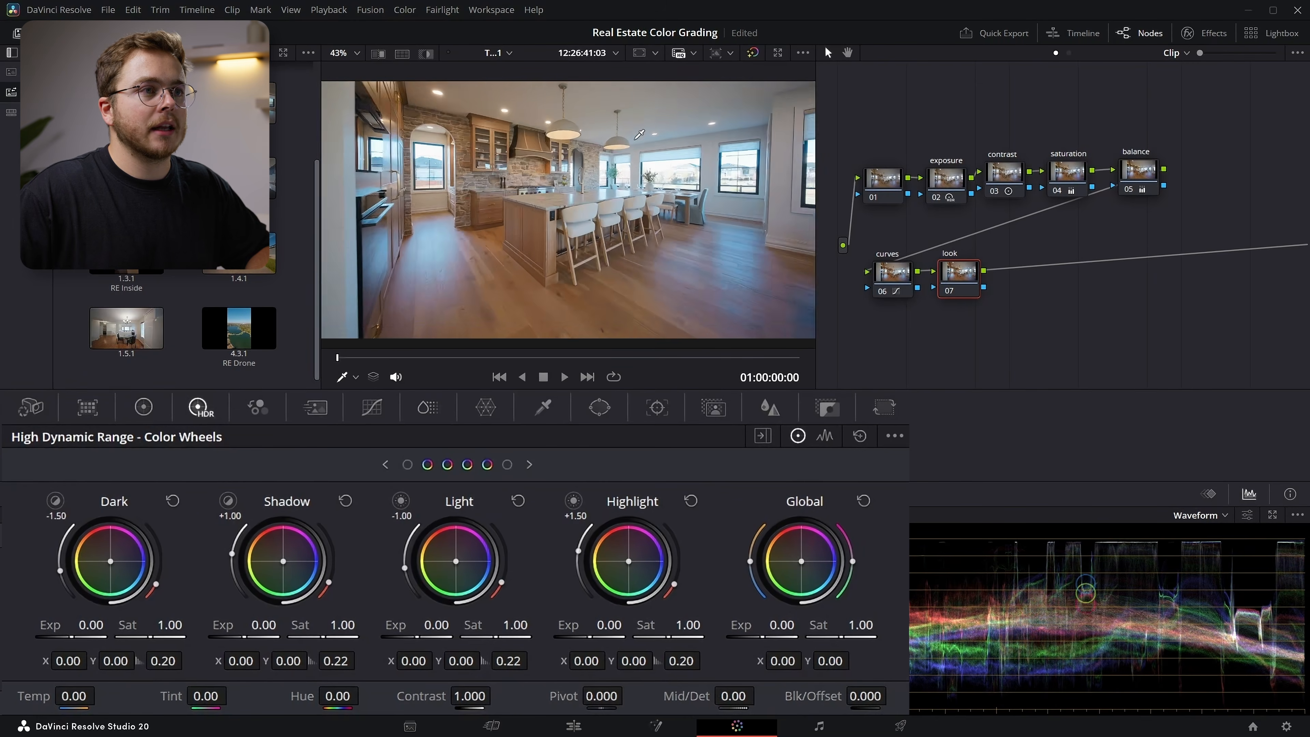
pyautogui.scroll(2, 682, 153)
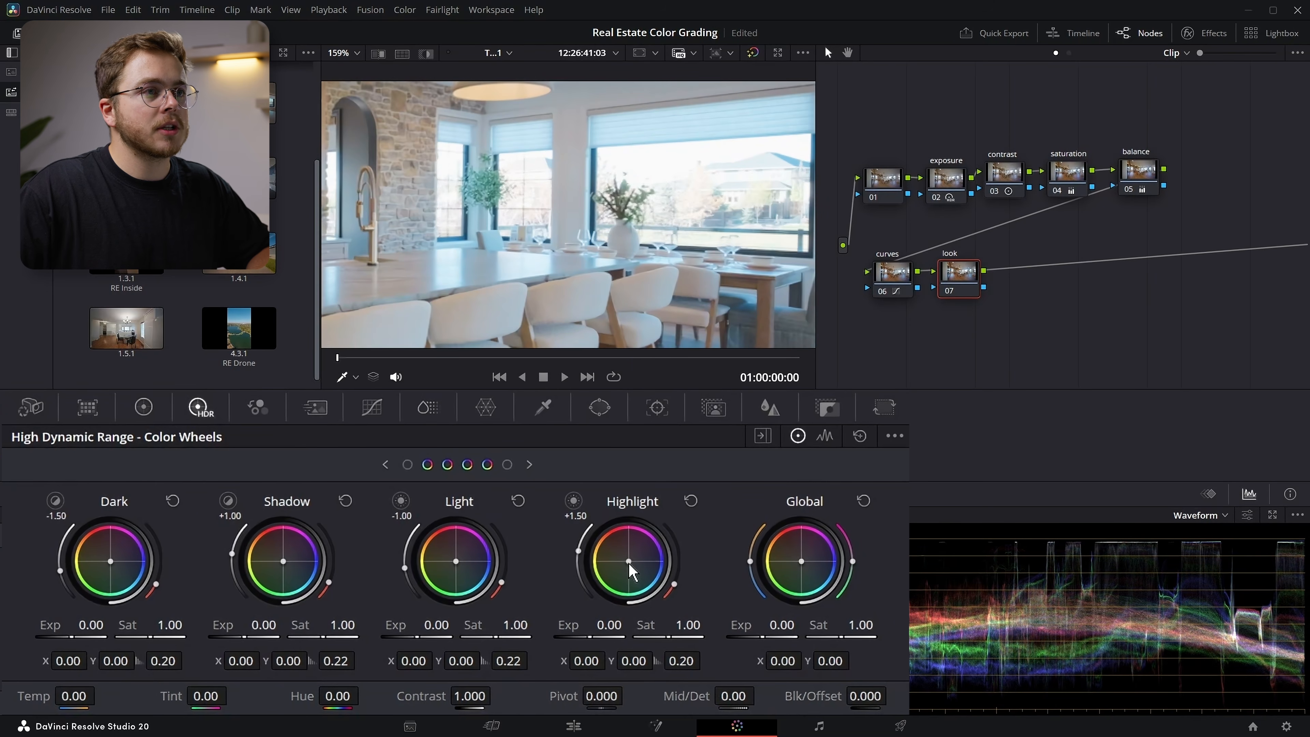
# Step: Tint the look node's brightest tones toward blue: Highlight wheel at X 0.05, Y -0.05 and Specular wheel at X 0.03, Y -0.03
pyautogui.moveTo(628, 561); pyautogui.dragTo(631, 565)
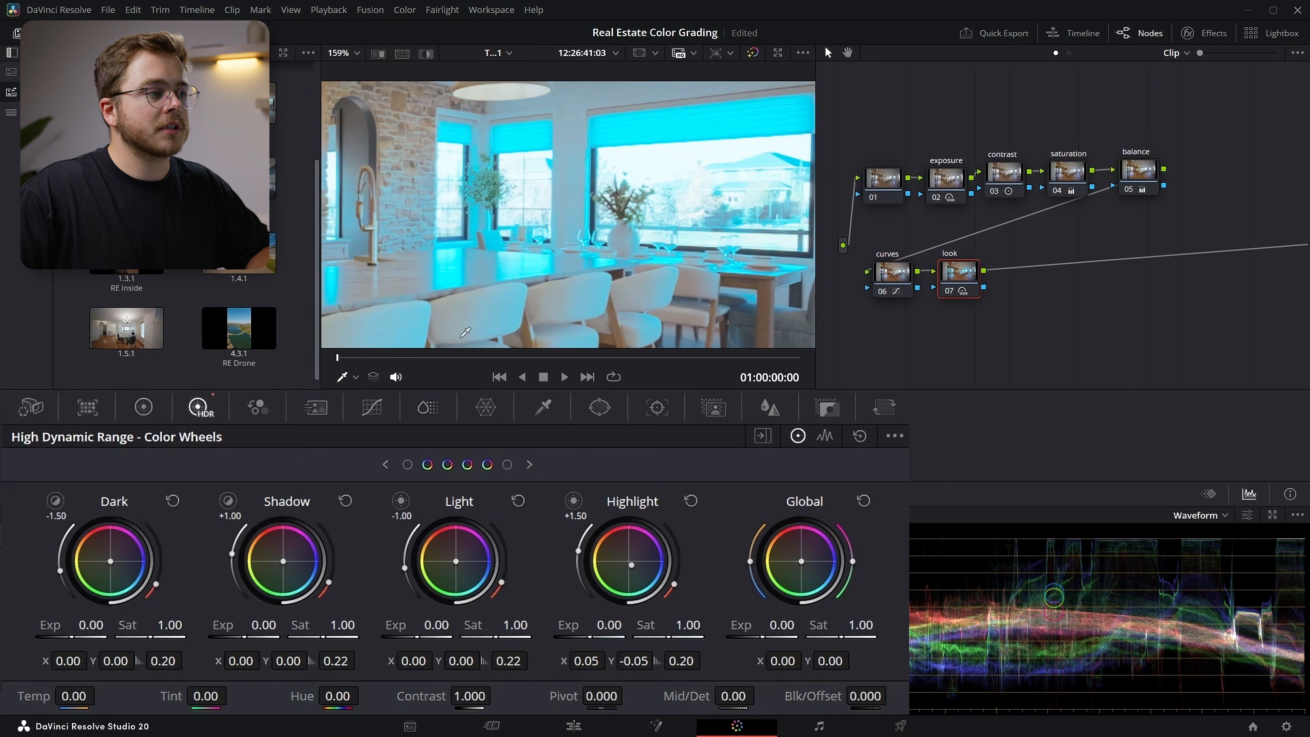
pyautogui.click(529, 465)
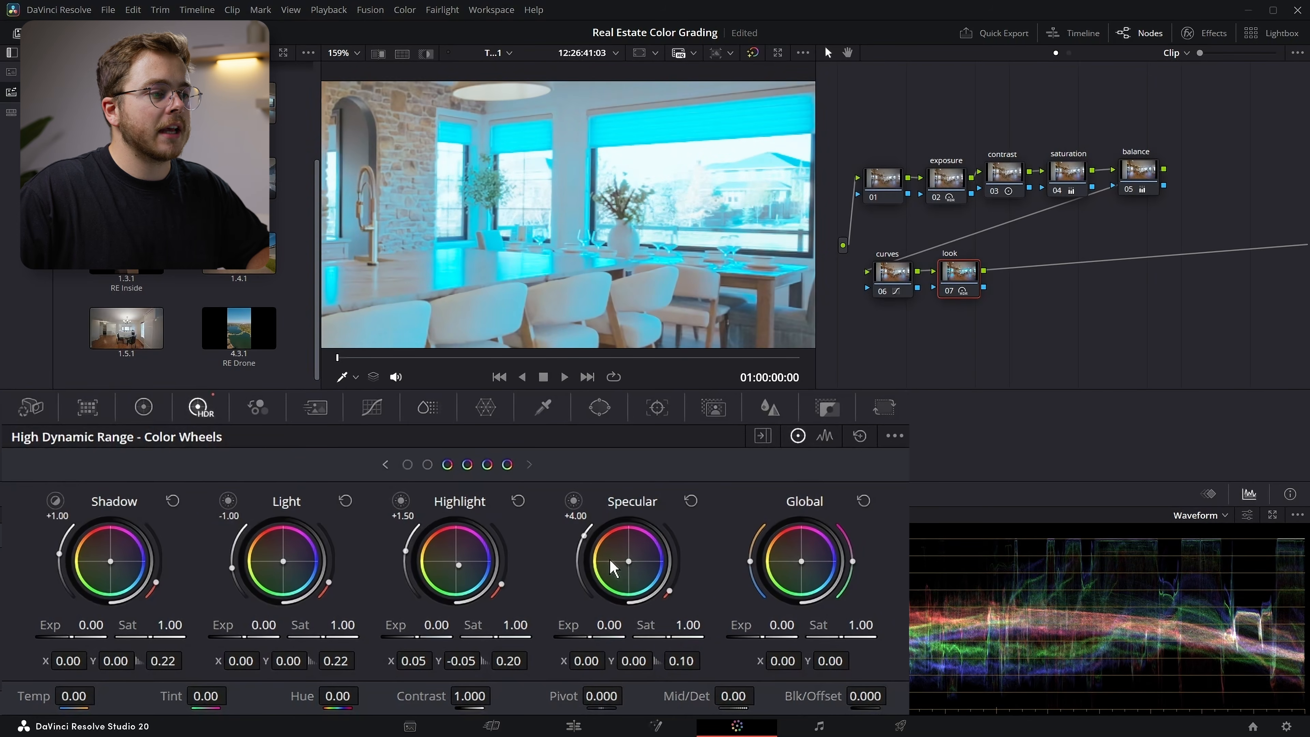
pyautogui.moveTo(630, 568); pyautogui.dragTo(631, 563)
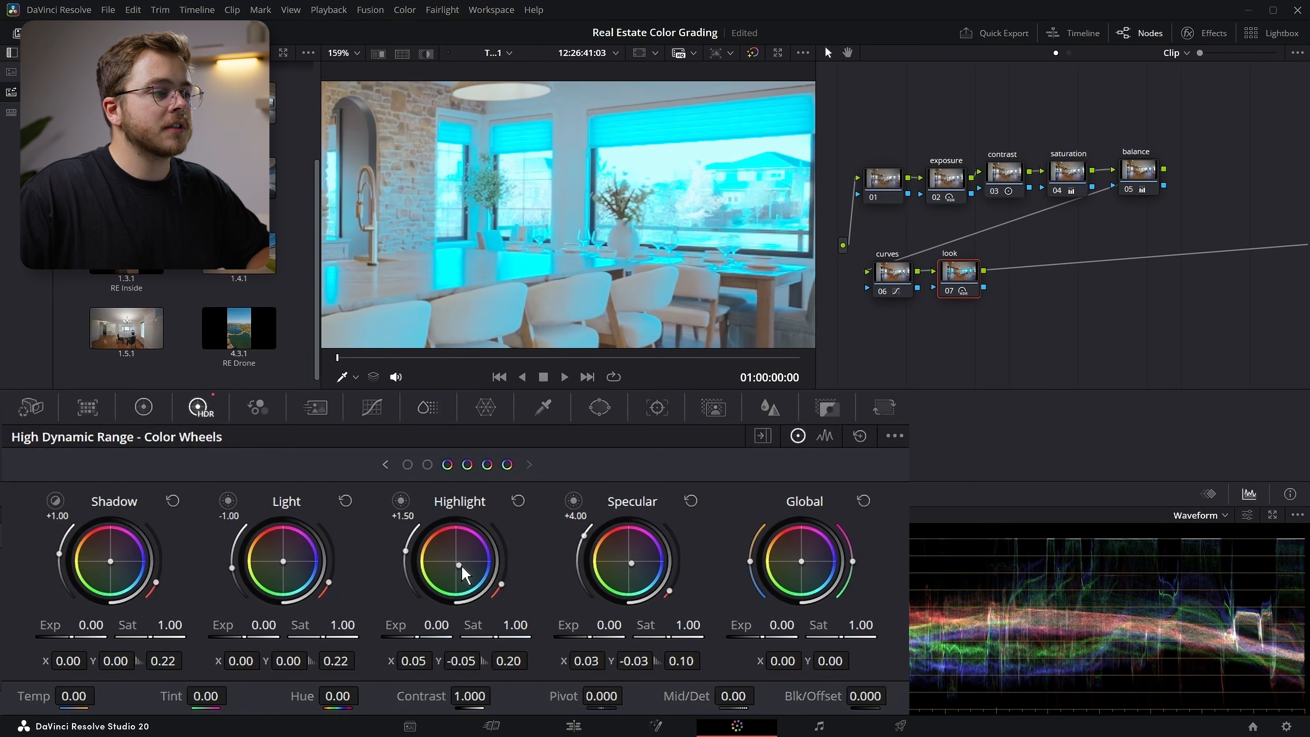
pyautogui.scroll(-8, 570, 212)
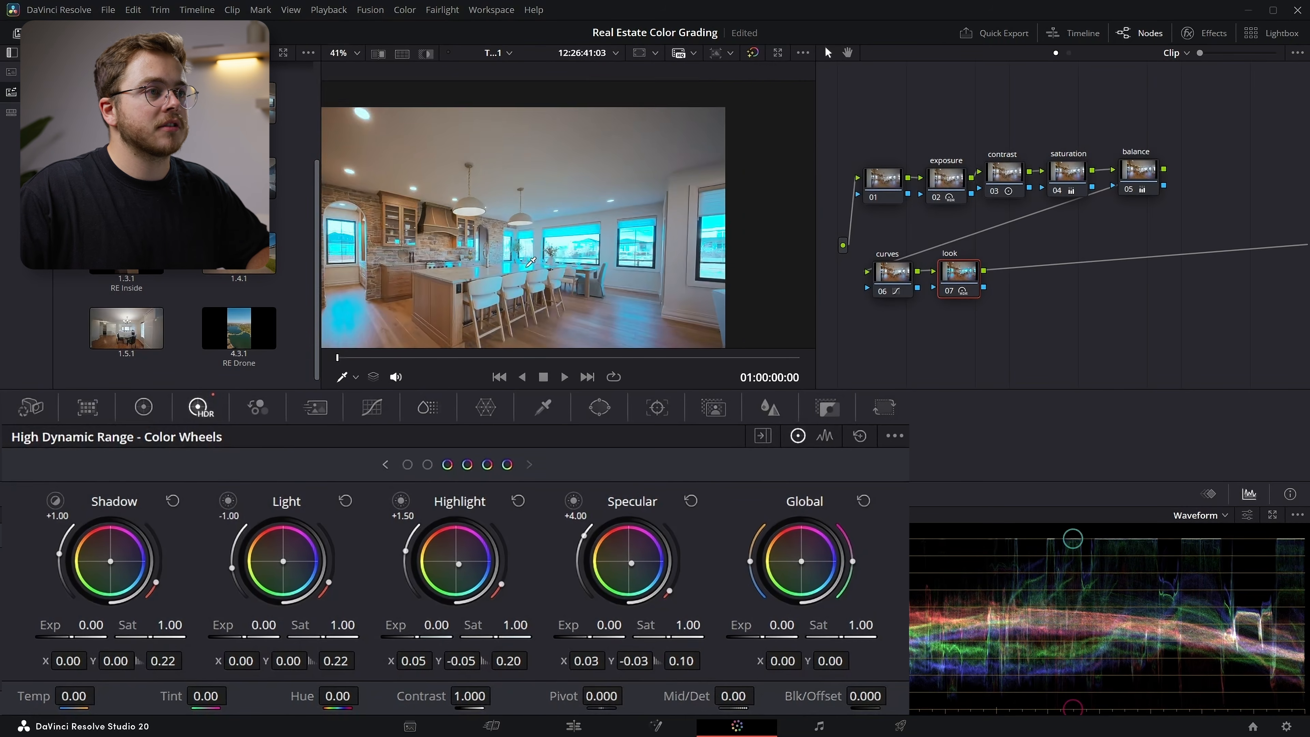
pyautogui.scroll(4, 546, 210)
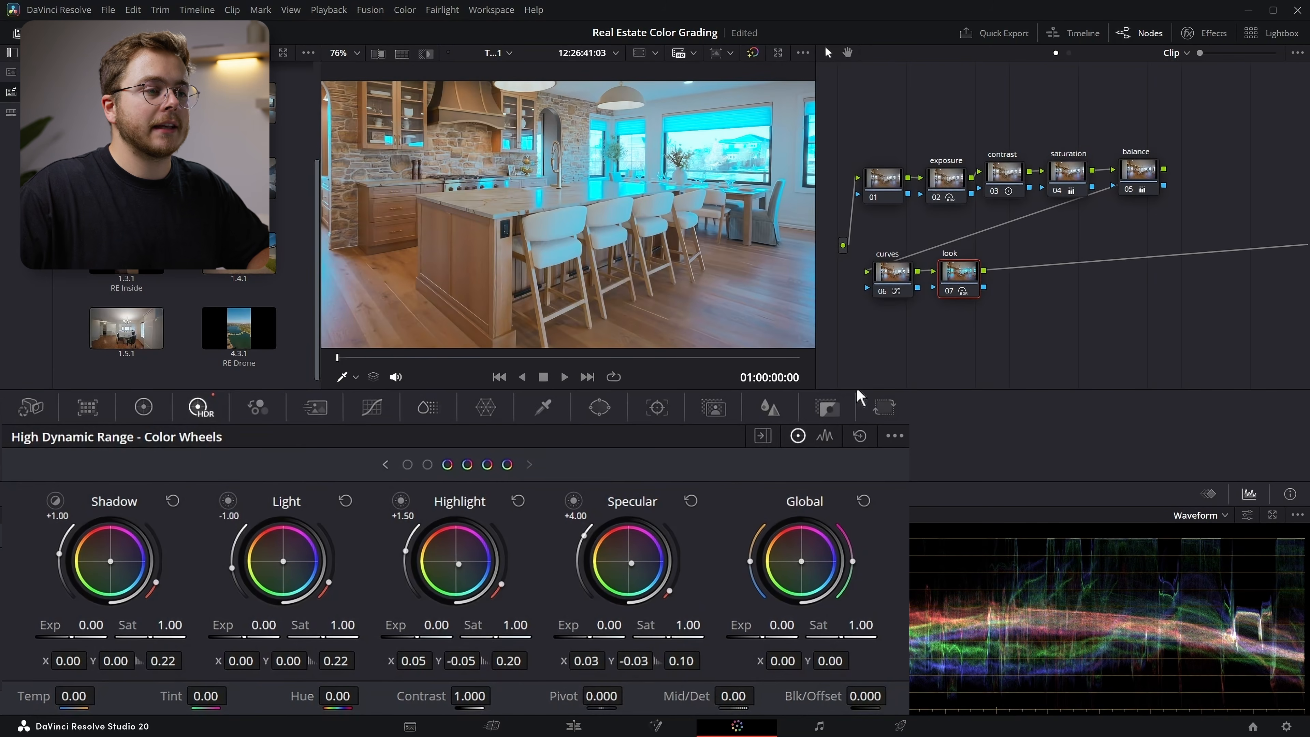
# Step: Lower the look node's Key Output Gain to about 0.098 and check the tint on the kitchen surfaces
pyautogui.click(826, 408)
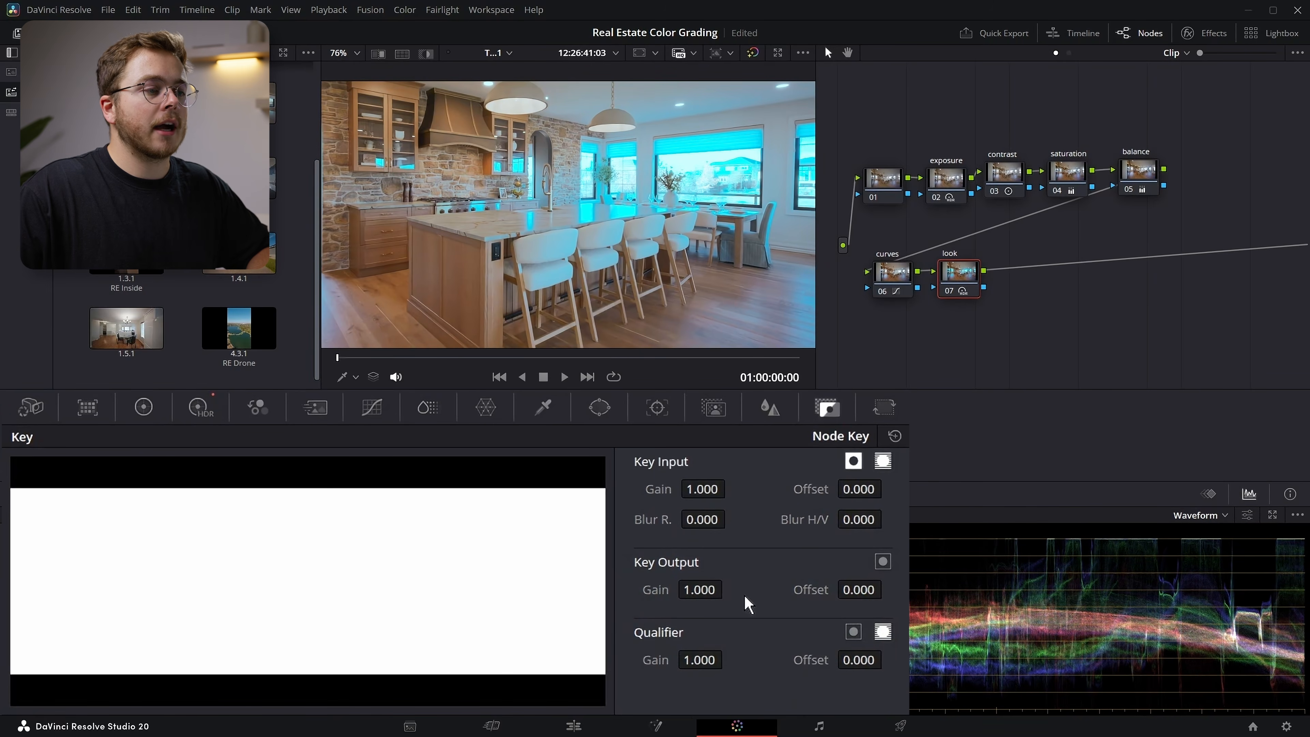
pyautogui.moveTo(708, 584)
pyautogui.mouseDown()
pyautogui.moveTo(665, 584)
pyautogui.moveTo(728, 589)
pyautogui.mouseUp()
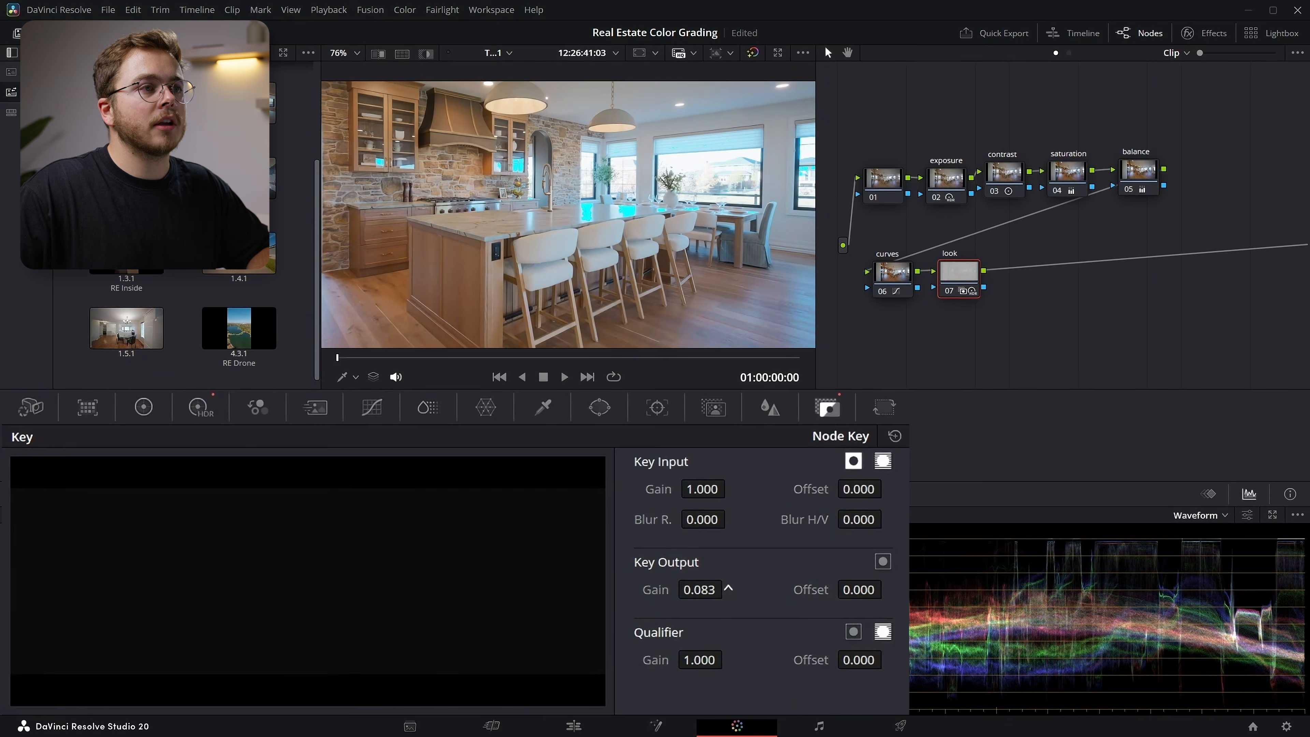
pyautogui.scroll(8, 614, 310)
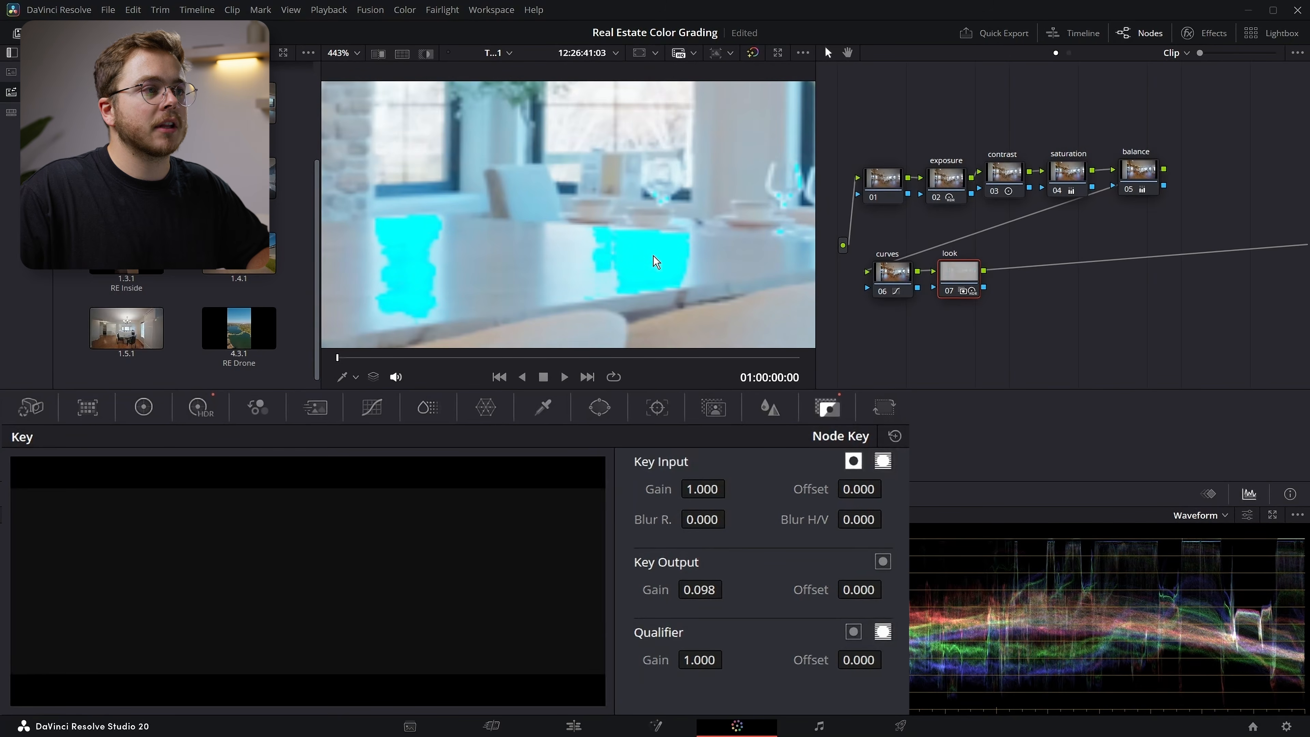
# Step: Refine the Highlight wheel to X 0.04, Y -0.04, readjust the Specular tint, and set the look node's Key Output Gain to about 0.119
pyautogui.click(201, 407)
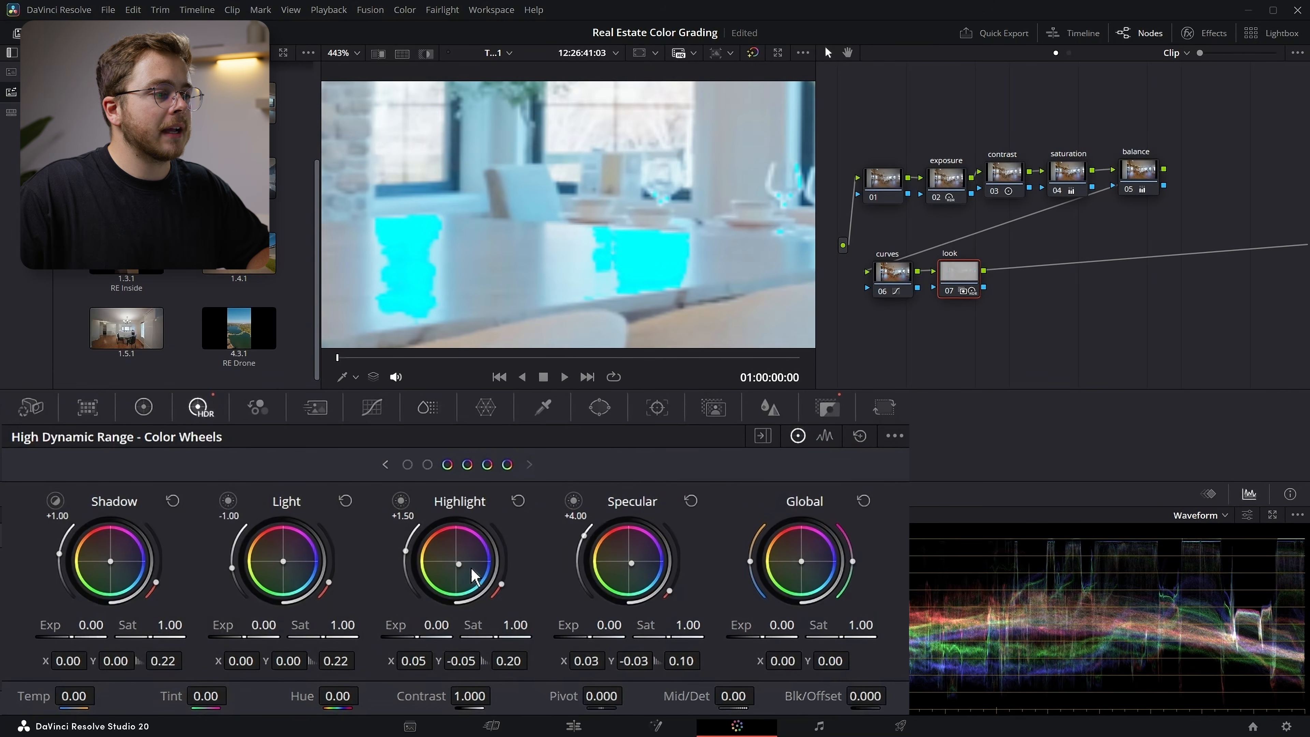
pyautogui.moveTo(459, 565); pyautogui.dragTo(458, 564)
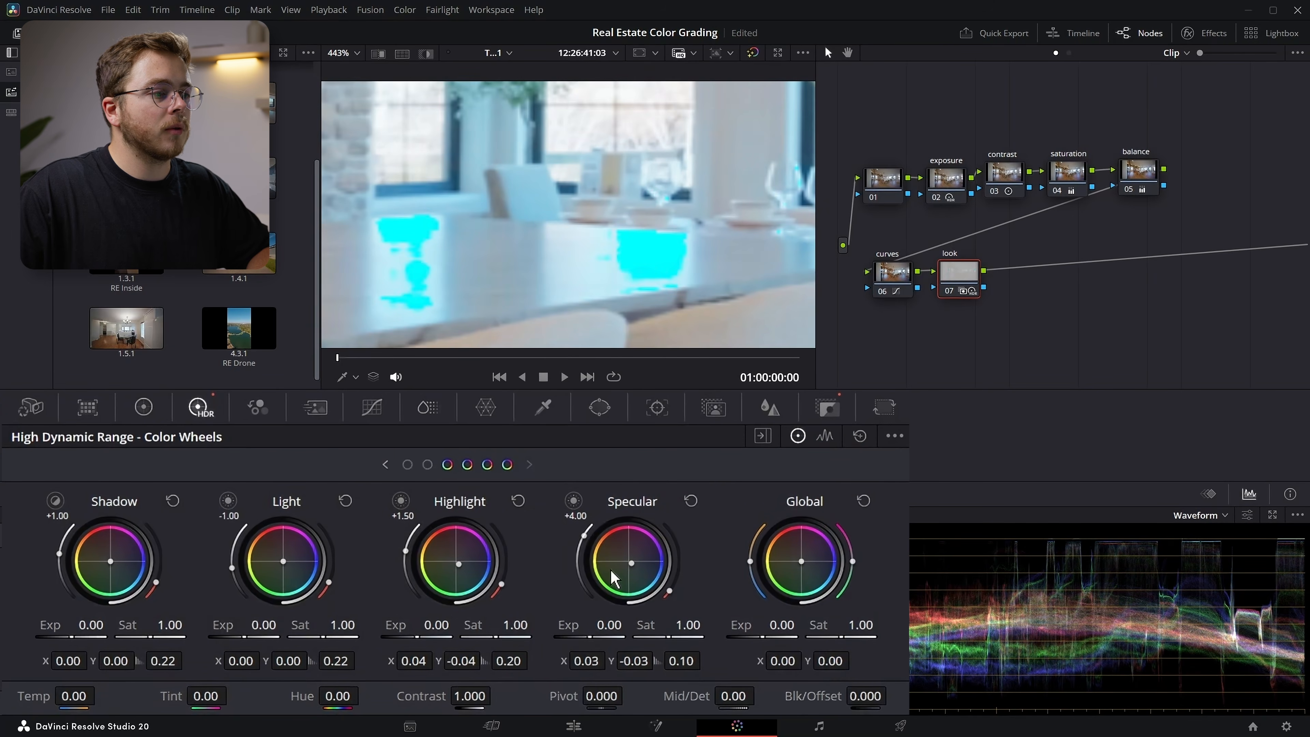
pyautogui.moveTo(634, 563); pyautogui.dragTo(636, 572)
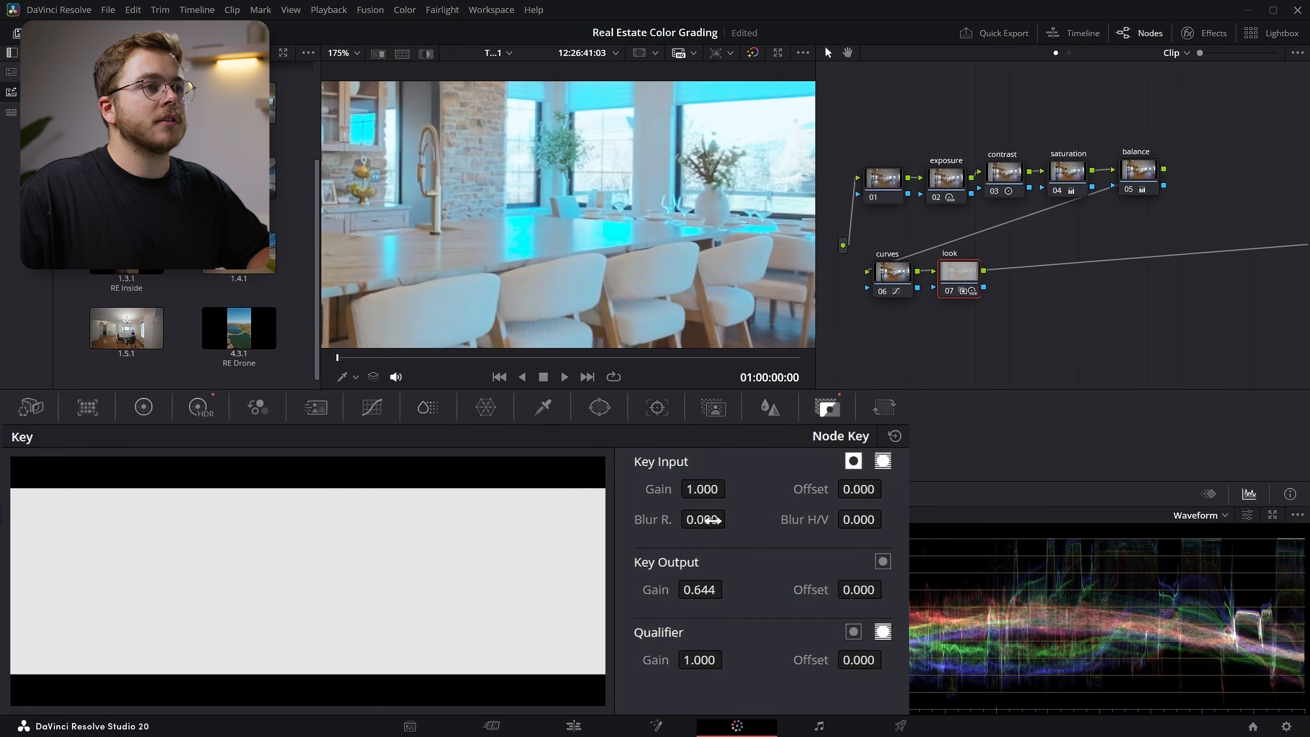
pyautogui.moveTo(699, 589); pyautogui.dragTo(672, 589)
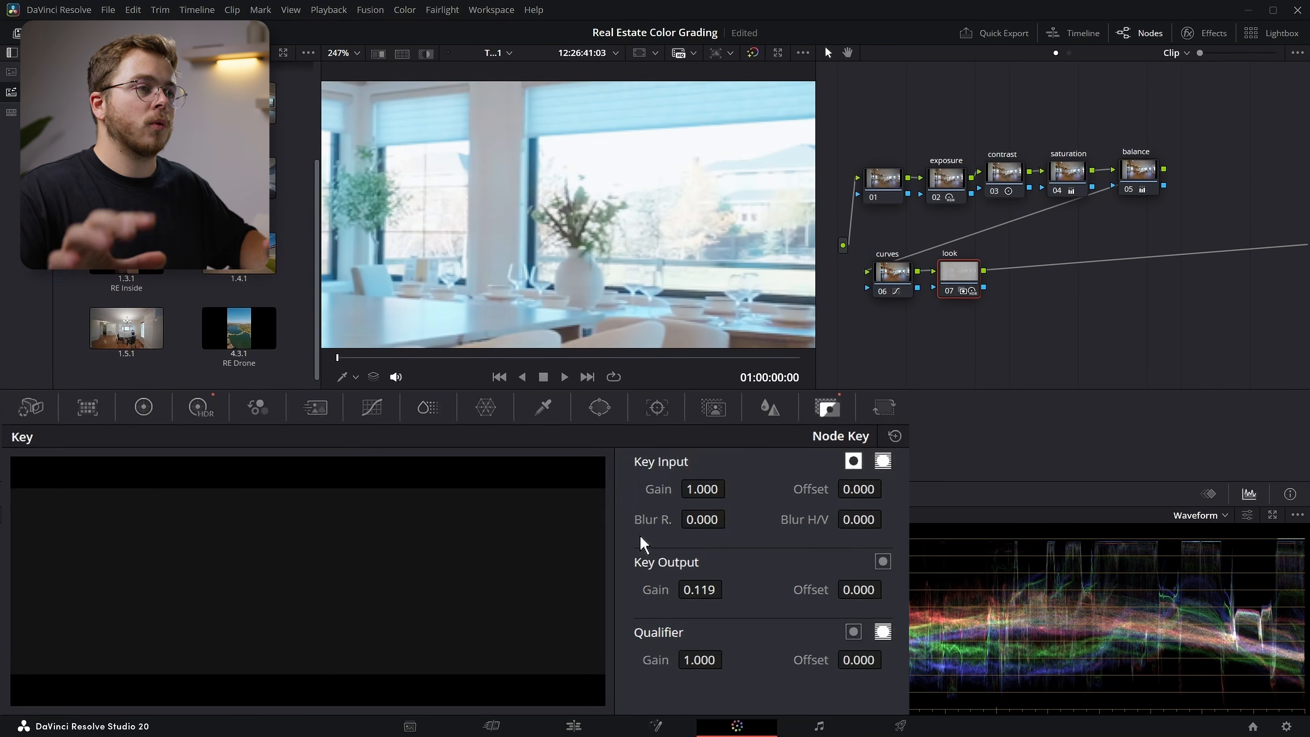
pyautogui.scroll(-1, 645, 153)
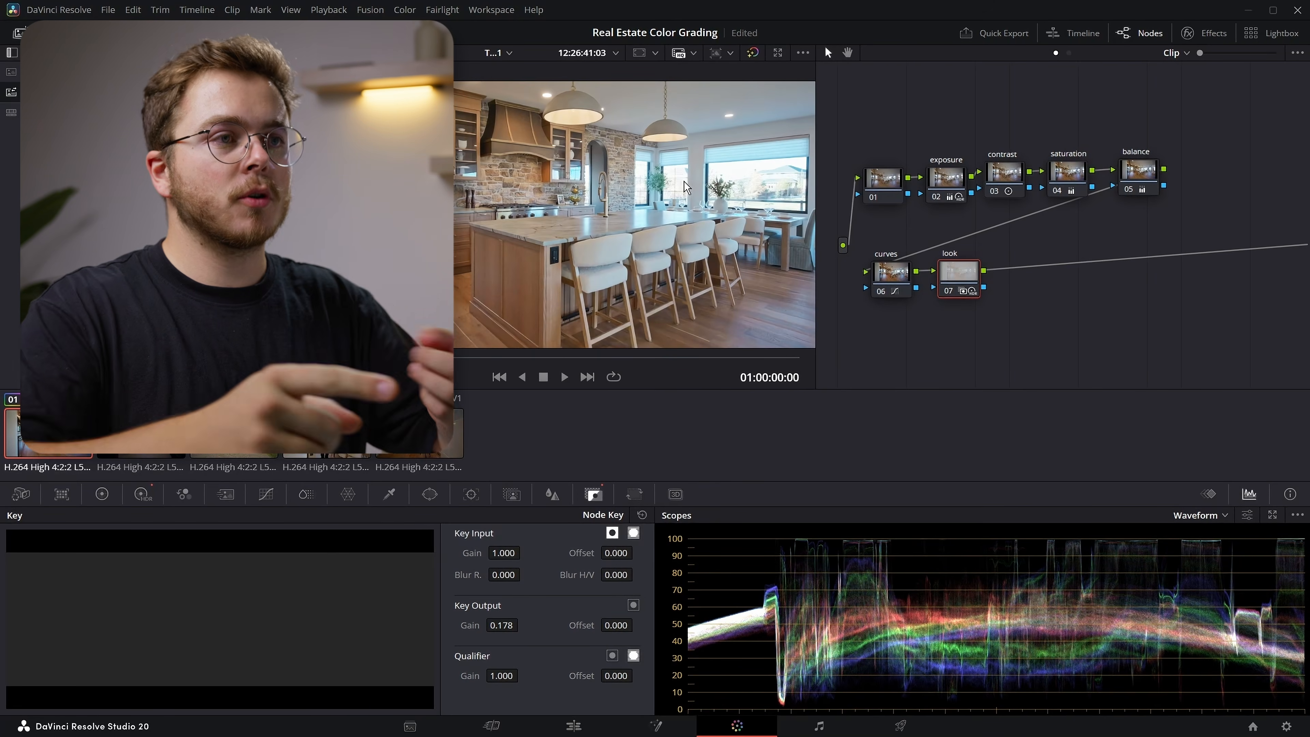
# Step: Compare the whole kitchen frame before and after by bypassing and restoring all color grades
pyautogui.scroll(-5, 571, 209)
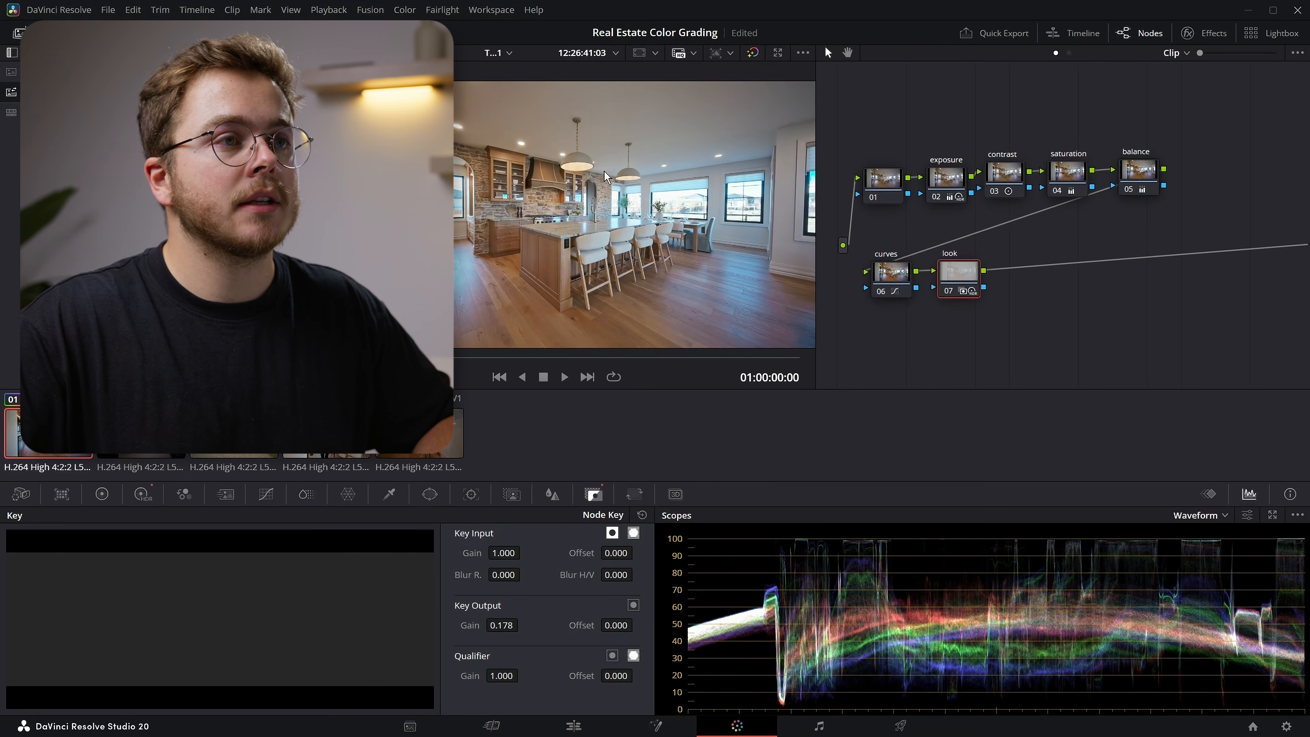
pyautogui.scroll(-1, 708, 177)
pyautogui.moveTo(709, 178); pyautogui.dragTo(676, 152)
pyautogui.click(753, 52)
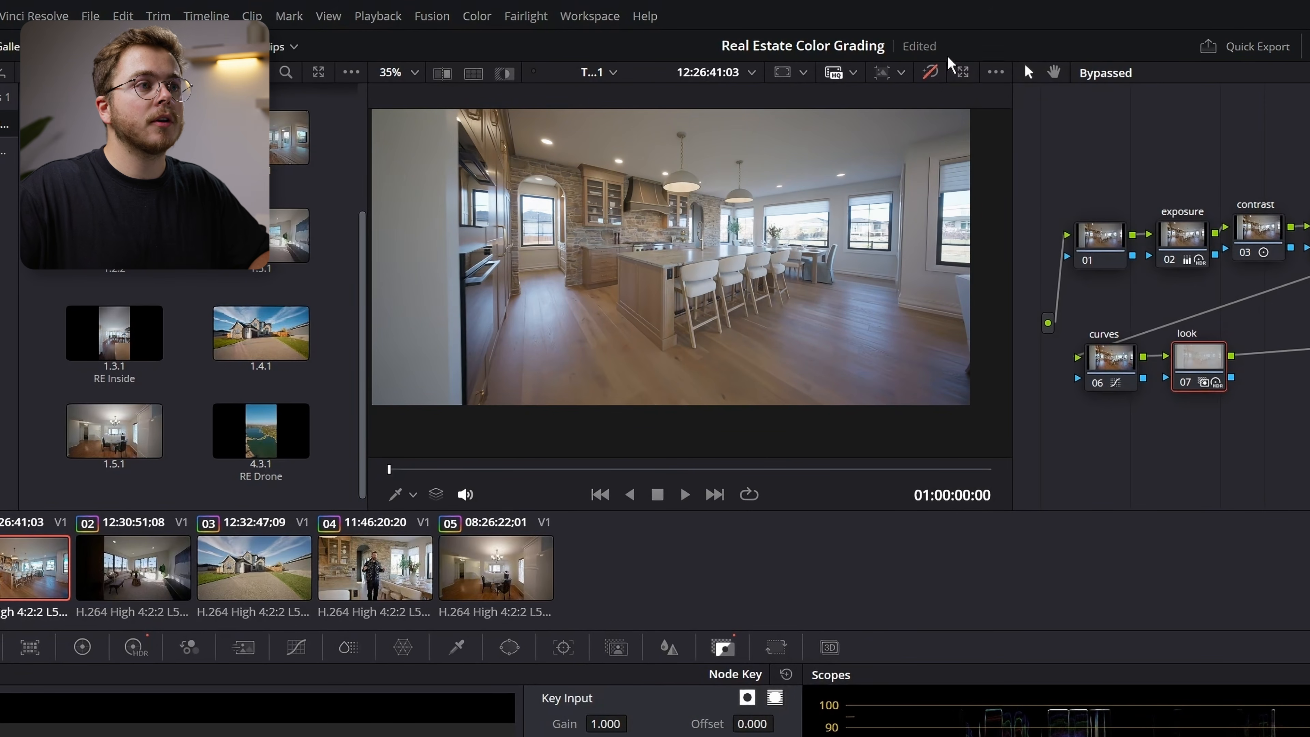
pyautogui.click(931, 77)
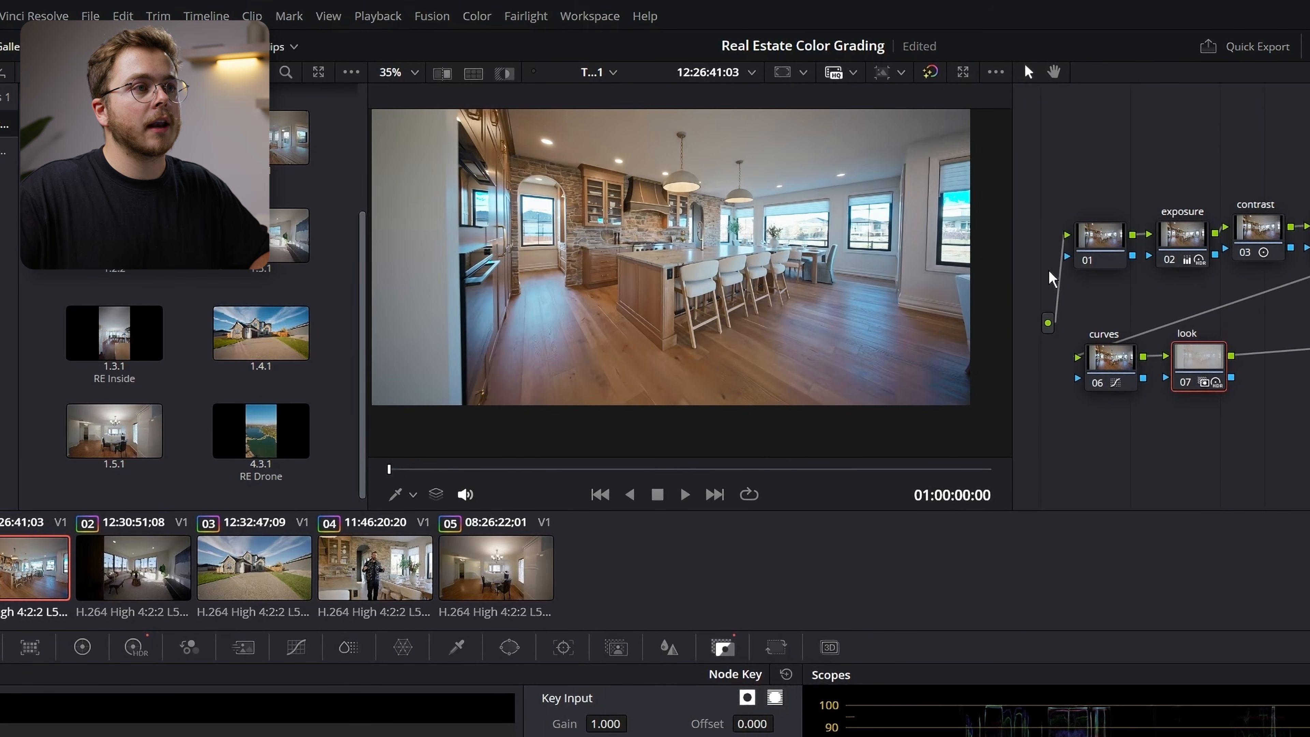
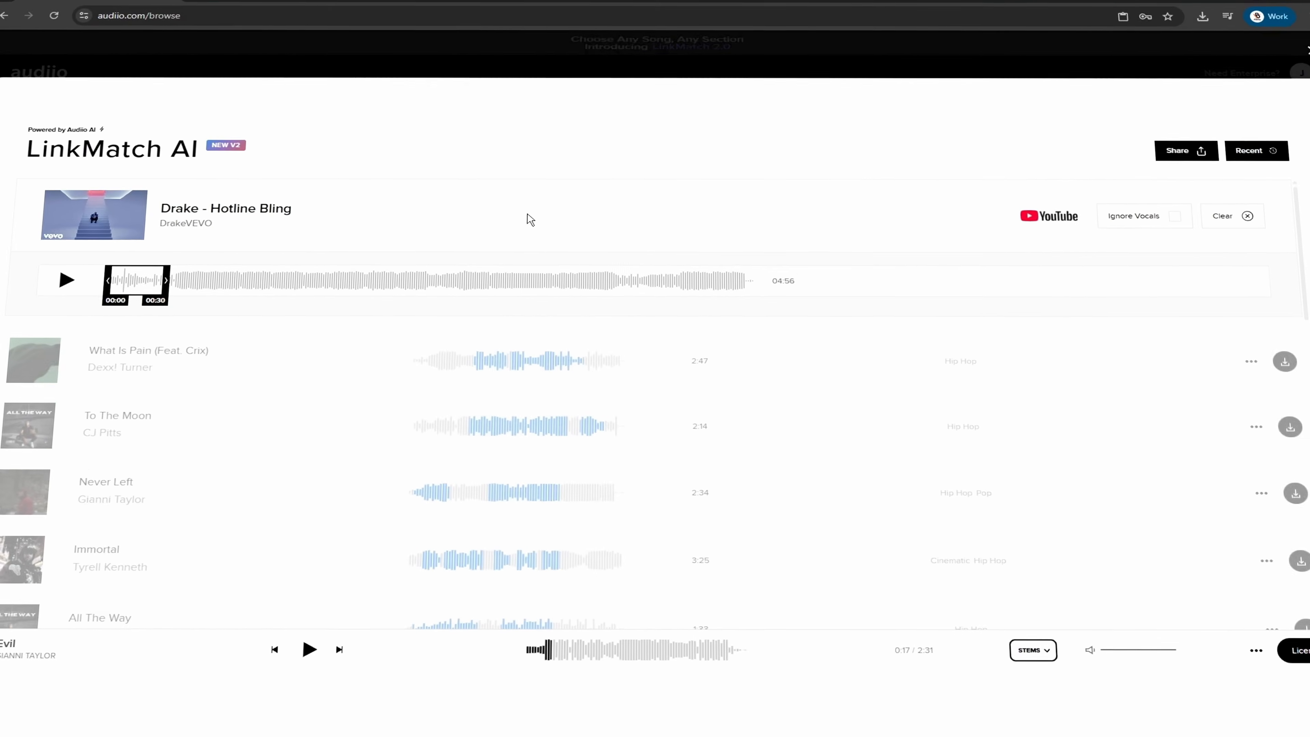
# Step: Switch to Audiio's LinkMatch AI, set the Hotline Bling reference section to 01:52–02:34, and preview the matching track "Immortal"
pyautogui.click(142, 282)
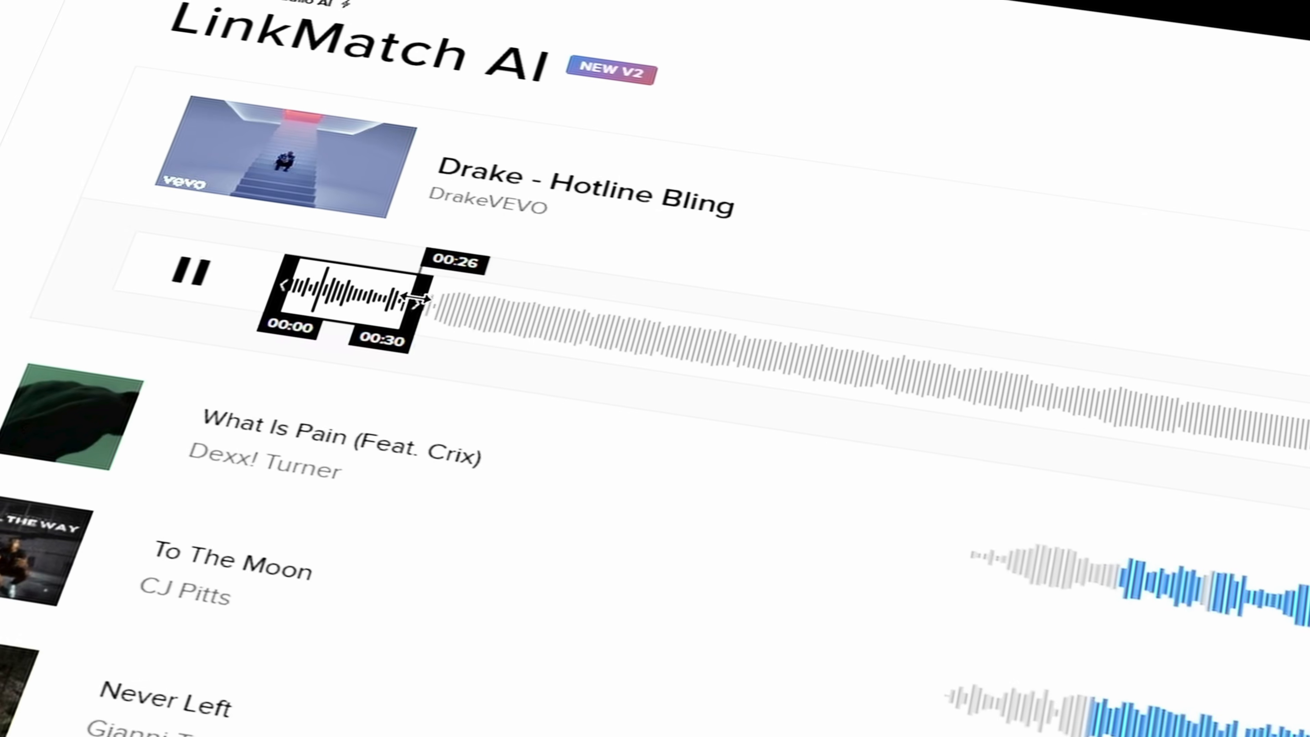
pyautogui.moveTo(416, 299); pyautogui.dragTo(1055, 394)
pyautogui.moveTo(283, 285); pyautogui.dragTo(844, 372)
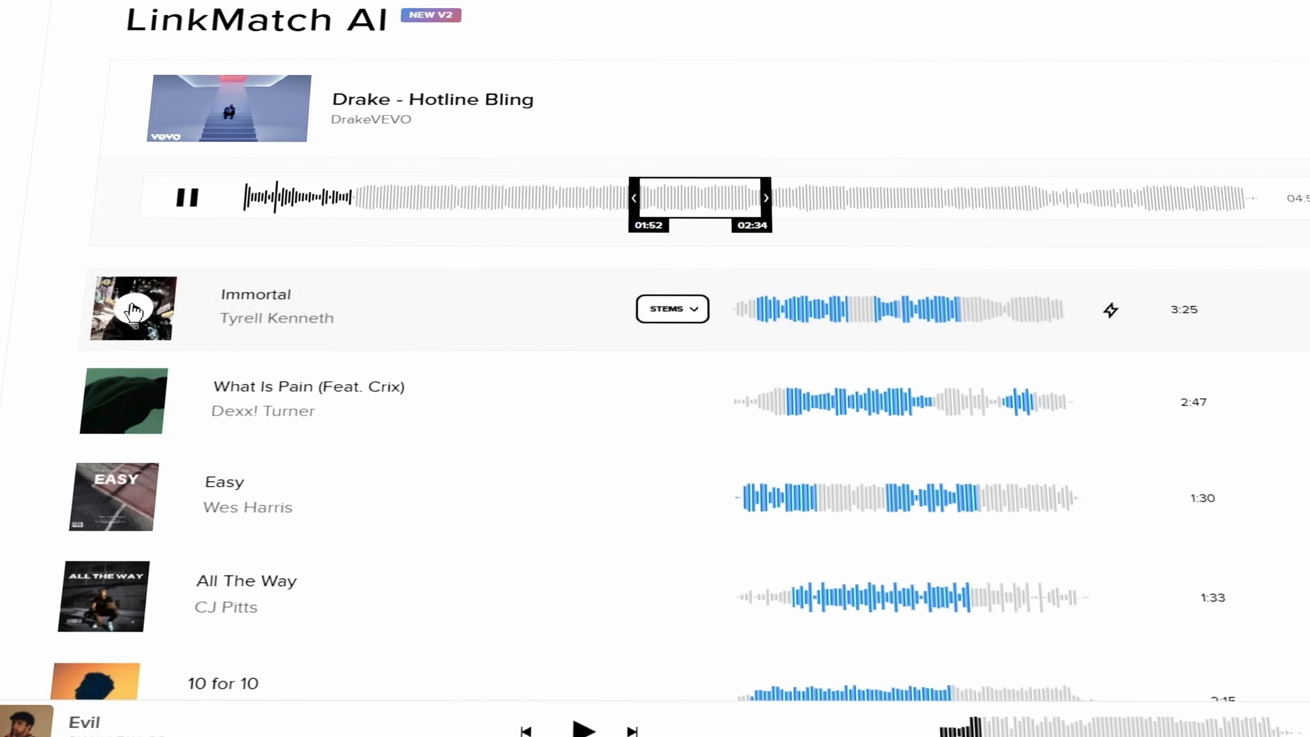
pyautogui.click(133, 309)
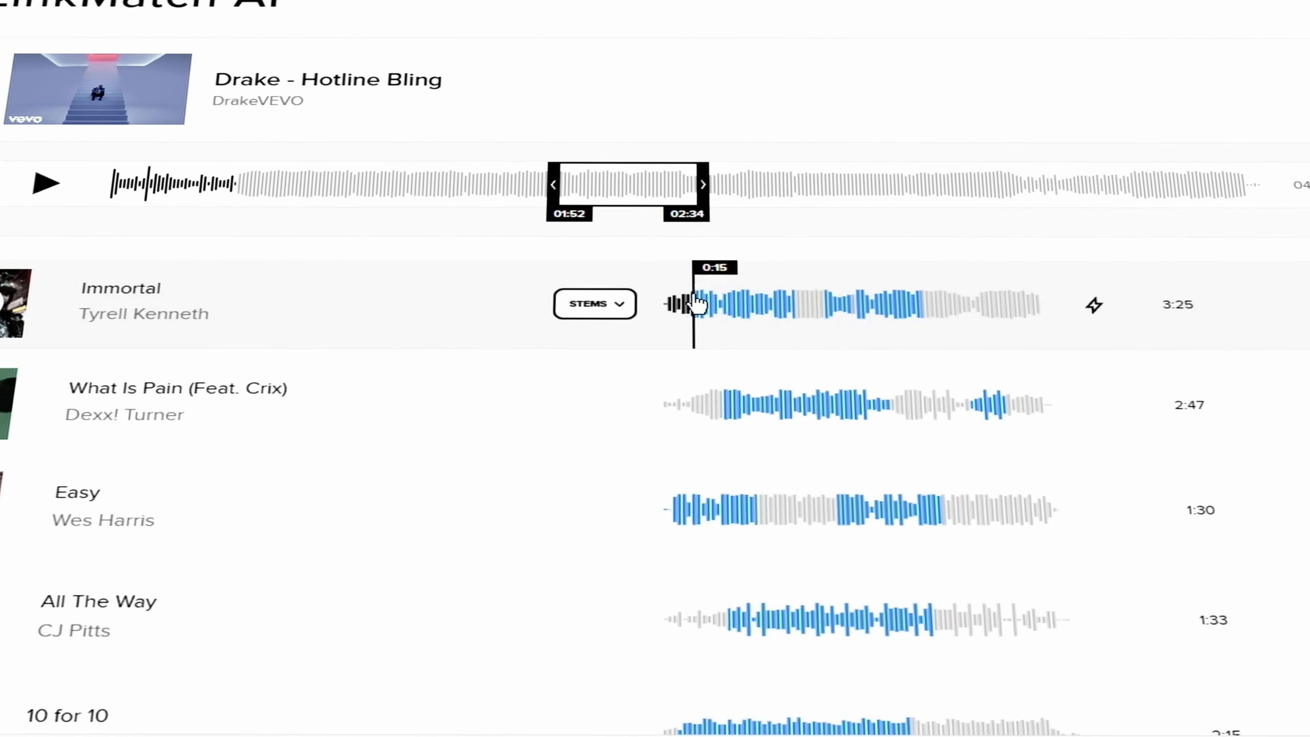
pyautogui.click(745, 304)
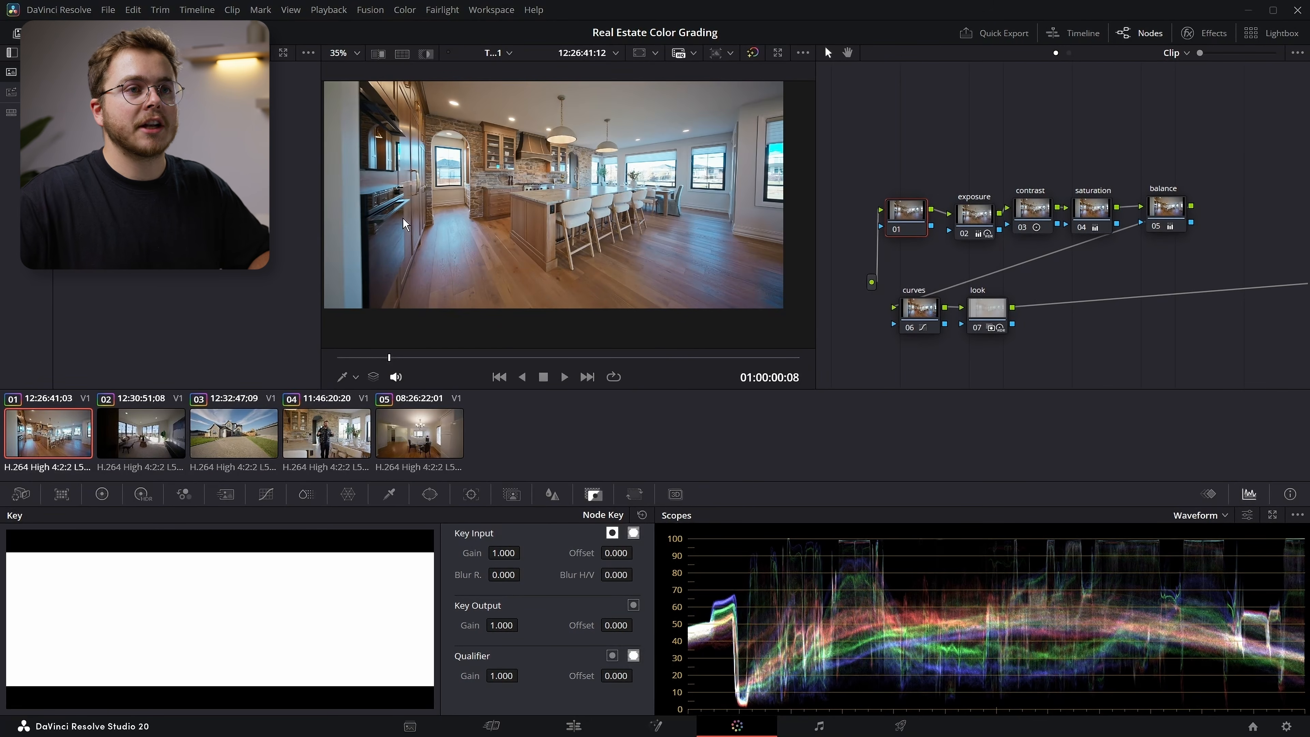
# Step: Return to DaVinci Resolve, select the kitchen clip's labeled nodes, and grab a still of its grade into the gallery
pyautogui.moveTo(1305, 173); pyautogui.dragTo(780, 353)
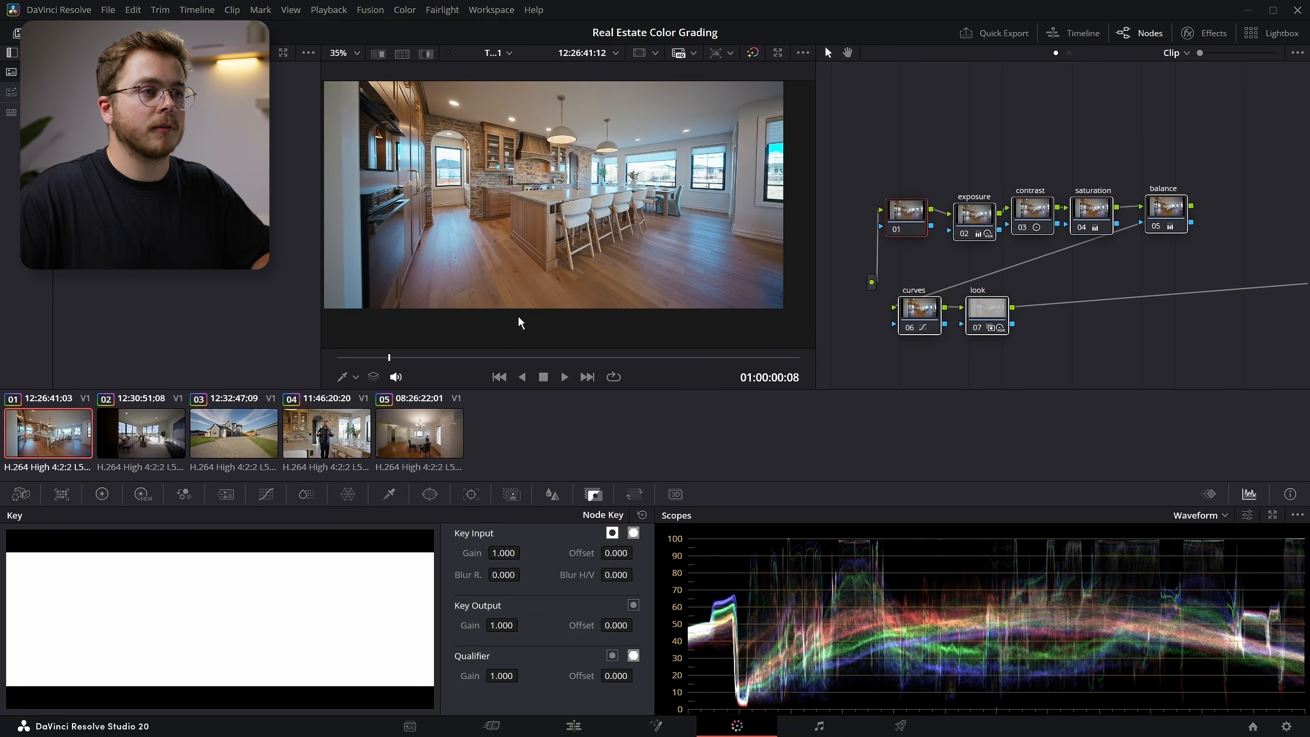
pyautogui.rightClick(554, 200)
pyautogui.click(571, 213)
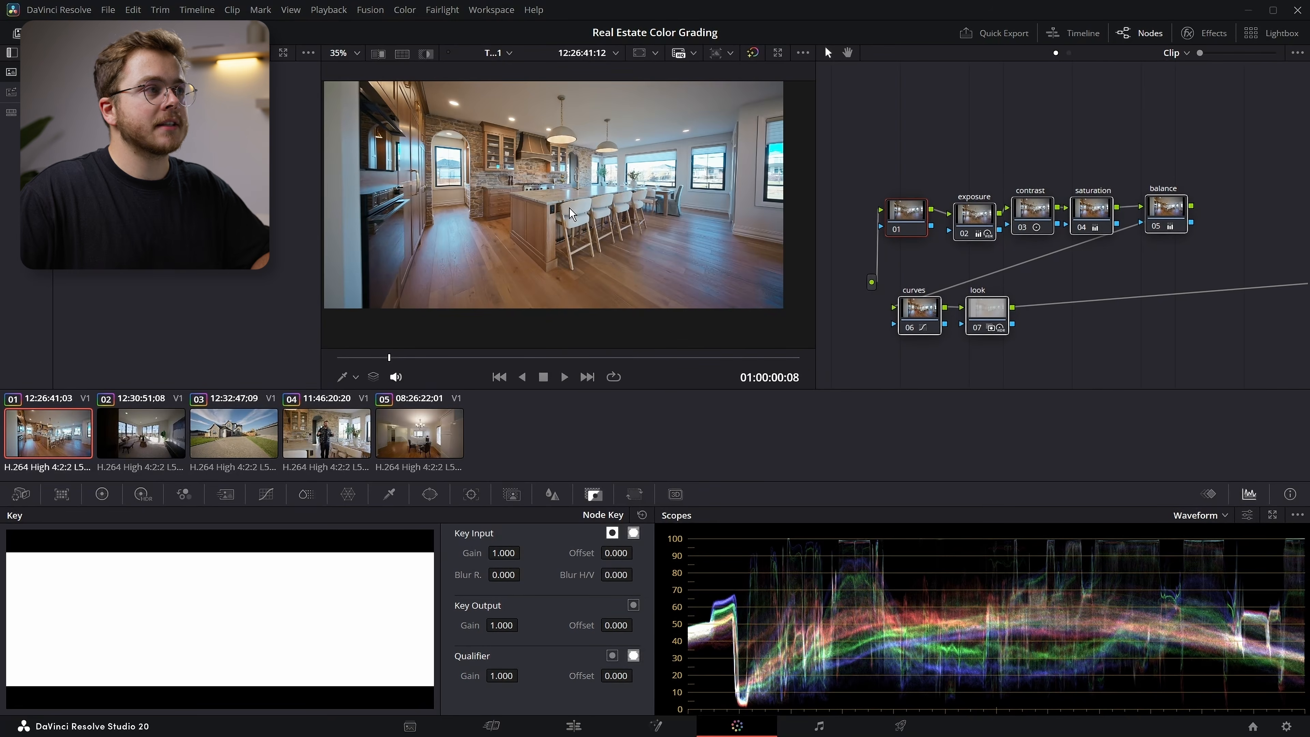
# Step: Apply the kitchen still's grade to the second clip, the living room
pyautogui.click(109, 426)
pyautogui.rightClick(126, 93)
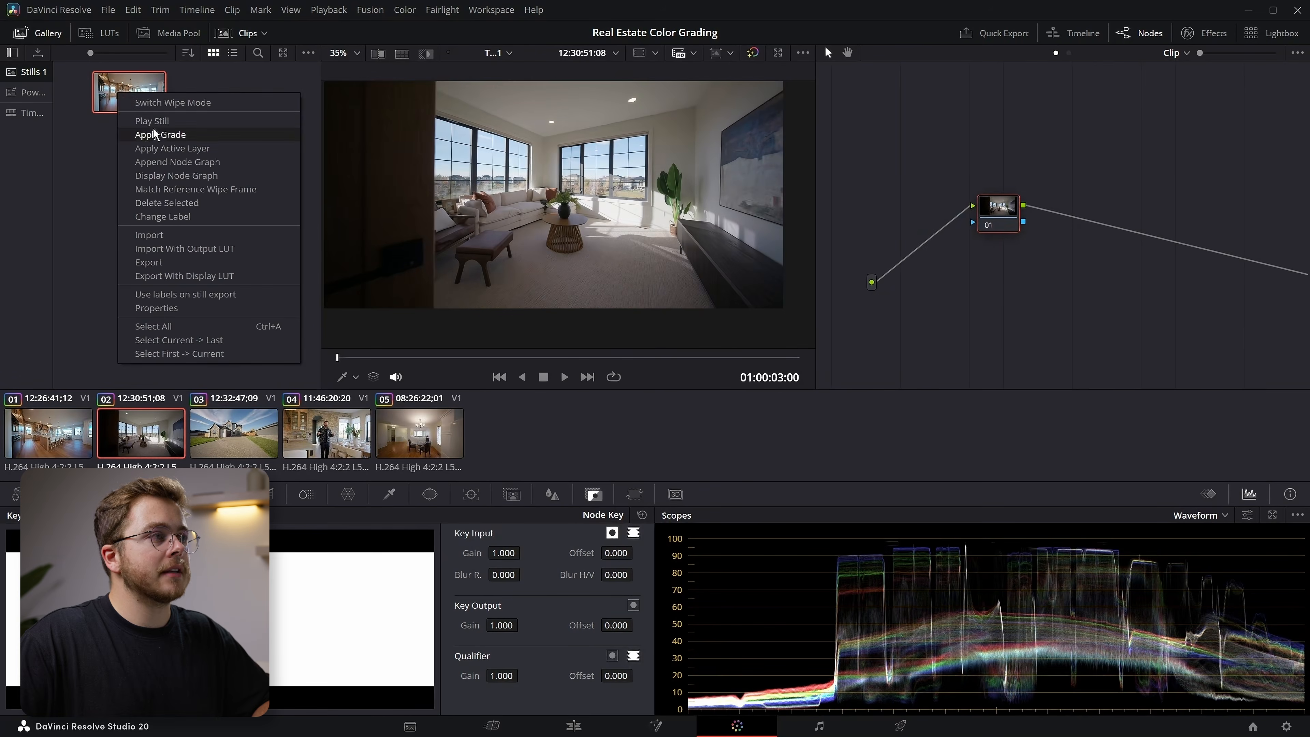
pyautogui.click(157, 134)
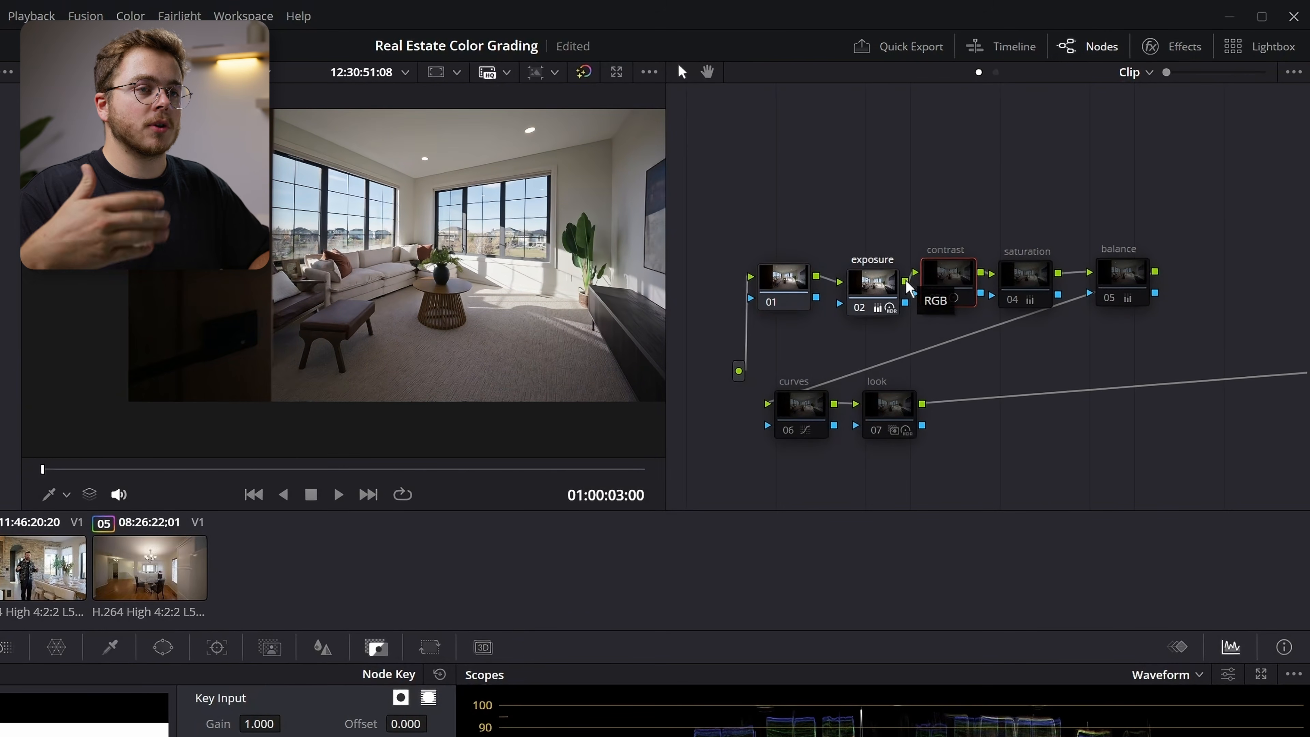
# Step: Select the living room clip's exposure node and raise its HDR global exposure to 1.26
pyautogui.click(881, 278)
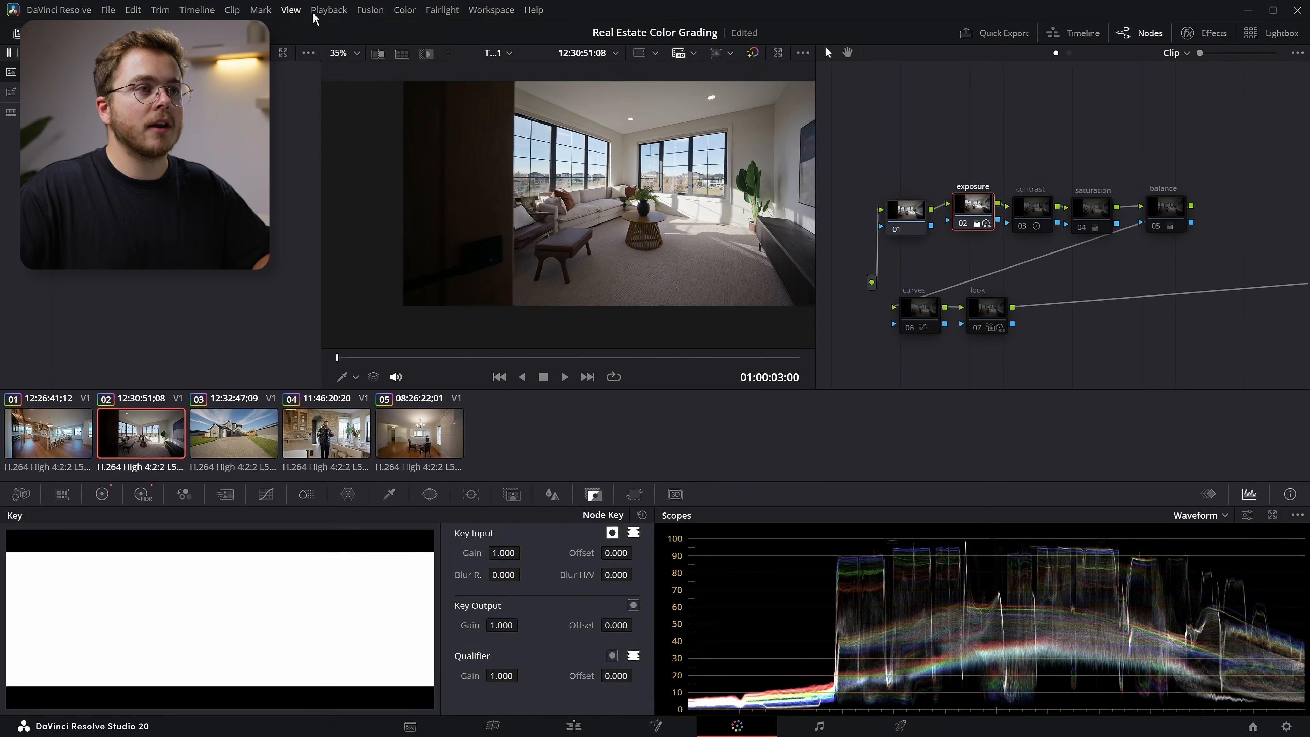
pyautogui.scroll(-2, 651, 231)
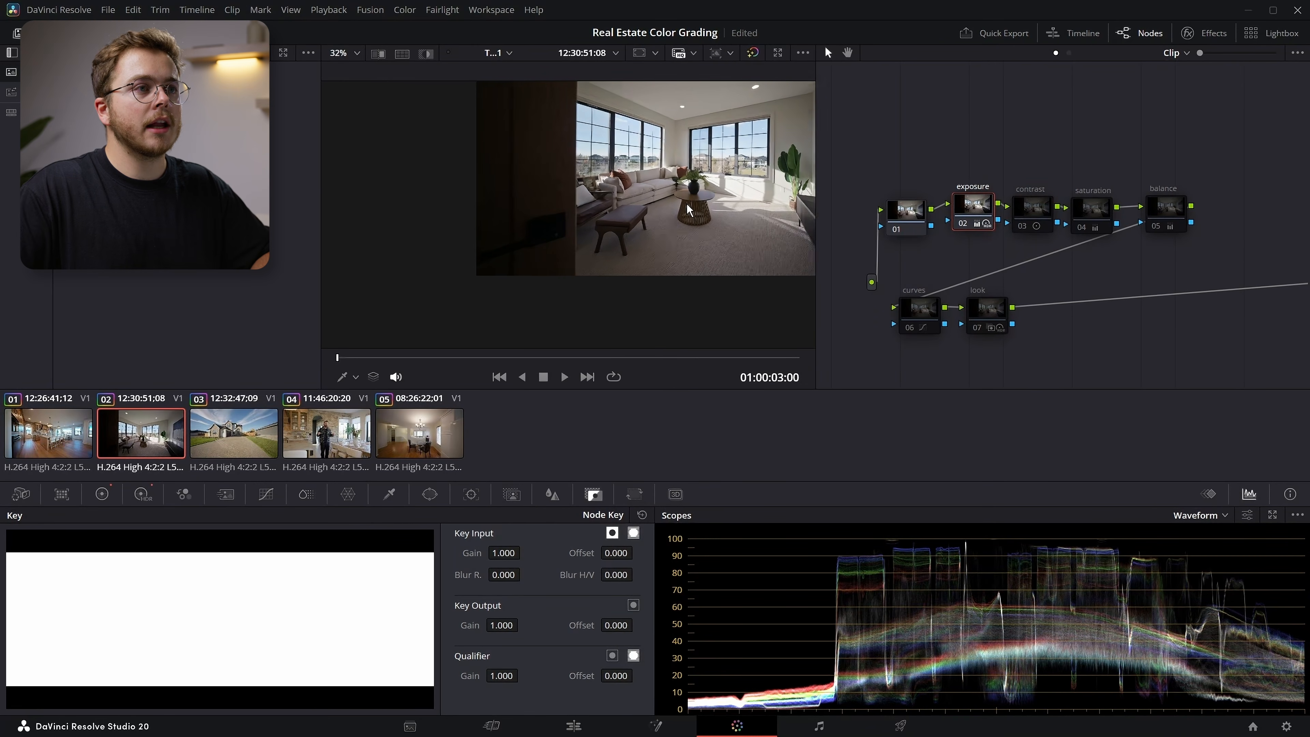
pyautogui.scroll(5, 693, 161)
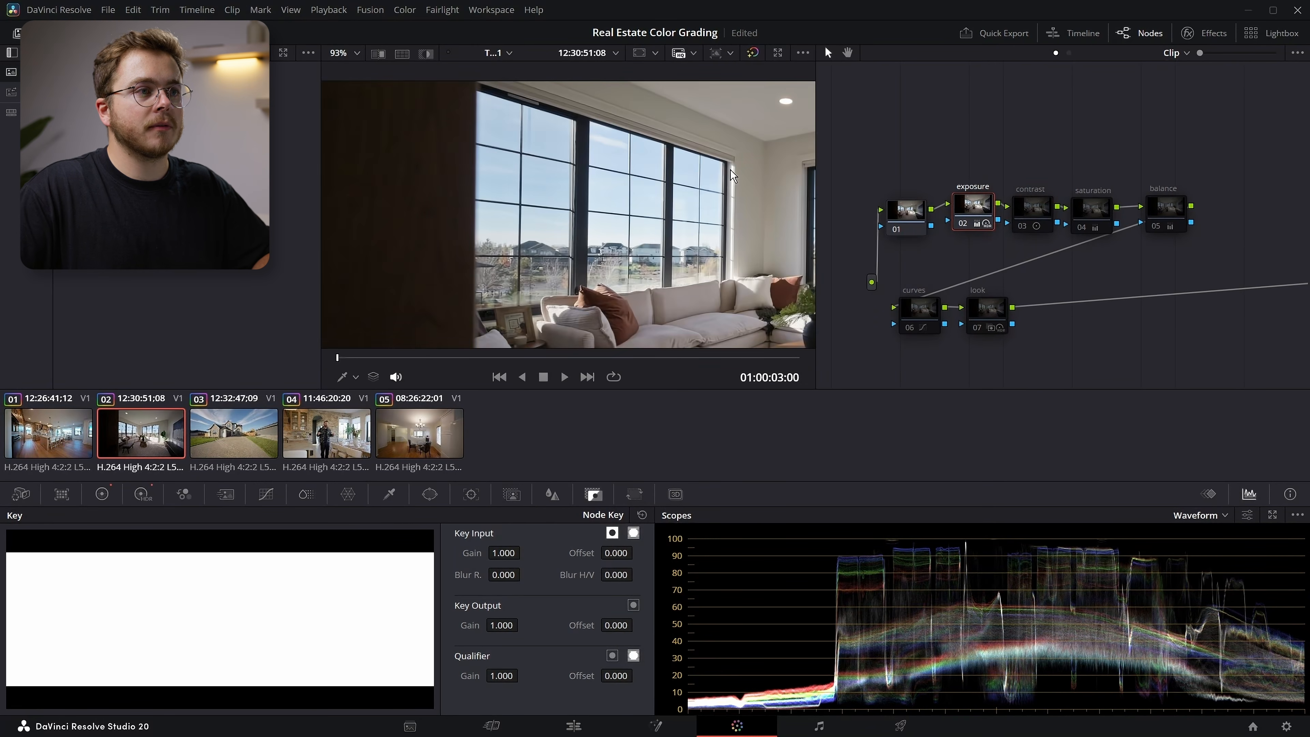
pyautogui.moveTo(540, 211); pyautogui.dragTo(423, 197)
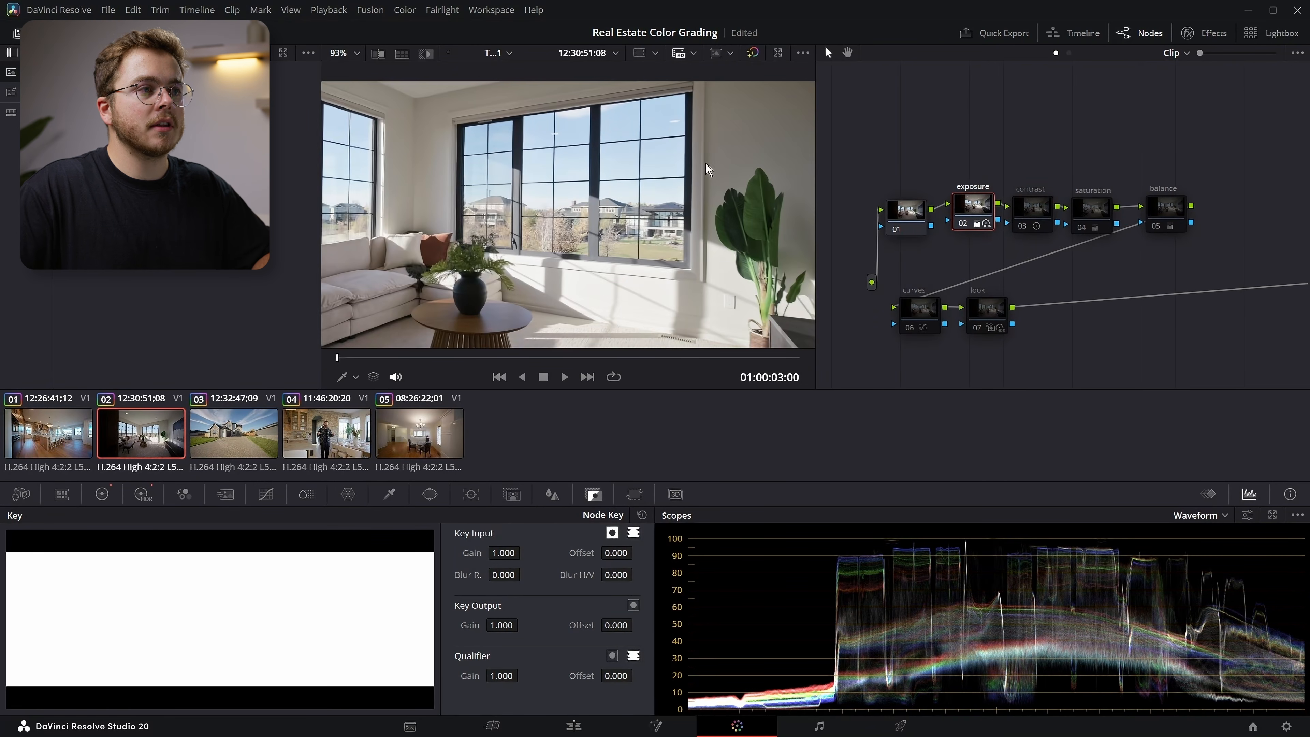
pyautogui.moveTo(733, 266); pyautogui.dragTo(698, 174)
pyautogui.scroll(-5, 686, 251)
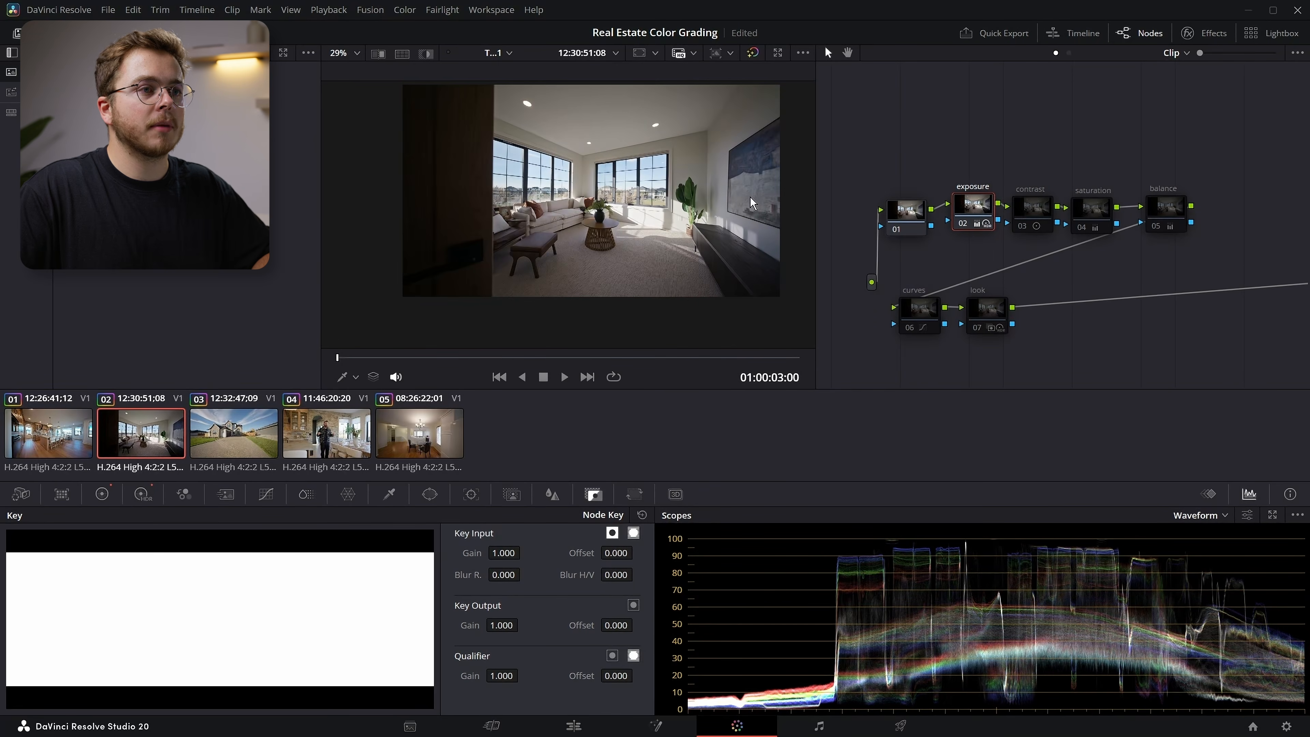
pyautogui.scroll(5, 464, 303)
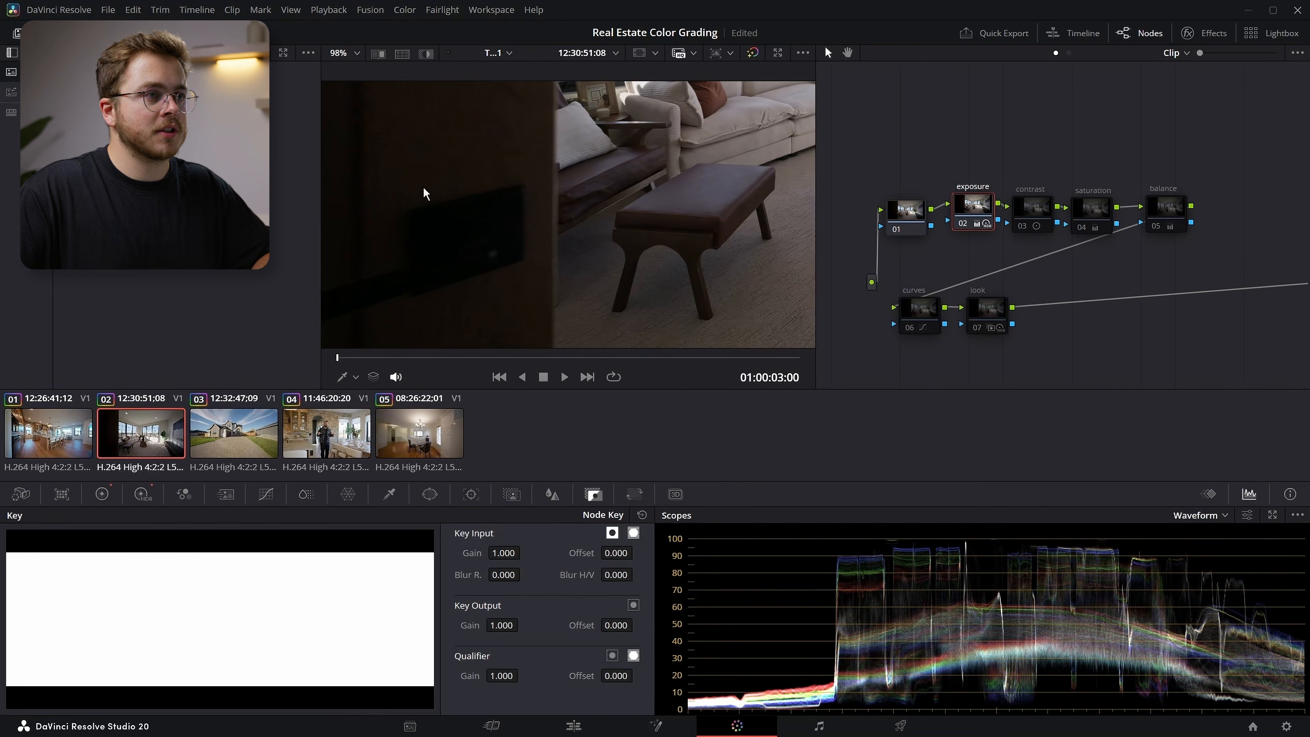
pyautogui.scroll(-5, 498, 185)
pyautogui.scroll(3, 609, 173)
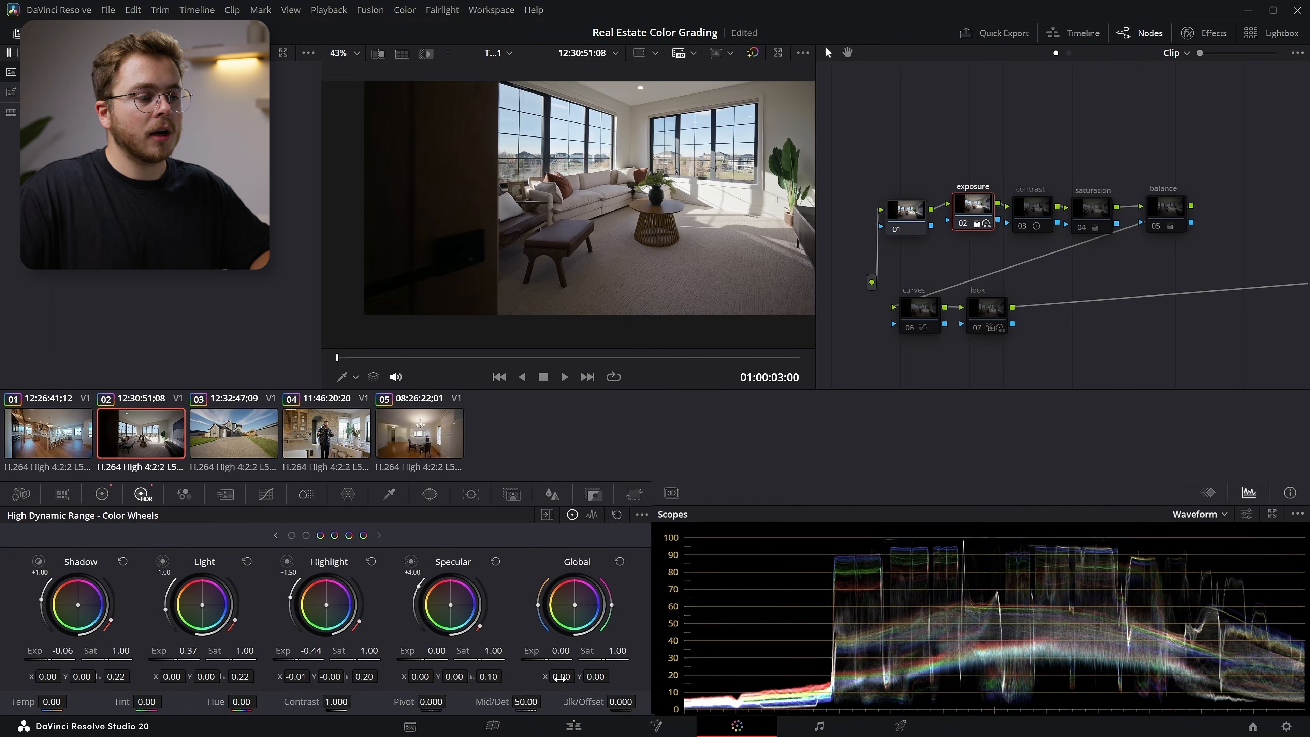
pyautogui.moveTo(780, 624); pyautogui.dragTo(842, 625)
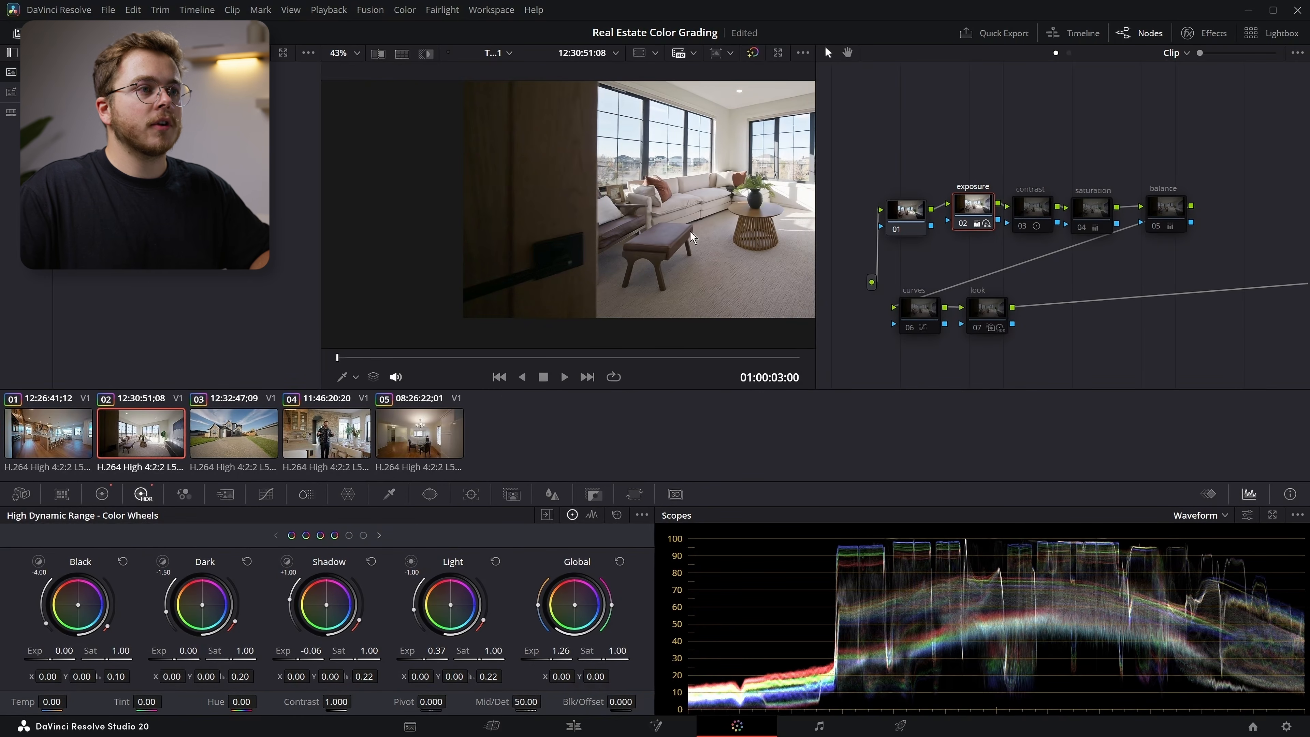
# Step: Check the brightened living room frame and set the exposure node's HDR dark exposure to 0.28
pyautogui.scroll(2, 656, 233)
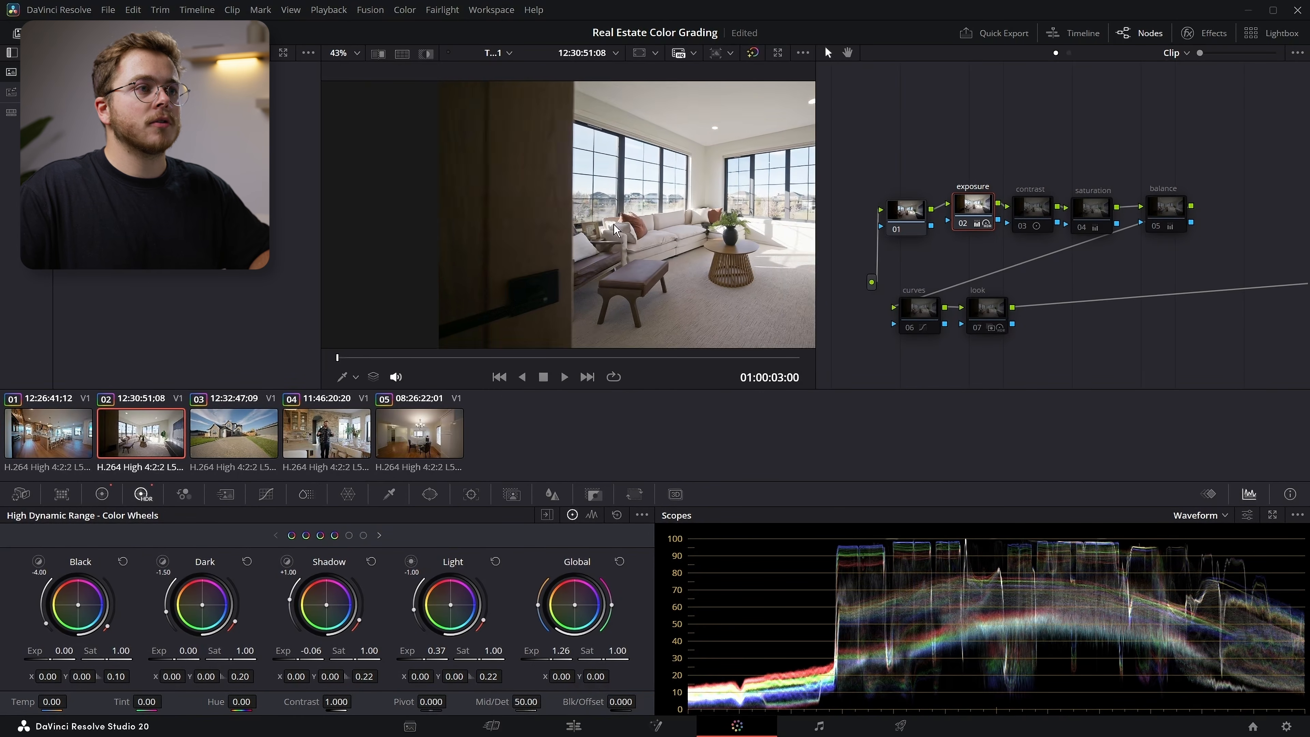
pyautogui.scroll(-3, 658, 233)
pyautogui.scroll(3, 507, 247)
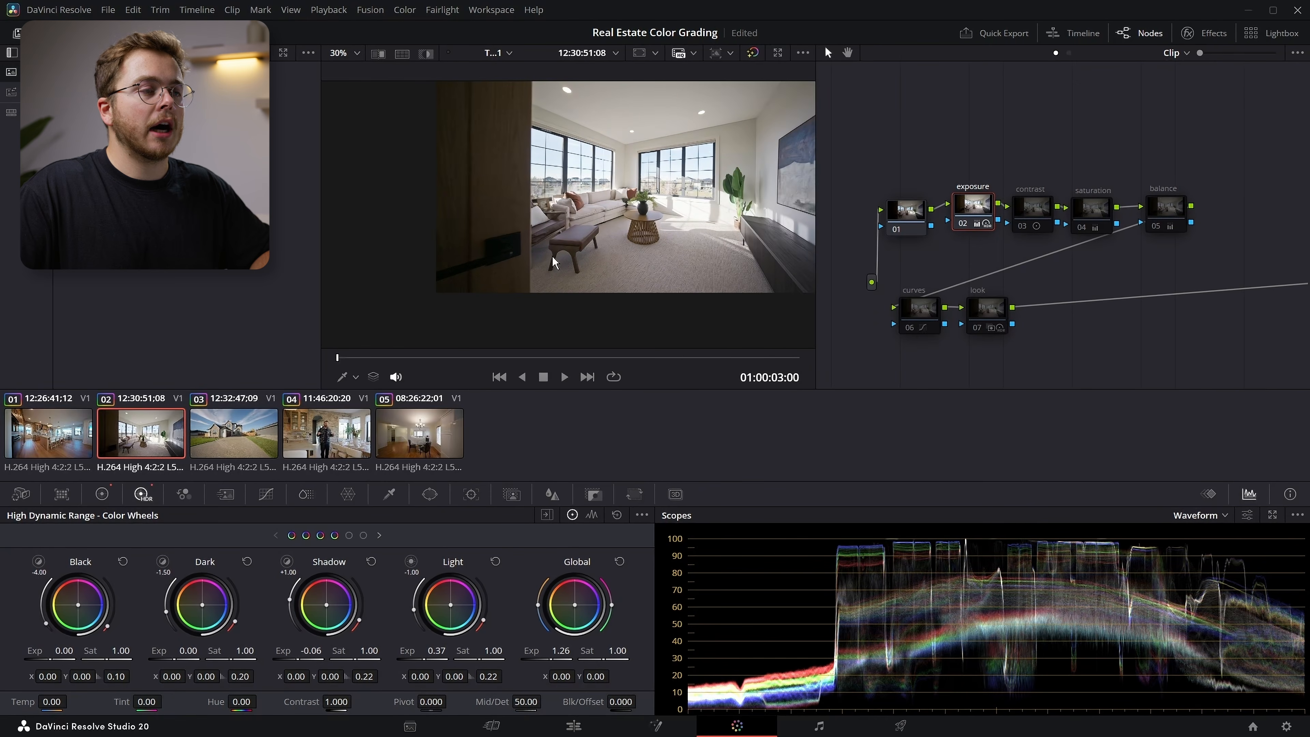
pyautogui.moveTo(601, 253); pyautogui.dragTo(550, 219)
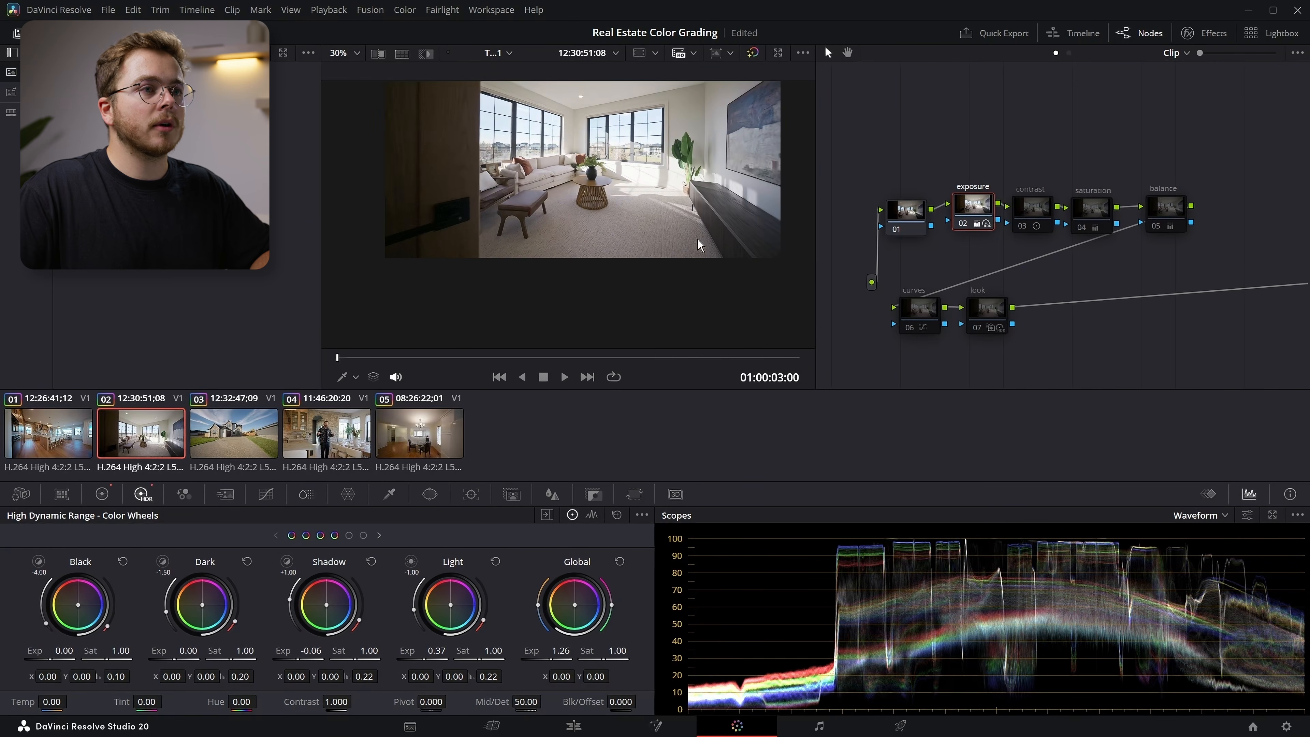
pyautogui.scroll(4, 688, 241)
pyautogui.moveTo(685, 243); pyautogui.dragTo(508, 235)
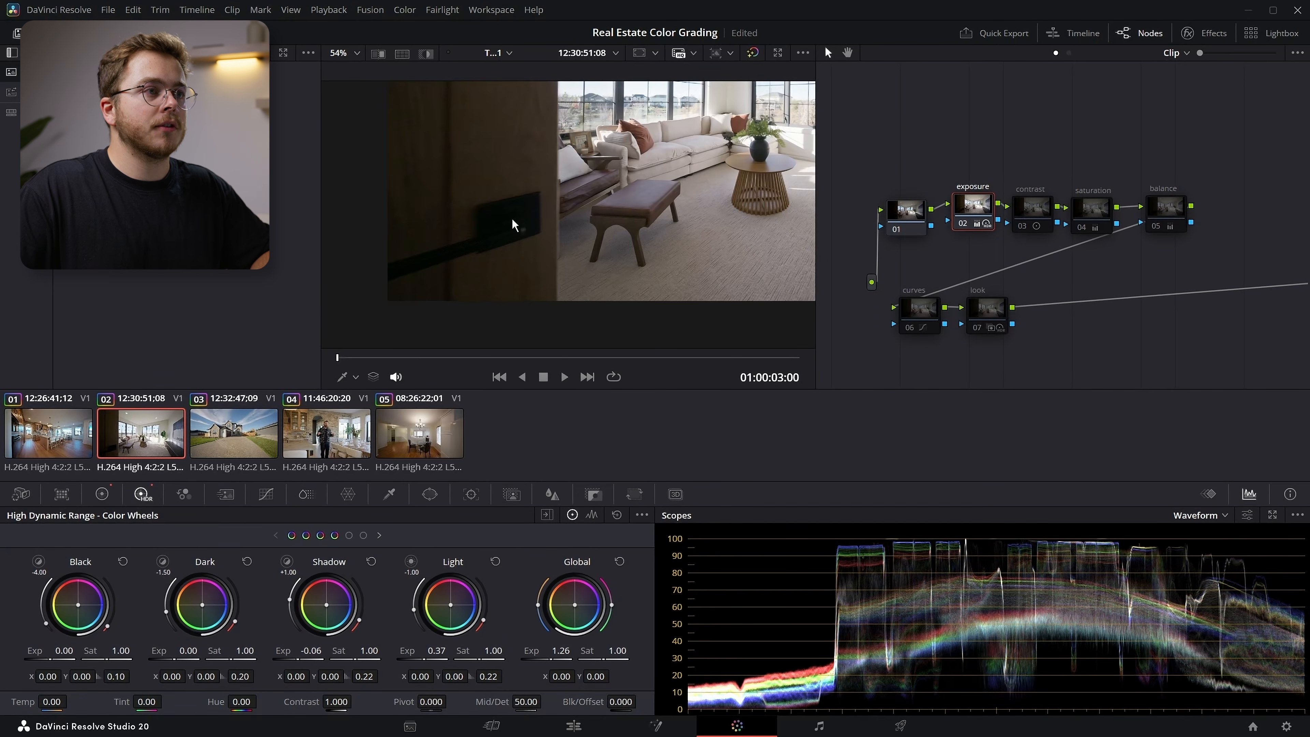
pyautogui.moveTo(490, 176); pyautogui.dragTo(654, 261)
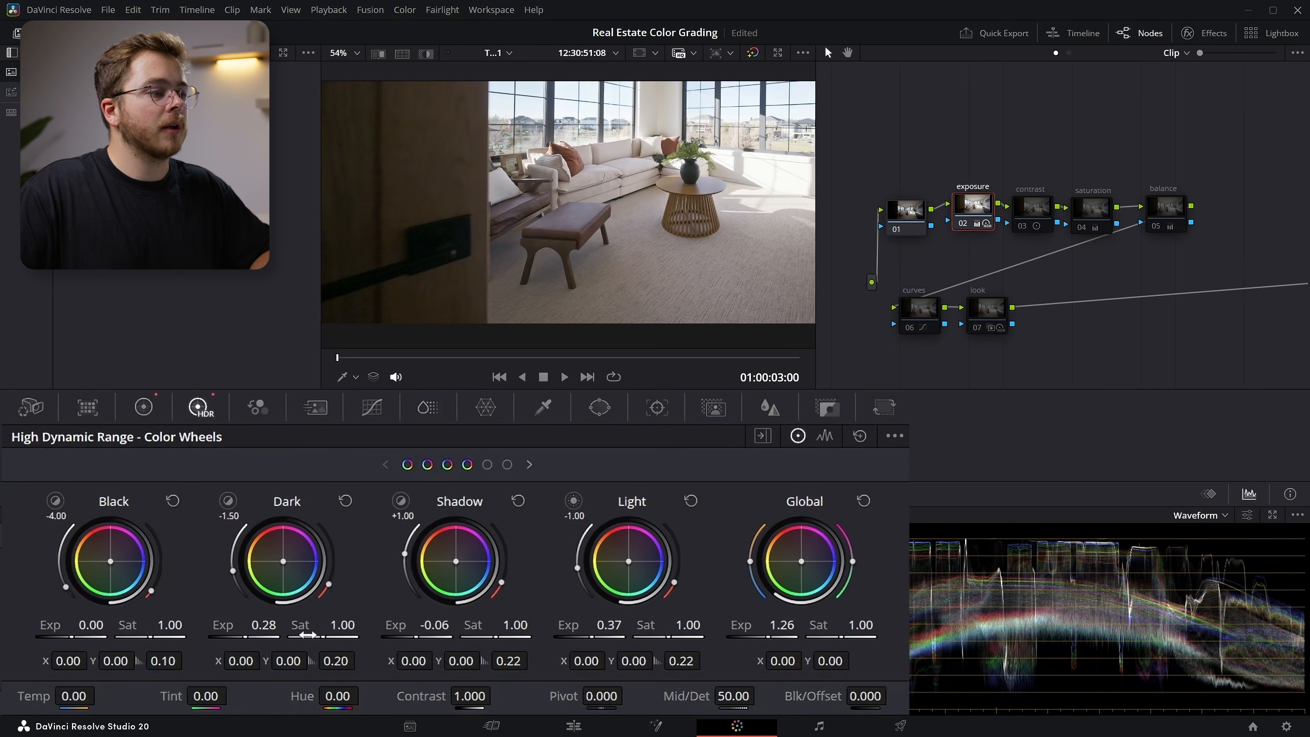
# Step: Lower the exposure node's HDR shadow exposure to -0.45 and light exposure to 0.15
pyautogui.moveTo(686, 289); pyautogui.dragTo(590, 292)
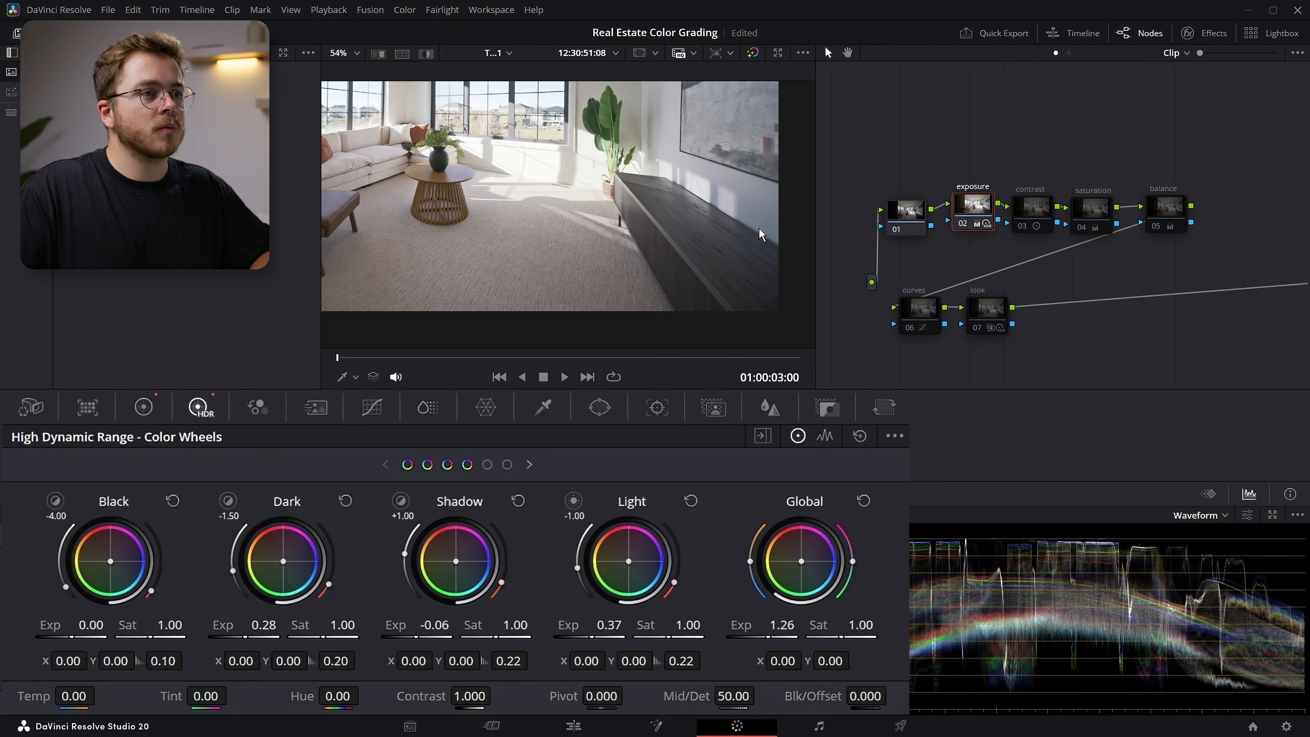
pyautogui.moveTo(418, 638); pyautogui.dragTo(413, 638)
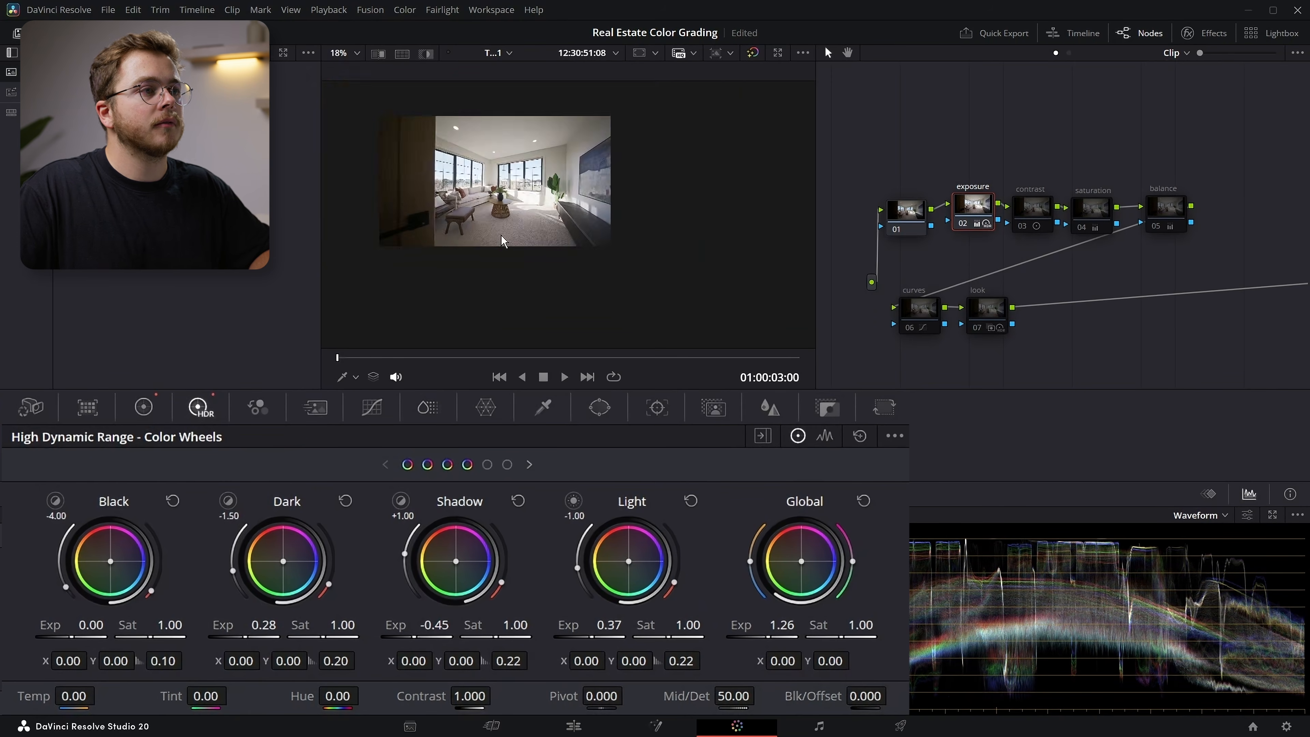
pyautogui.moveTo(591, 637); pyautogui.dragTo(592, 637)
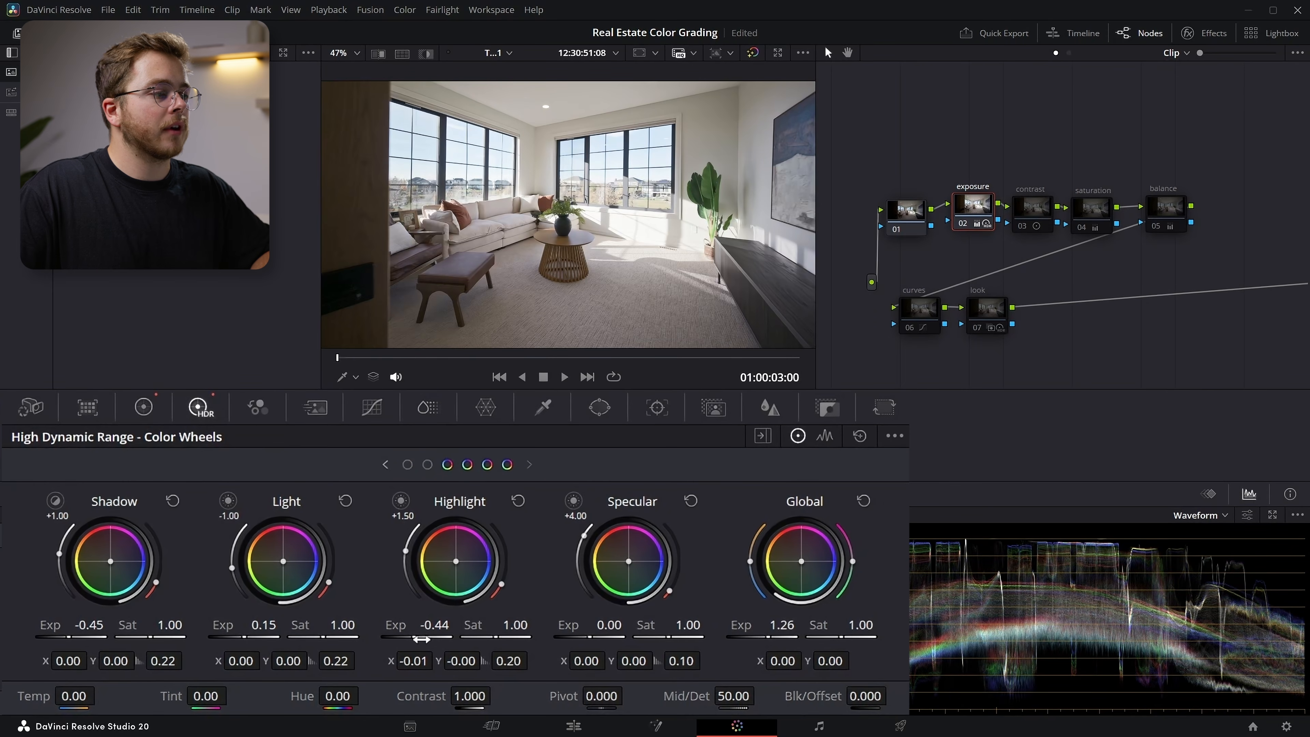
# Step: Reduce the exposure node's HDR highlight exposure to -0.84 while checking the bright windows and sunlit wall
pyautogui.moveTo(412, 635); pyautogui.dragTo(403, 635)
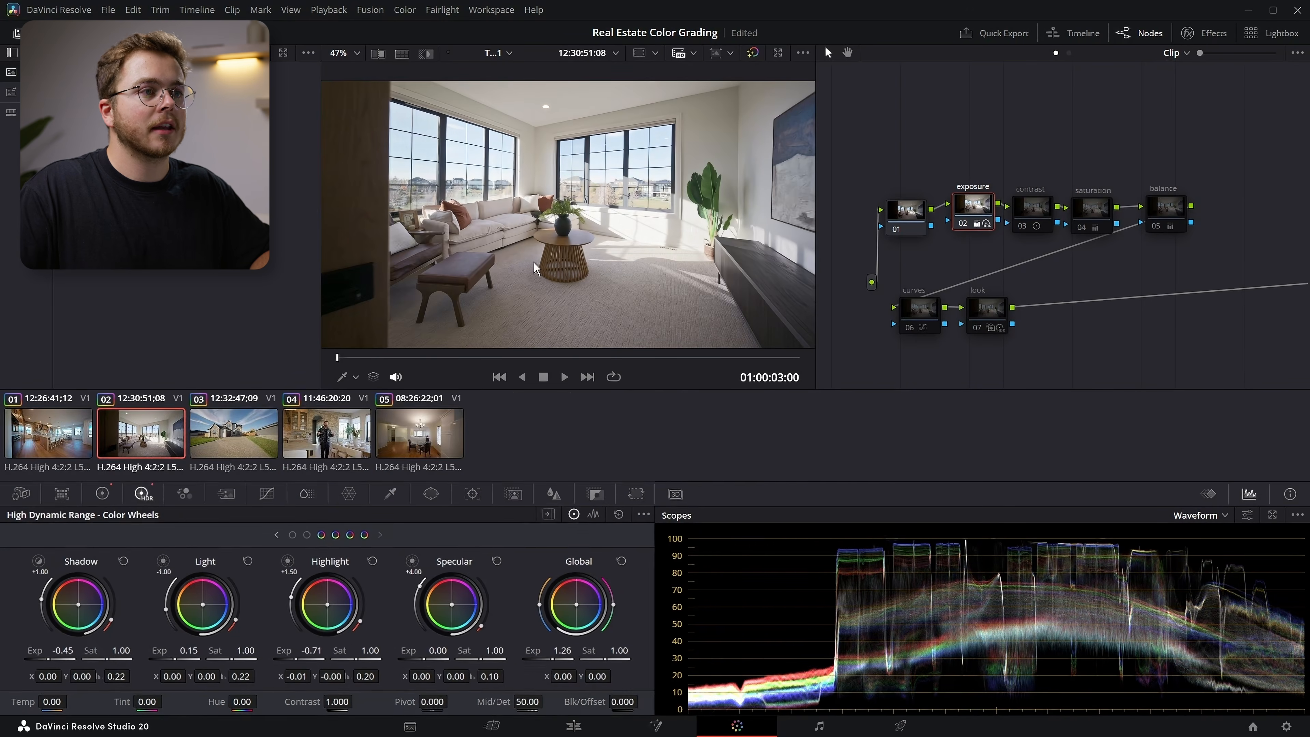
pyautogui.scroll(5, 627, 253)
pyautogui.moveTo(752, 200); pyautogui.dragTo(710, 252)
pyautogui.moveTo(824, 331); pyautogui.dragTo(829, 345)
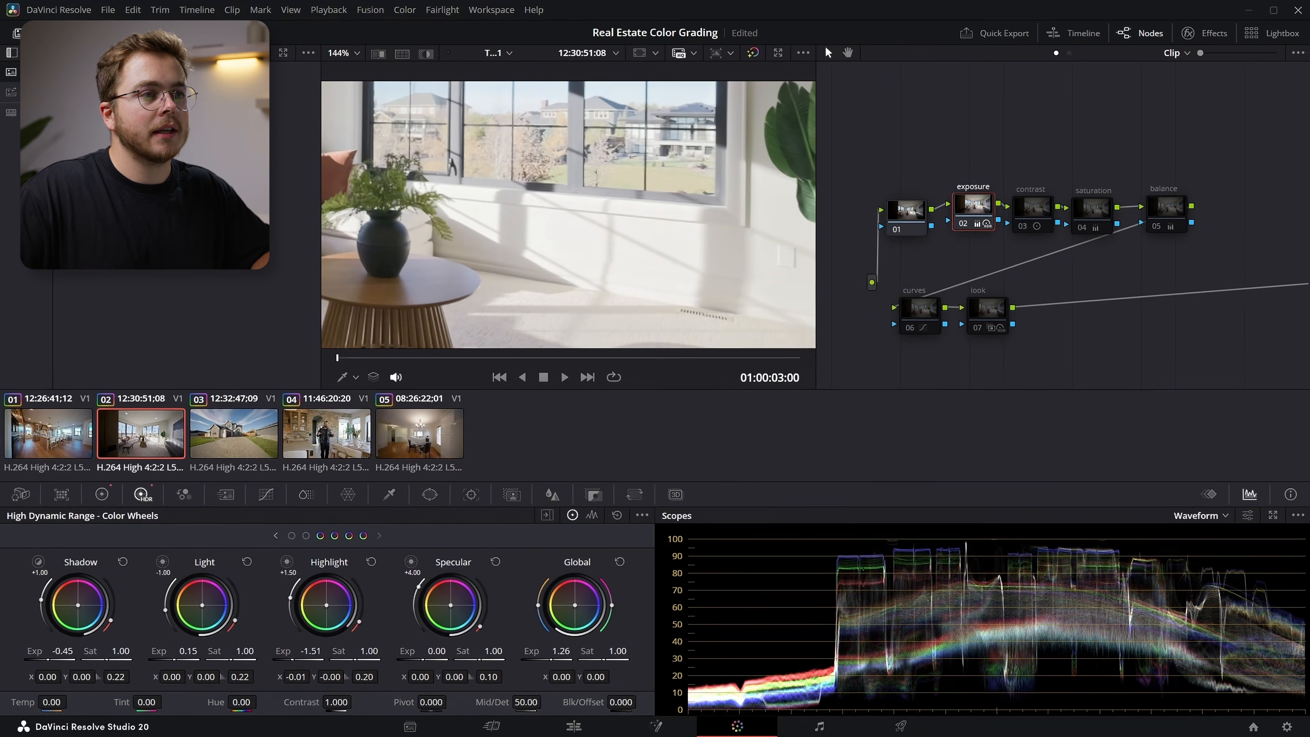
pyautogui.scroll(-4, 683, 255)
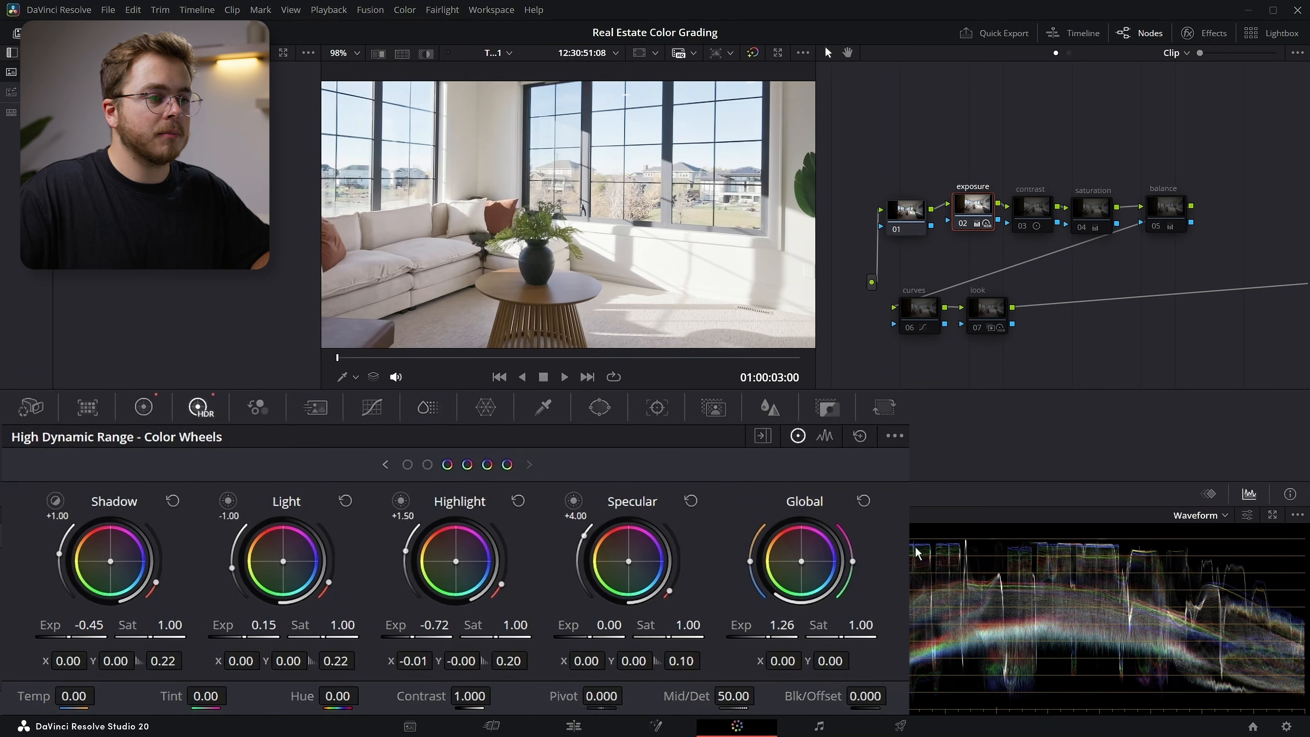
pyautogui.moveTo(417, 629); pyautogui.dragTo(442, 614)
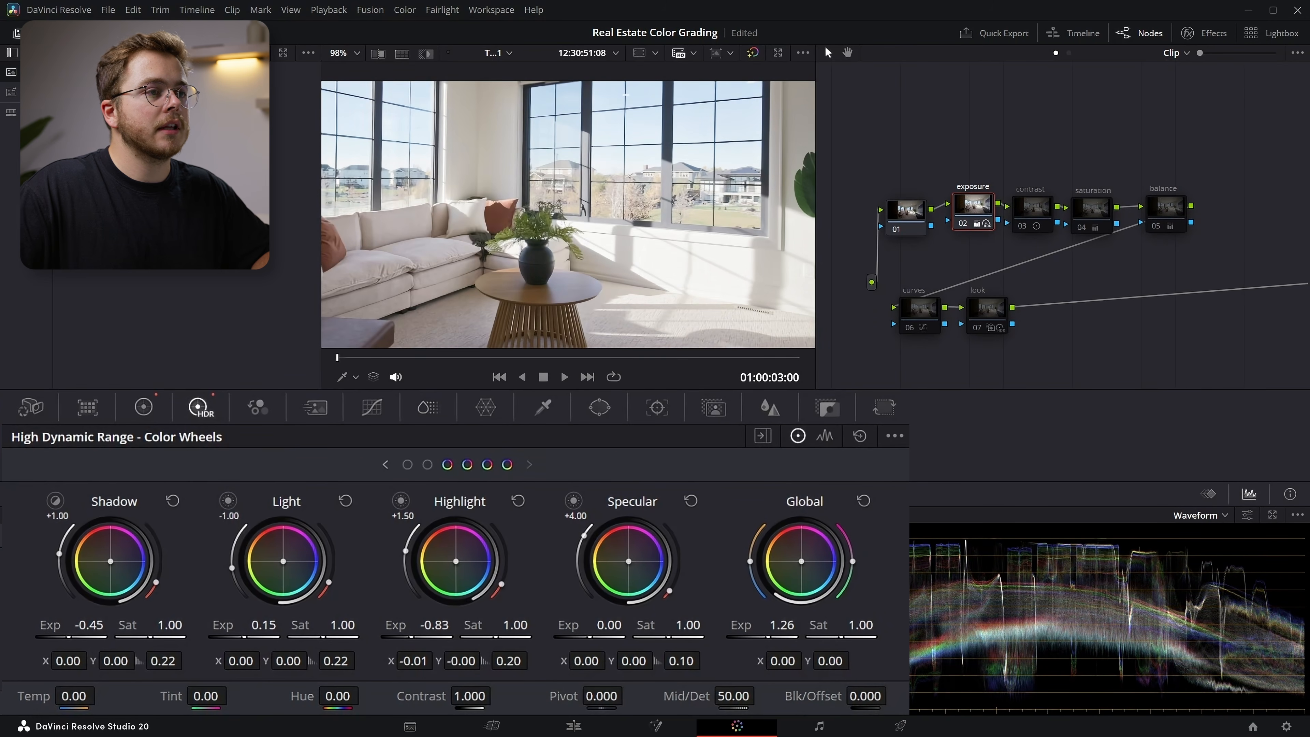
# Step: Compare the living room before and after by bypassing and restoring the grade, and review other frames of the clip
pyautogui.scroll(-5, 642, 182)
pyautogui.click(752, 53)
pyautogui.click(752, 52)
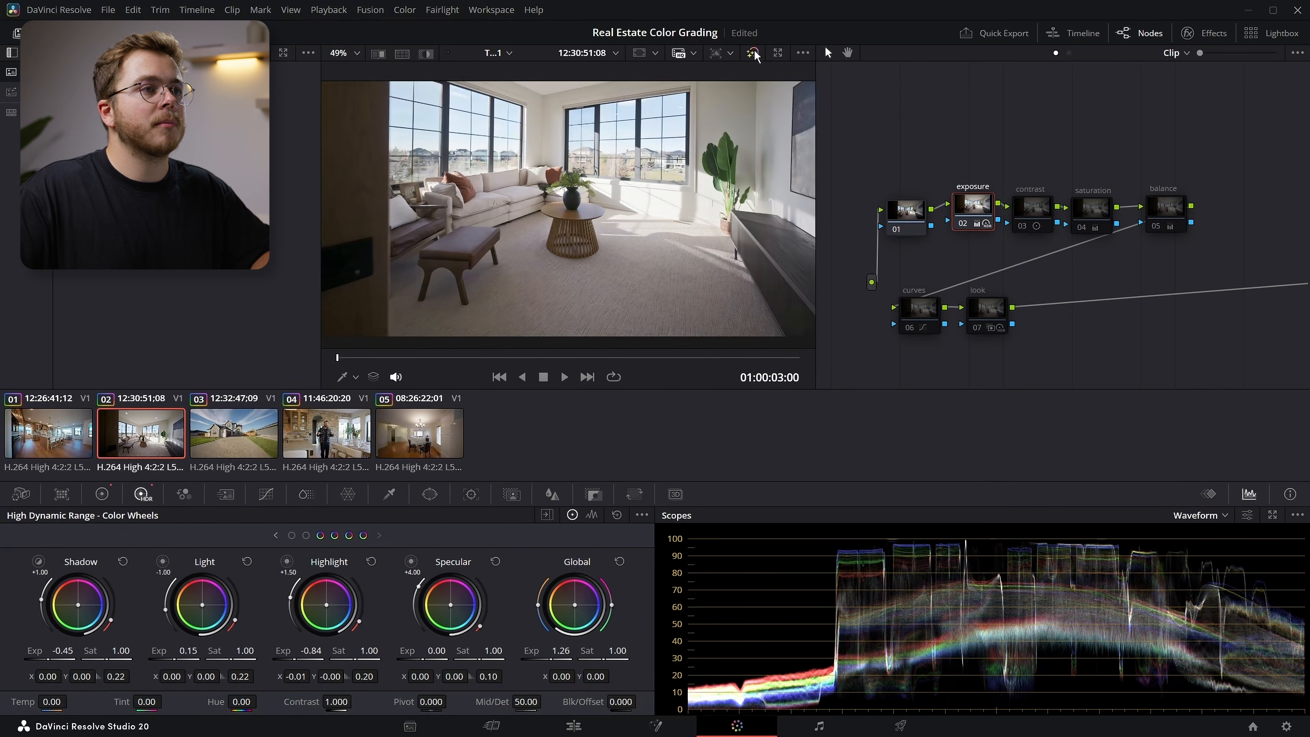
pyautogui.scroll(2, 657, 182)
pyautogui.scroll(-1, 658, 187)
pyautogui.click(573, 358)
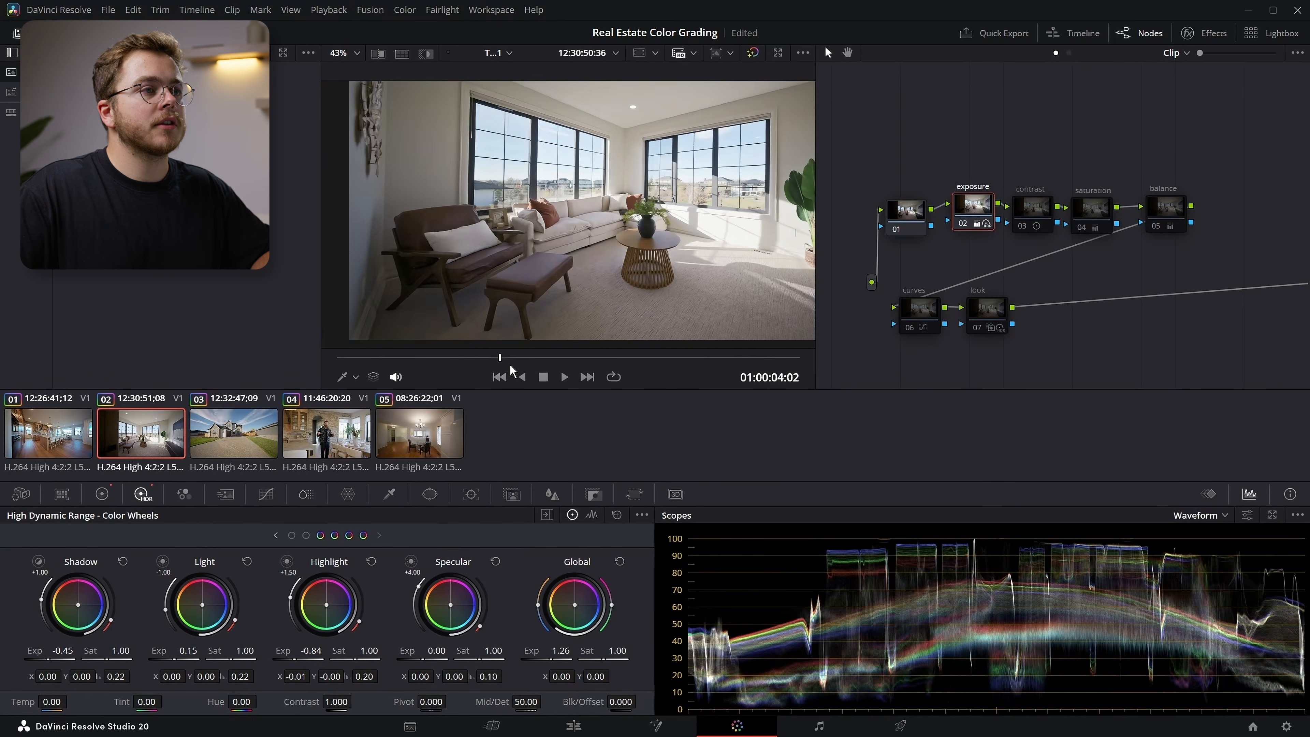
pyautogui.moveTo(575, 360); pyautogui.dragTo(421, 357)
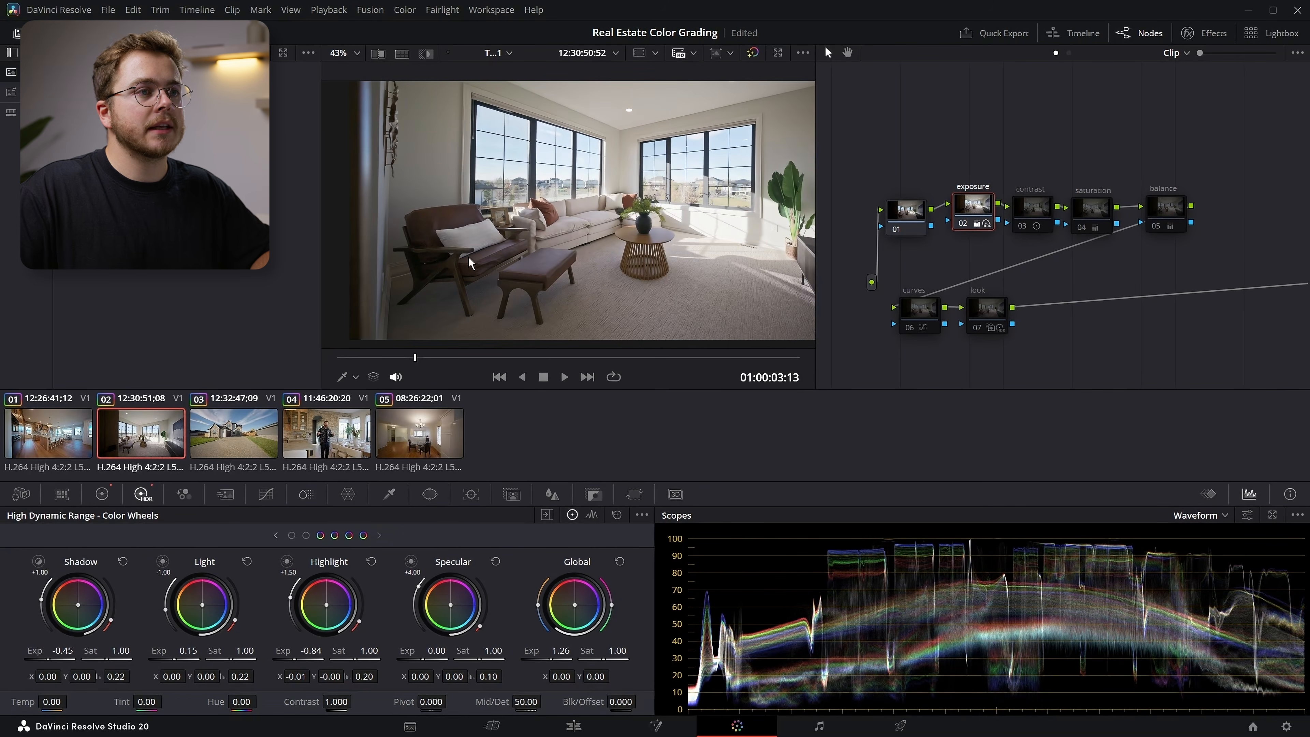
# Step: Enable the contrast and saturation nodes on the living room clip
pyautogui.click(1026, 227)
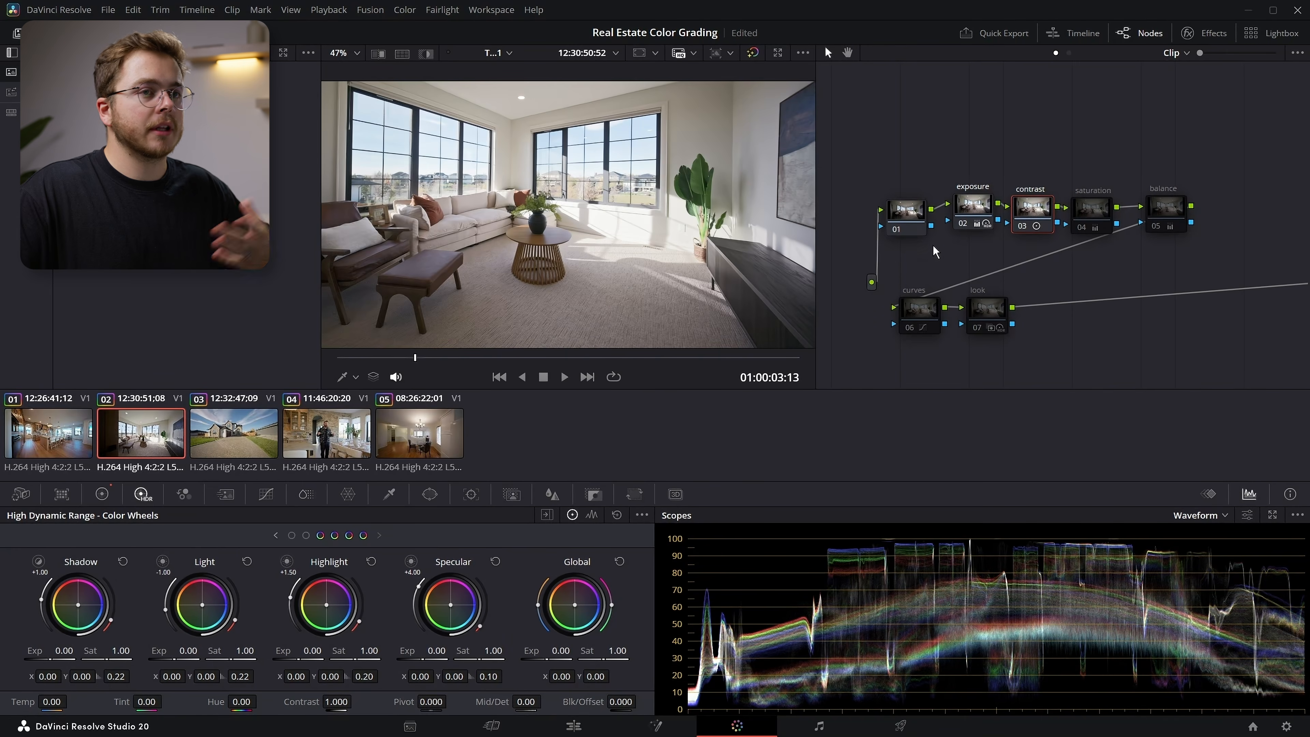
pyautogui.moveTo(557, 268); pyautogui.dragTo(604, 251)
pyautogui.click(1082, 227)
# Step: Set the saturation node's primary gain to 1.45 on all channels
pyautogui.moveTo(728, 254)
pyautogui.mouseDown()
pyautogui.moveTo(548, 258)
pyautogui.moveTo(673, 226)
pyautogui.moveTo(720, 239)
pyautogui.mouseUp()
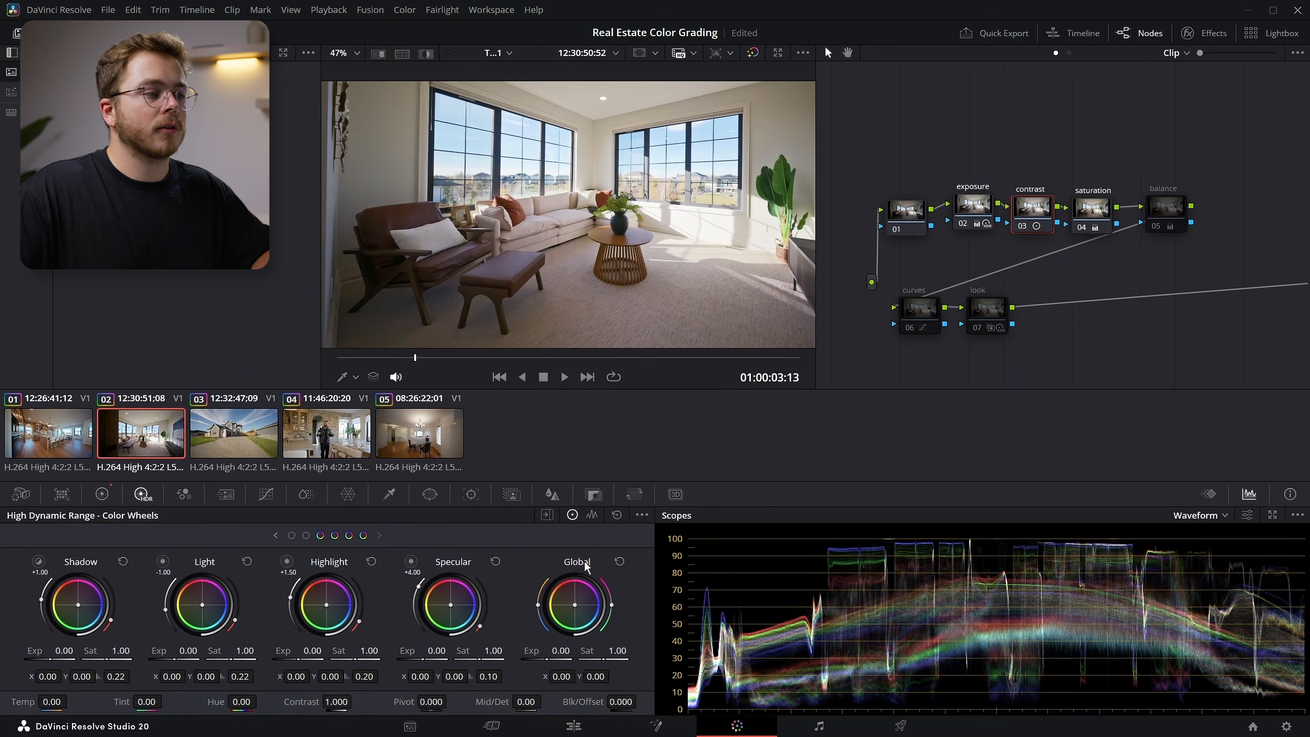
pyautogui.click(102, 494)
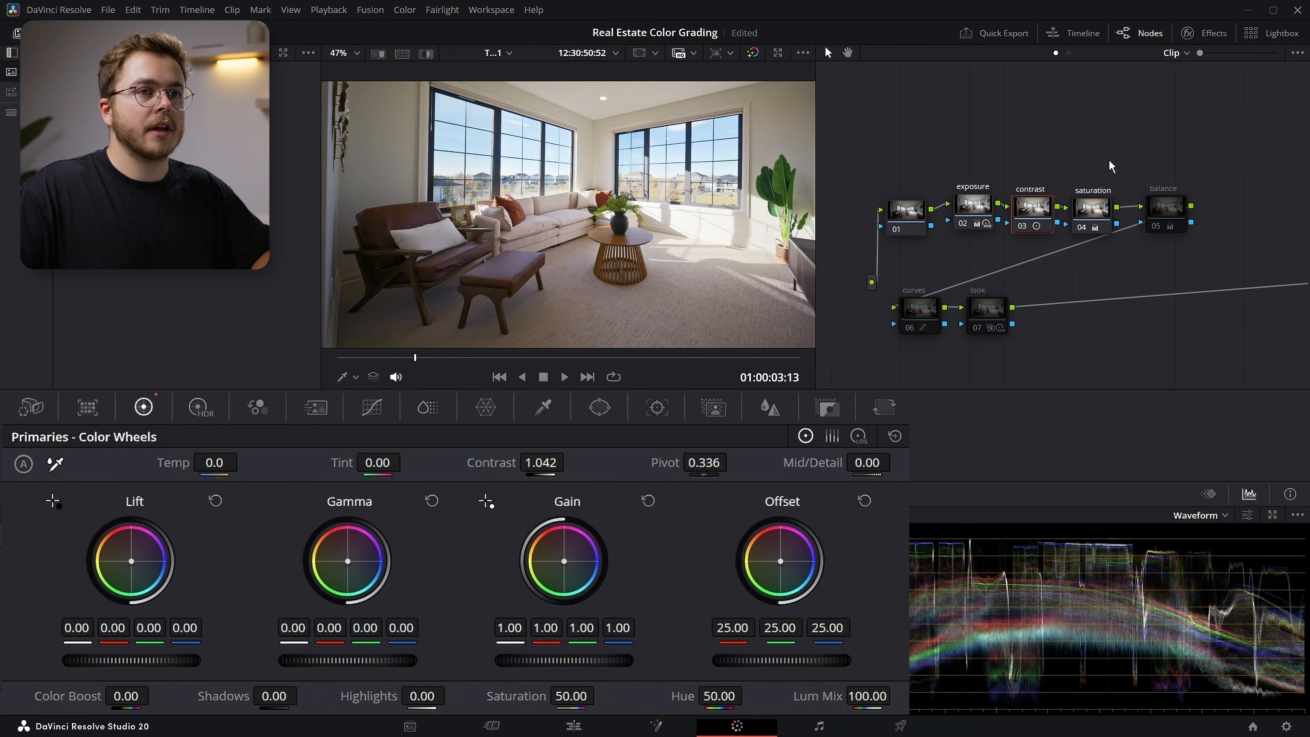
pyautogui.moveTo(571, 671); pyautogui.dragTo(595, 661)
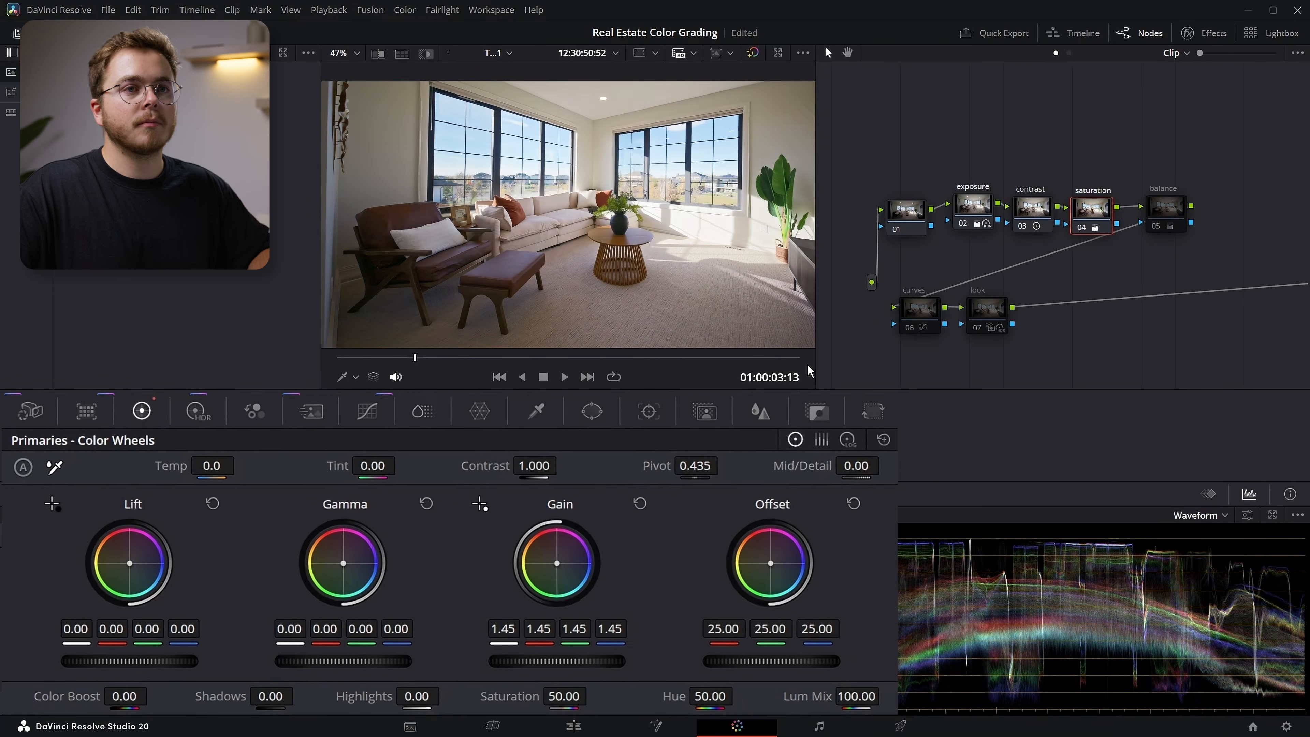
# Step: Enable the balance node and shift its gain toward blue, with red at 1.00, green at 0.99 and blue at 1.09
pyautogui.click(1156, 228)
pyautogui.scroll(-2, 690, 251)
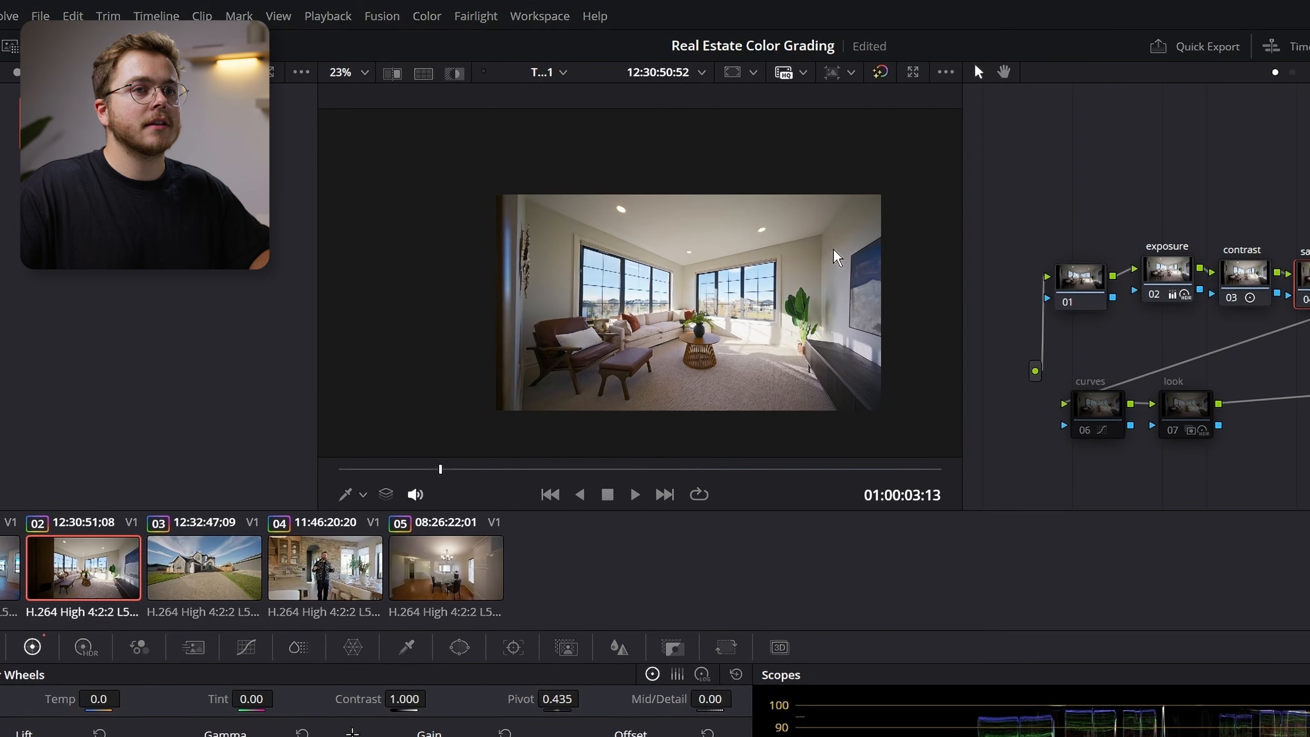
pyautogui.scroll(1, 787, 254)
pyautogui.scroll(3, 503, 283)
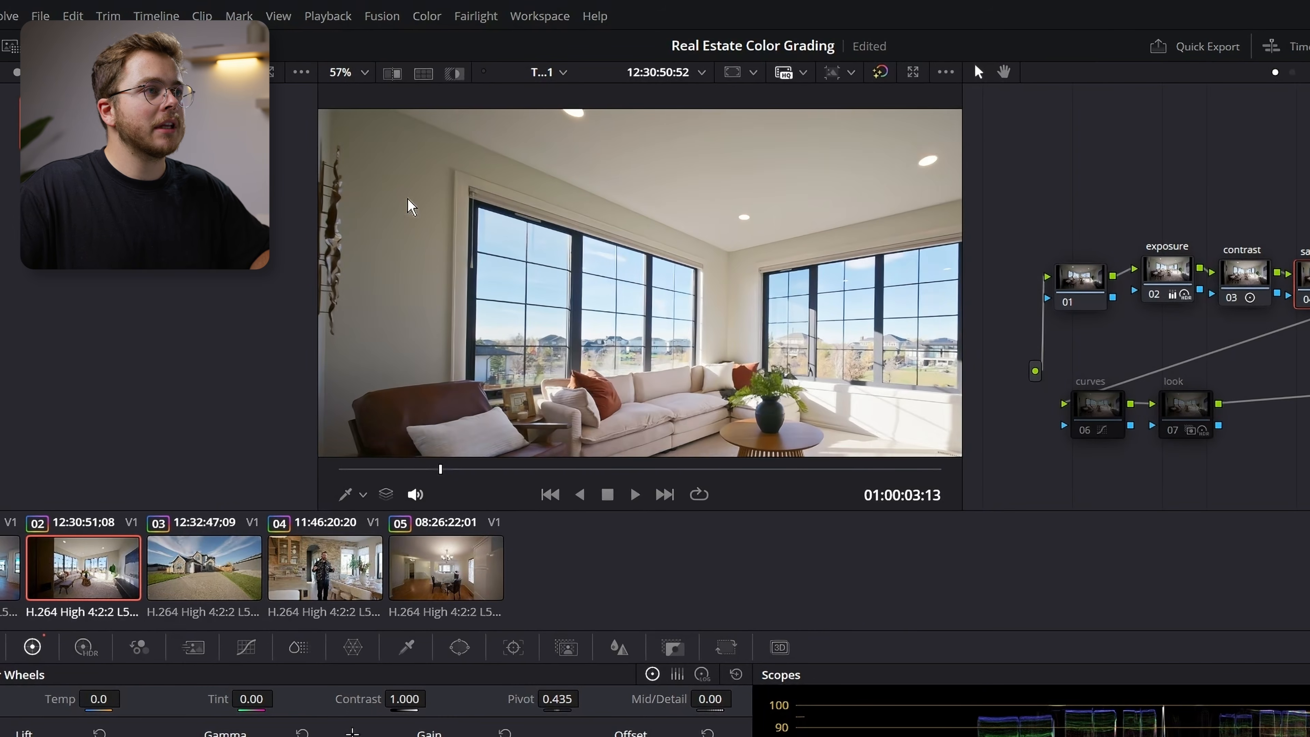
pyautogui.moveTo(830, 340); pyautogui.dragTo(648, 284)
pyautogui.scroll(-6, 649, 283)
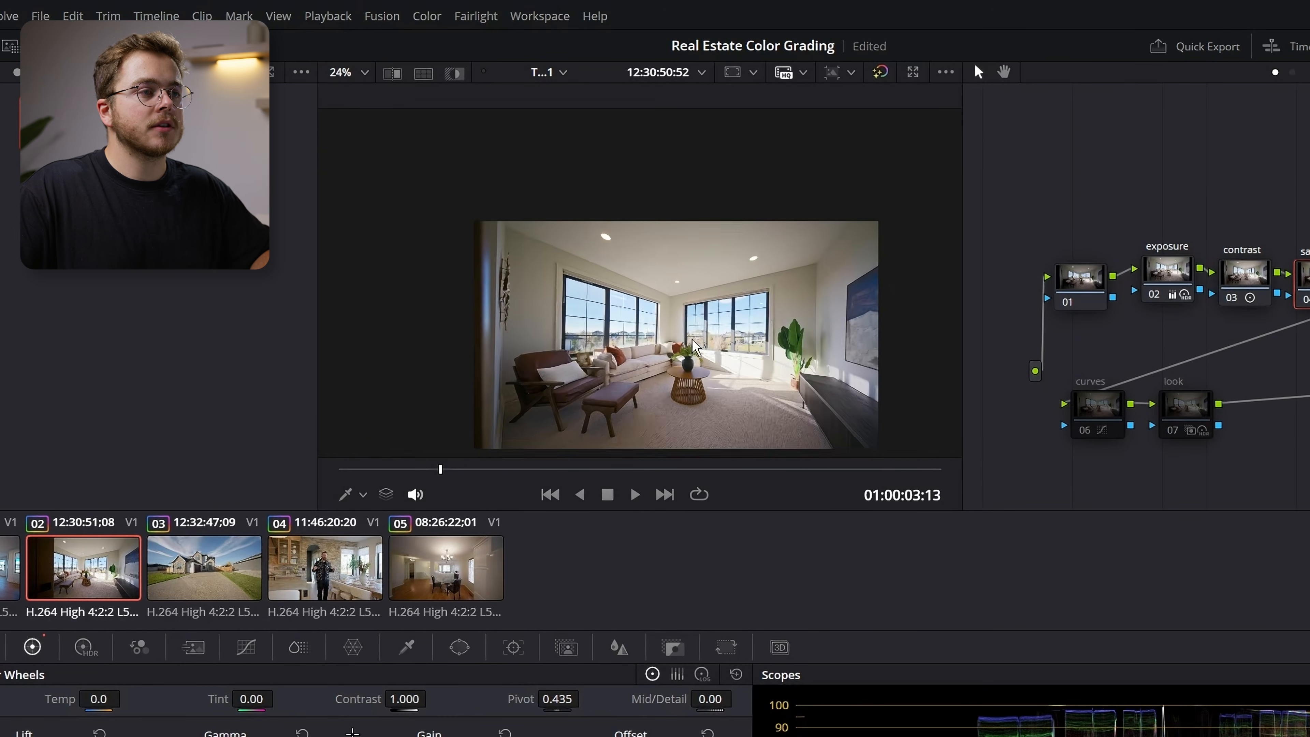
pyautogui.click(1167, 214)
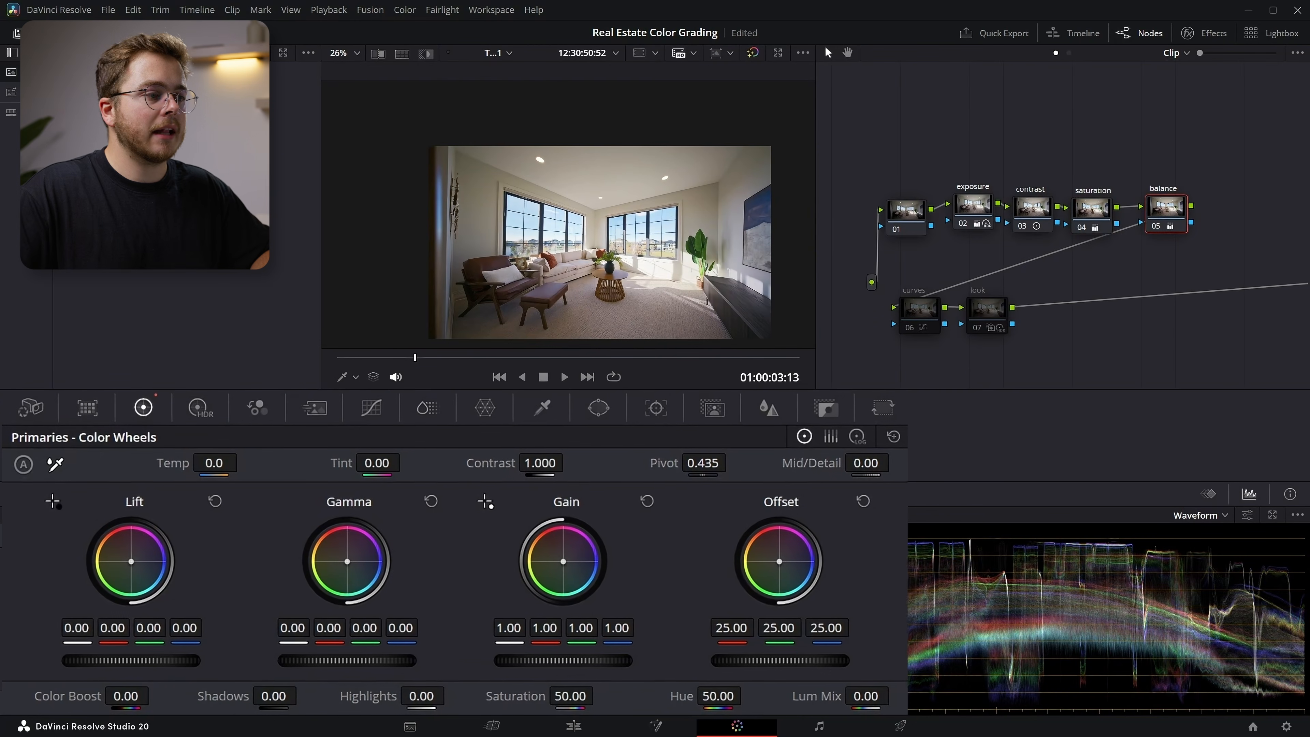
pyautogui.scroll(2, 614, 284)
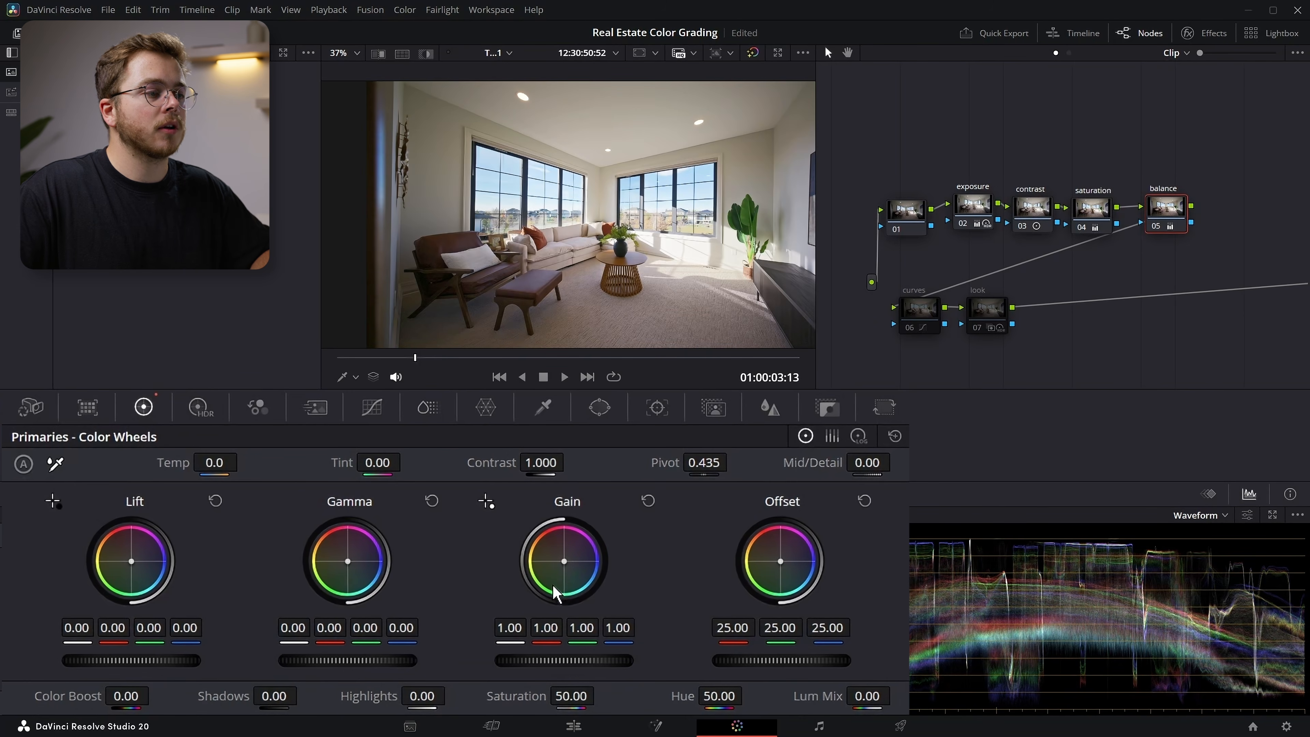
pyautogui.moveTo(564, 560); pyautogui.dragTo(566, 561)
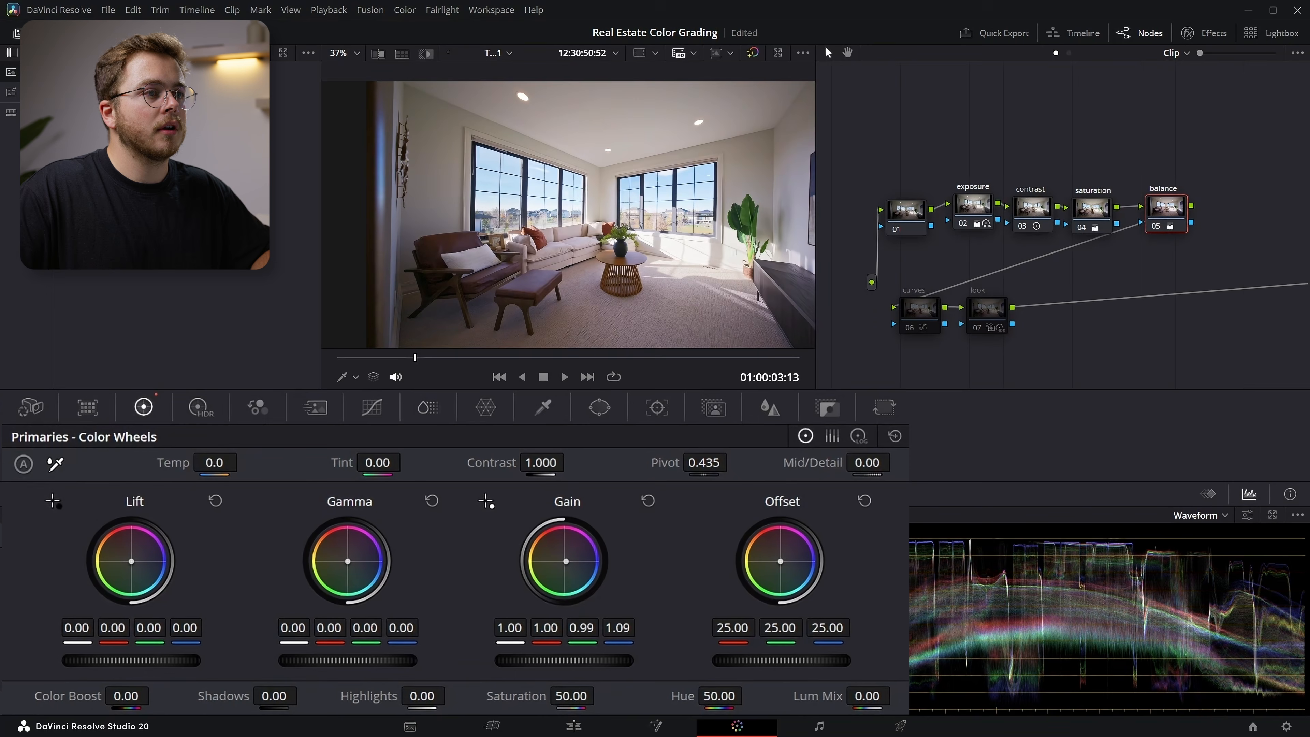
# Step: Reduce the balance node's key output gain to 0.681 and compare the living room with the grade bypassed and restored
pyautogui.moveTo(616, 338); pyautogui.dragTo(623, 296)
pyautogui.moveTo(665, 197); pyautogui.dragTo(654, 236)
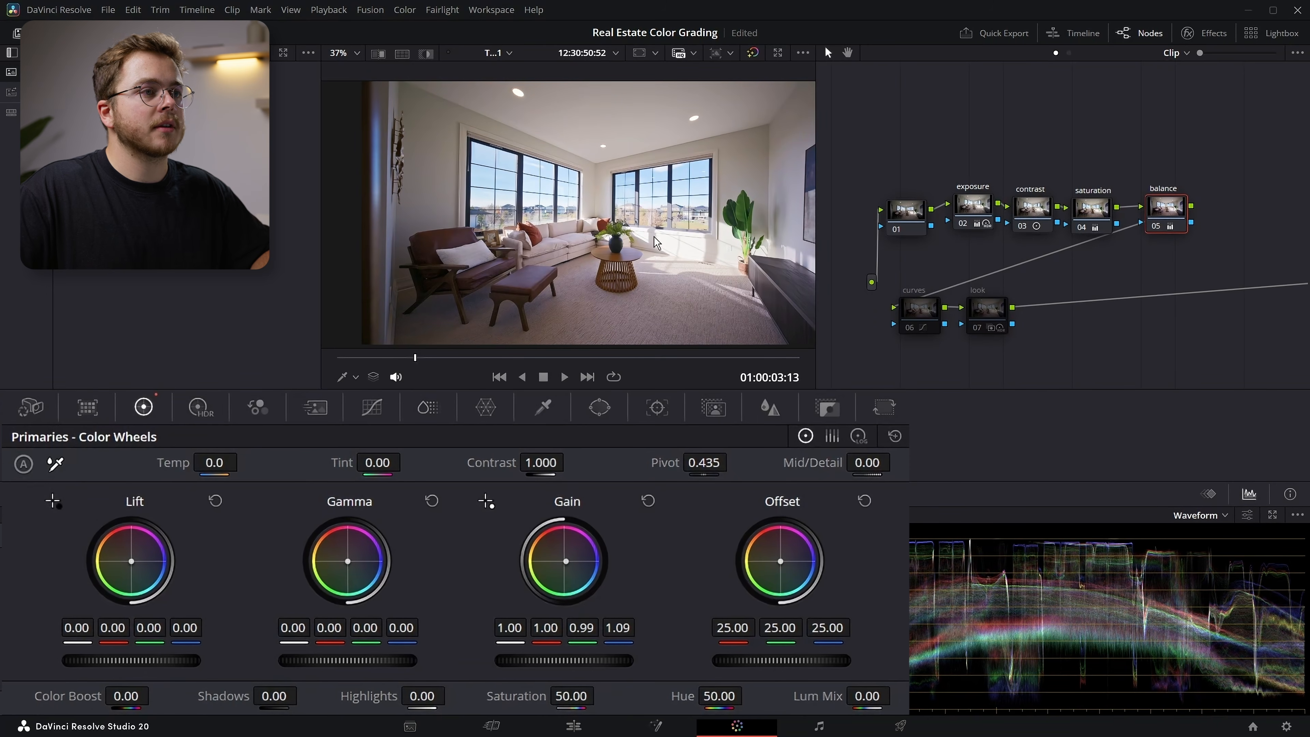
pyautogui.click(826, 407)
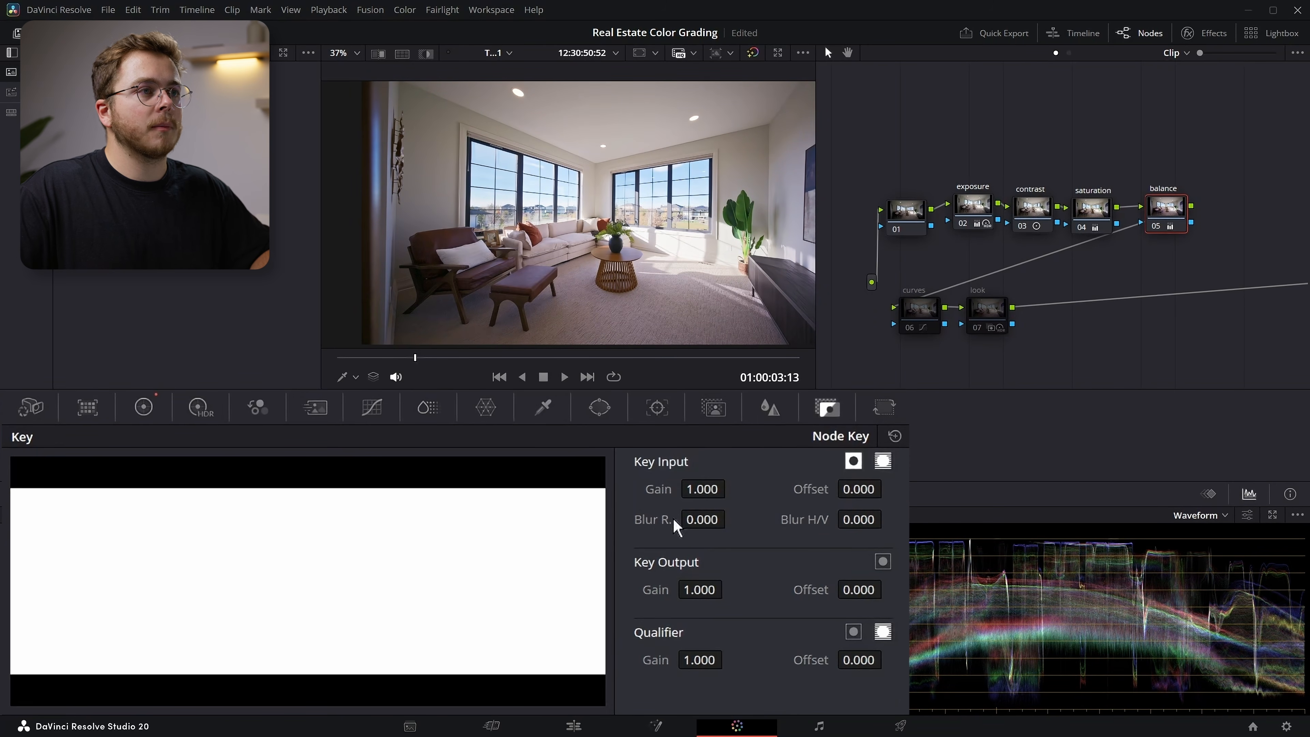
pyautogui.scroll(5, 588, 178)
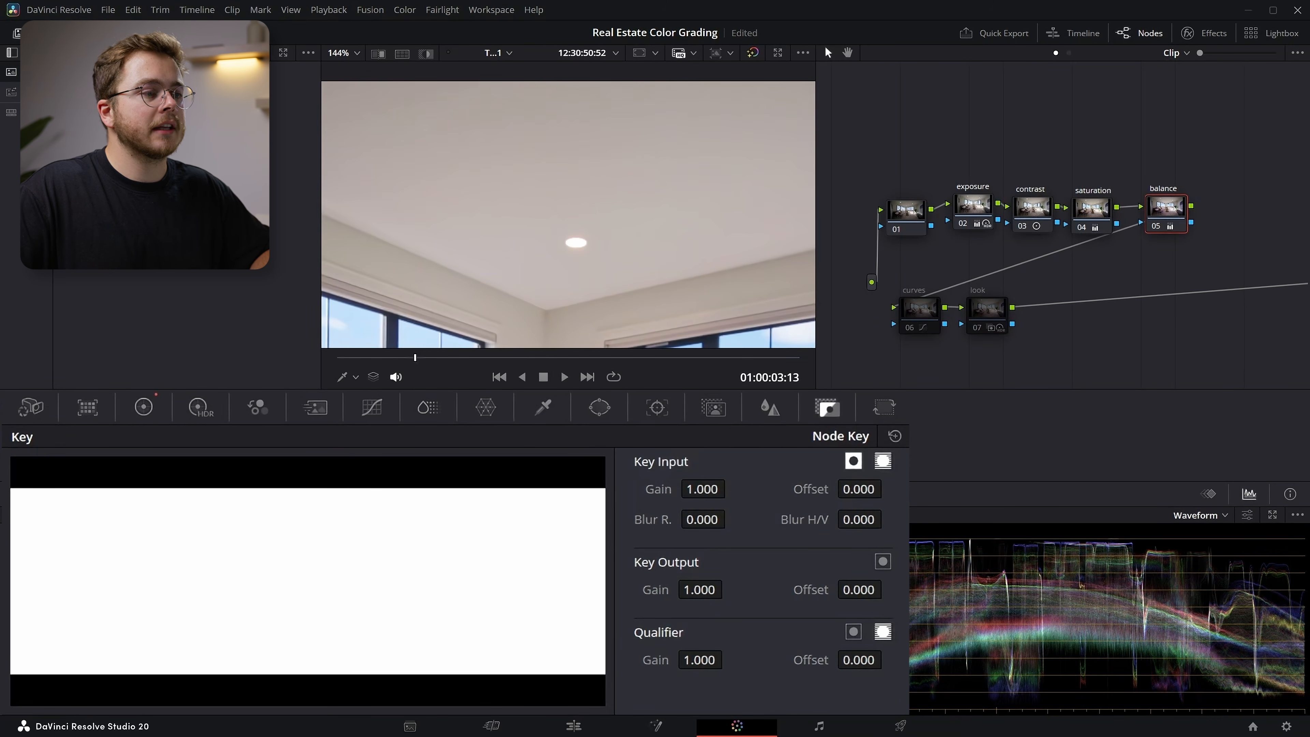
pyautogui.moveTo(728, 589); pyautogui.dragTo(728, 589)
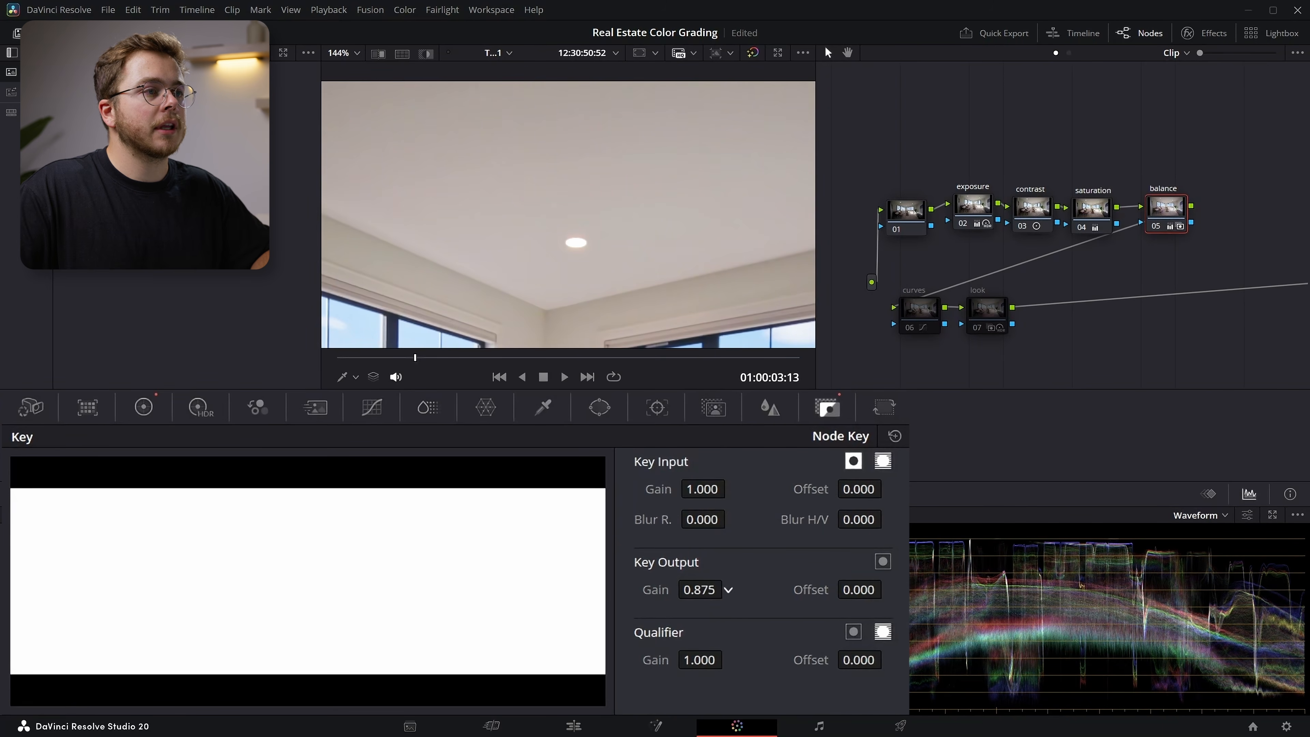
pyautogui.moveTo(728, 589); pyautogui.dragTo(716, 590)
pyautogui.scroll(-3, 649, 234)
pyautogui.scroll(-5, 650, 229)
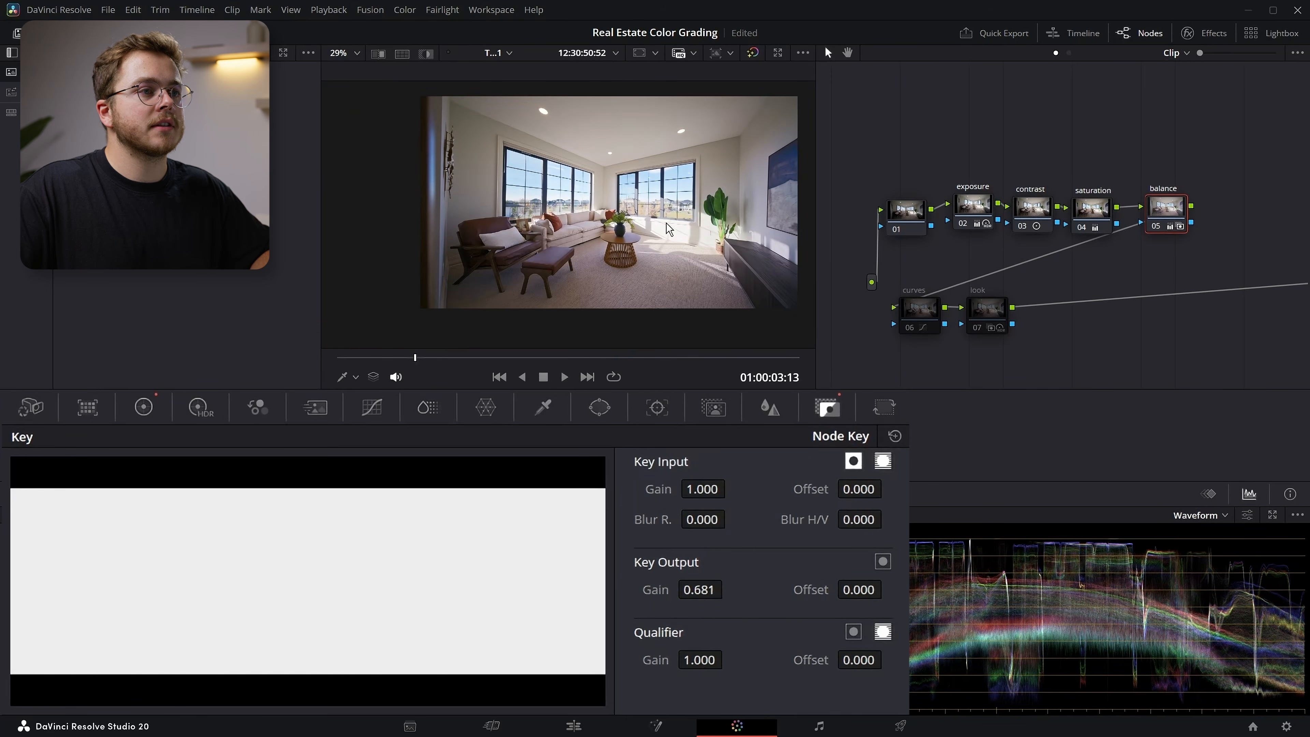
pyautogui.click(753, 54)
pyautogui.click(752, 54)
# Step: Enable and select the curves node on the living room clip, and examine the walls and ceiling for a color cast
pyautogui.scroll(4, 615, 260)
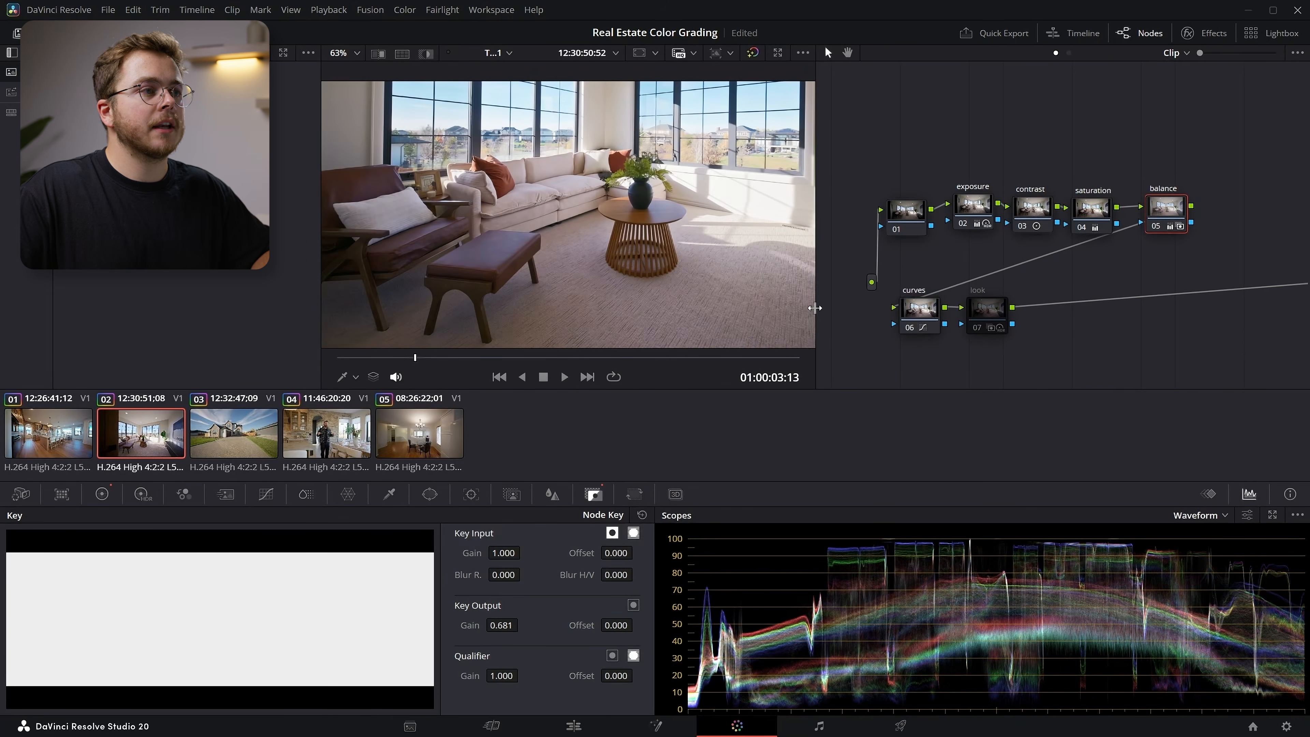
pyautogui.scroll(-4, 649, 247)
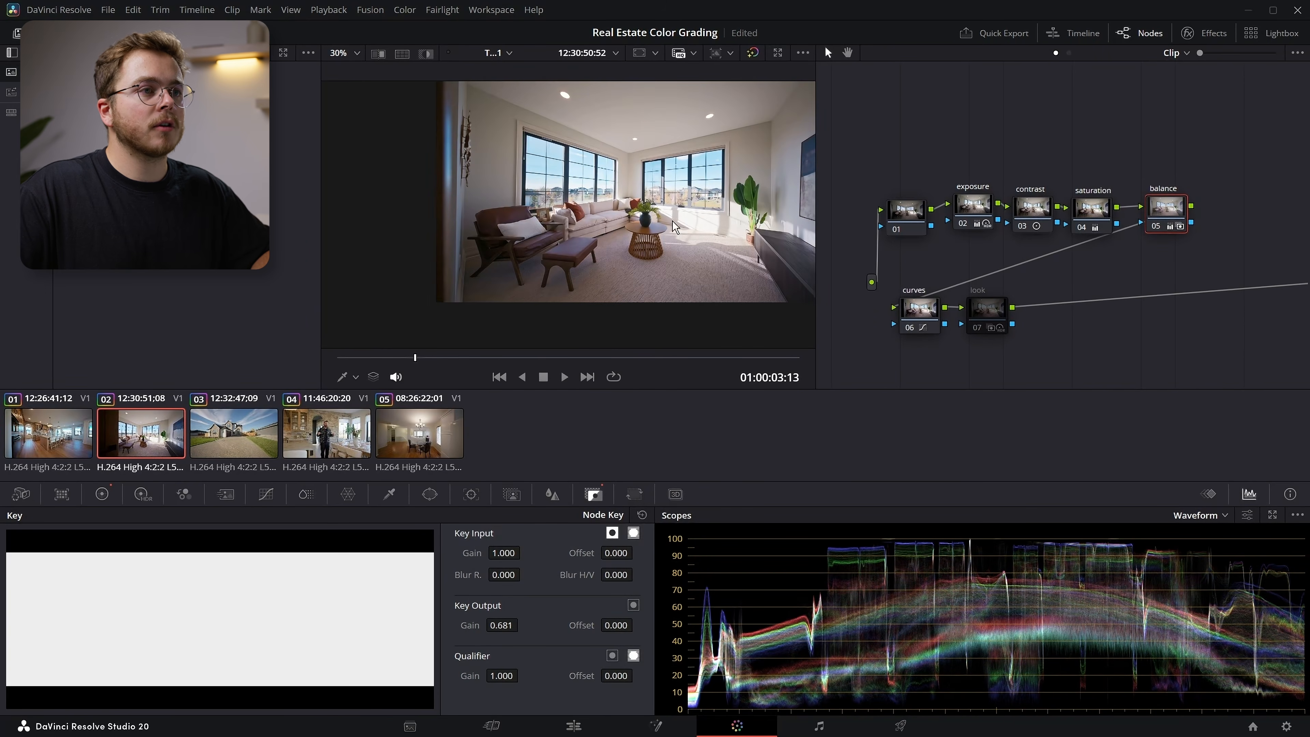
pyautogui.scroll(1, 649, 164)
pyautogui.scroll(1, 646, 258)
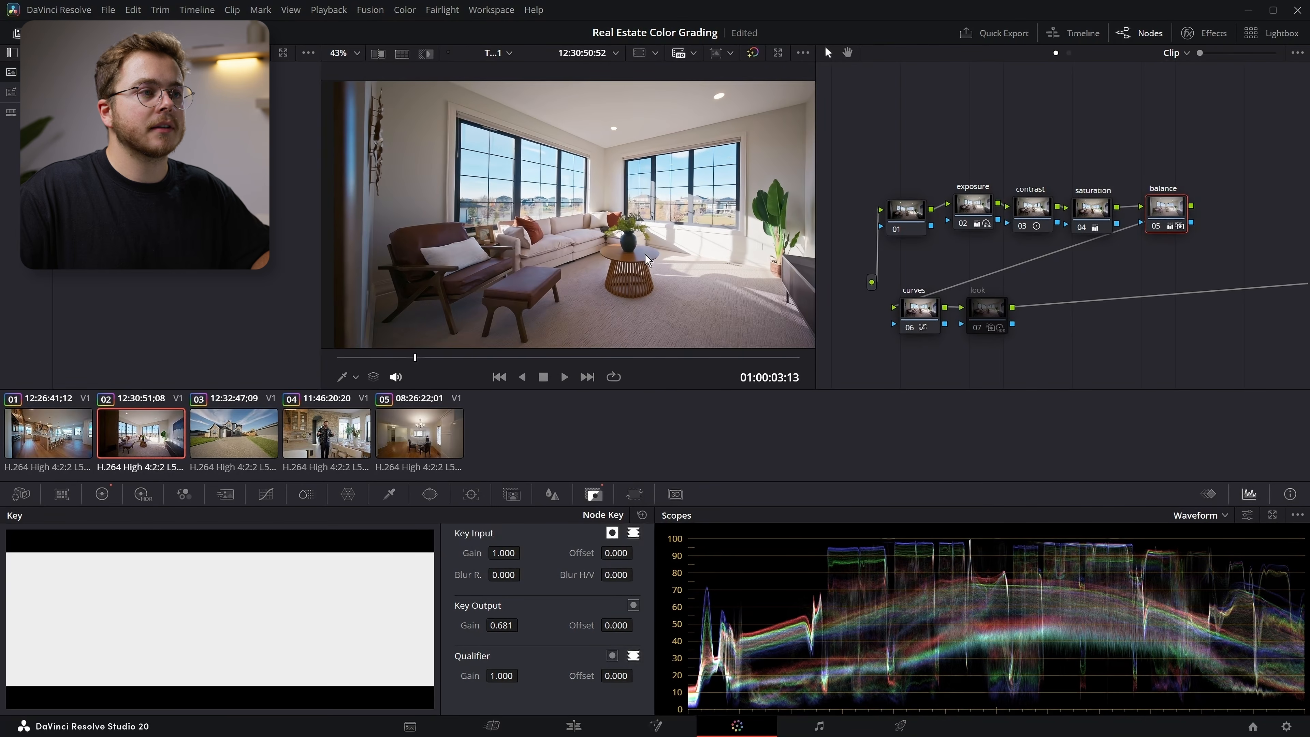
pyautogui.click(918, 313)
pyautogui.moveTo(394, 183); pyautogui.dragTo(446, 230)
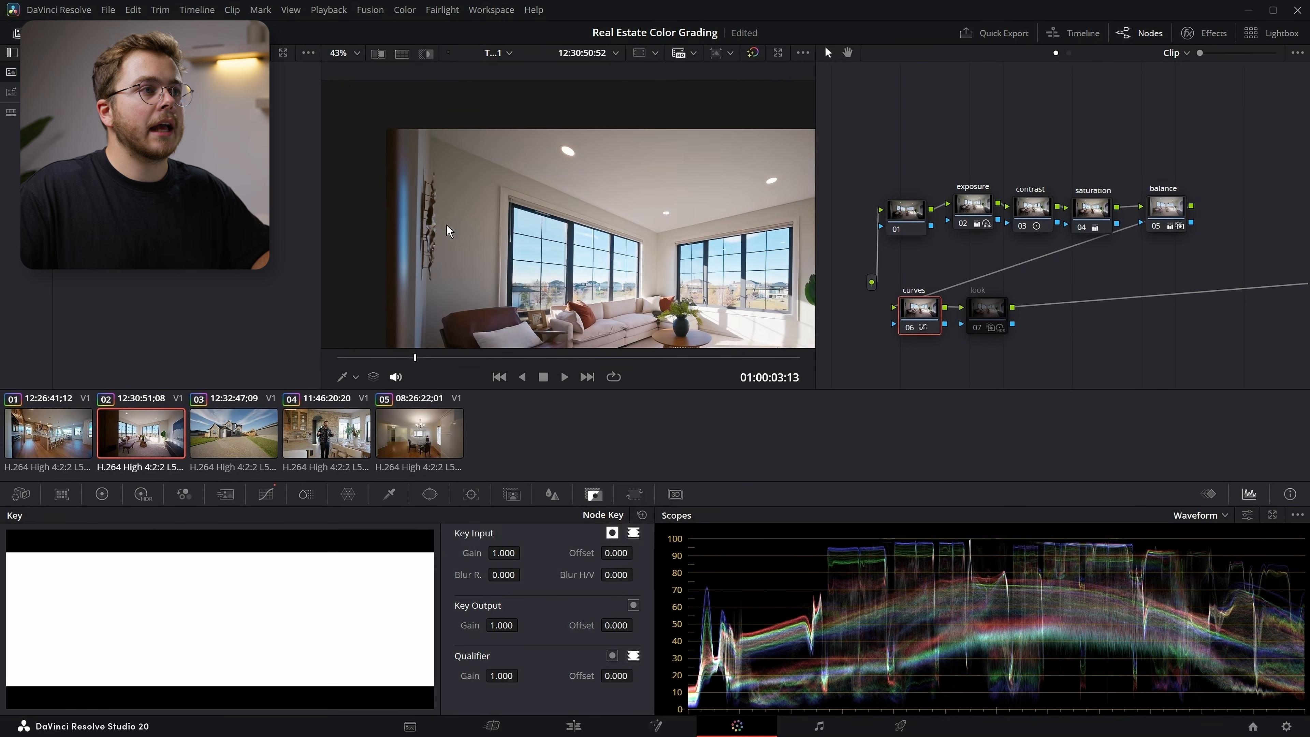
pyautogui.scroll(7, 445, 143)
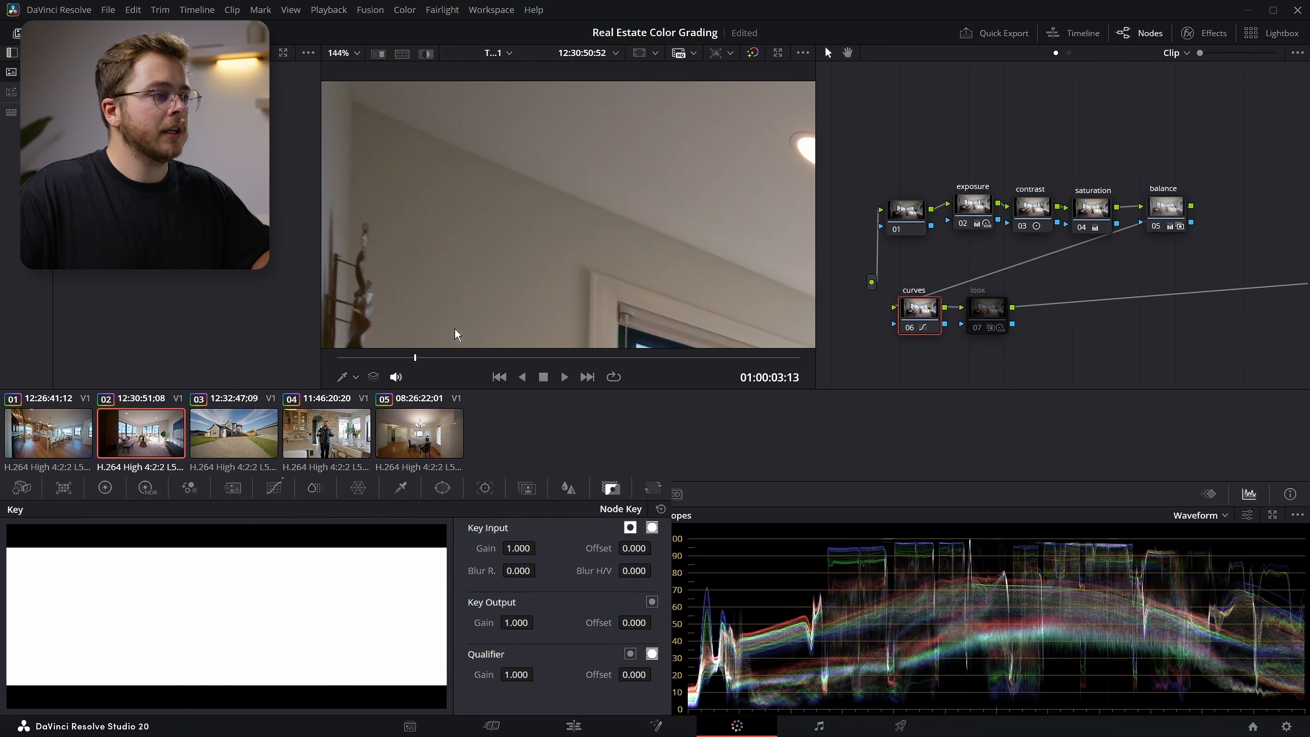
# Step: Desaturate the wall tint with a wide Hue Vs Sat dip, setting saturation to 0.80 at input hue 309.29
pyautogui.click(371, 407)
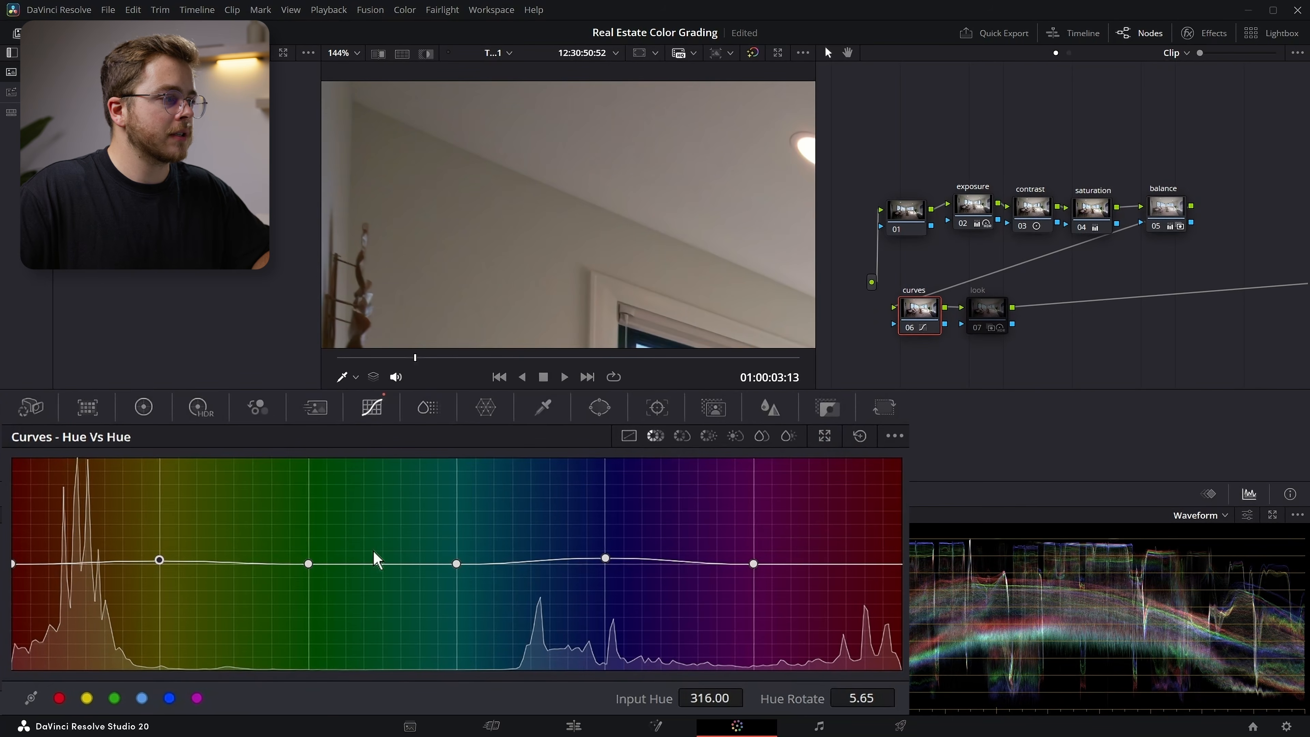
pyautogui.click(683, 430)
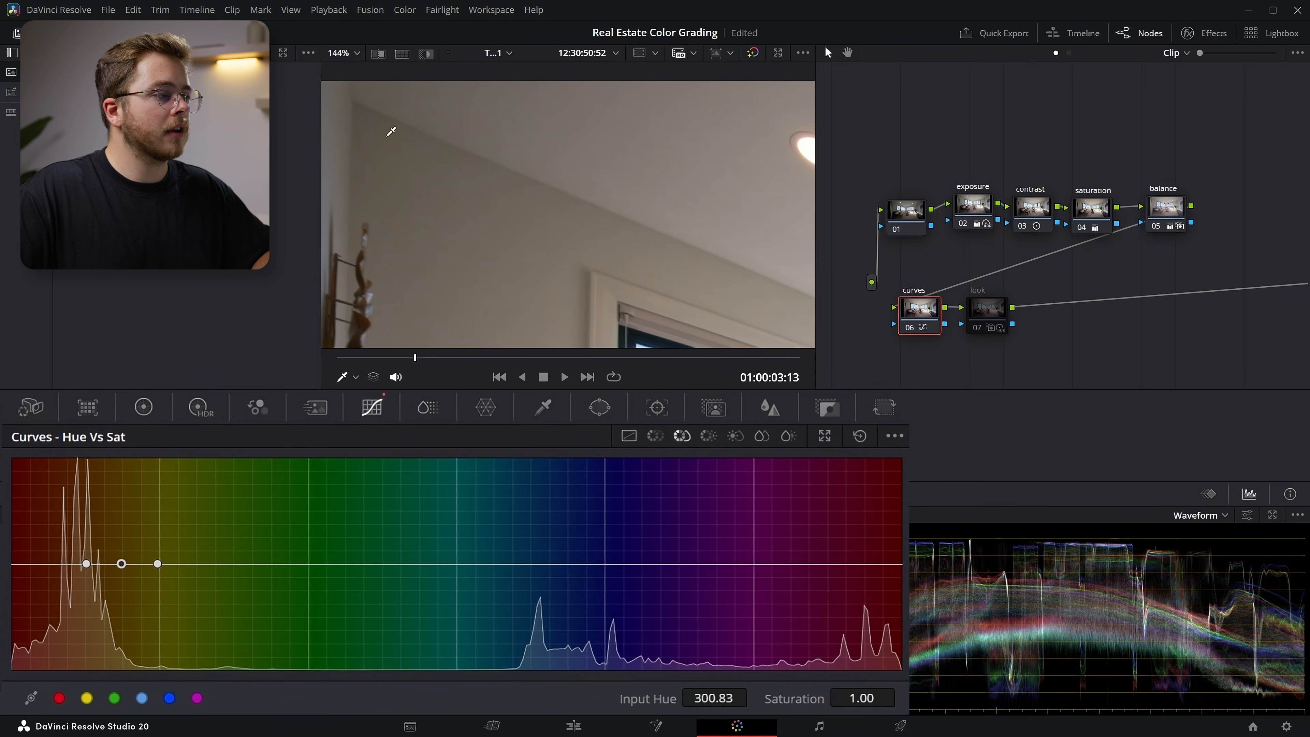
pyautogui.moveTo(157, 564); pyautogui.dragTo(140, 624)
pyautogui.moveTo(266, 565); pyautogui.dragTo(426, 564)
pyautogui.moveTo(86, 564); pyautogui.dragTo(62, 564)
pyautogui.moveTo(136, 616); pyautogui.dragTo(143, 586)
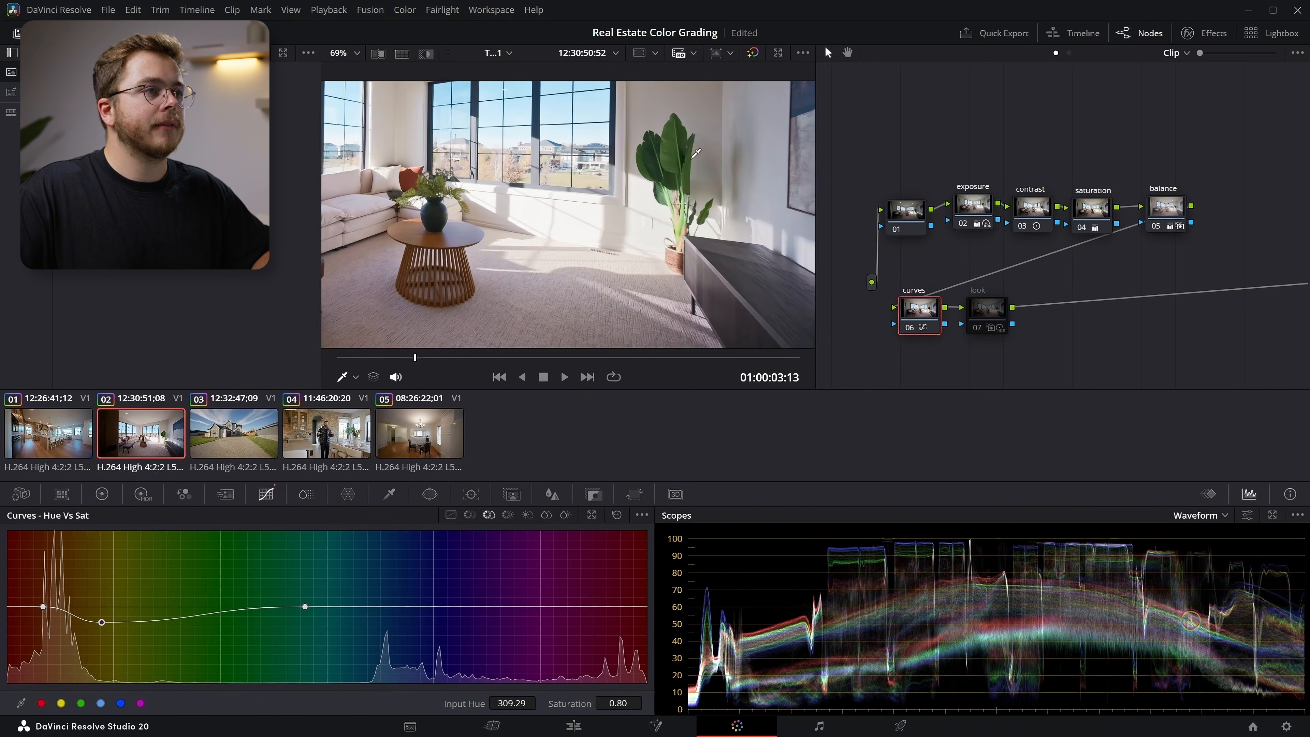
# Step: Check the plant, then deepen the Hue Vs Sat dip to saturation 0.73 at input hue 315.04
pyautogui.scroll(6, 690, 158)
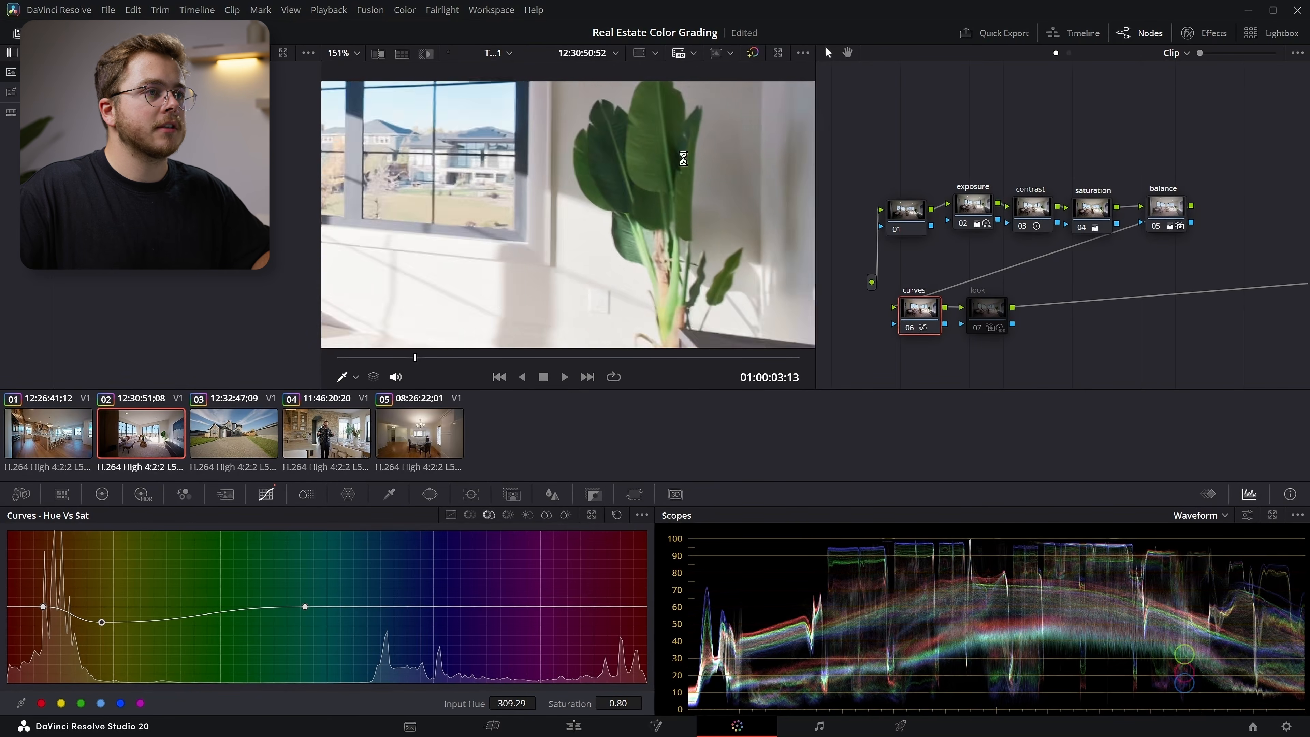
pyautogui.scroll(-3, 603, 179)
pyautogui.moveTo(600, 178); pyautogui.dragTo(732, 299)
pyautogui.hotkey('shift', 'z')
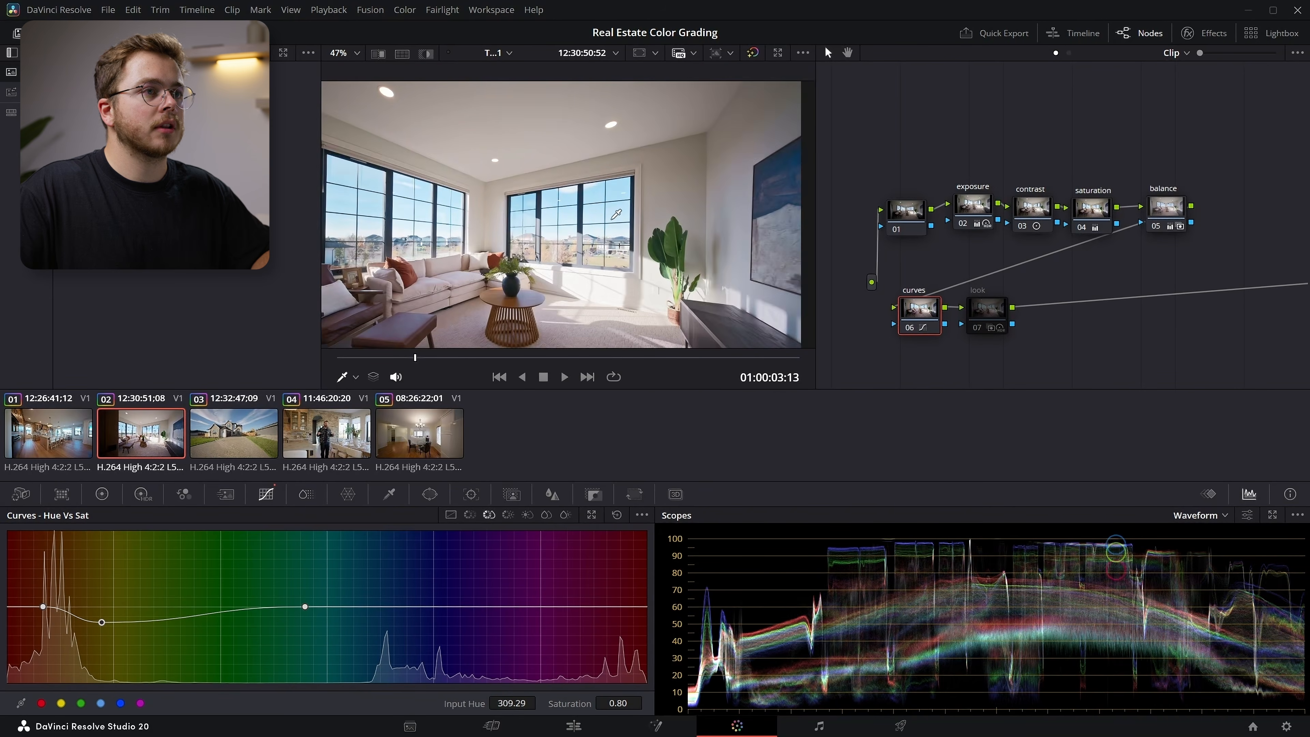
pyautogui.moveTo(103, 627); pyautogui.dragTo(115, 631)
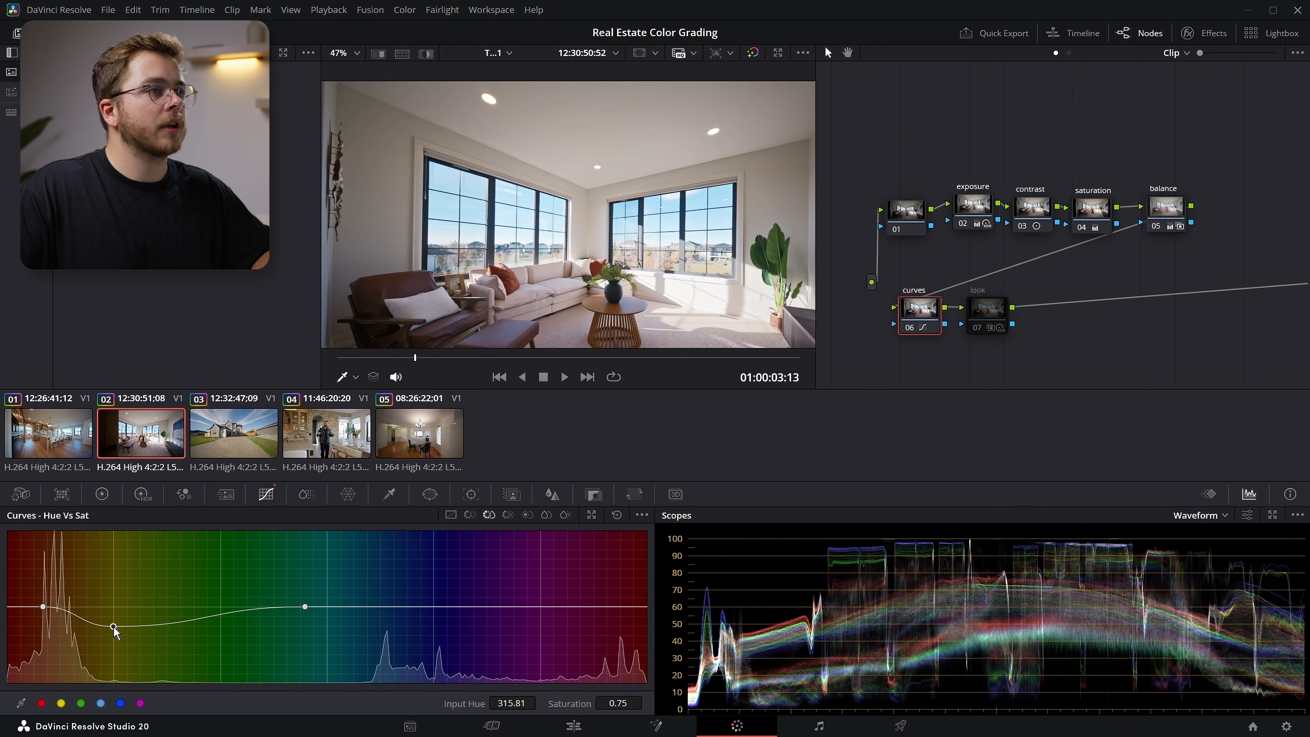
pyautogui.scroll(-1, 605, 299)
pyautogui.moveTo(603, 302); pyautogui.dragTo(547, 240)
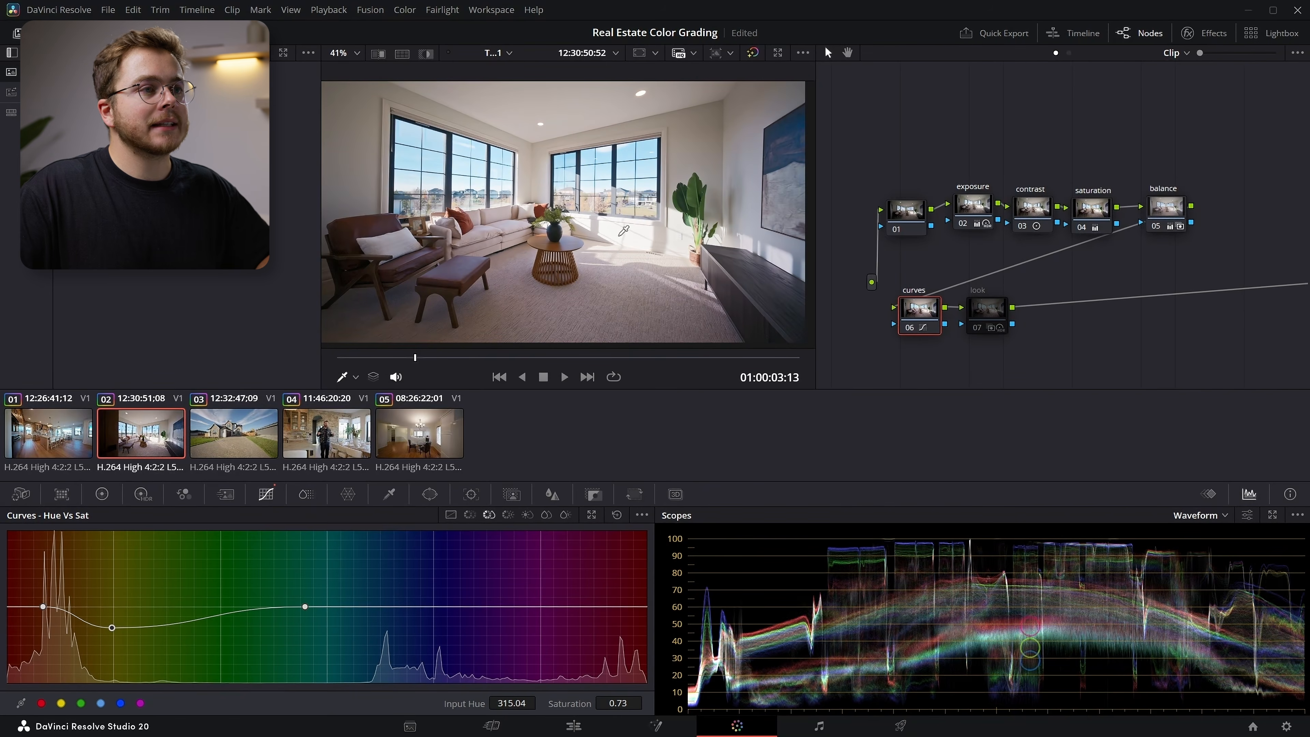
# Step: Compare the living room with the look node on and off, examining the sky and houses through the windows
pyautogui.click(979, 331)
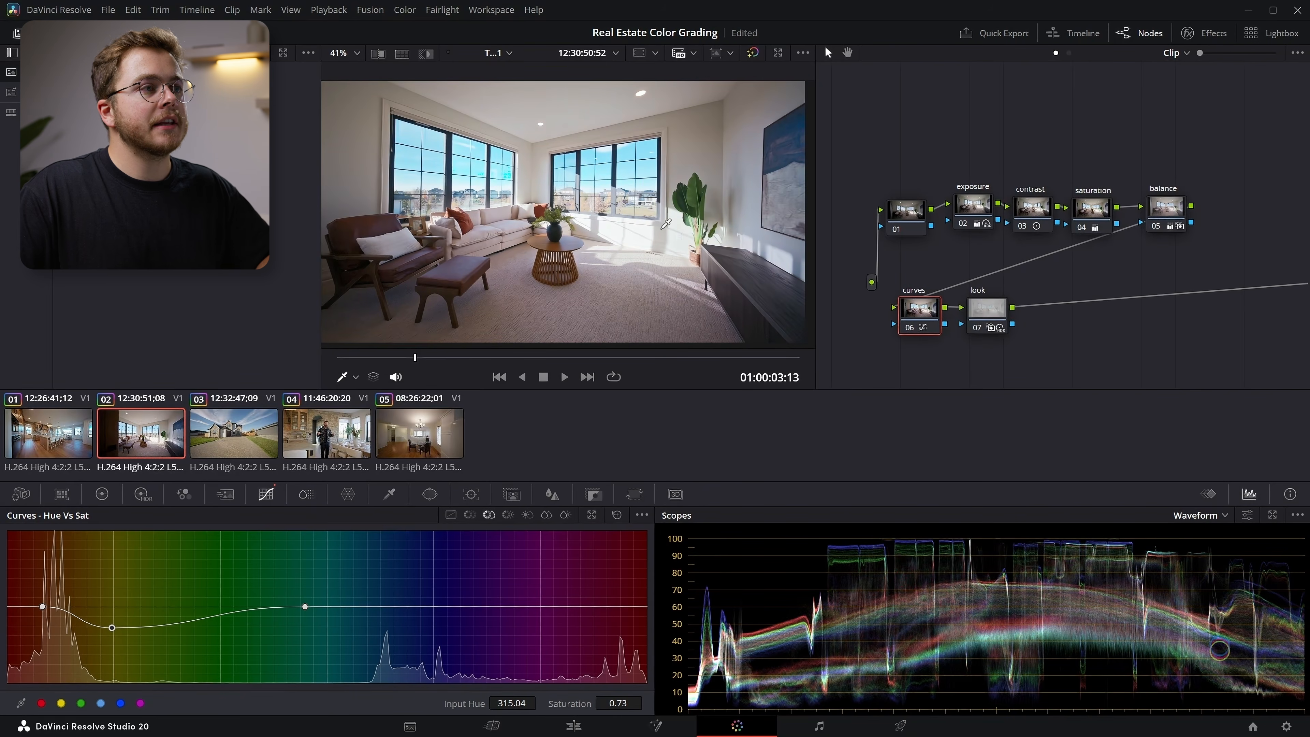
pyautogui.scroll(6, 493, 181)
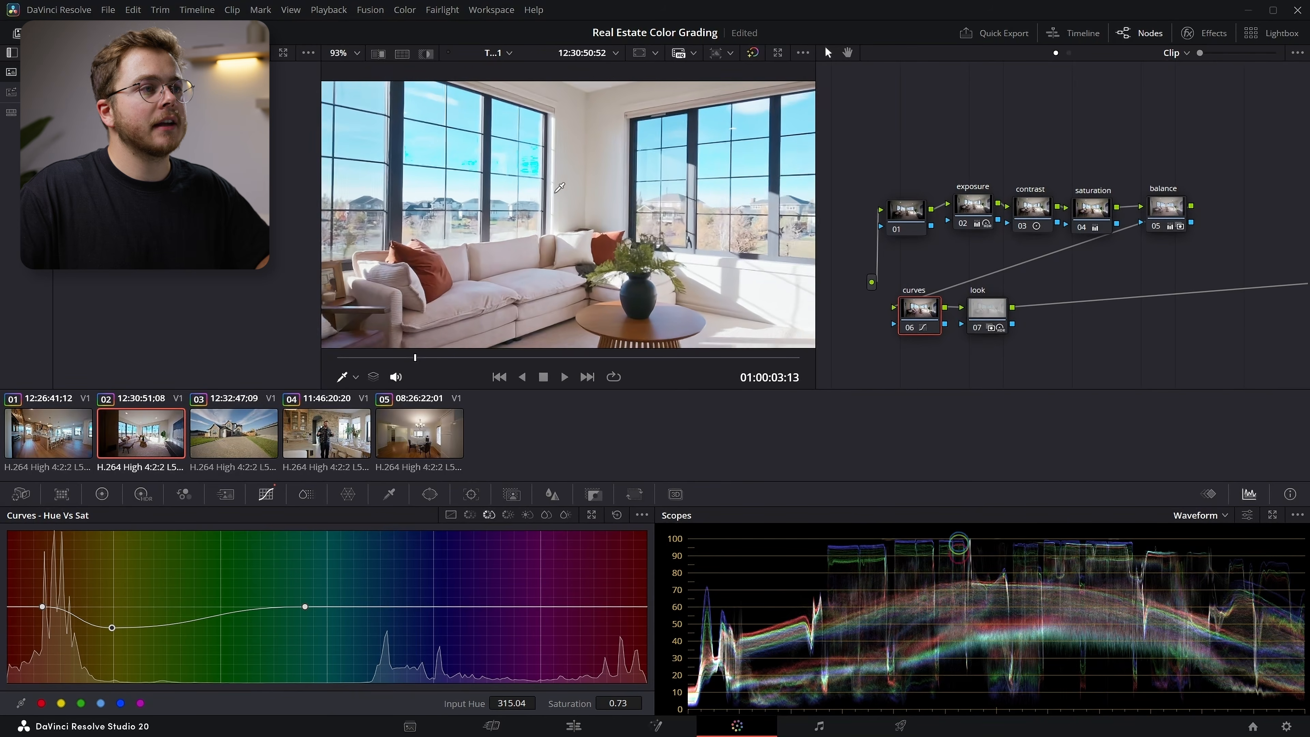
pyautogui.click(979, 330)
pyautogui.scroll(-4, 470, 151)
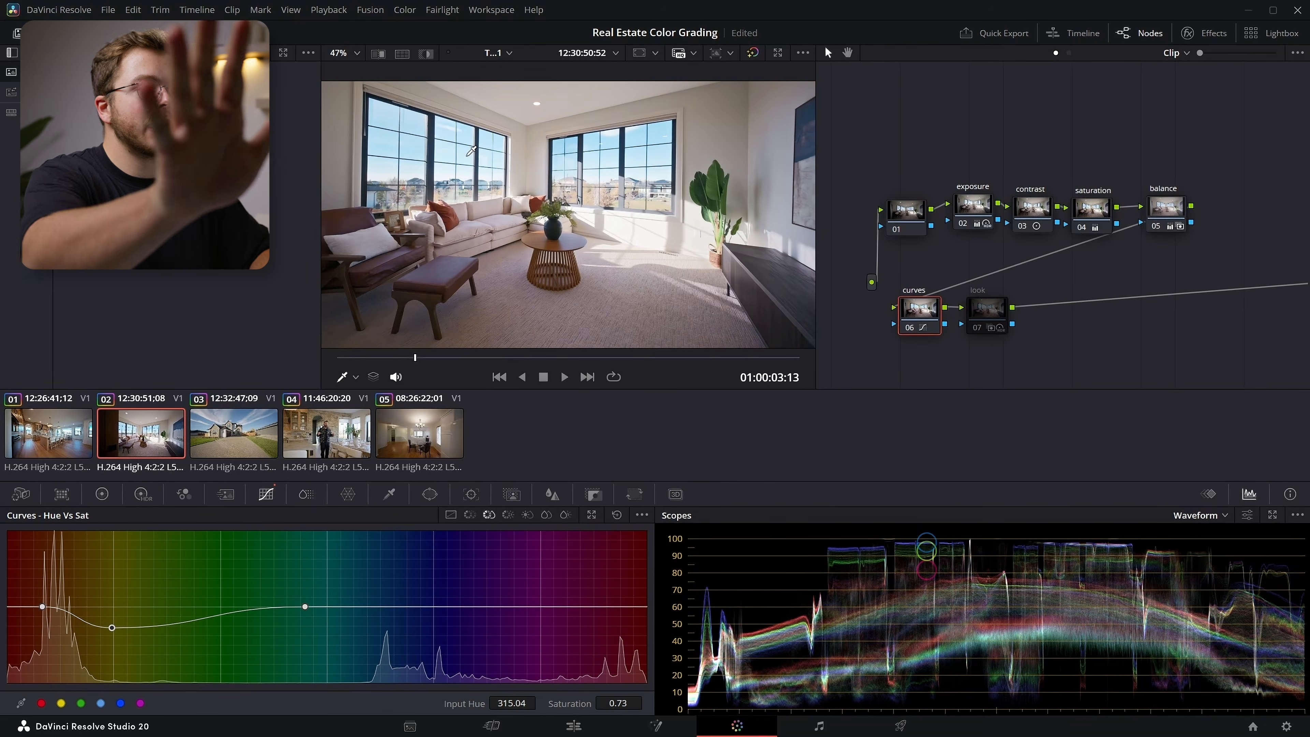
pyautogui.click(978, 317)
pyautogui.scroll(7, 667, 139)
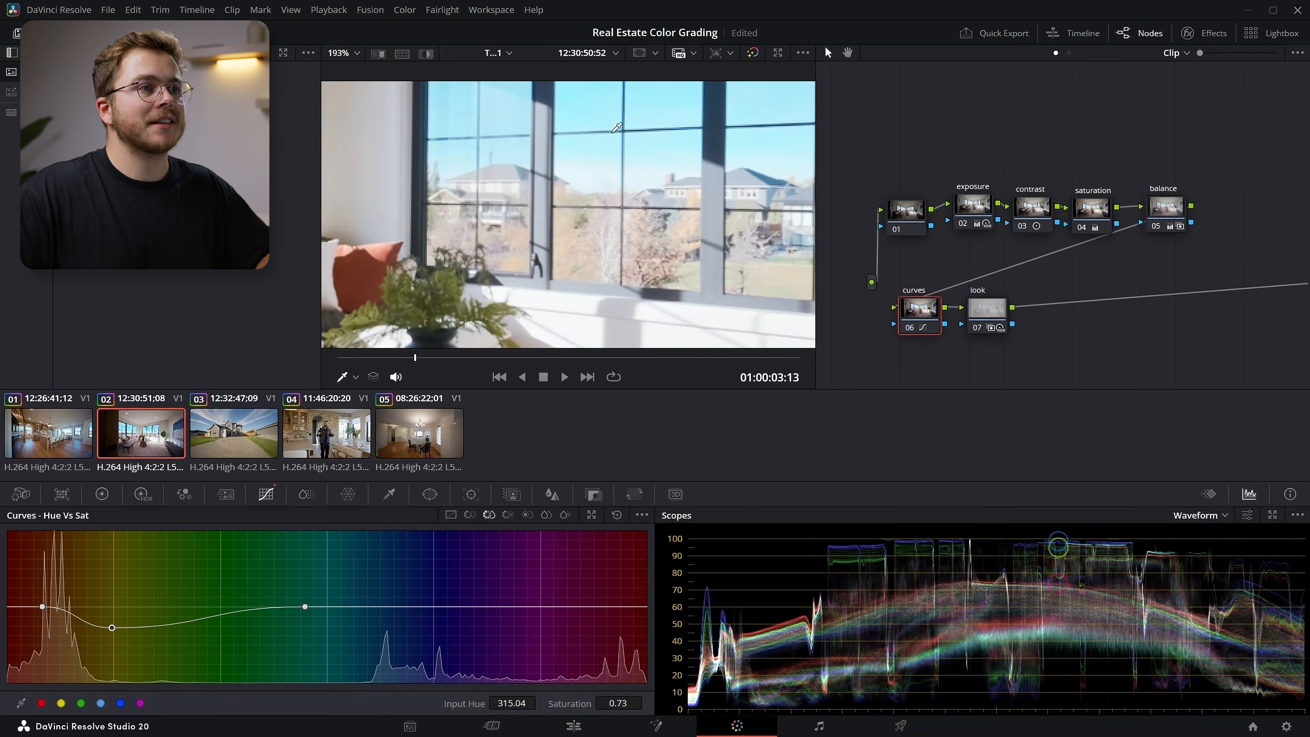
pyautogui.moveTo(662, 144); pyautogui.dragTo(614, 283)
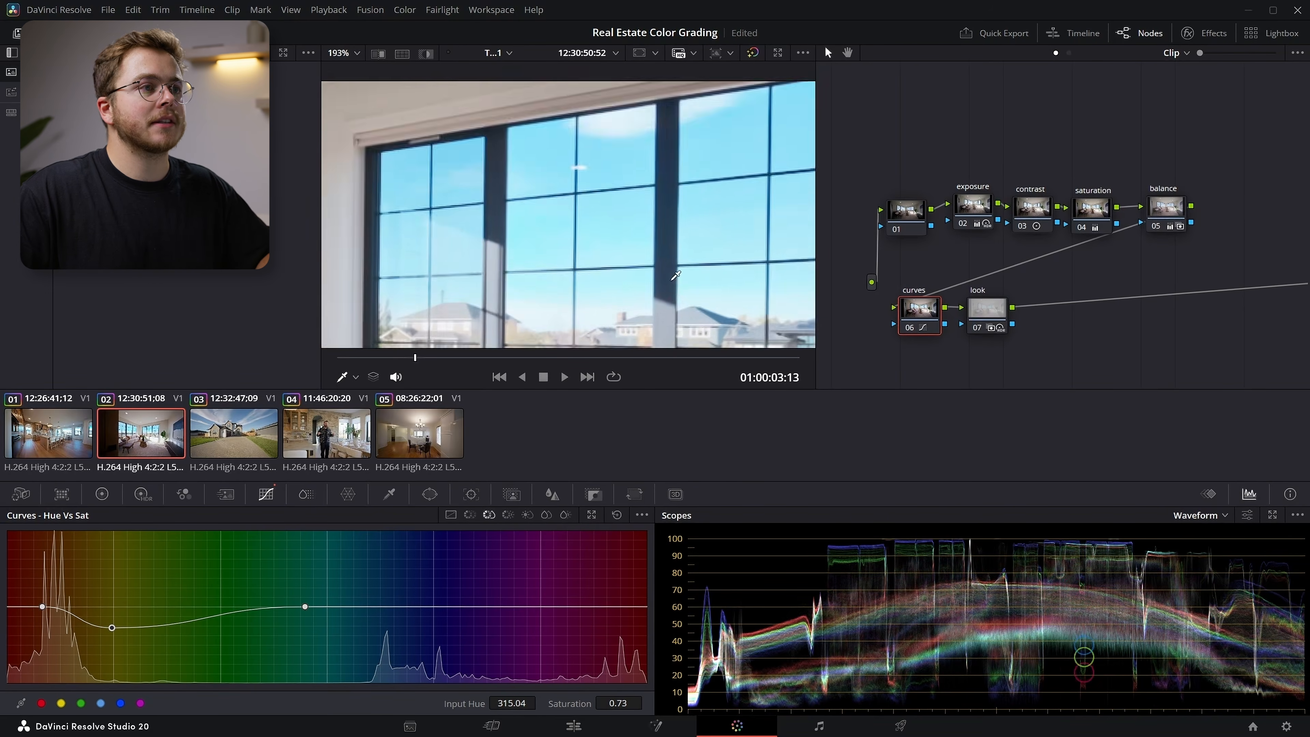
pyautogui.click(977, 328)
pyautogui.scroll(-6, 658, 214)
pyautogui.scroll(-5, 658, 214)
pyautogui.hotkey('shift', 'z')
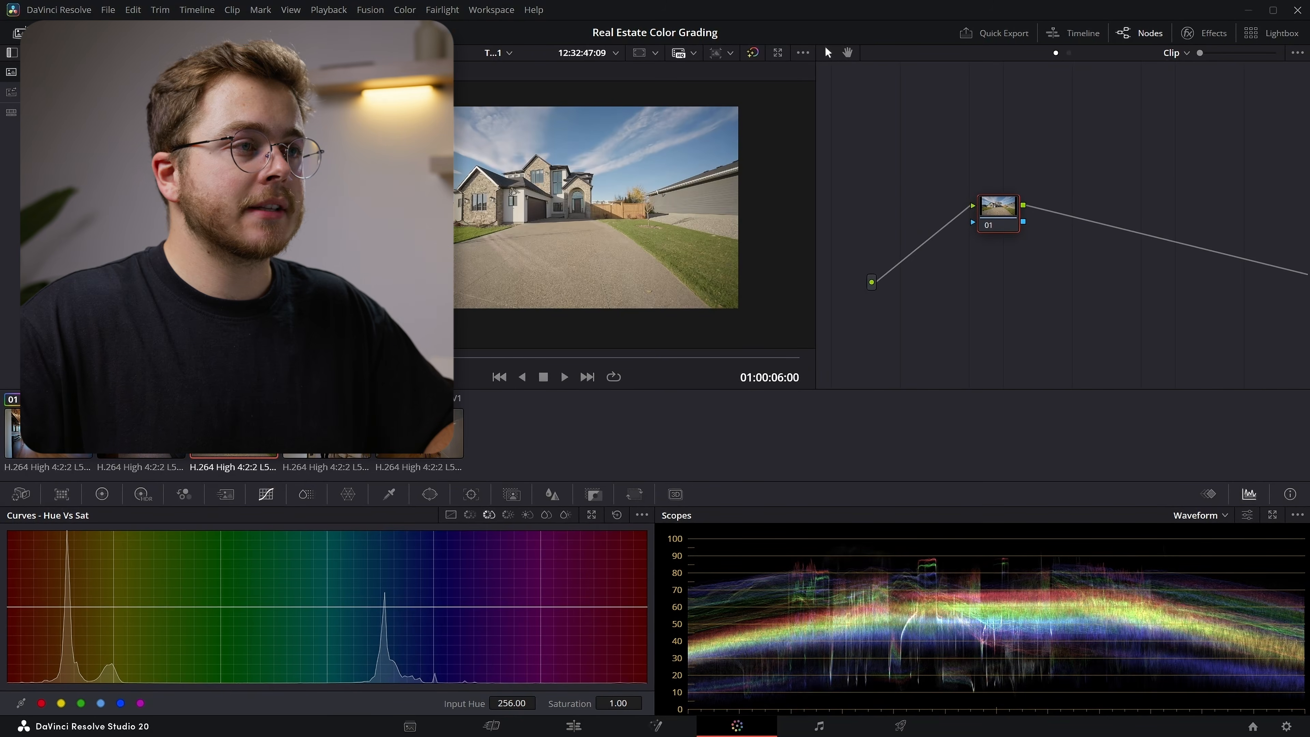
# Step: Apply the saved kitchen still's grade to the house exterior clip
pyautogui.click(38, 33)
pyautogui.rightClick(137, 109)
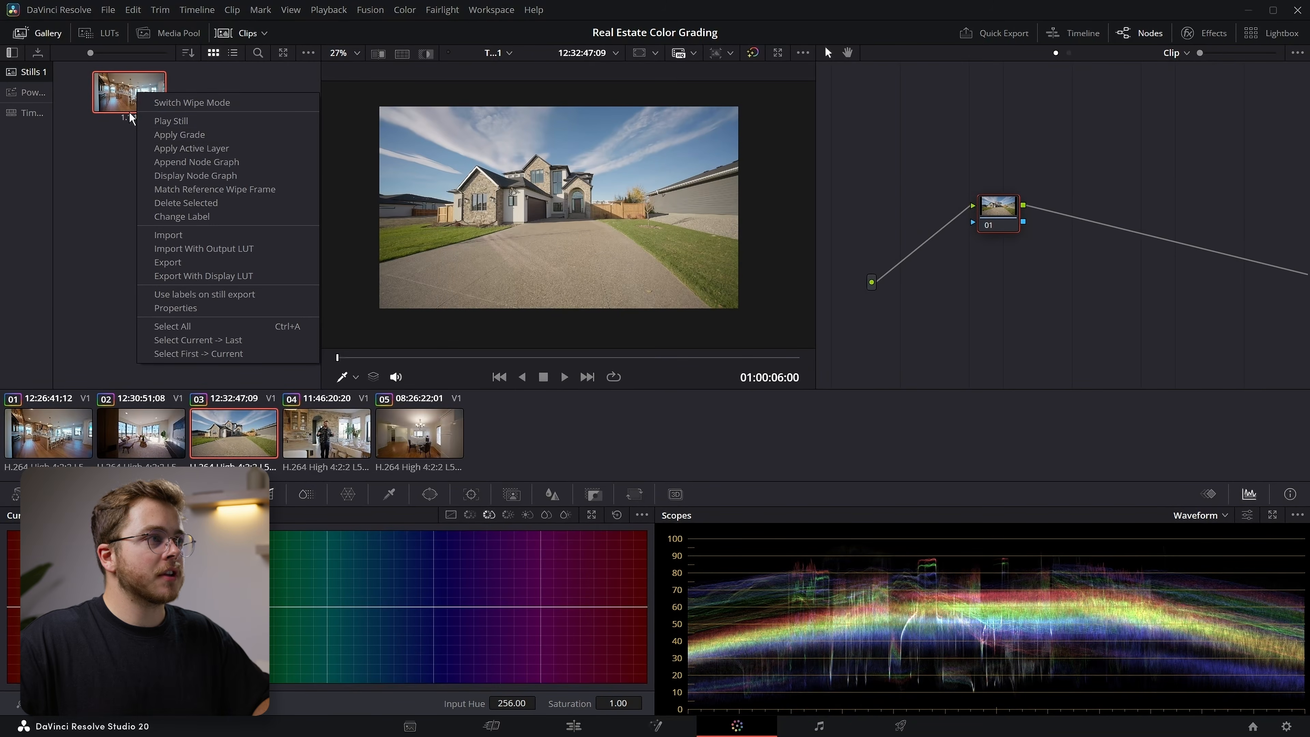
pyautogui.click(178, 134)
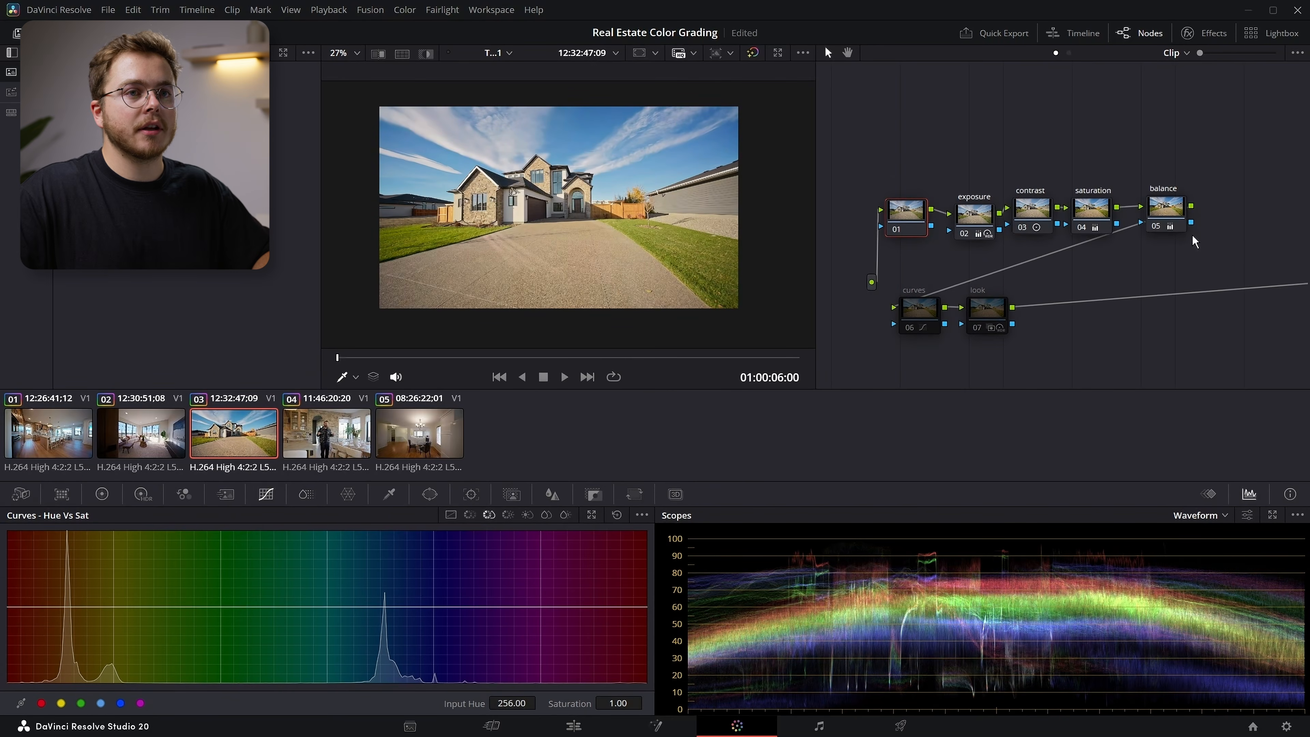
# Step: Disable the contrast, saturation and balance nodes on the exterior clip and reset the exposure node's grade
pyautogui.click(1163, 225)
pyautogui.click(1023, 229)
pyautogui.click(971, 216)
# Step: Darken the exposure node's low tones with the HDR wheels, setting Dark exposure to -0.73 and Shadow exposure to -0.11
pyautogui.click(142, 494)
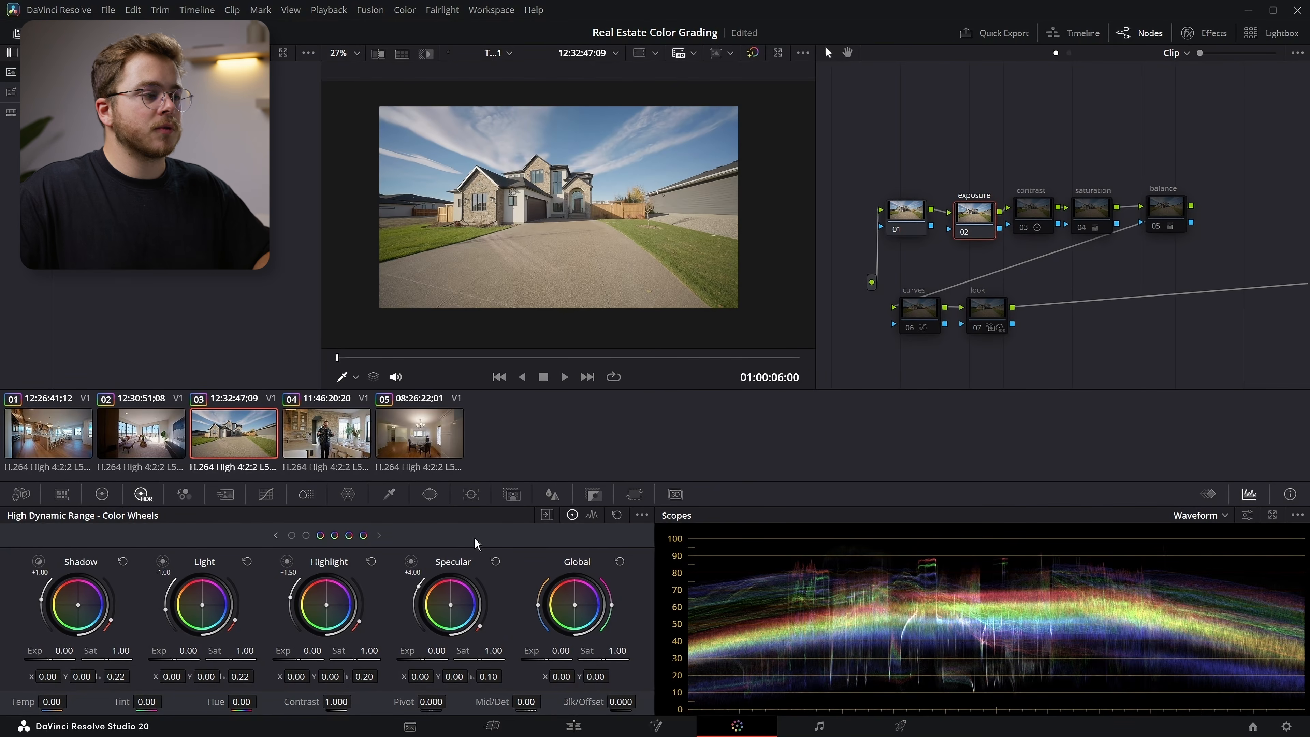
pyautogui.click(102, 494)
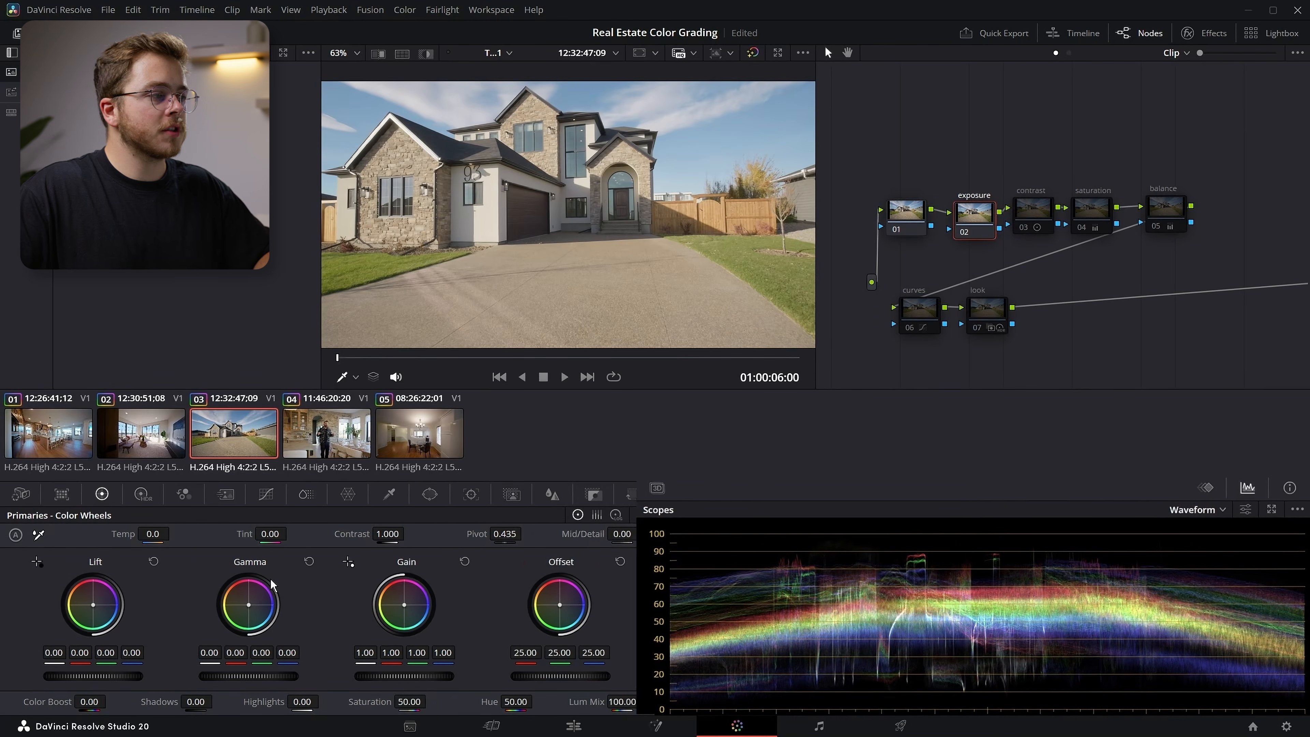
pyautogui.click(143, 494)
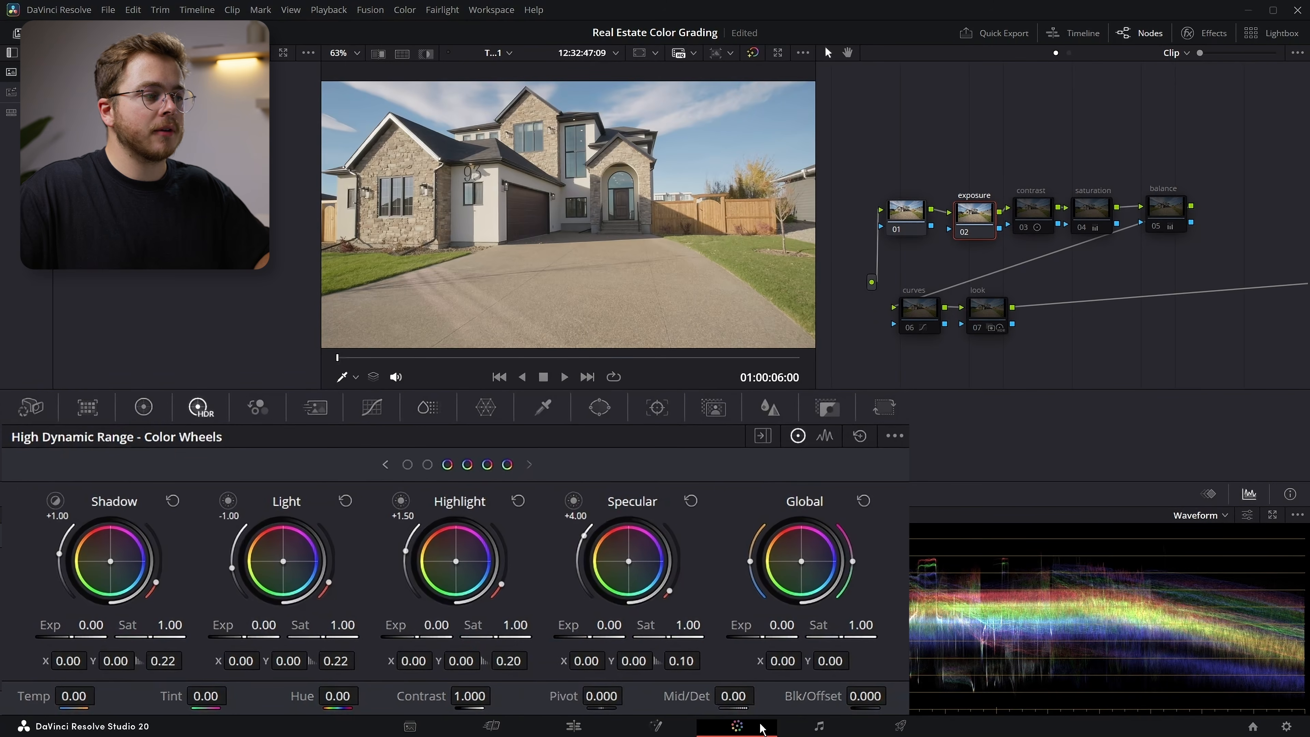
pyautogui.click(384, 465)
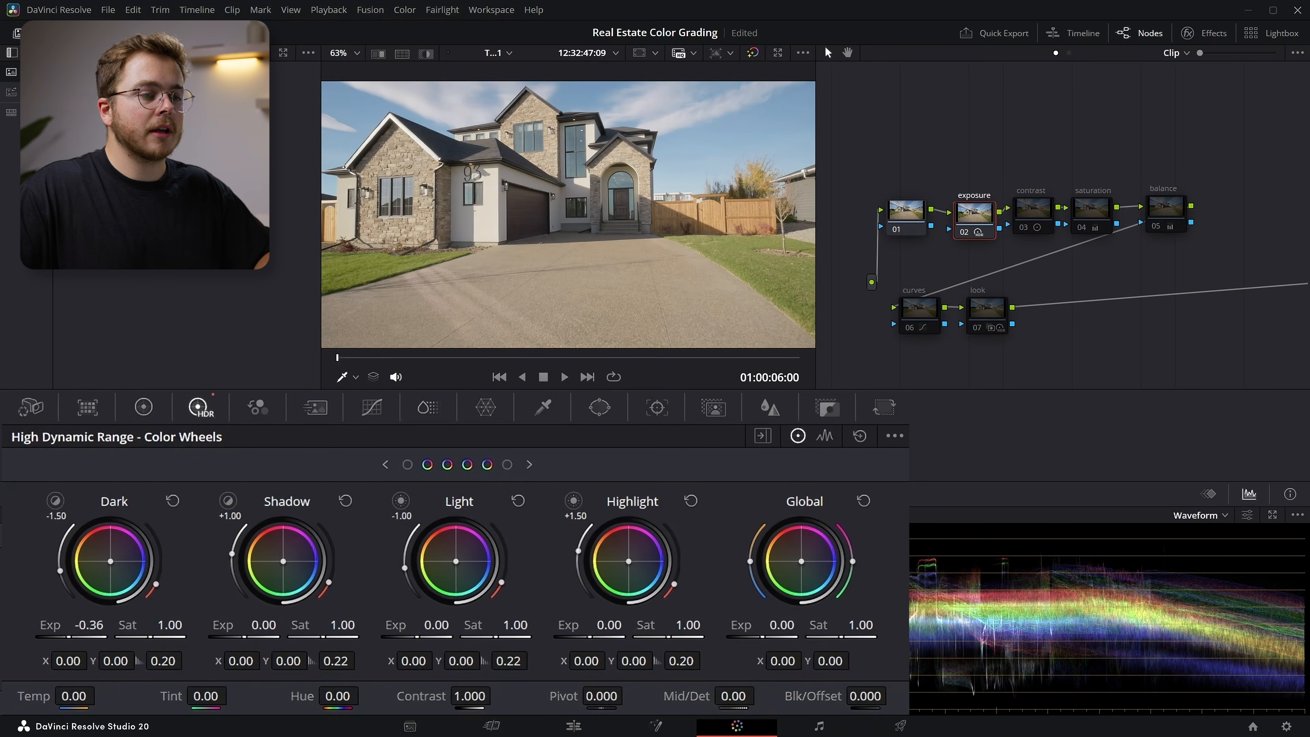
pyautogui.moveTo(250, 637); pyautogui.dragTo(240, 634)
pyautogui.scroll(5, 534, 202)
pyautogui.scroll(-1, 503, 222)
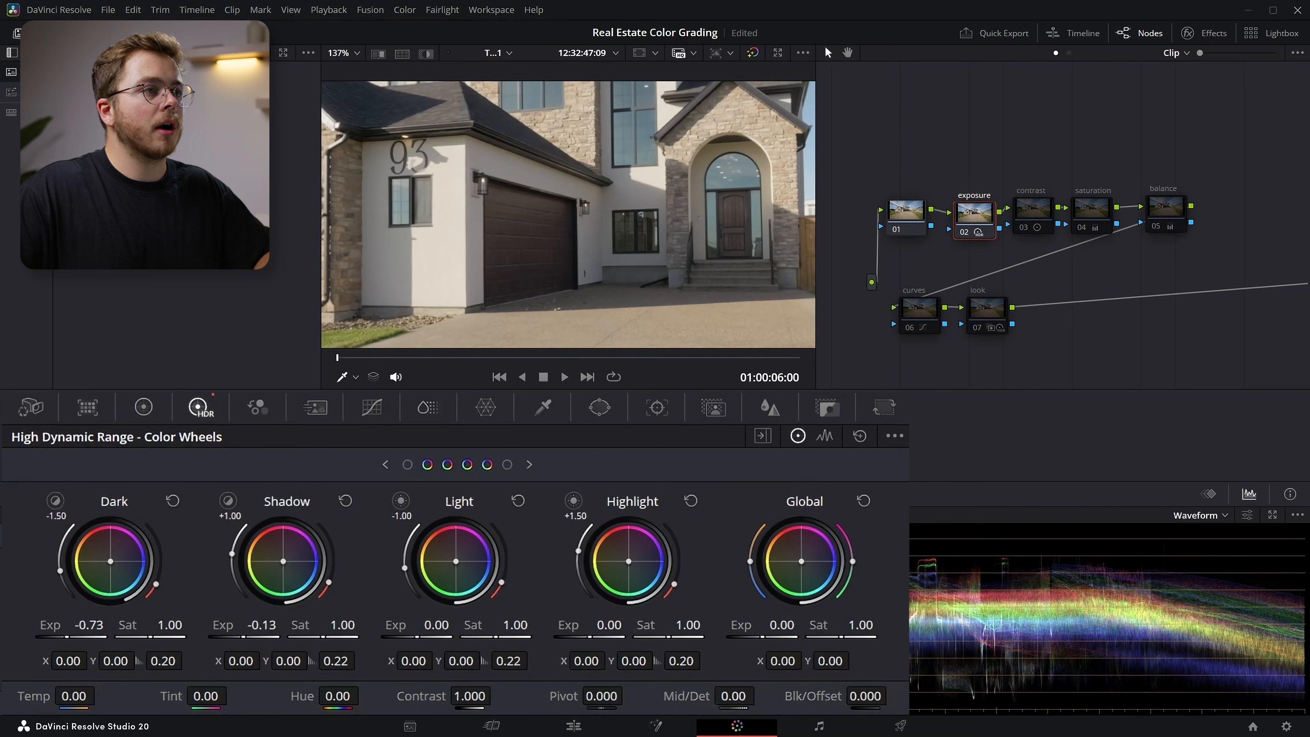
pyautogui.hotkey('shift', 'z')
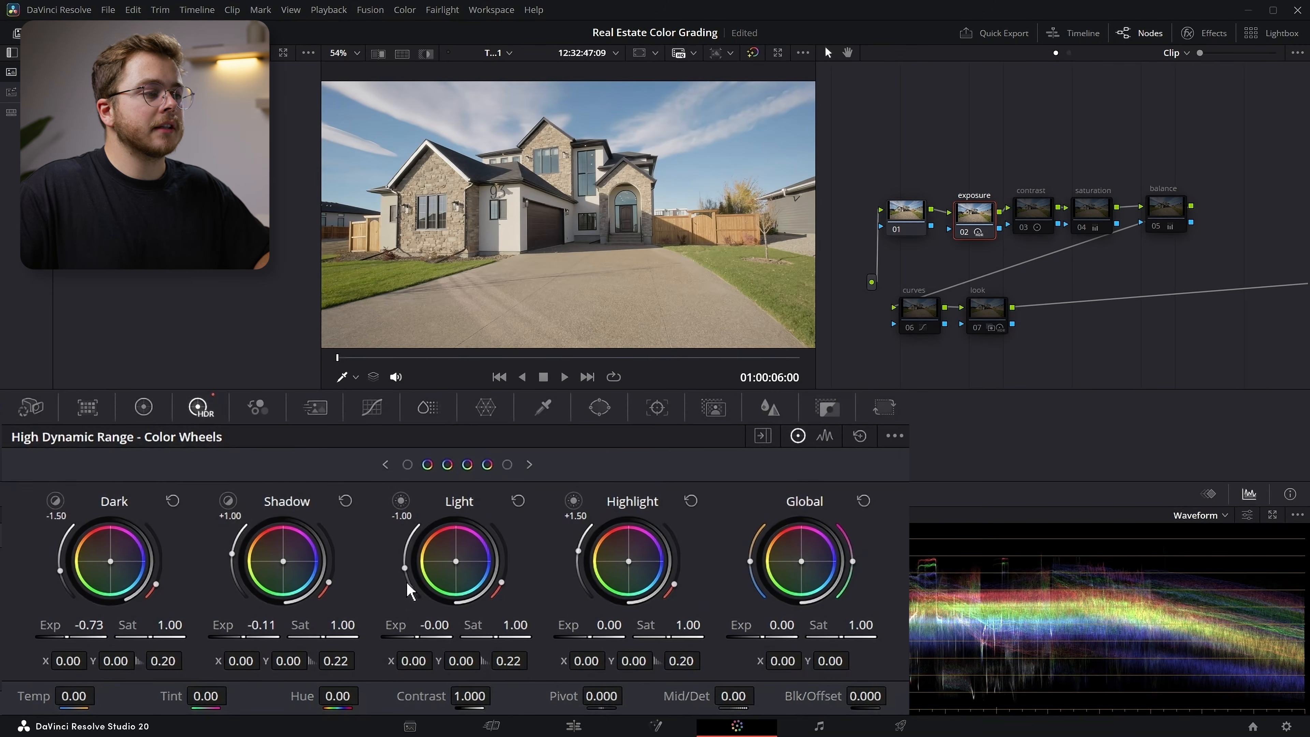
pyautogui.scroll(4, 529, 209)
pyautogui.scroll(-1, 567, 283)
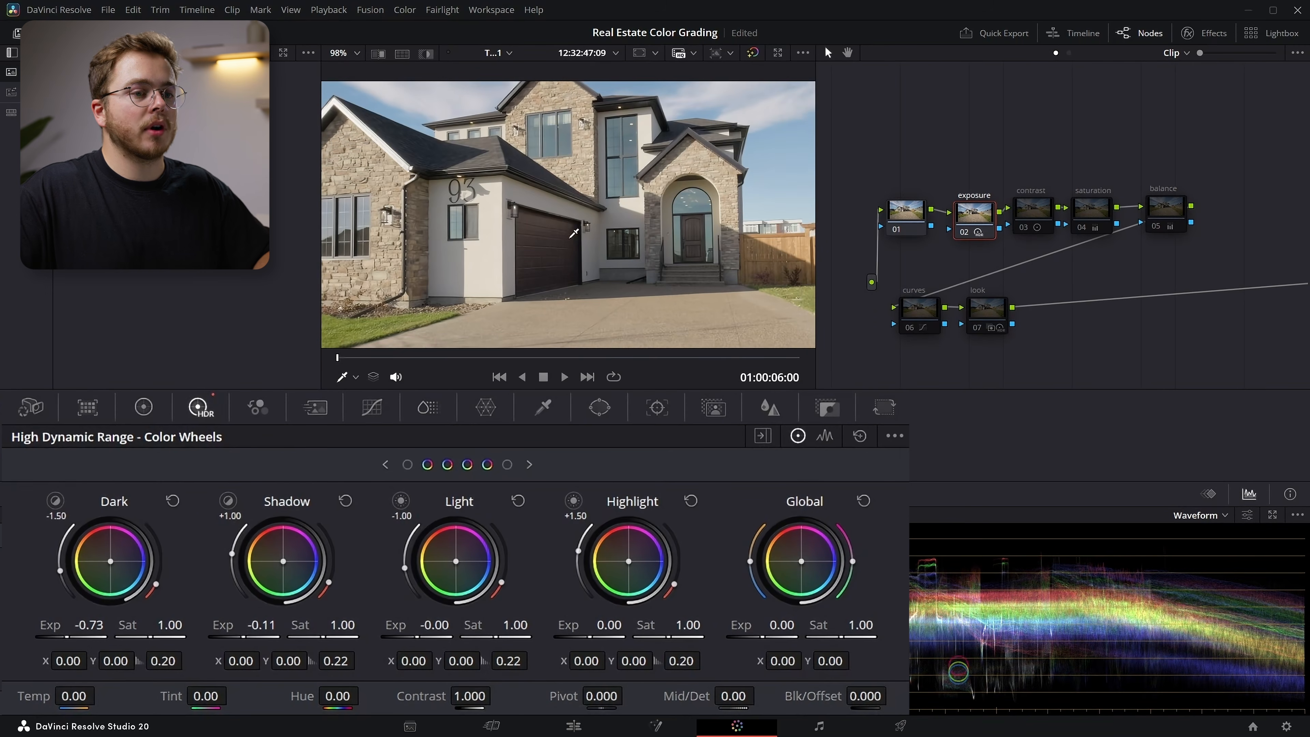
# Step: Raise the exposure node's HDR Highlight exposure to 0.33 and check the house facade and sky
pyautogui.moveTo(609, 624)
pyautogui.mouseDown()
pyautogui.moveTo(628, 625)
pyautogui.moveTo(614, 625)
pyautogui.mouseUp()
pyautogui.scroll(8, 477, 237)
pyautogui.moveTo(474, 243); pyautogui.dragTo(526, 252)
pyautogui.moveTo(577, 639)
pyautogui.mouseDown()
pyautogui.moveTo(662, 639)
pyautogui.moveTo(595, 639)
pyautogui.mouseUp()
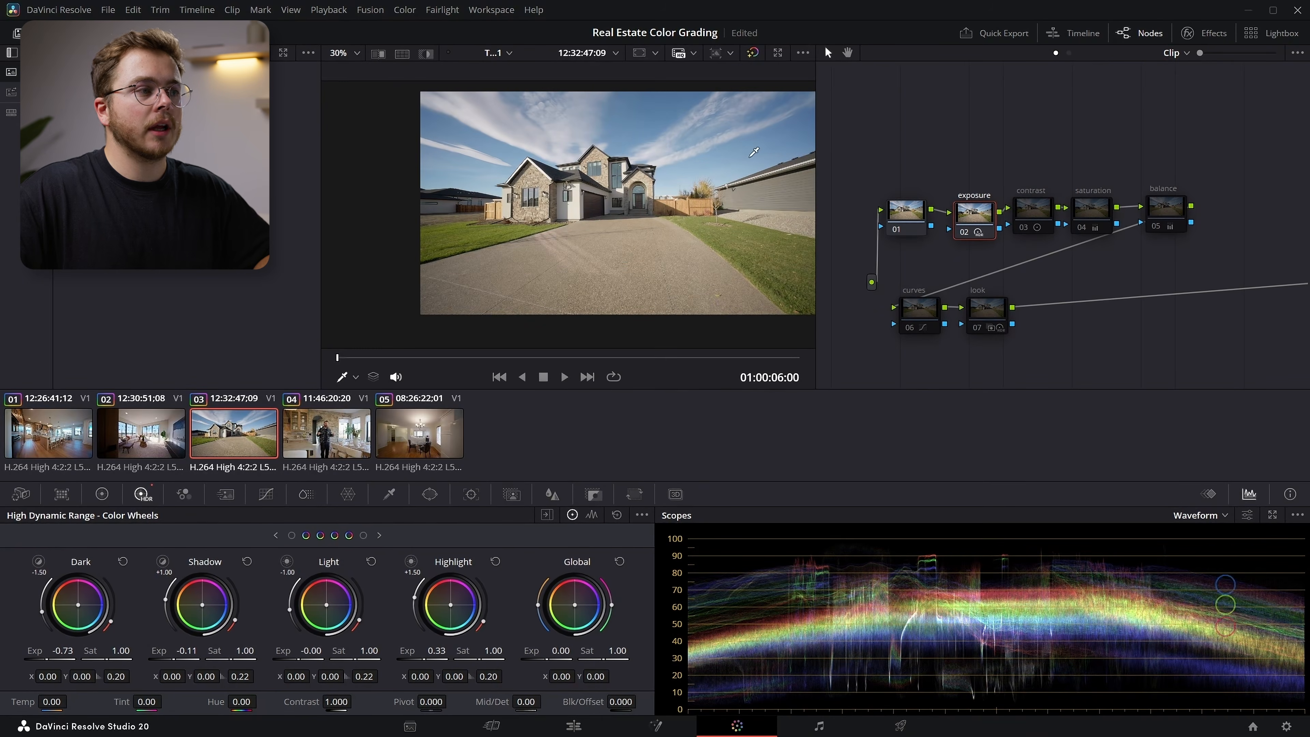
pyautogui.scroll(4, 683, 181)
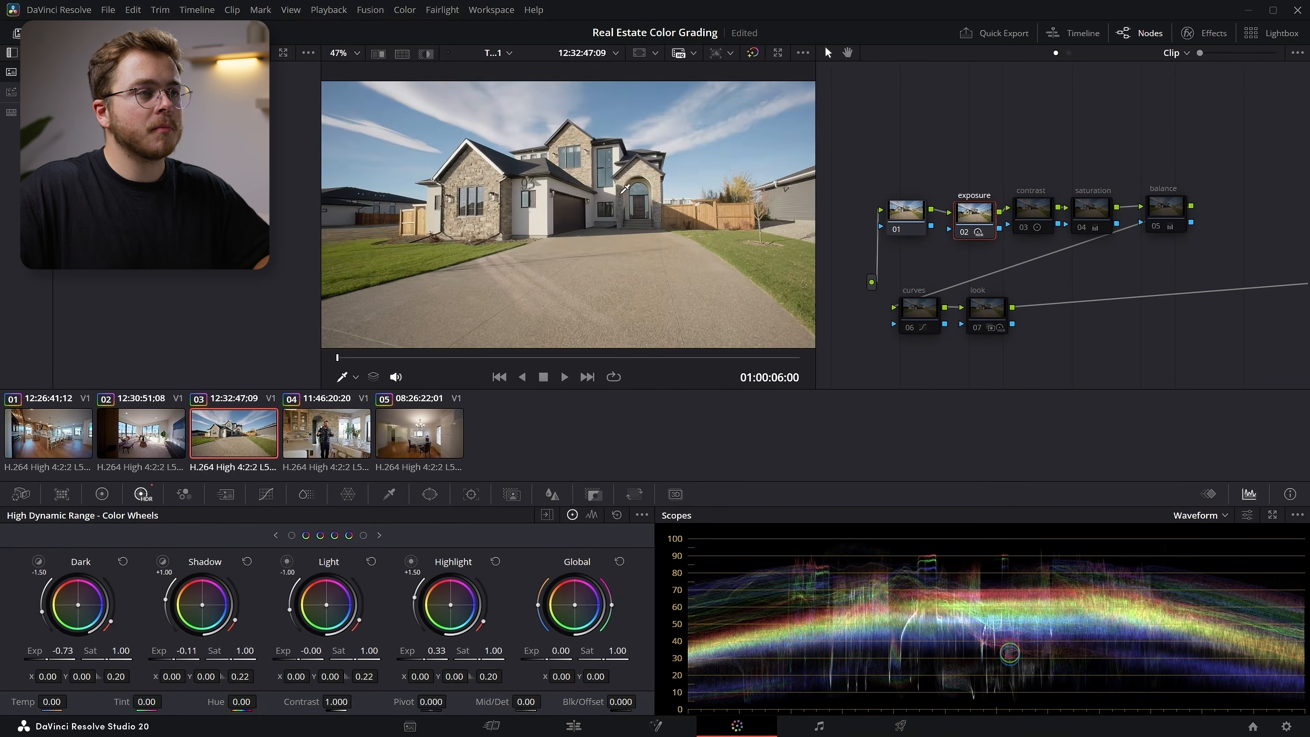
pyautogui.scroll(2, 514, 107)
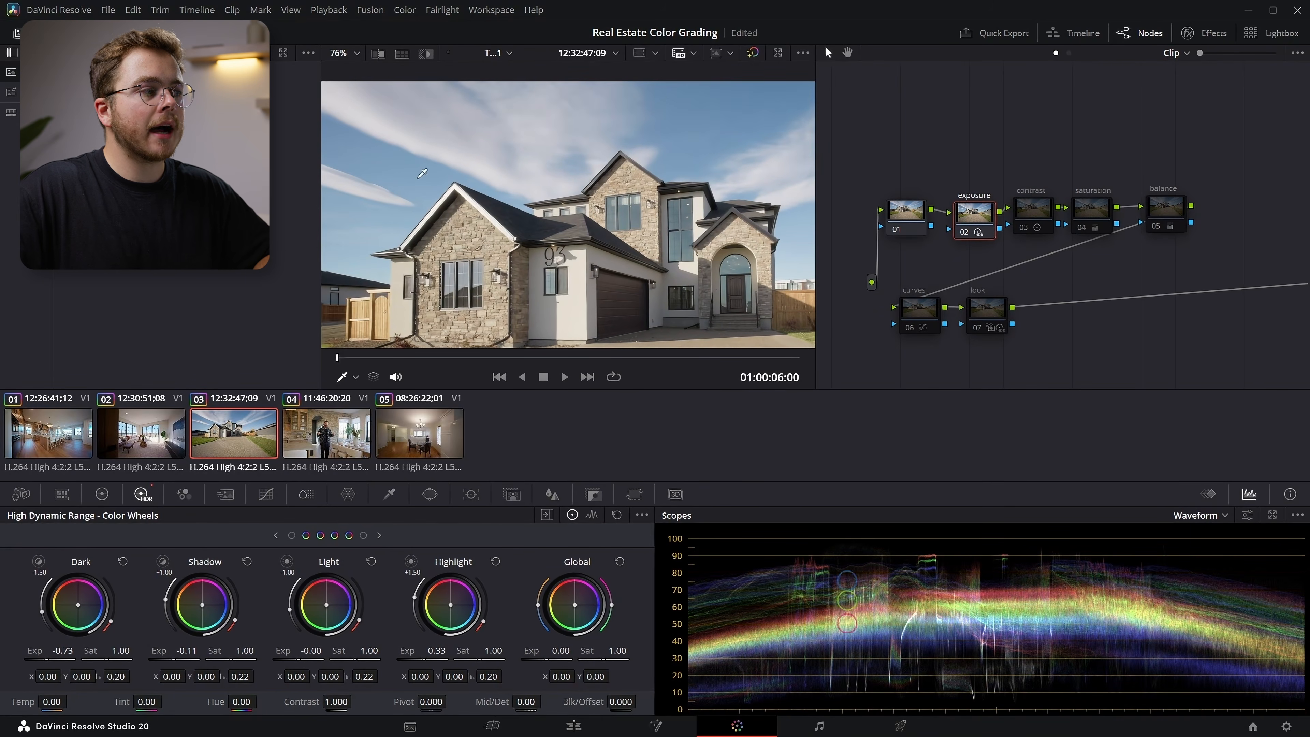
# Step: Try boosting Mid/Detail on the exposure node up to 100, compare a lower boost of 21, and reset it to 0
pyautogui.click(110, 494)
pyautogui.moveTo(623, 535); pyautogui.dragTo(712, 534)
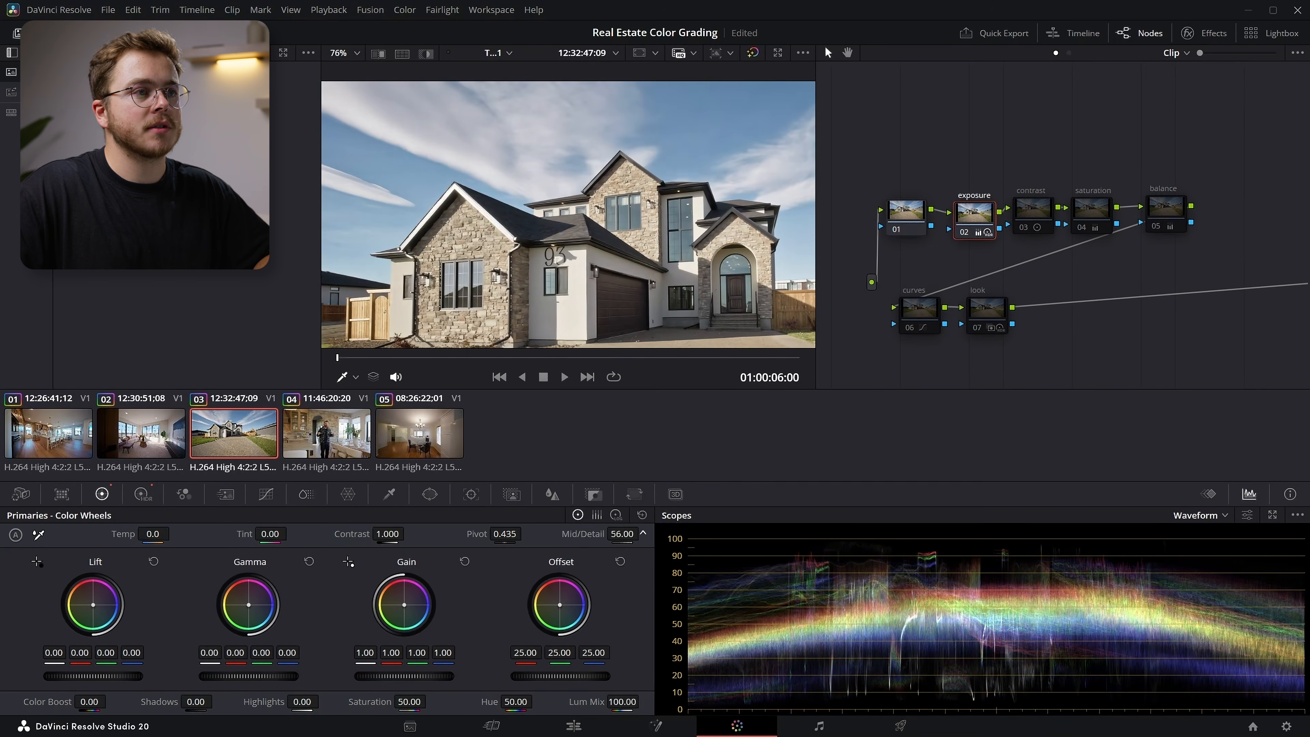
pyautogui.scroll(4, 465, 277)
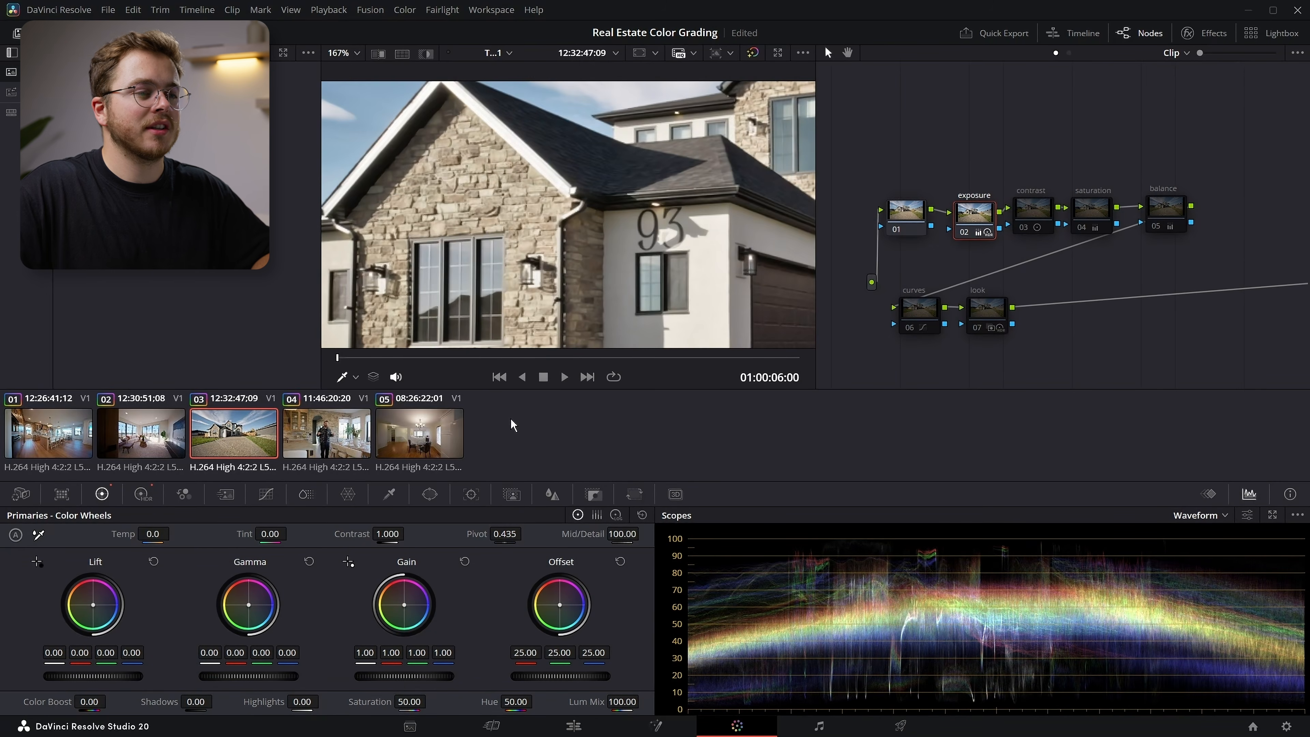
pyautogui.scroll(-7, 652, 202)
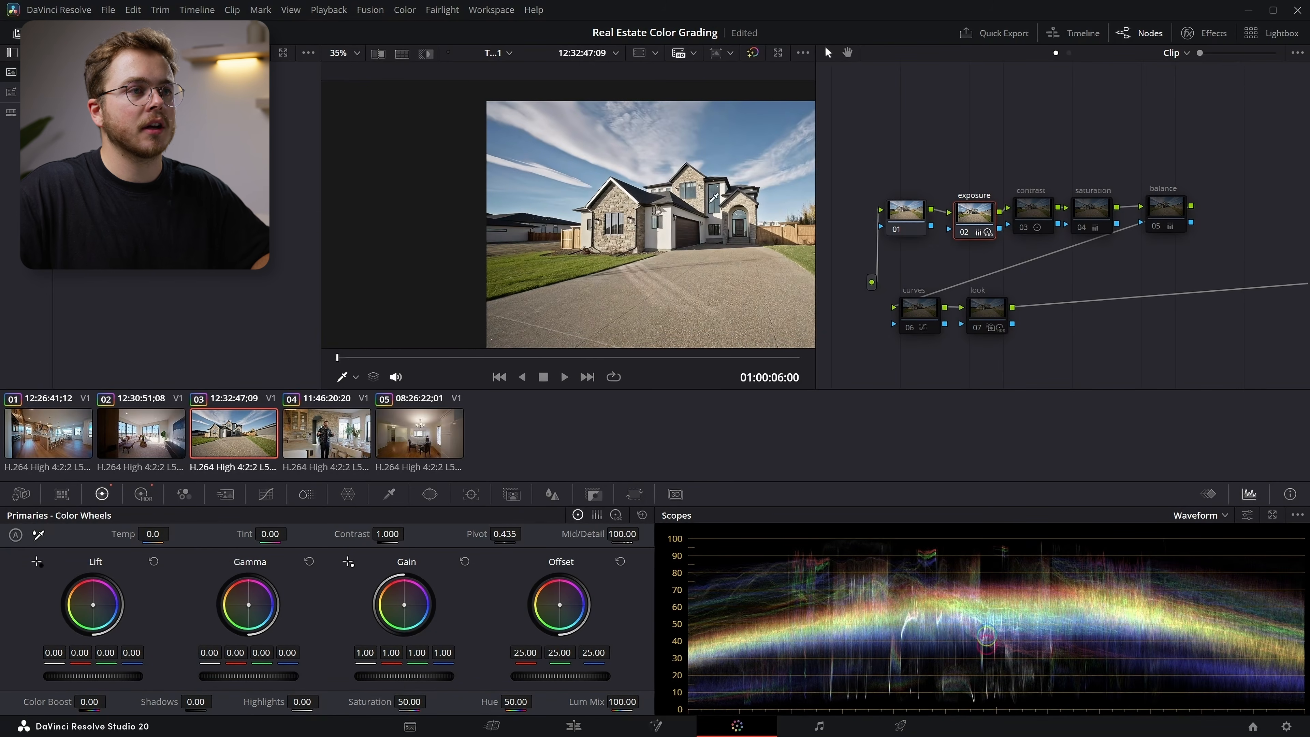
pyautogui.doubleClick(590, 537)
pyautogui.scroll(3, 670, 211)
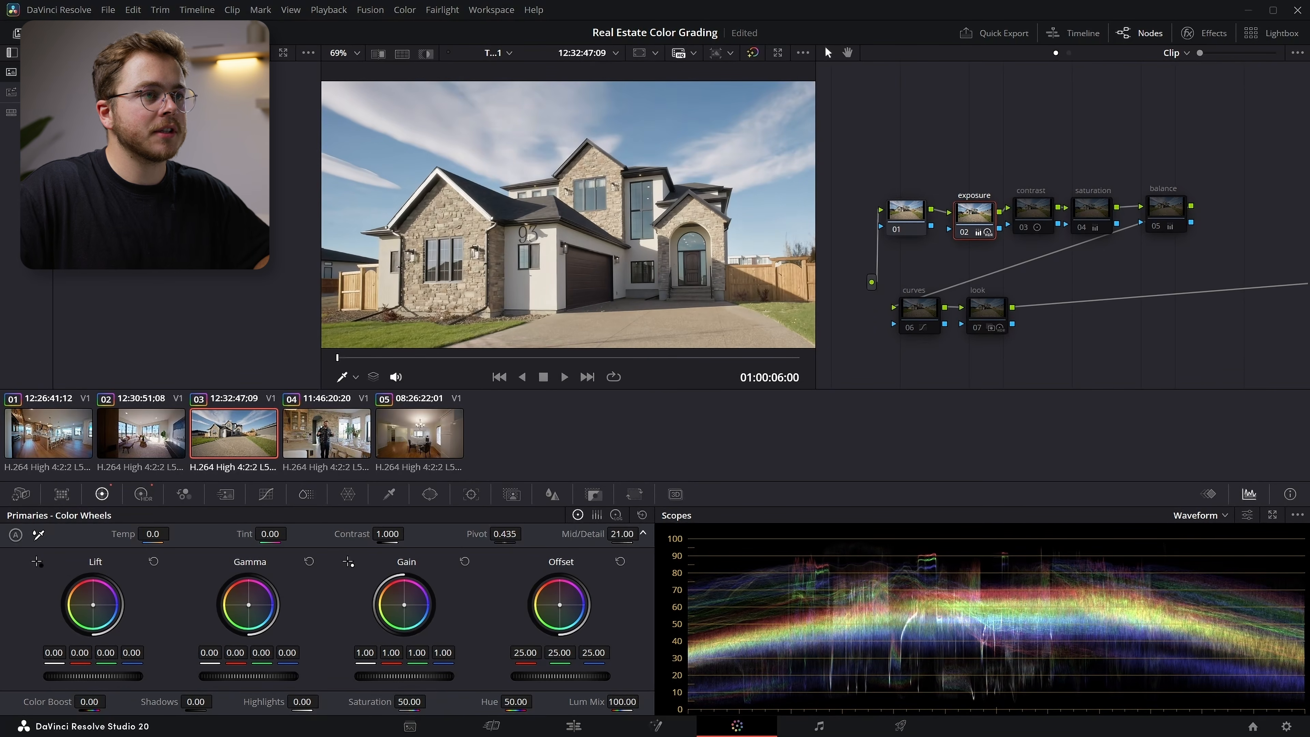
pyautogui.moveTo(597, 537); pyautogui.dragTo(587, 537)
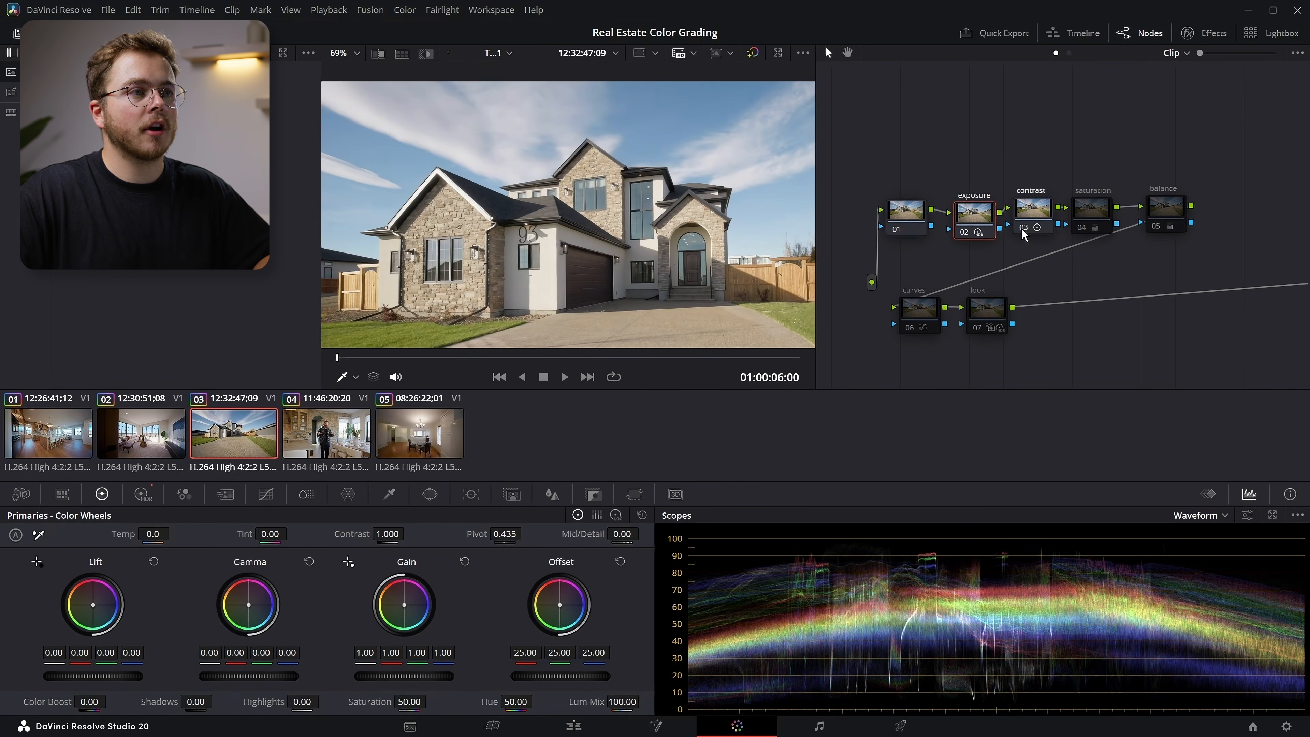
# Step: Enable the contrast and saturation nodes on the house exterior clip and select the saturation node
pyautogui.scroll(-5, 475, 187)
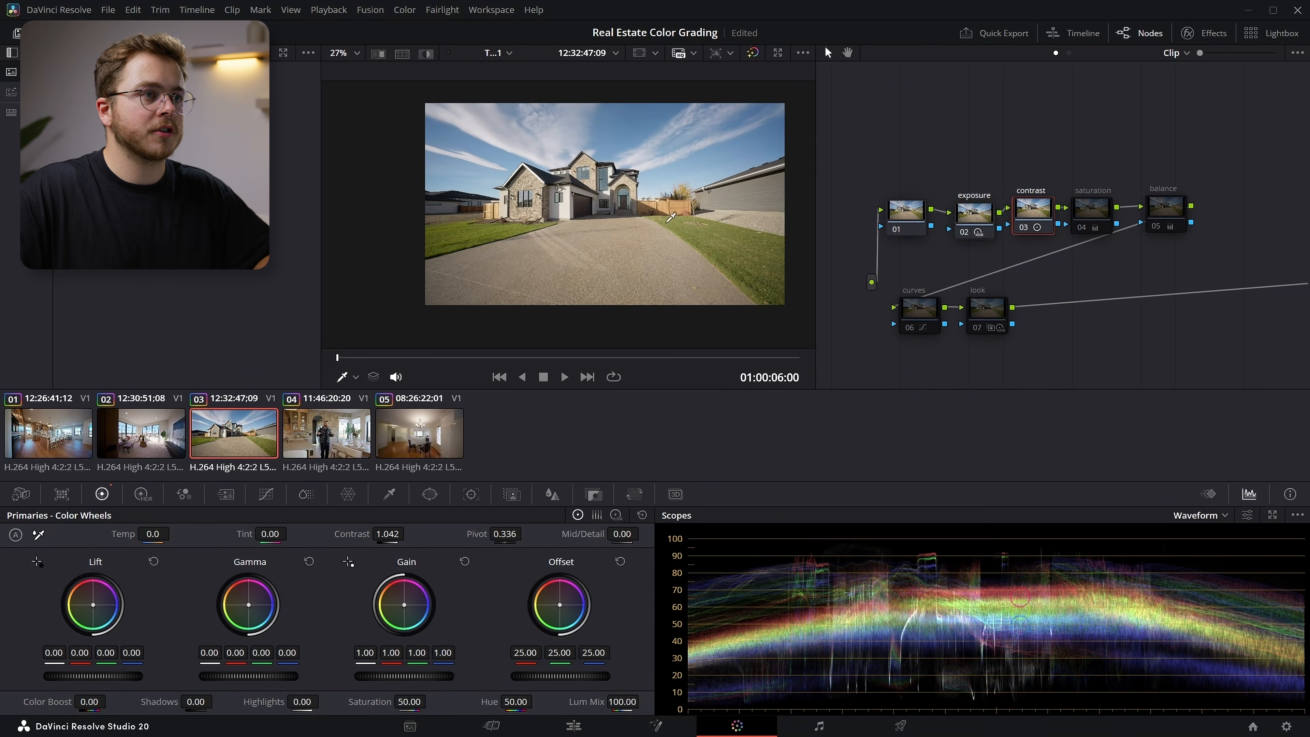
pyautogui.click(1082, 228)
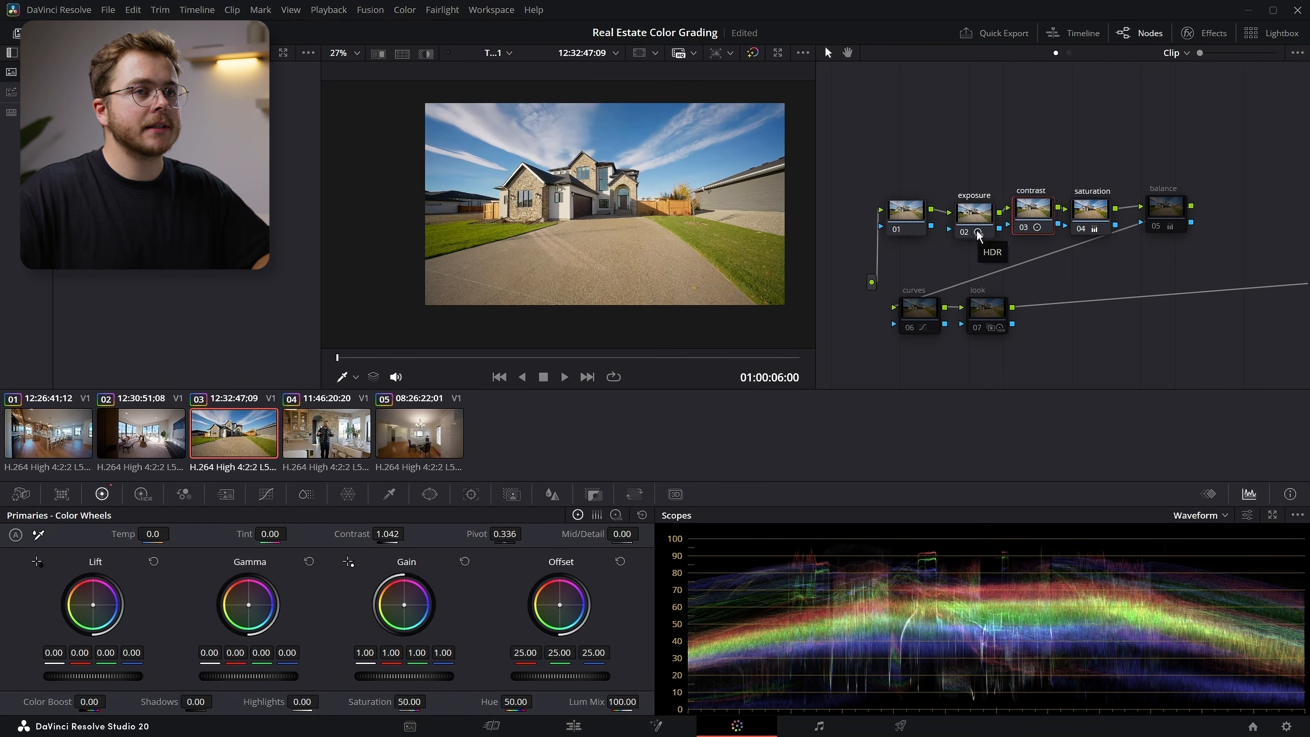
pyautogui.click(1098, 209)
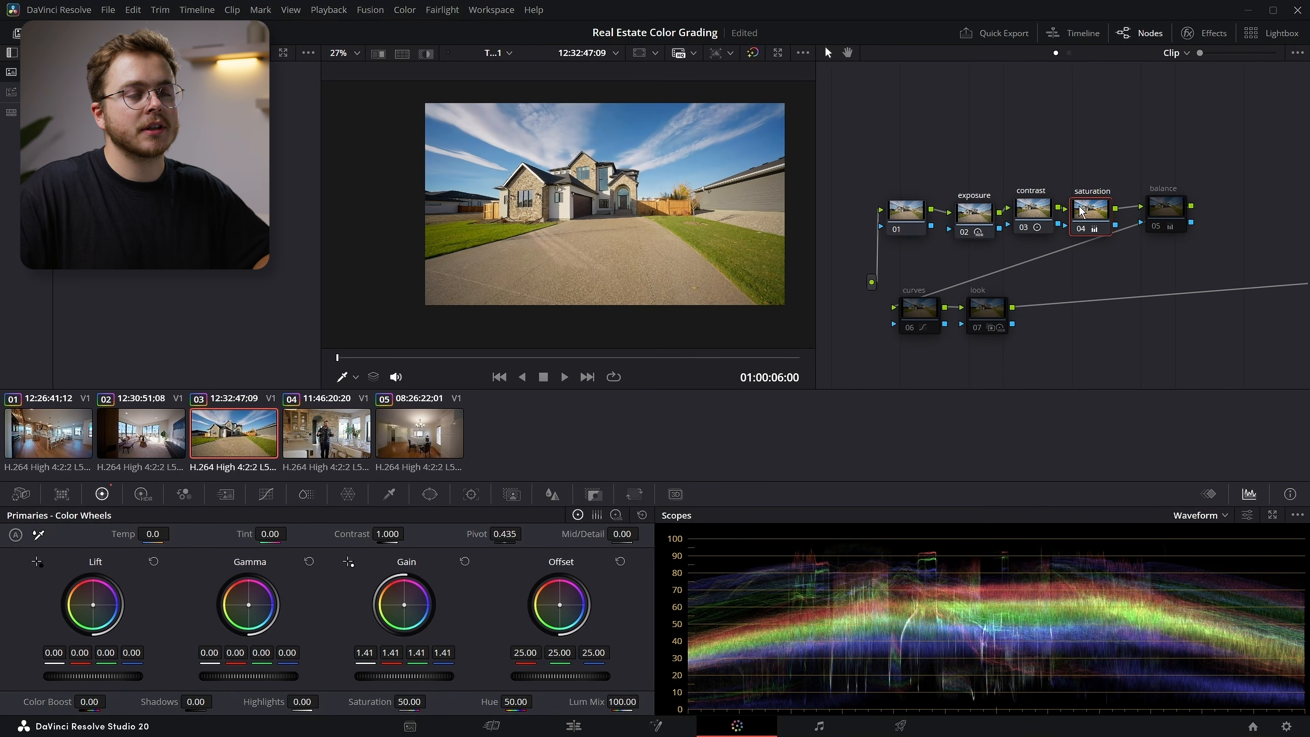
# Step: Set the saturation node's Gain to 1.37 on all channels while checking the lawn, house and sky
pyautogui.scroll(1, 590, 161)
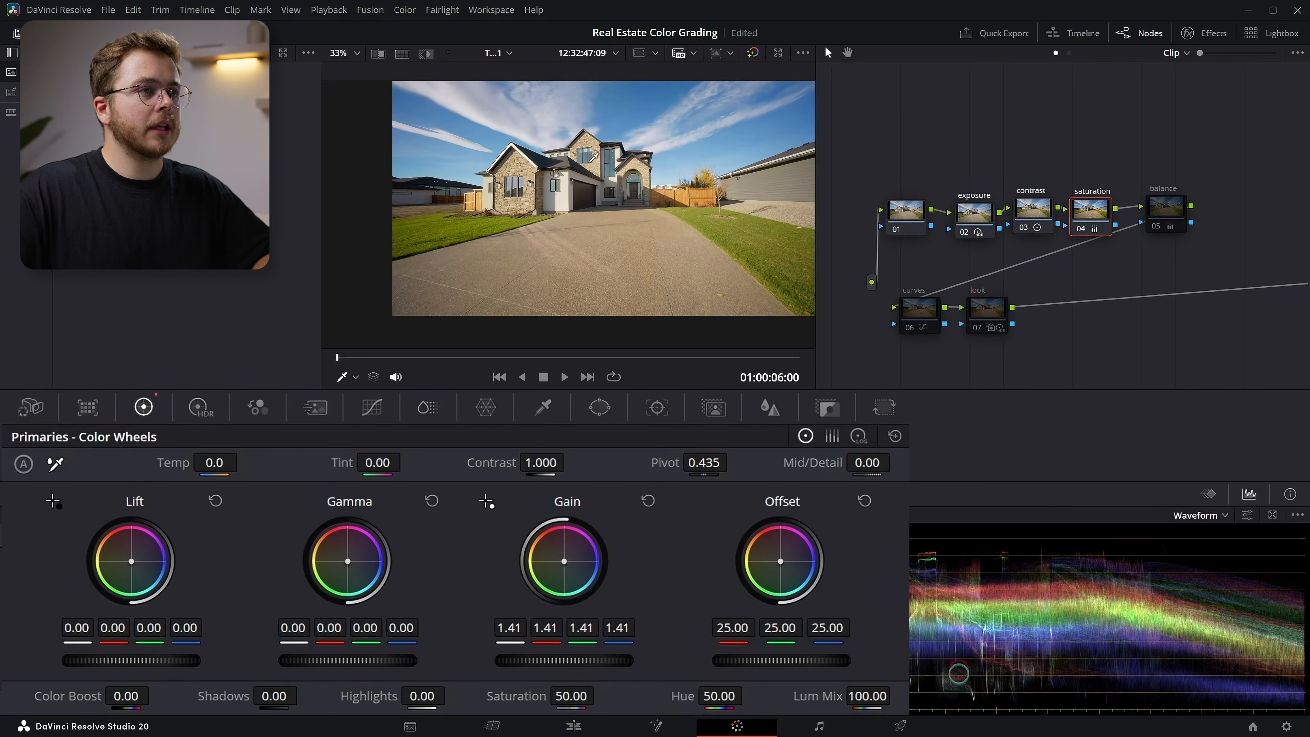
pyautogui.scroll(3, 589, 161)
pyautogui.moveTo(598, 661); pyautogui.dragTo(520, 661)
pyautogui.moveTo(794, 282); pyautogui.dragTo(603, 228)
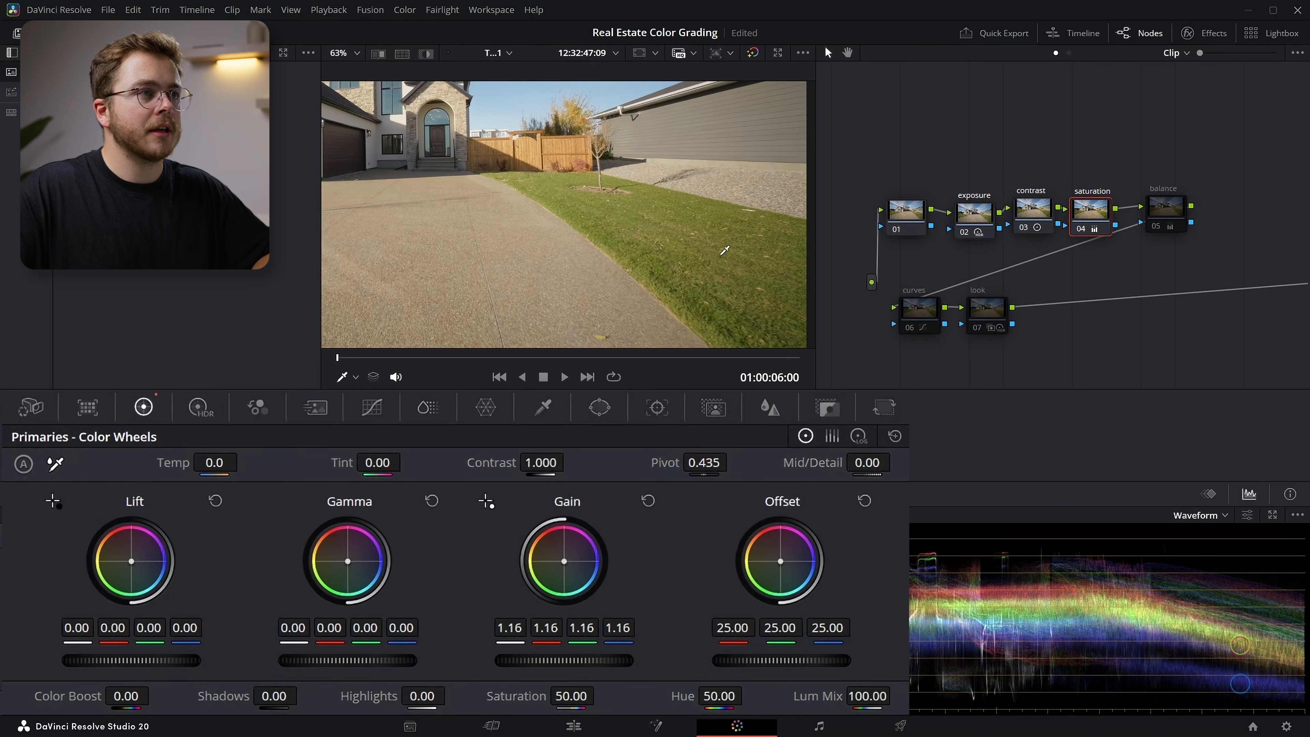
pyautogui.moveTo(718, 253); pyautogui.dragTo(673, 222)
pyautogui.moveTo(583, 663); pyautogui.dragTo(638, 663)
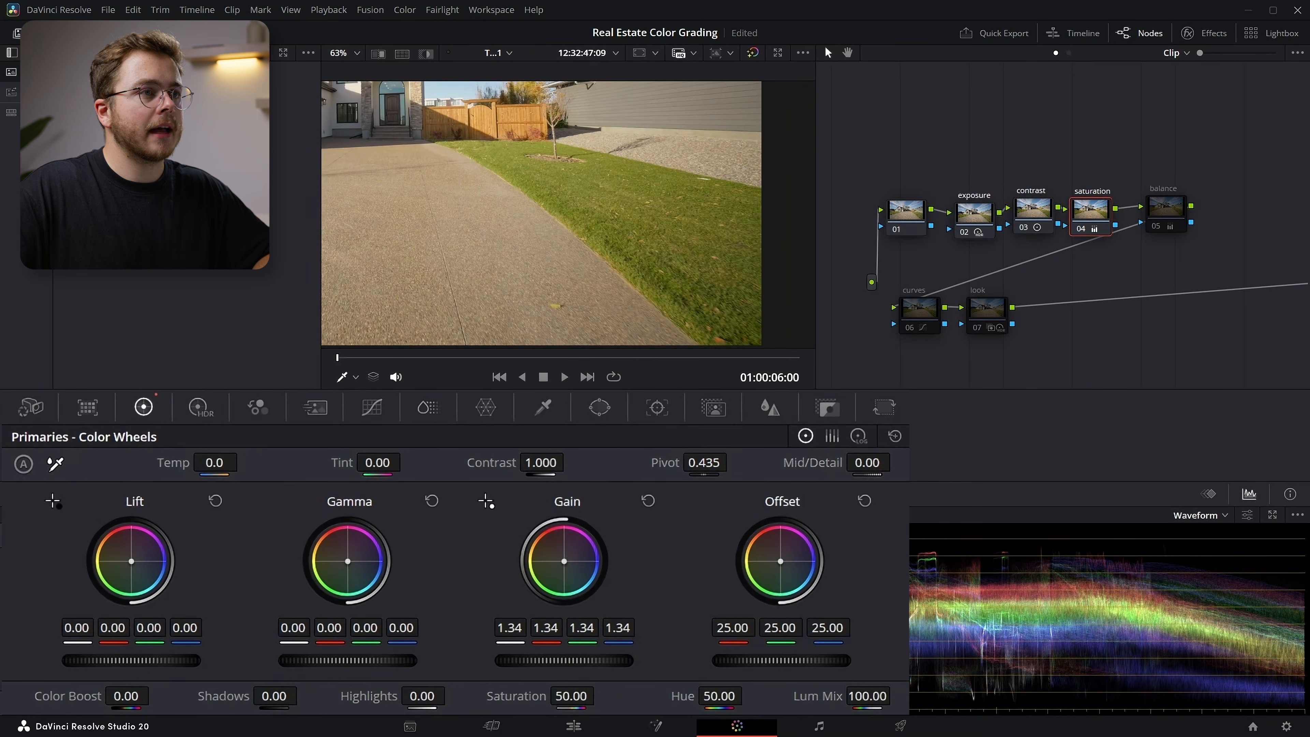
pyautogui.scroll(-5, 466, 187)
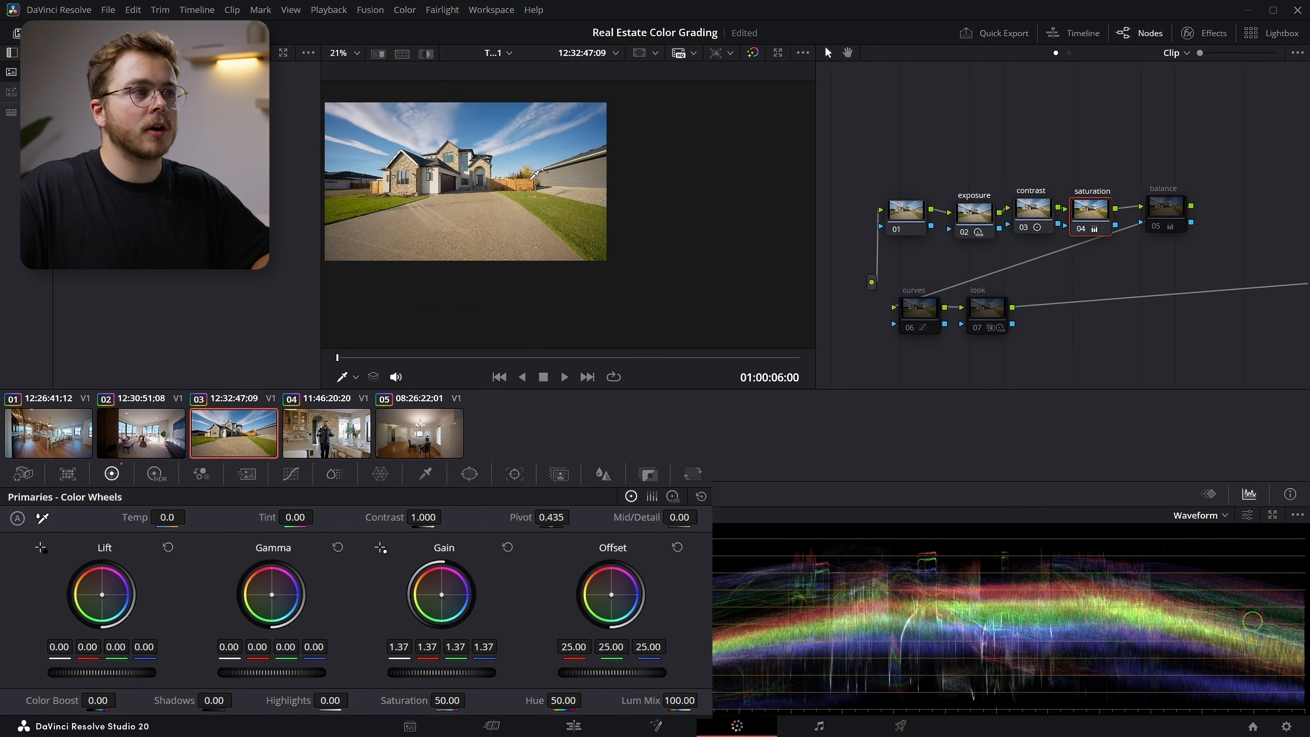
pyautogui.moveTo(485, 173); pyautogui.dragTo(648, 186)
pyautogui.scroll(2, 655, 178)
pyautogui.moveTo(690, 173); pyautogui.dragTo(613, 290)
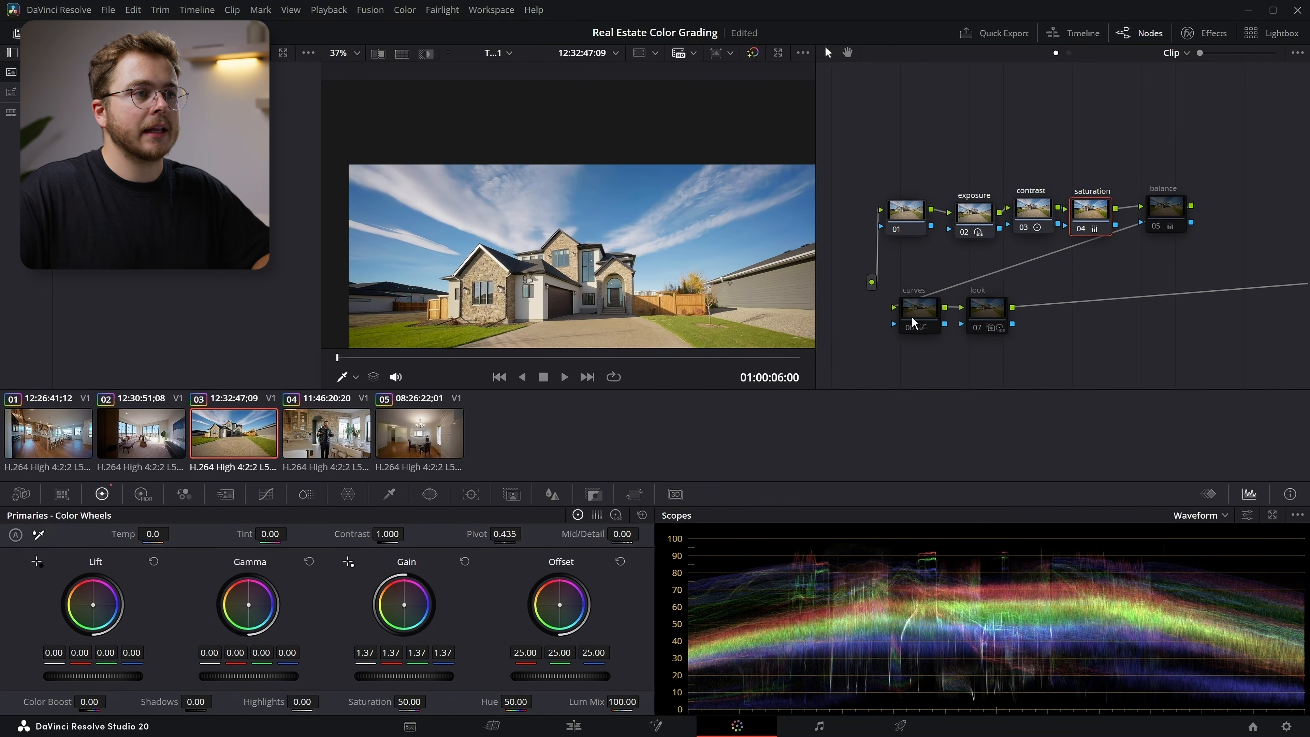
# Step: Leave the balance node disabled, enable the curves node and open its Hue Vs Hue curve
pyautogui.moveTo(649, 280); pyautogui.dragTo(622, 193)
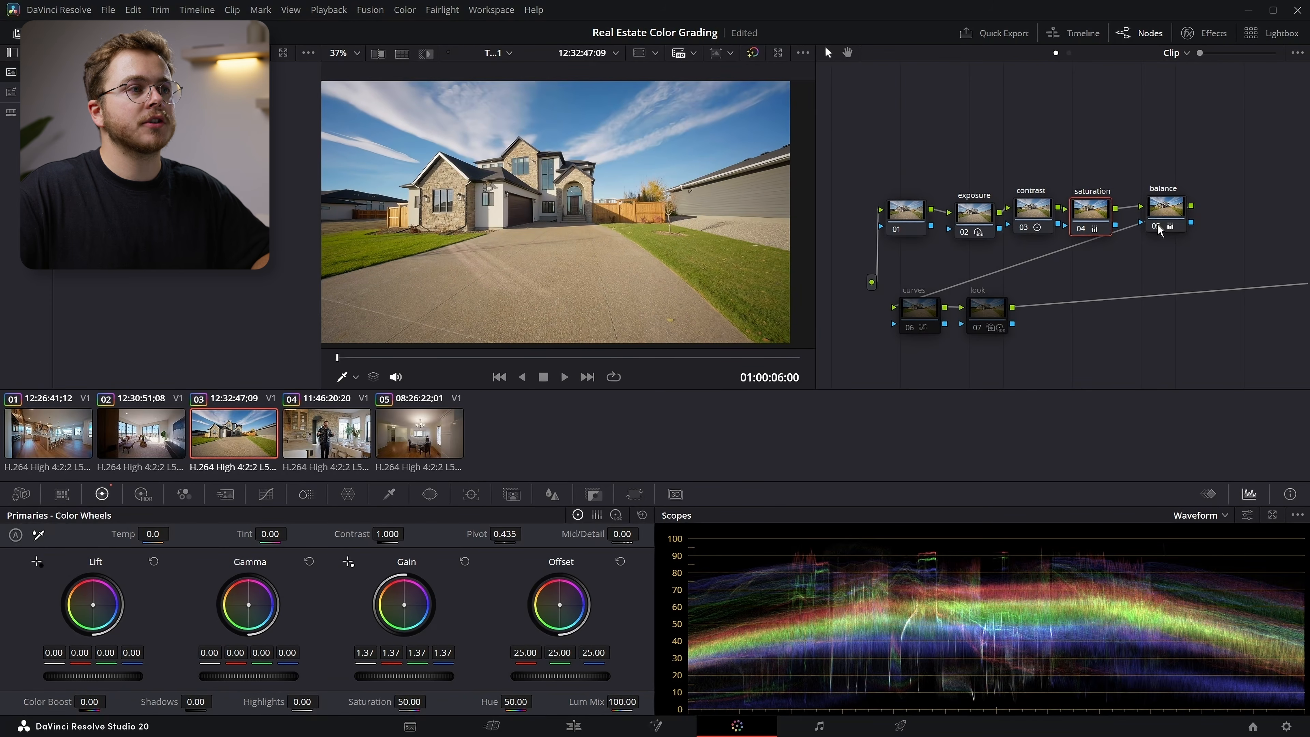
pyautogui.moveTo(554, 156); pyautogui.dragTo(593, 155)
pyautogui.click(906, 327)
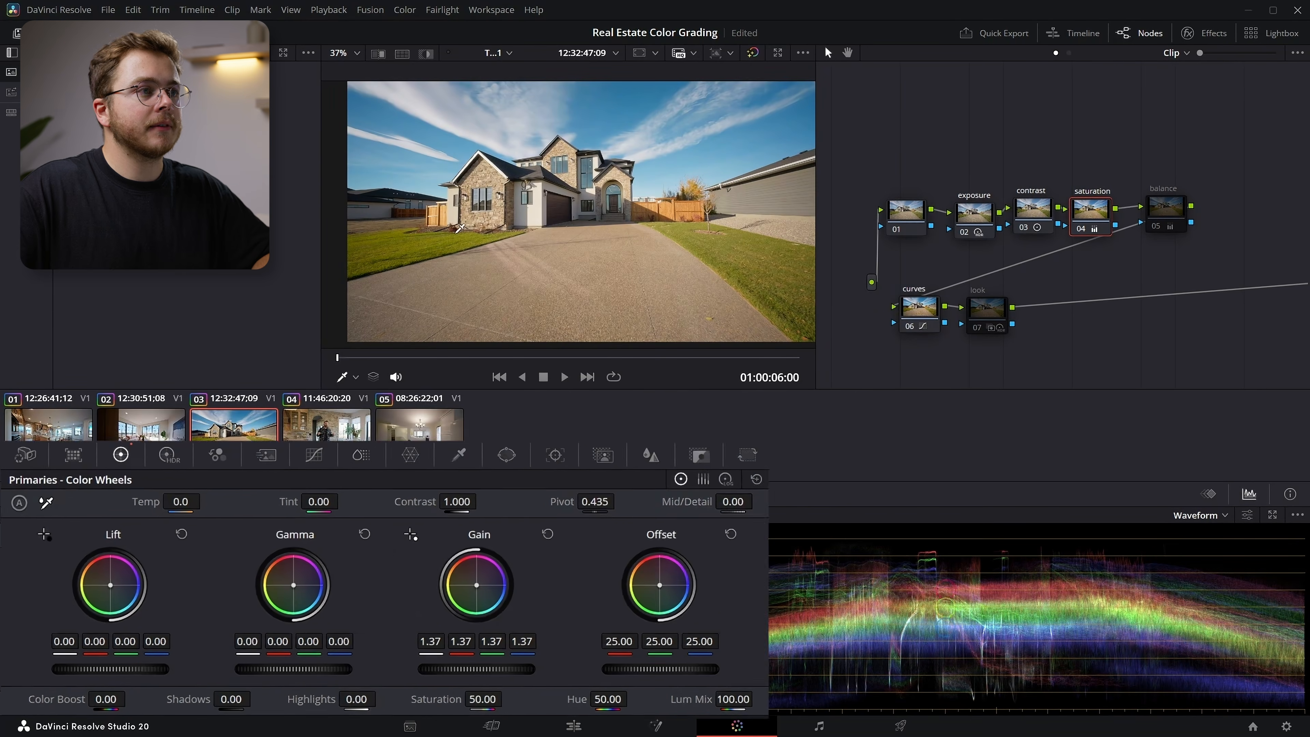
pyautogui.click(917, 300)
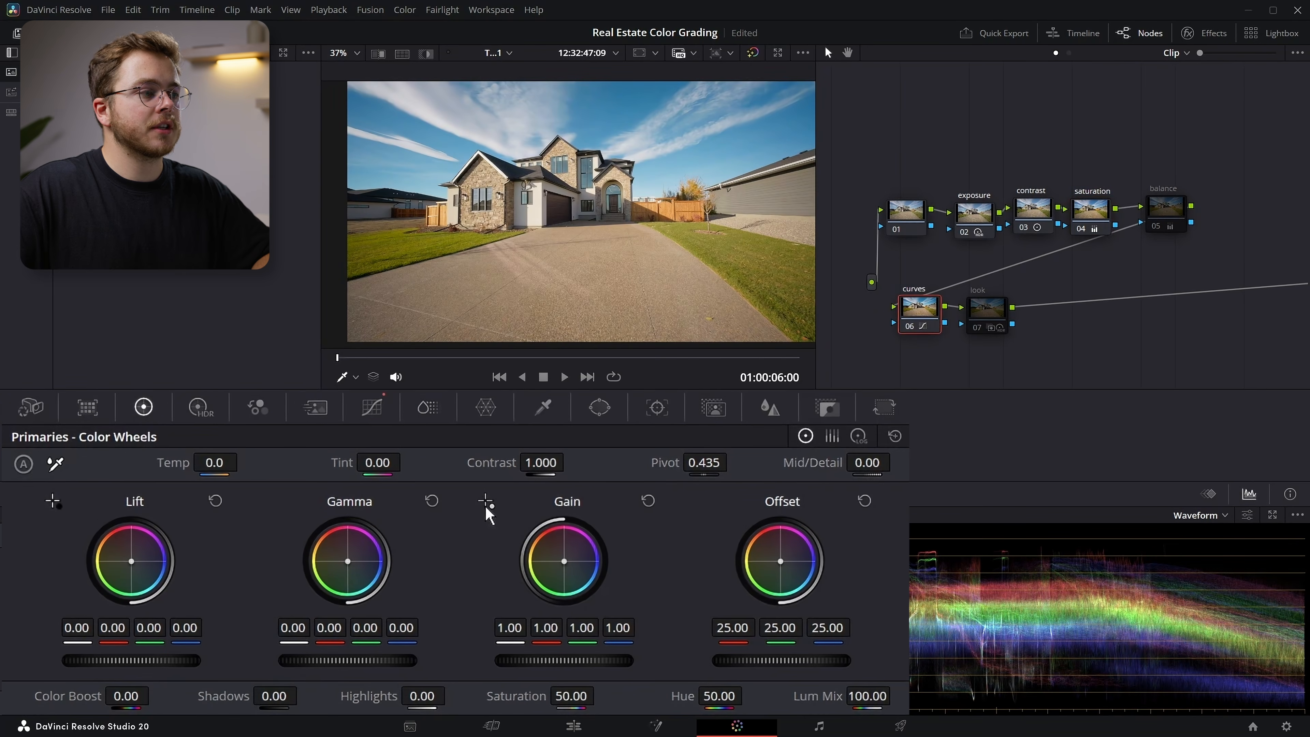
pyautogui.click(372, 408)
pyautogui.click(655, 436)
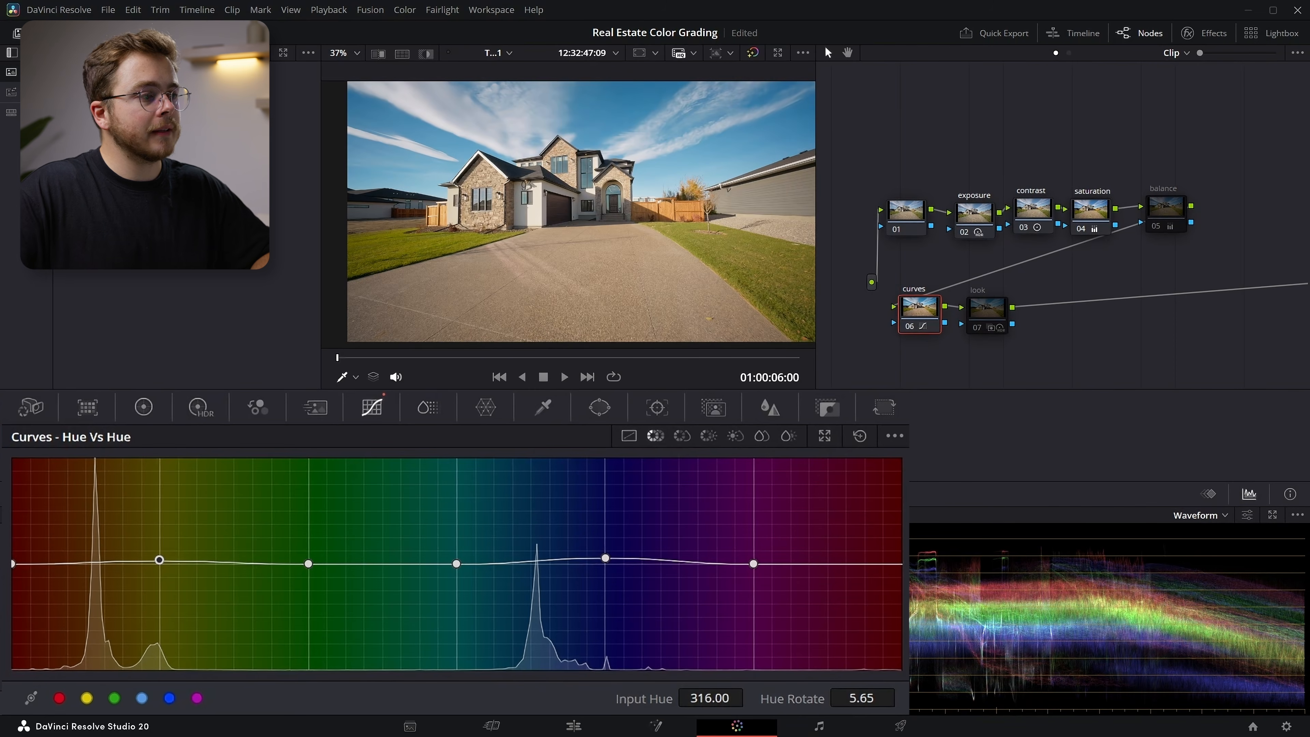
# Step: Shape the Hue Vs Sat curve to mute the sky's blues, setting saturation to 0.65 at input hue 112.23
pyautogui.click(681, 436)
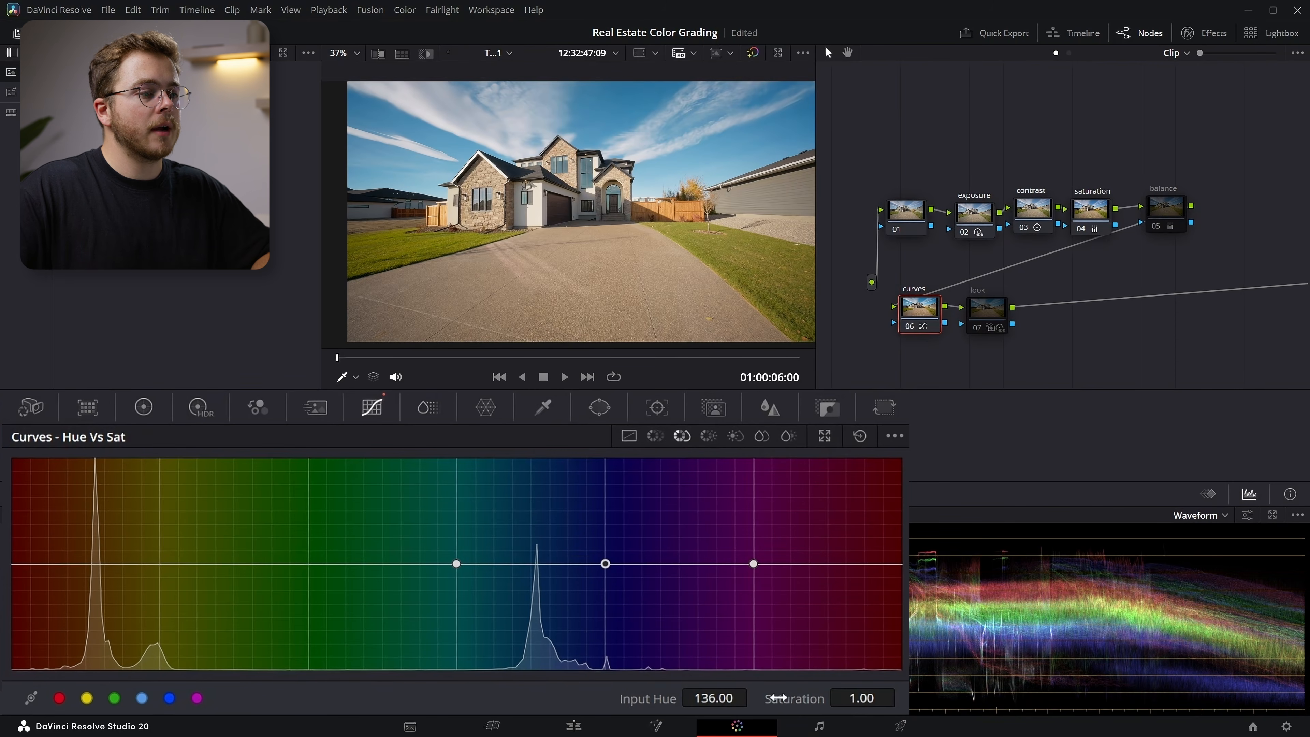
pyautogui.moveTo(876, 692)
pyautogui.mouseDown()
pyautogui.moveTo(835, 693)
pyautogui.moveTo(858, 693)
pyautogui.mouseUp()
pyautogui.click(458, 565)
pyautogui.moveTo(721, 695); pyautogui.dragTo(772, 689)
pyautogui.moveTo(603, 635); pyautogui.dragTo(547, 602)
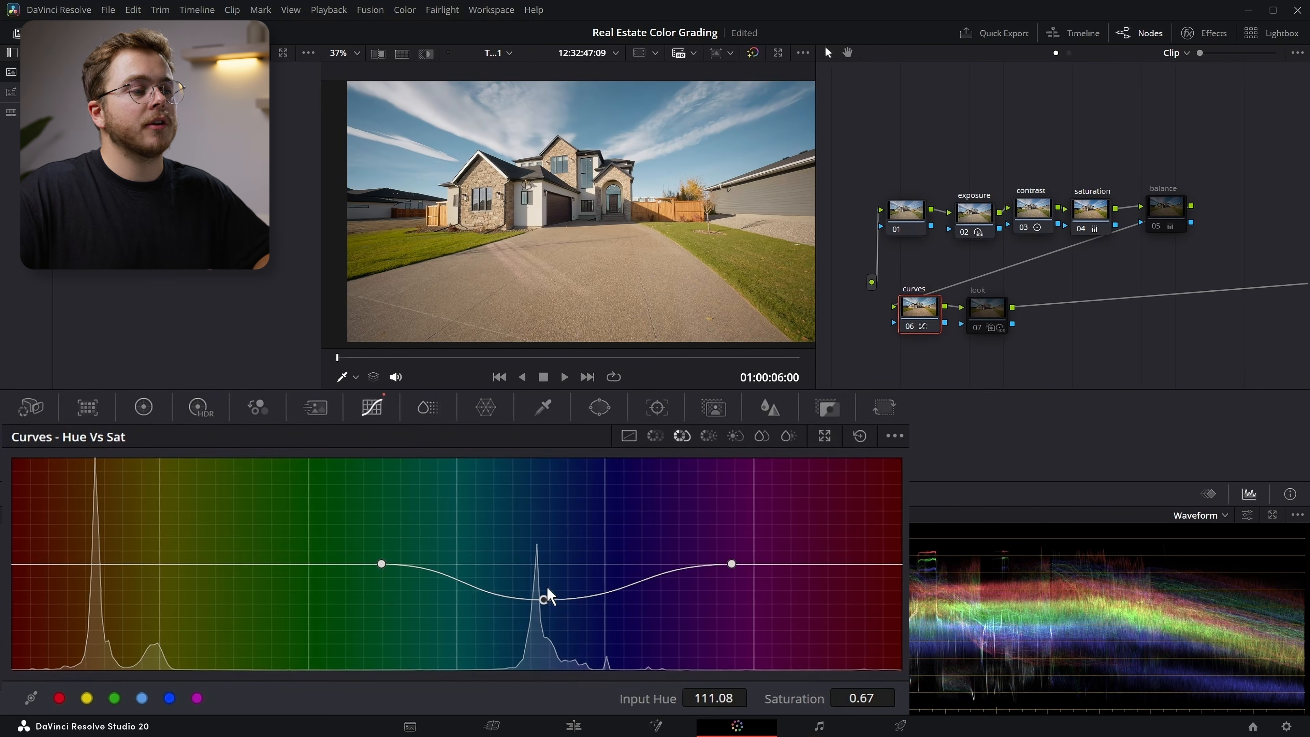
pyautogui.moveTo(544, 601); pyautogui.dragTo(547, 602)
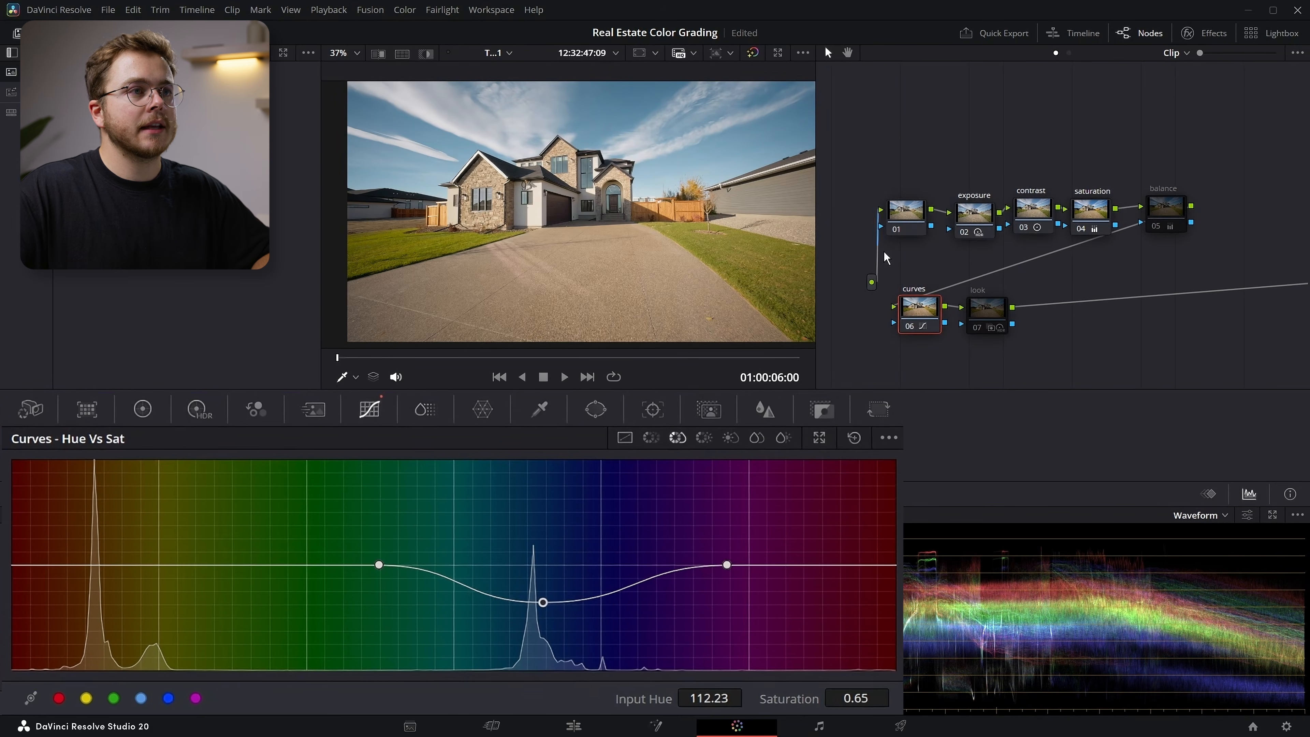
# Step: Compare the exterior shot with and without its grade, and preview the look node switched on and off
pyautogui.scroll(-2, 644, 157)
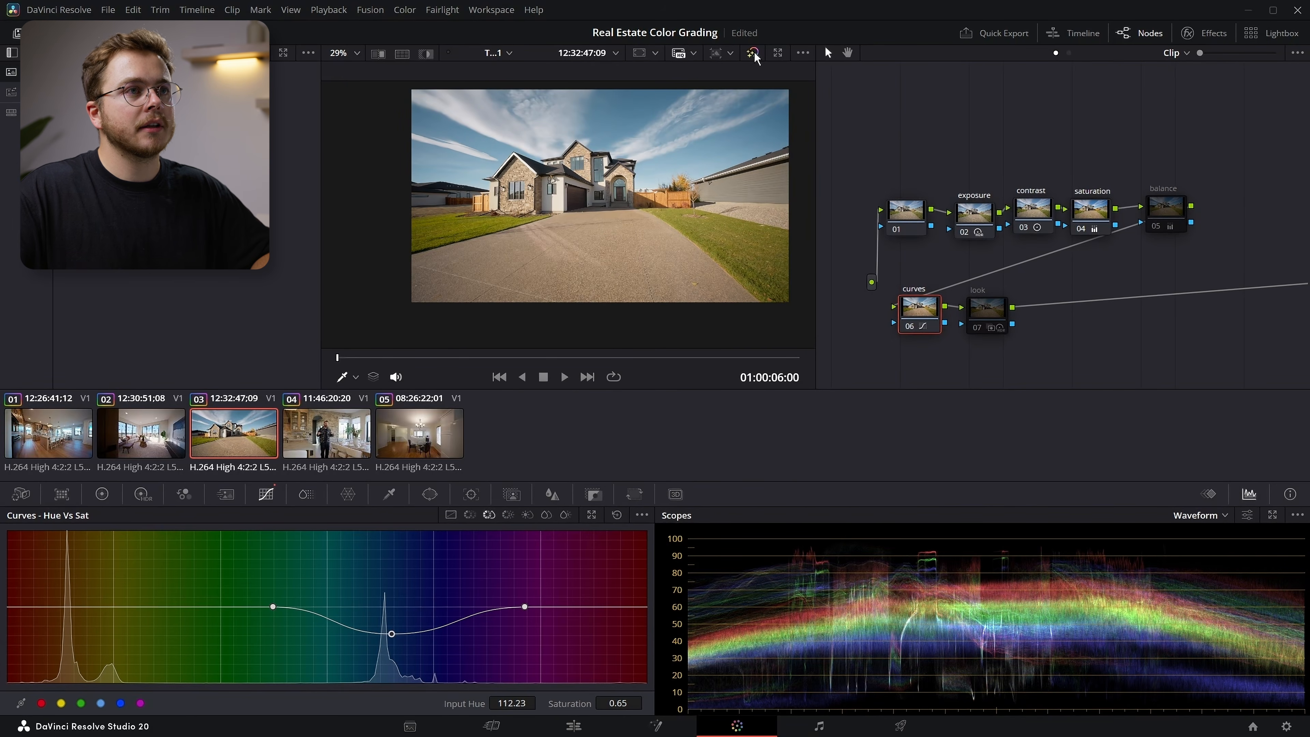
pyautogui.click(753, 53)
pyautogui.click(753, 53)
pyautogui.moveTo(668, 201); pyautogui.dragTo(664, 224)
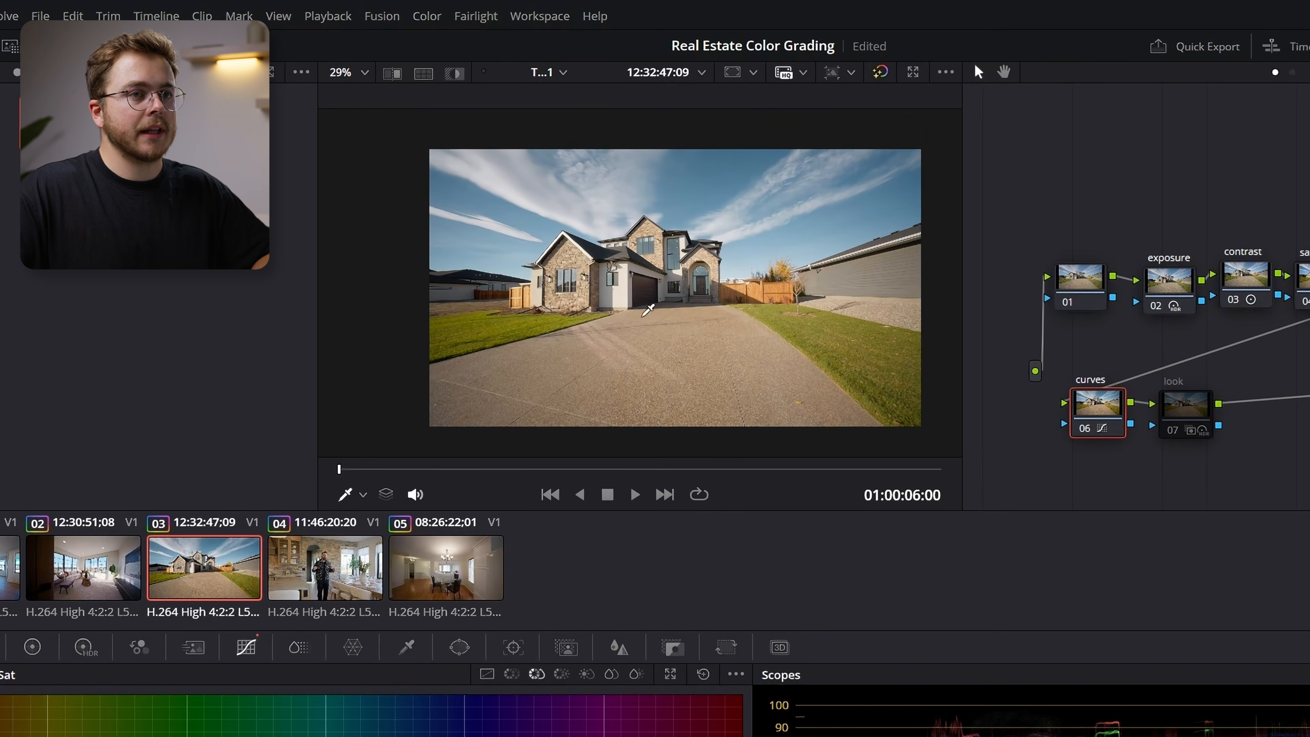
pyautogui.click(1173, 435)
pyautogui.click(1173, 435)
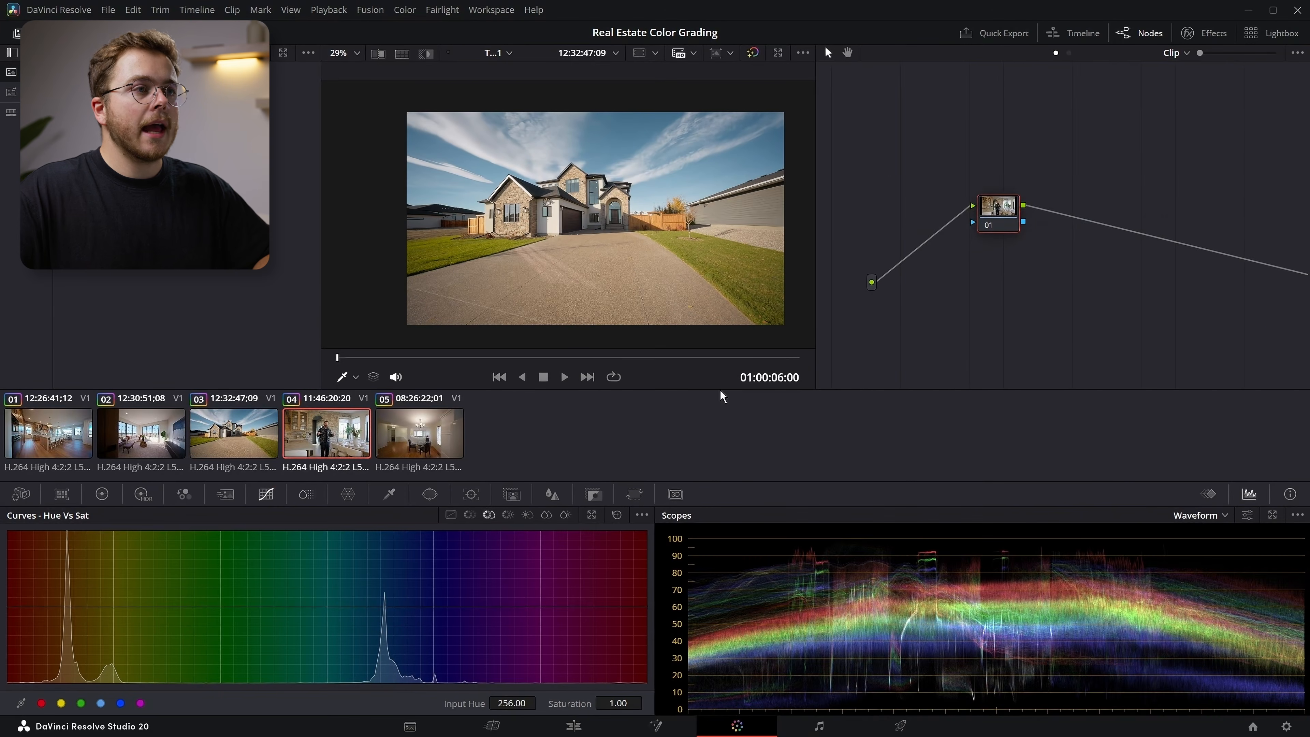
# Step: Apply the saved kitchen still's grade to the fourth clip, showing the presenter in the dining room
pyautogui.press('Down')
pyautogui.moveTo(447, 356)
pyautogui.mouseDown()
pyautogui.moveTo(664, 367)
pyautogui.moveTo(344, 348)
pyautogui.moveTo(448, 358)
pyautogui.mouseUp()
pyautogui.rightClick(135, 95)
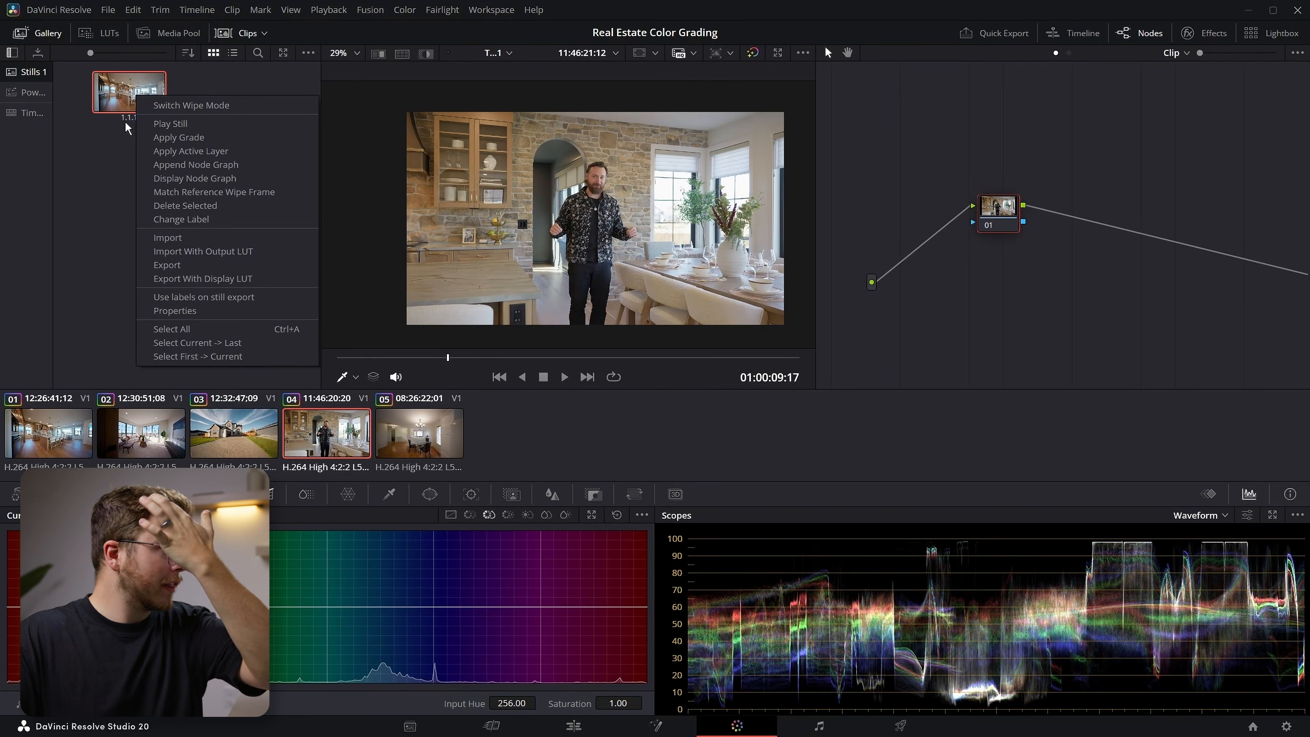
pyautogui.click(259, 137)
# Step: Set Global exposure to 0.48 in the exposure node's HDR wheels, judging the brightness on the presenter's face
pyautogui.moveTo(428, 359)
pyautogui.mouseDown()
pyautogui.moveTo(350, 360)
pyautogui.moveTo(435, 358)
pyautogui.mouseUp()
pyautogui.scroll(4, 576, 183)
pyautogui.moveTo(634, 216); pyautogui.dragTo(420, 189)
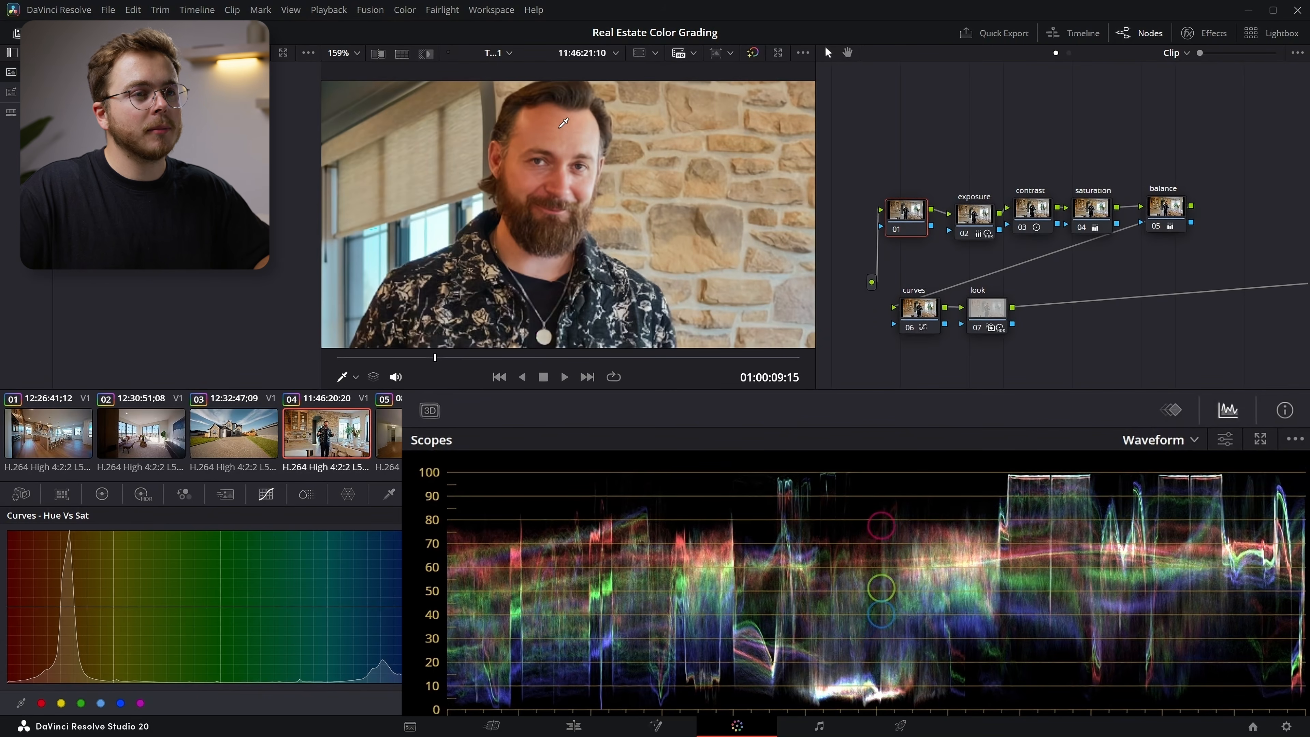
pyautogui.click(993, 221)
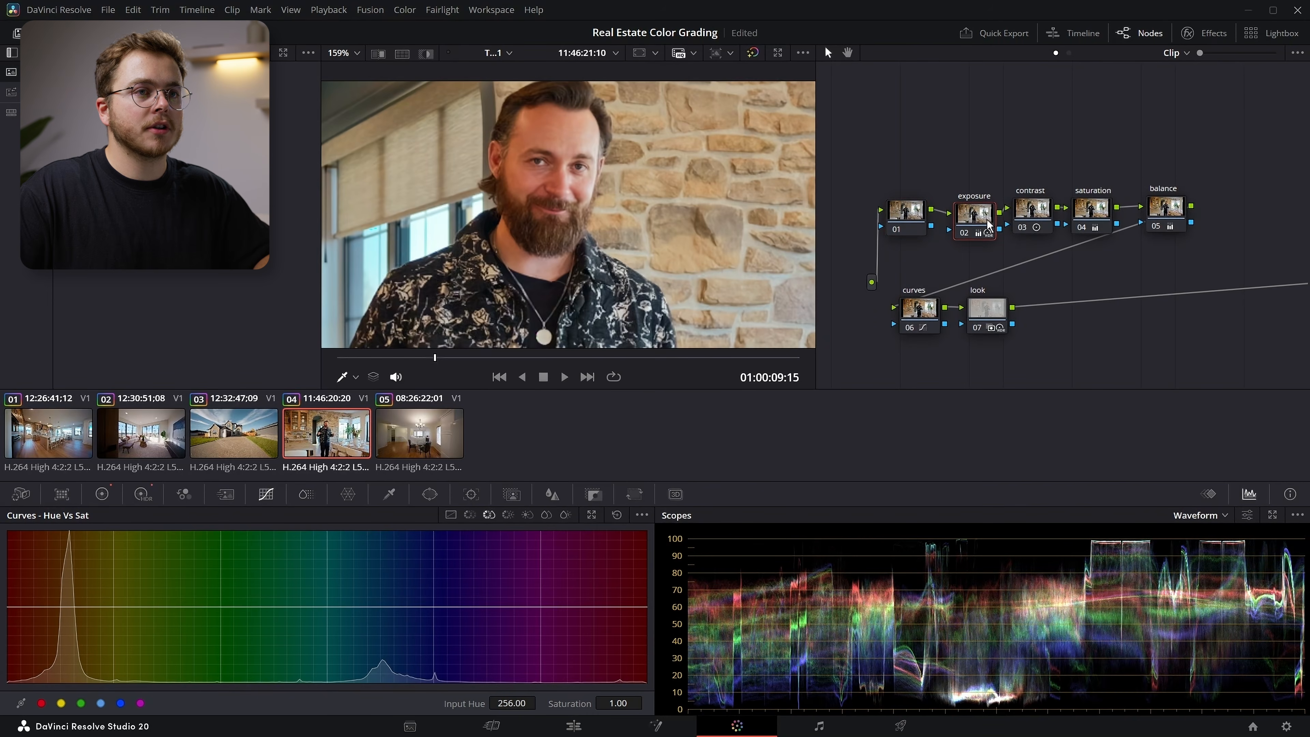
pyautogui.click(144, 495)
pyautogui.moveTo(545, 656); pyautogui.dragTo(570, 657)
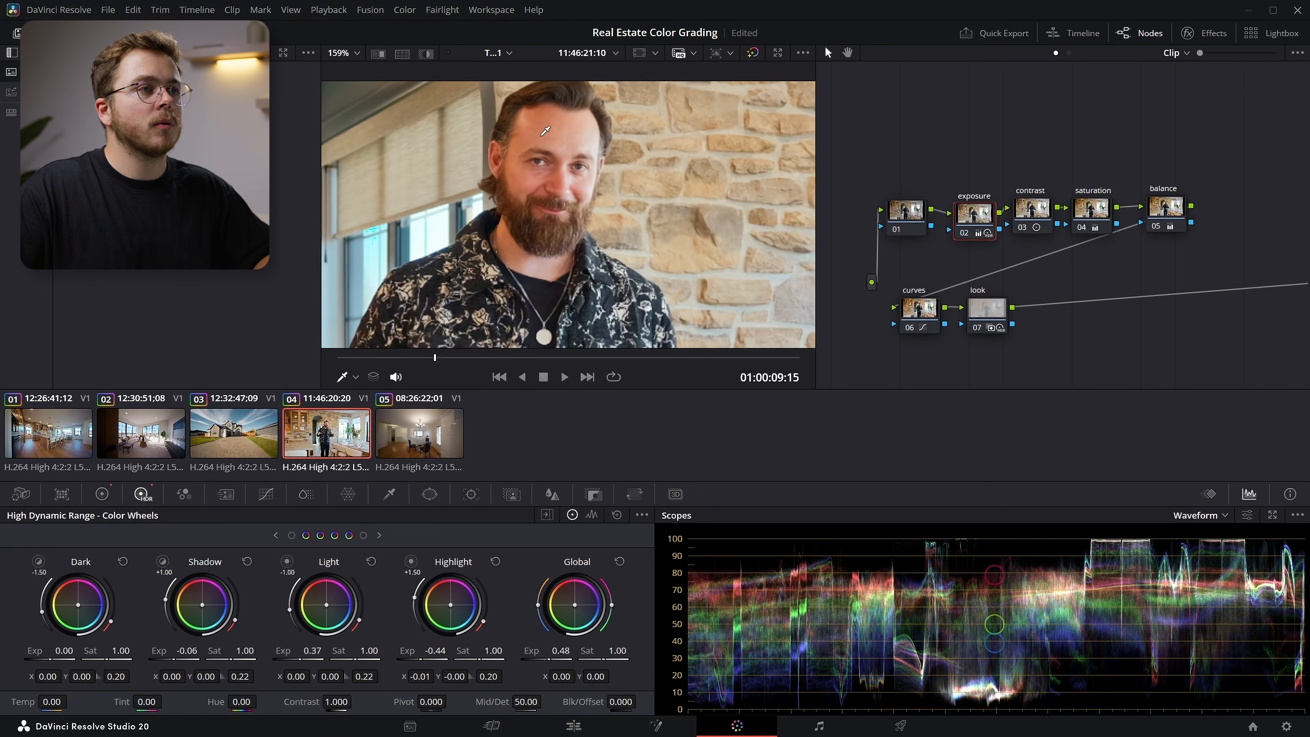
pyautogui.scroll(-5, 541, 121)
pyautogui.scroll(2, 804, 225)
pyautogui.scroll(5, 650, 149)
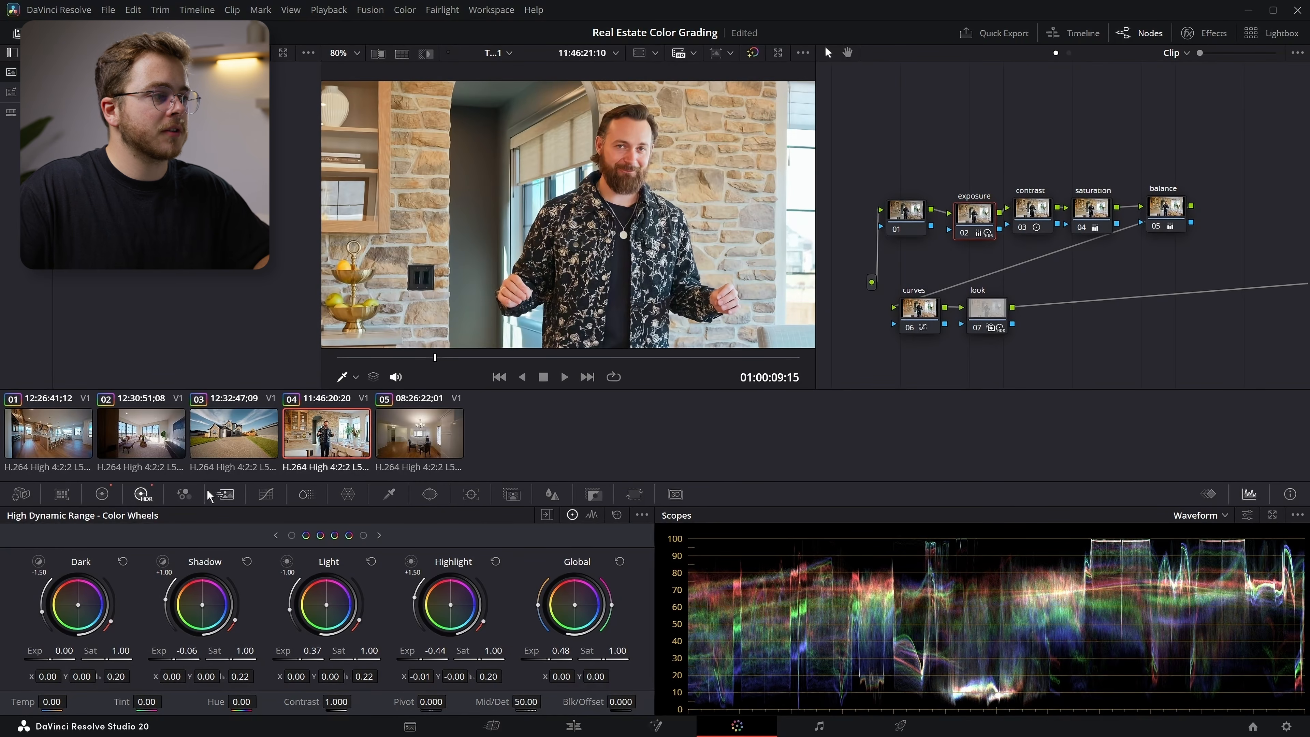
# Step: Set the exposure node's HDR Highlight exposure to -0.47, checking the presenter's skin and the windows
pyautogui.moveTo(580, 332); pyautogui.dragTo(484, 301)
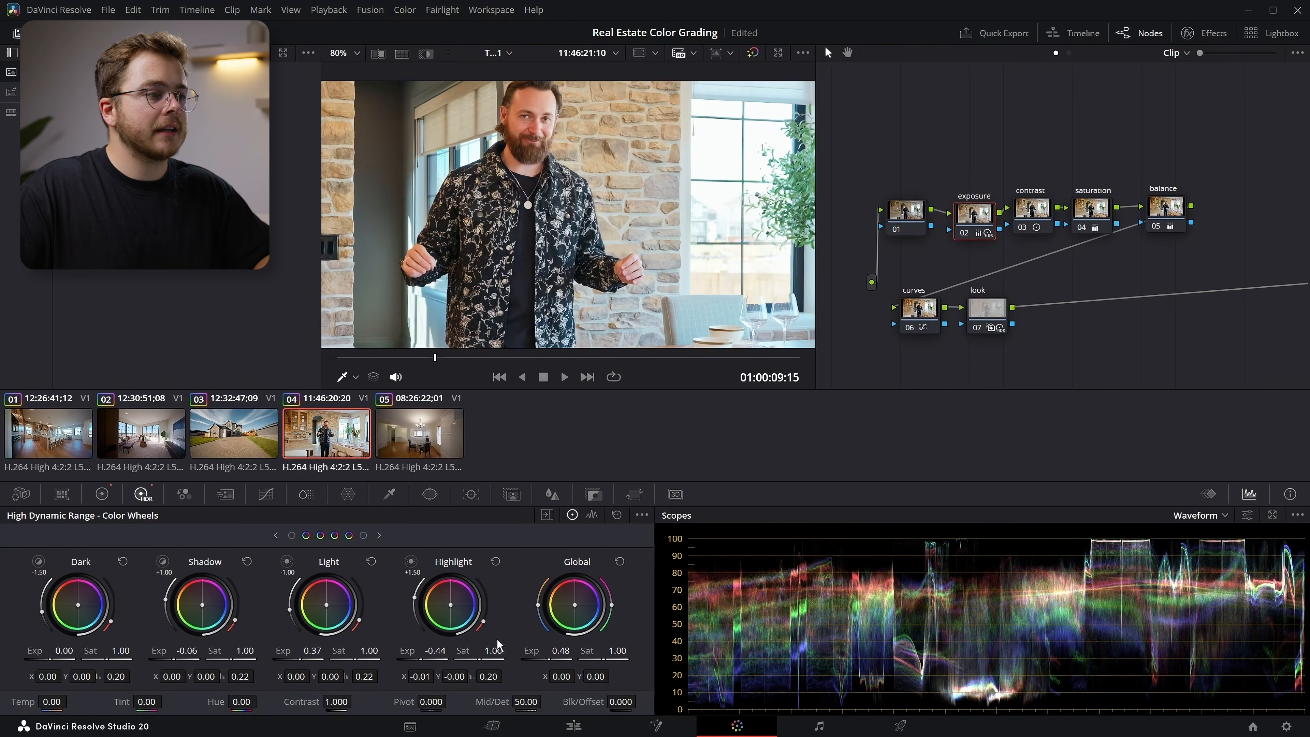
pyautogui.moveTo(441, 652); pyautogui.dragTo(418, 652)
pyautogui.moveTo(587, 636); pyautogui.dragTo(608, 638)
pyautogui.scroll(5, 497, 161)
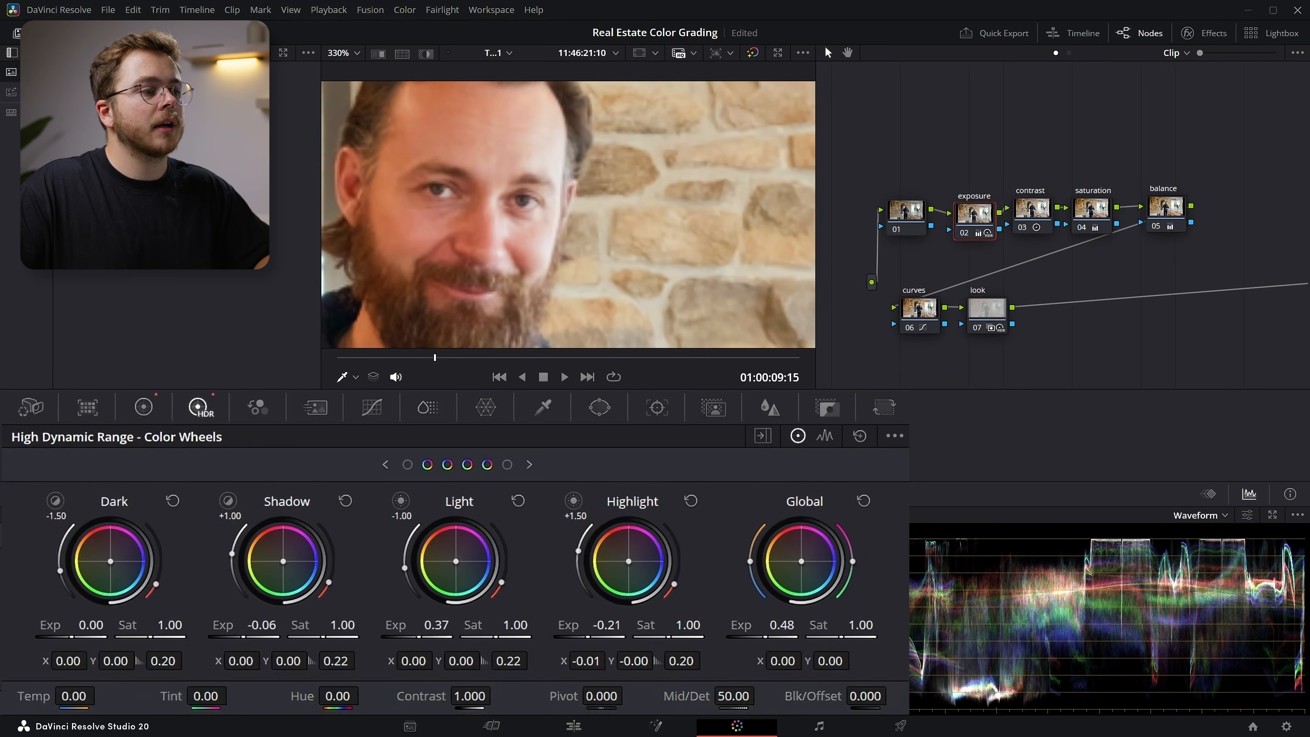
pyautogui.moveTo(603, 638); pyautogui.dragTo(597, 639)
pyautogui.scroll(-7, 501, 152)
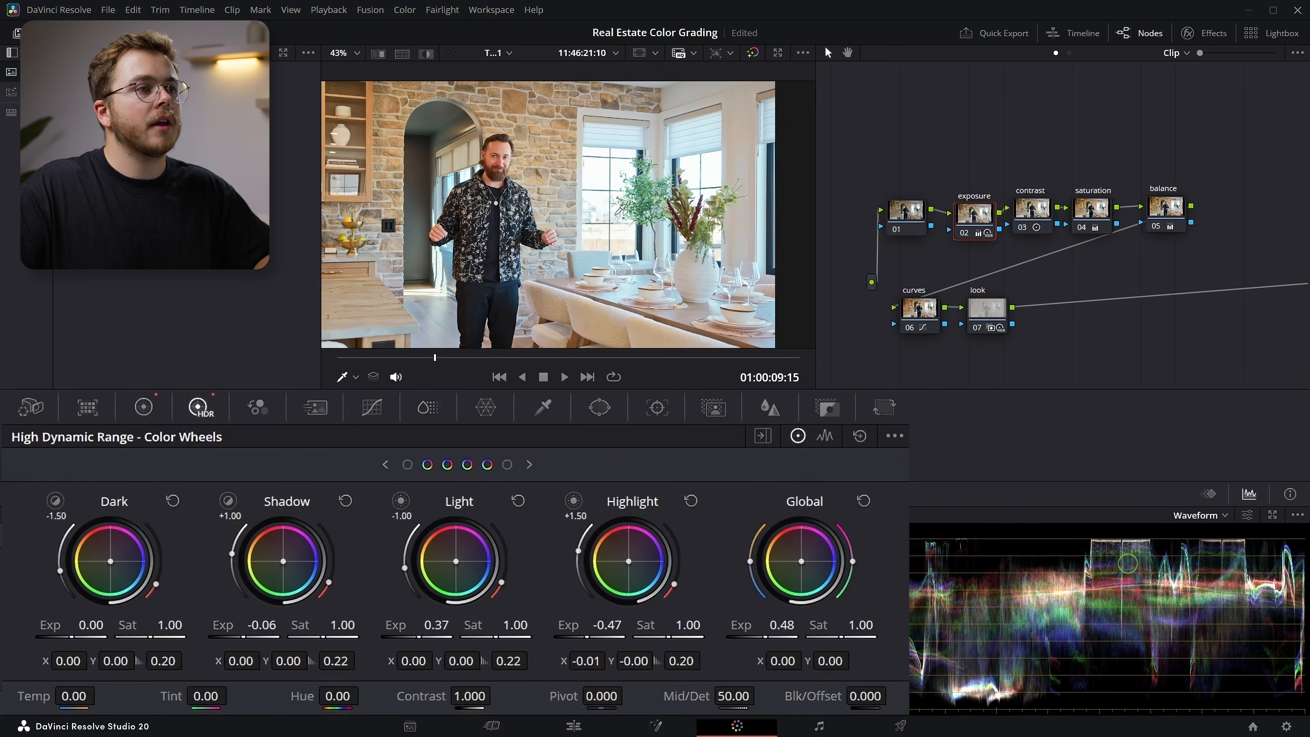
# Step: Bring up the Specular wheel in the exposure node and set its exposure to -0.44
pyautogui.click(530, 464)
pyautogui.moveTo(607, 639); pyautogui.dragTo(597, 638)
pyautogui.scroll(6, 637, 201)
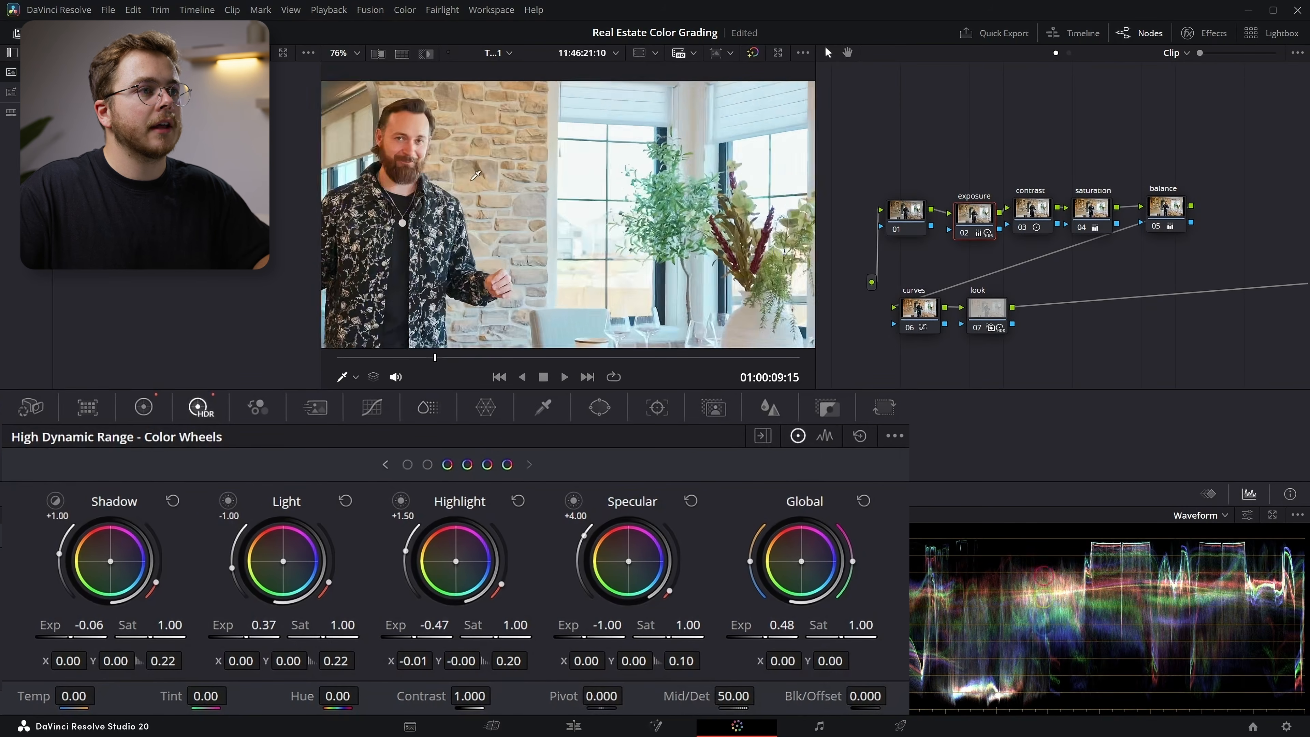
pyautogui.moveTo(607, 625); pyautogui.dragTo(606, 625)
pyautogui.scroll(-6, 734, 150)
# Step: Compare the presenter clip with and without its grade and inspect the presenter's face up close
pyautogui.click(753, 54)
pyautogui.click(753, 53)
pyautogui.click(753, 53)
pyautogui.click(753, 53)
pyautogui.scroll(-3, 669, 115)
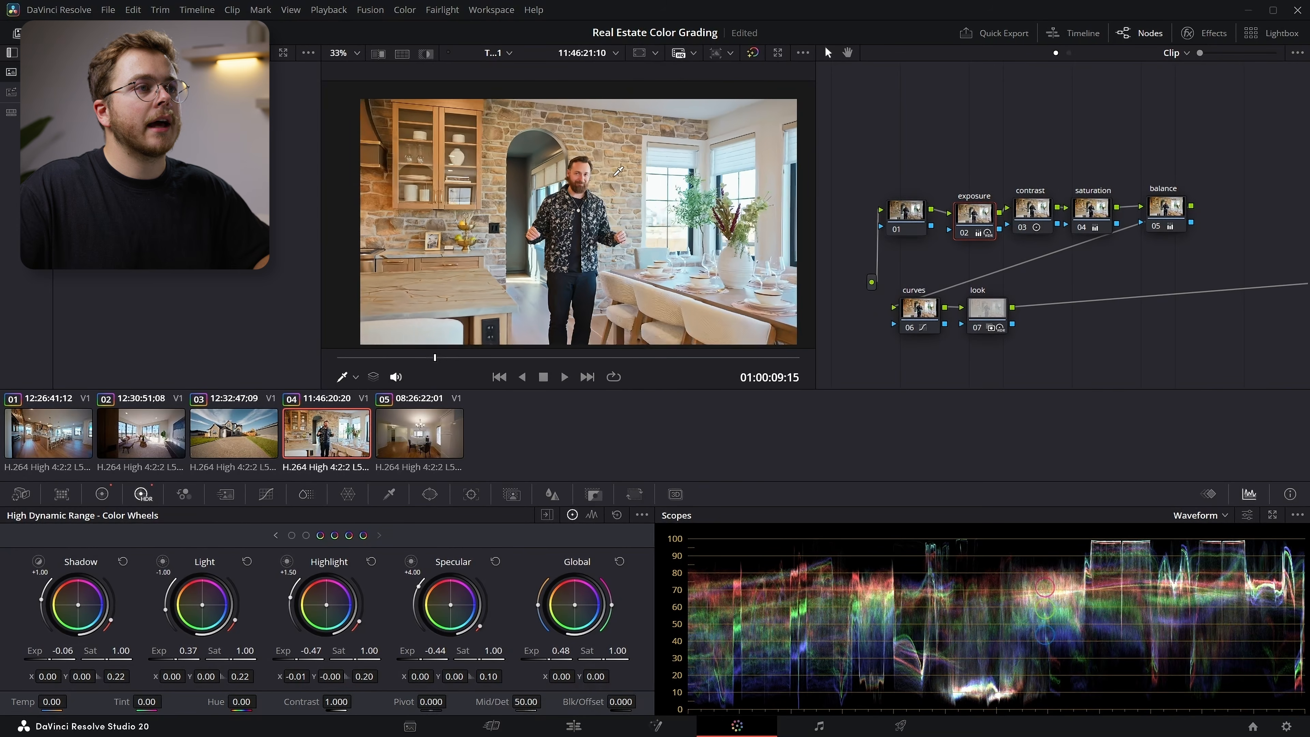
pyautogui.click(753, 54)
pyautogui.click(752, 54)
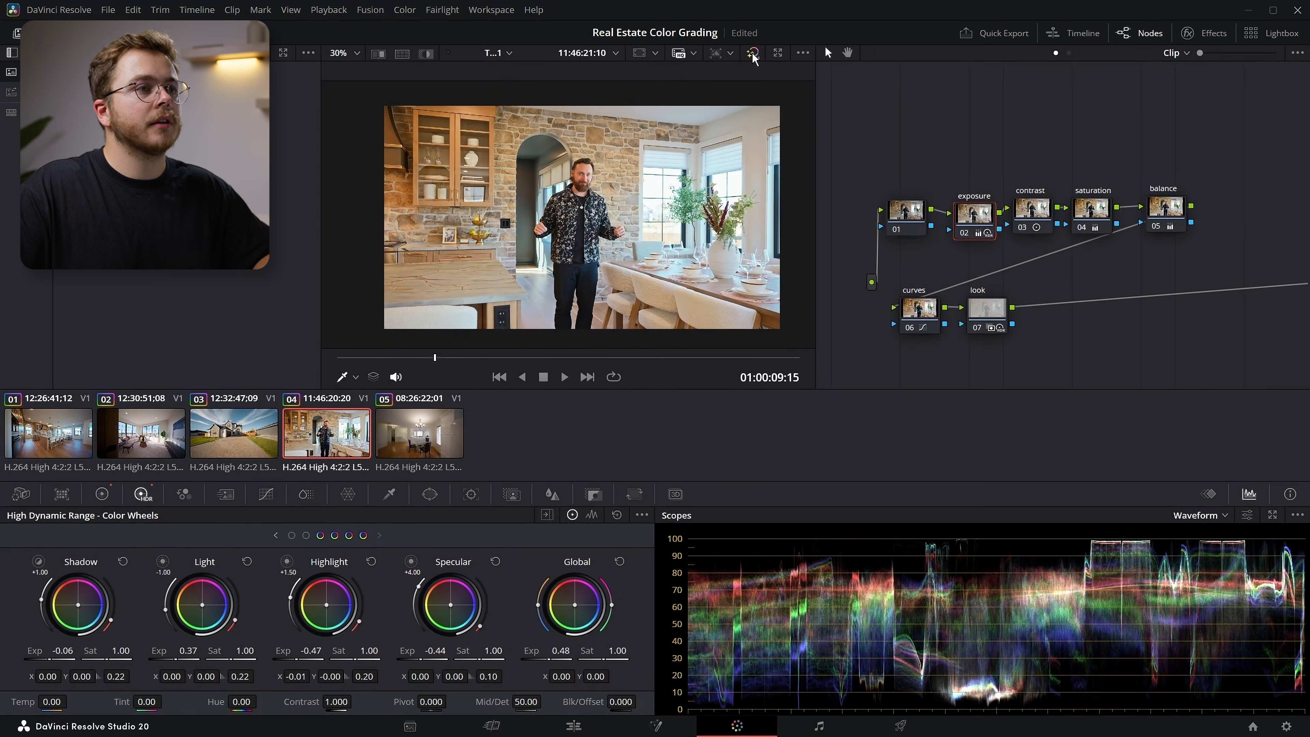
pyautogui.scroll(8, 582, 162)
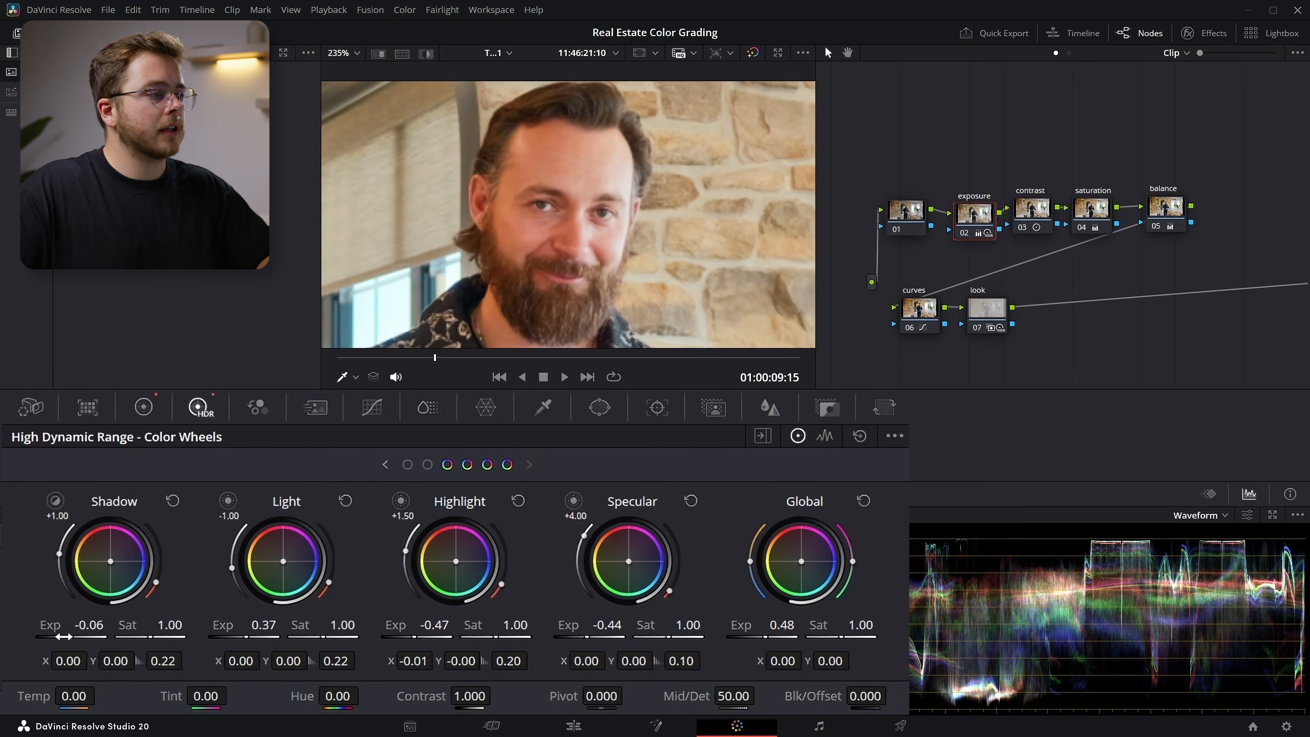
# Step: Adjust the exposure node's HDR Shadow exposure and add a serial node labelled "skin" after the look node
pyautogui.moveTo(90, 624); pyautogui.dragTo(125, 624)
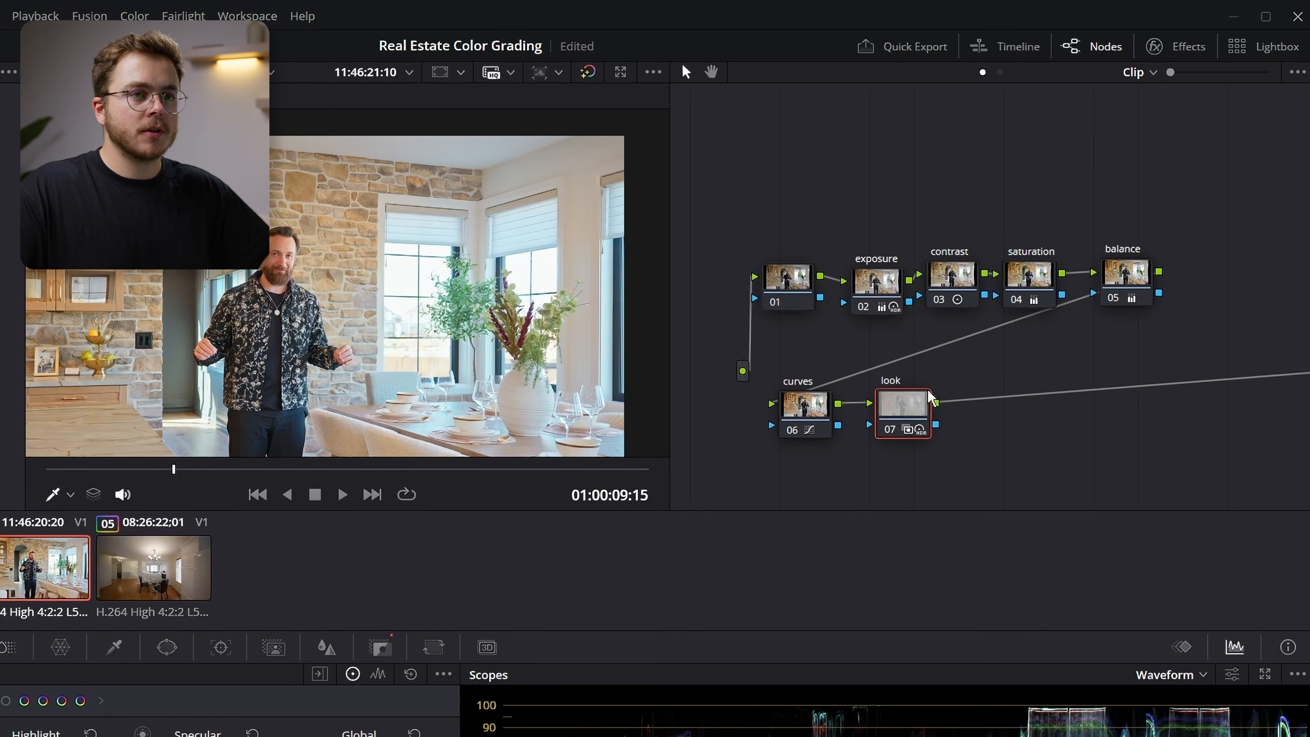
pyautogui.moveTo(931, 399)
pyautogui.mouseDown()
pyautogui.moveTo(959, 397)
pyautogui.moveTo(935, 397)
pyautogui.mouseUp()
pyautogui.hotkey('alt', 's')
pyautogui.rightClick(1000, 418)
pyautogui.click(1059, 446)
pyautogui.write('skin')
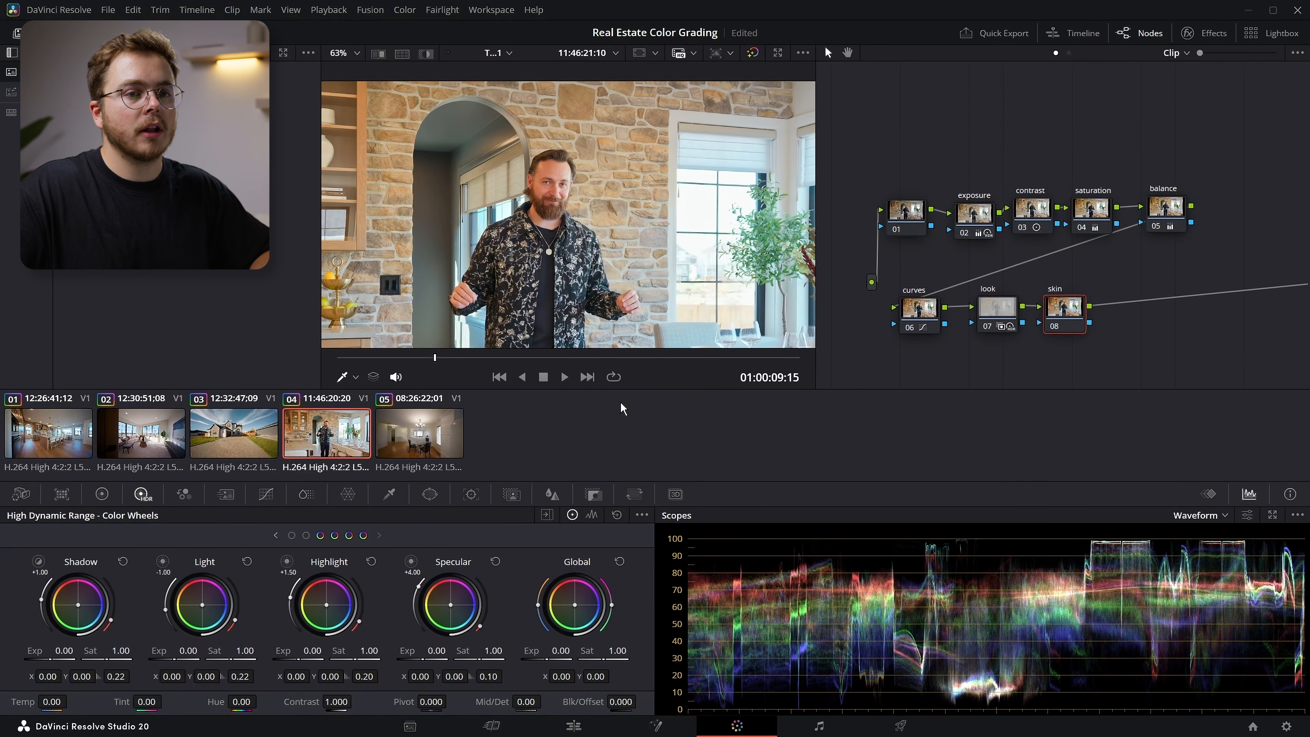
# Step: Switch the scope to Vectorscope and check its skin tone indicator option
pyautogui.click(1188, 516)
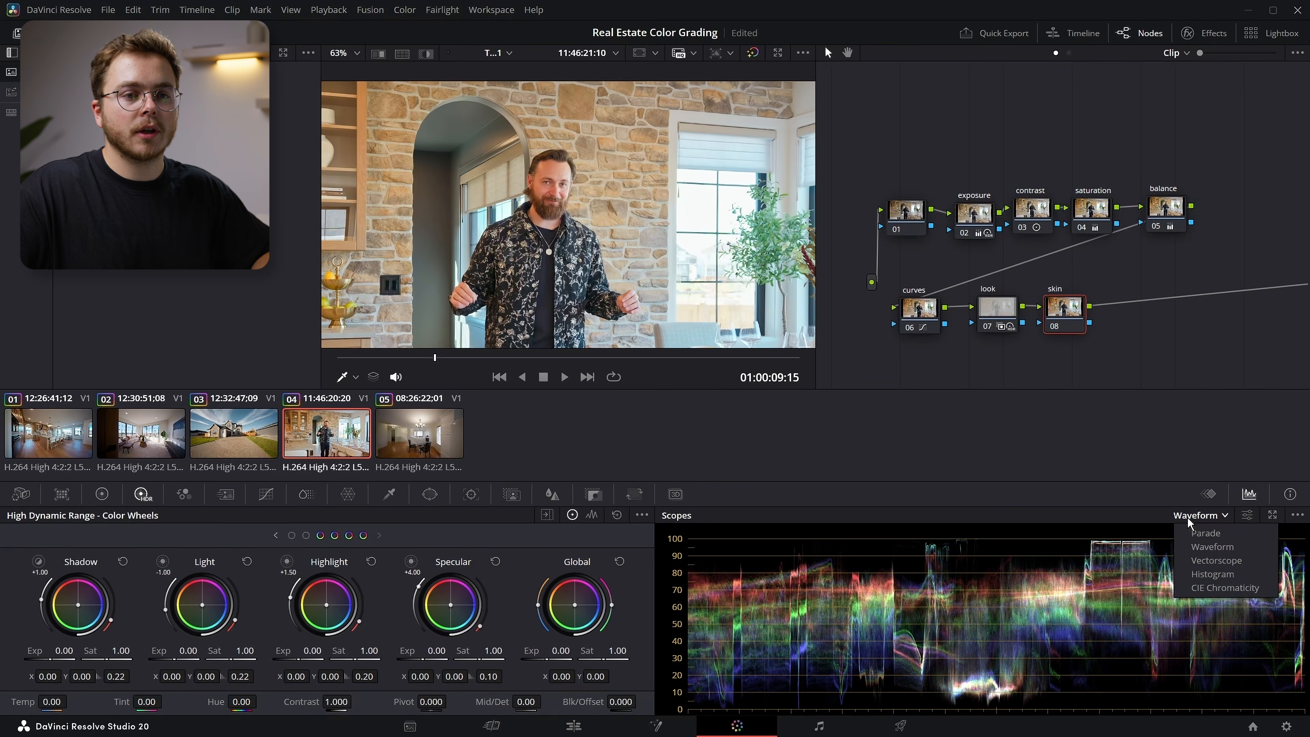
pyautogui.click(1195, 559)
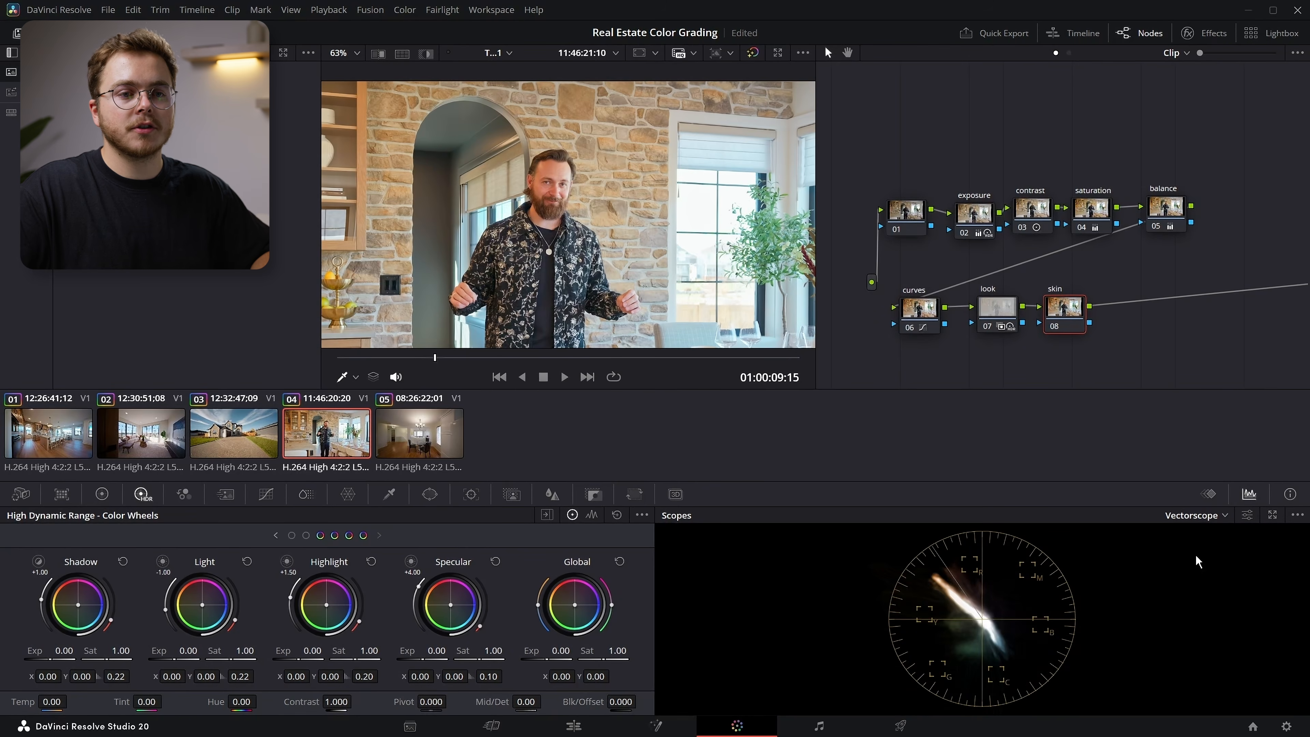
pyautogui.click(1247, 515)
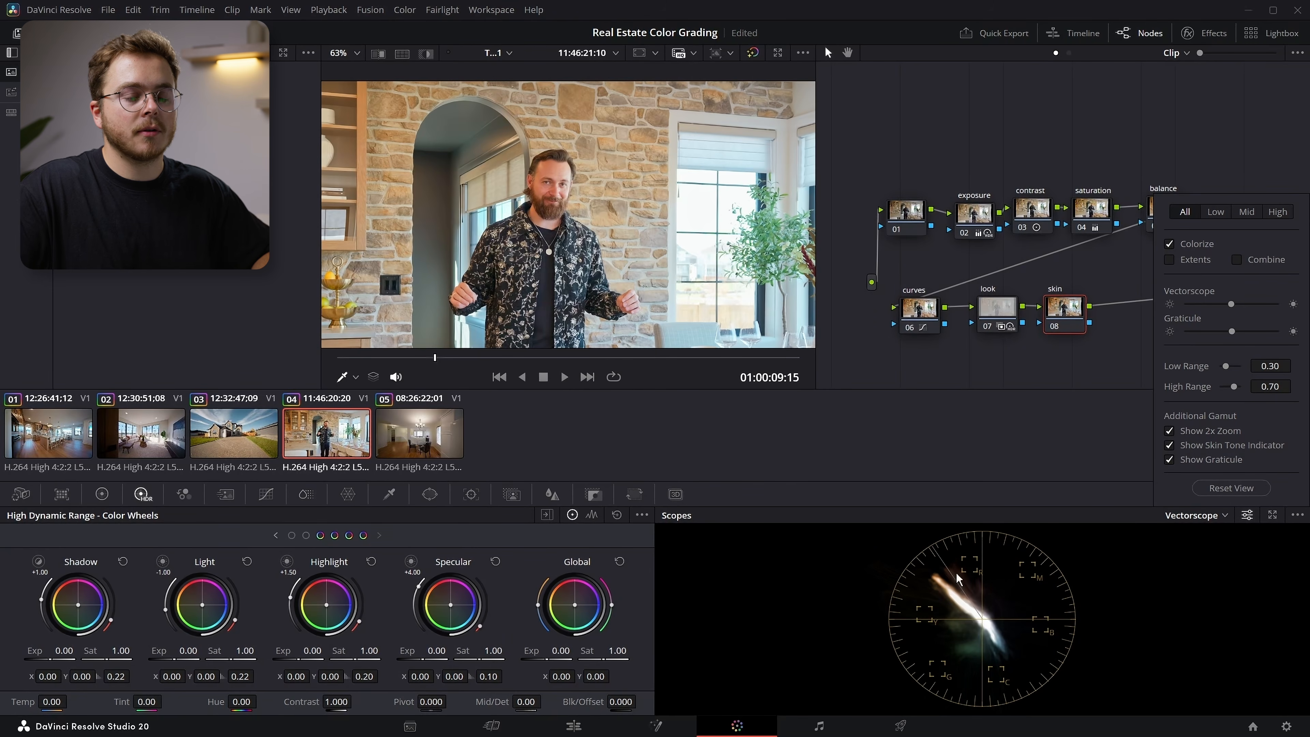
pyautogui.click(1060, 474)
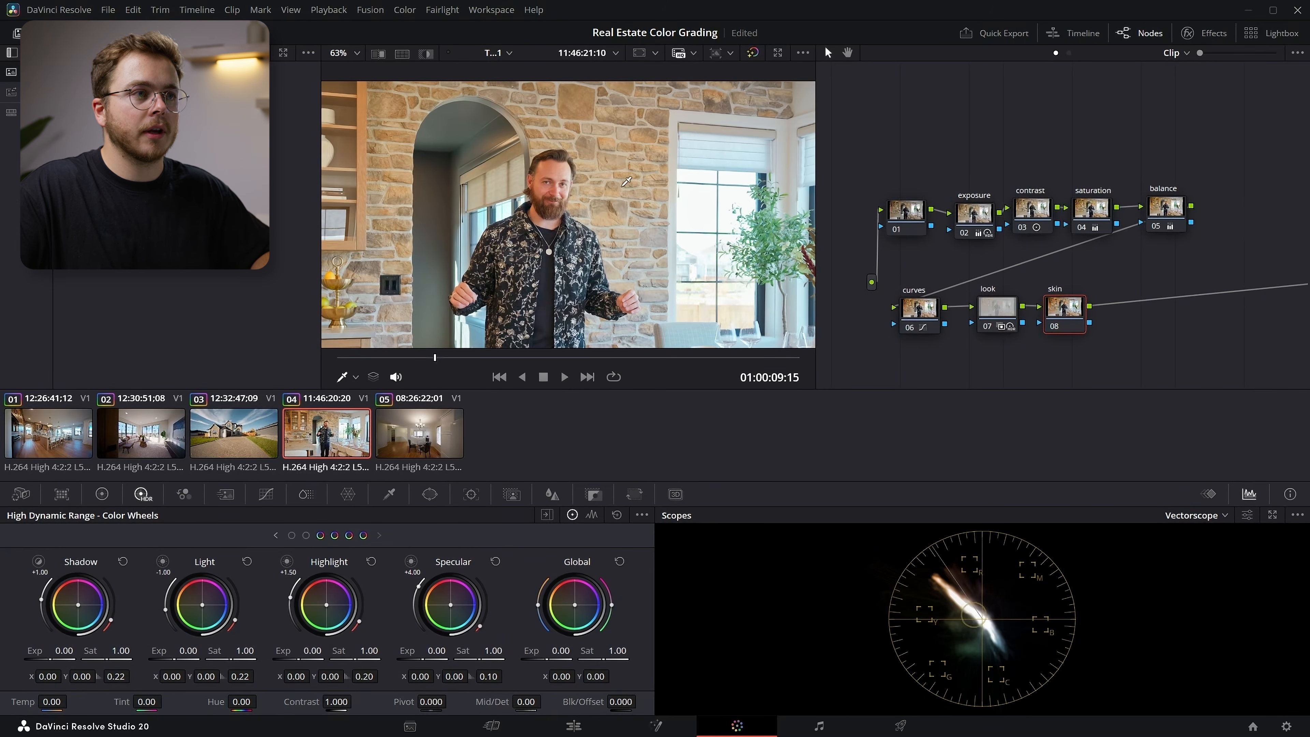
# Step: In the skin node's Hue Vs Hue curve, sample the presenter's skin and set Hue Rotate to -1.55 at input hue 268.64
pyautogui.scroll(5, 537, 158)
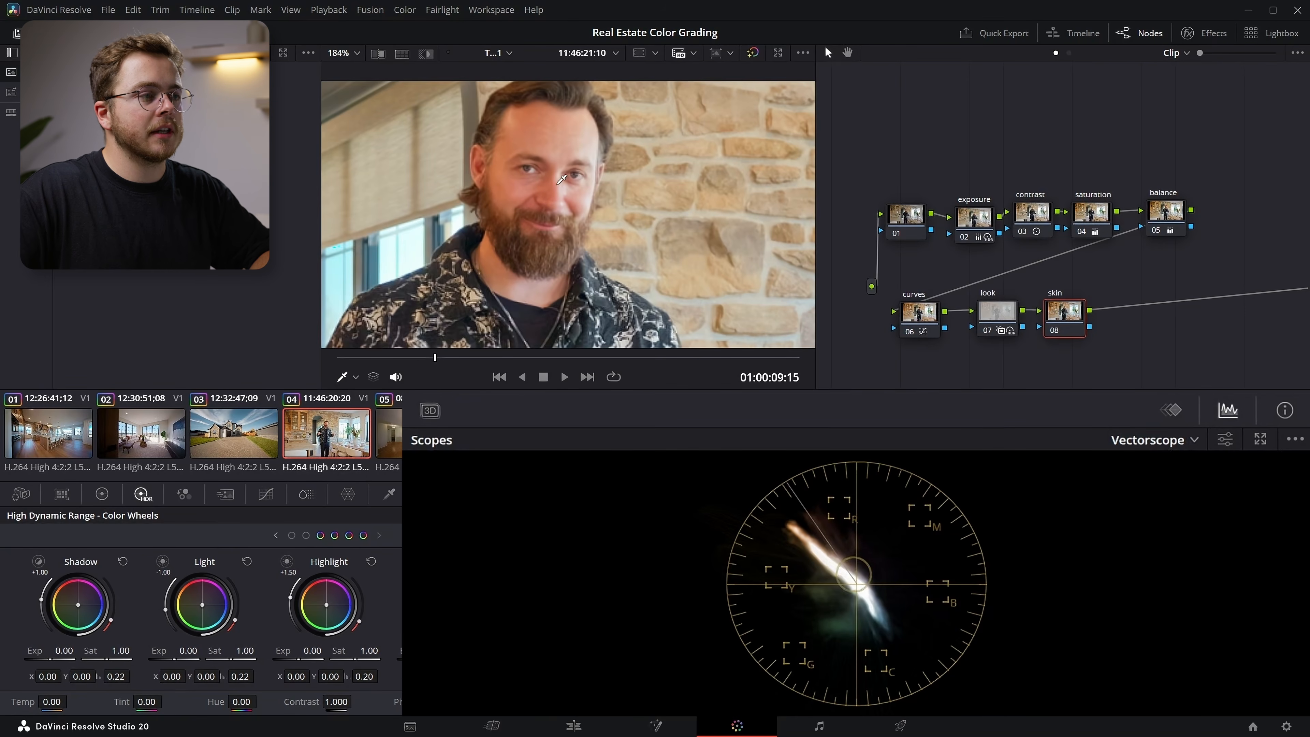
pyautogui.click(296, 473)
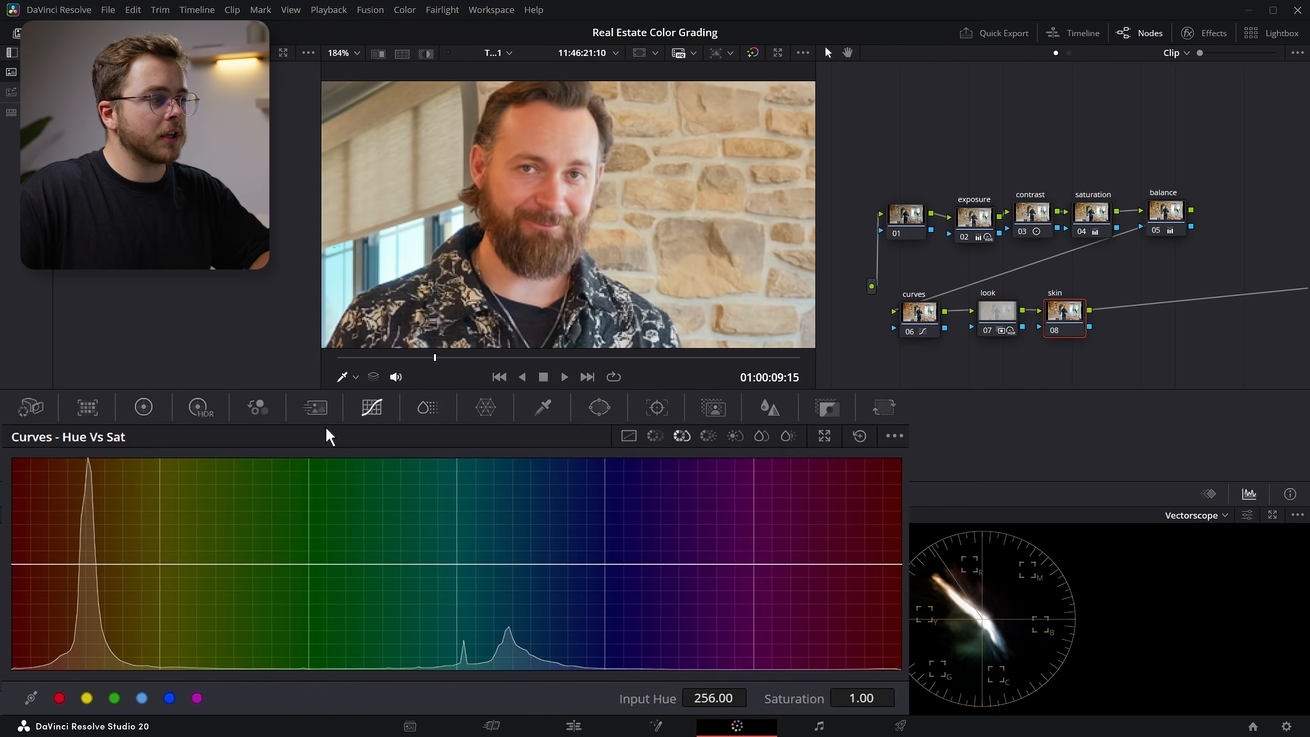
pyautogui.click(656, 437)
pyautogui.scroll(5, 550, 204)
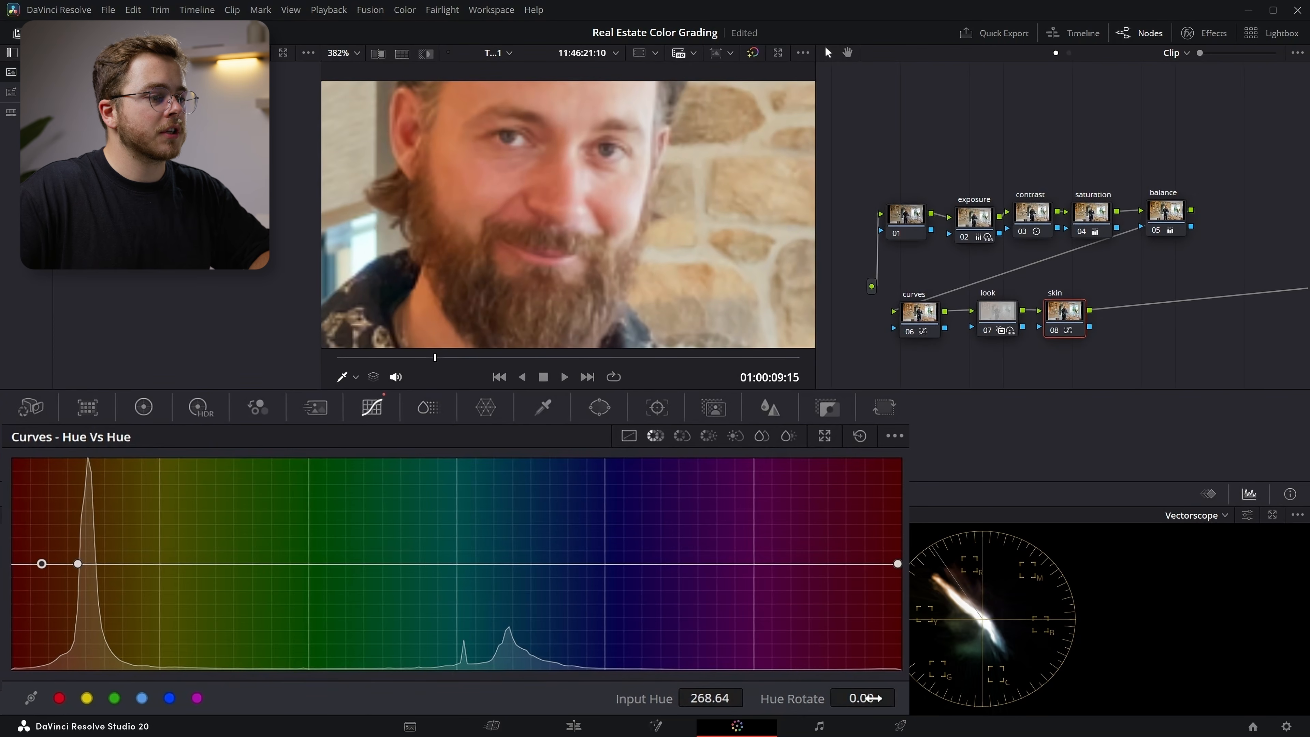
pyautogui.moveTo(42, 564)
pyautogui.mouseDown()
pyautogui.moveTo(41, 551)
pyautogui.moveTo(42, 566)
pyautogui.mouseUp()
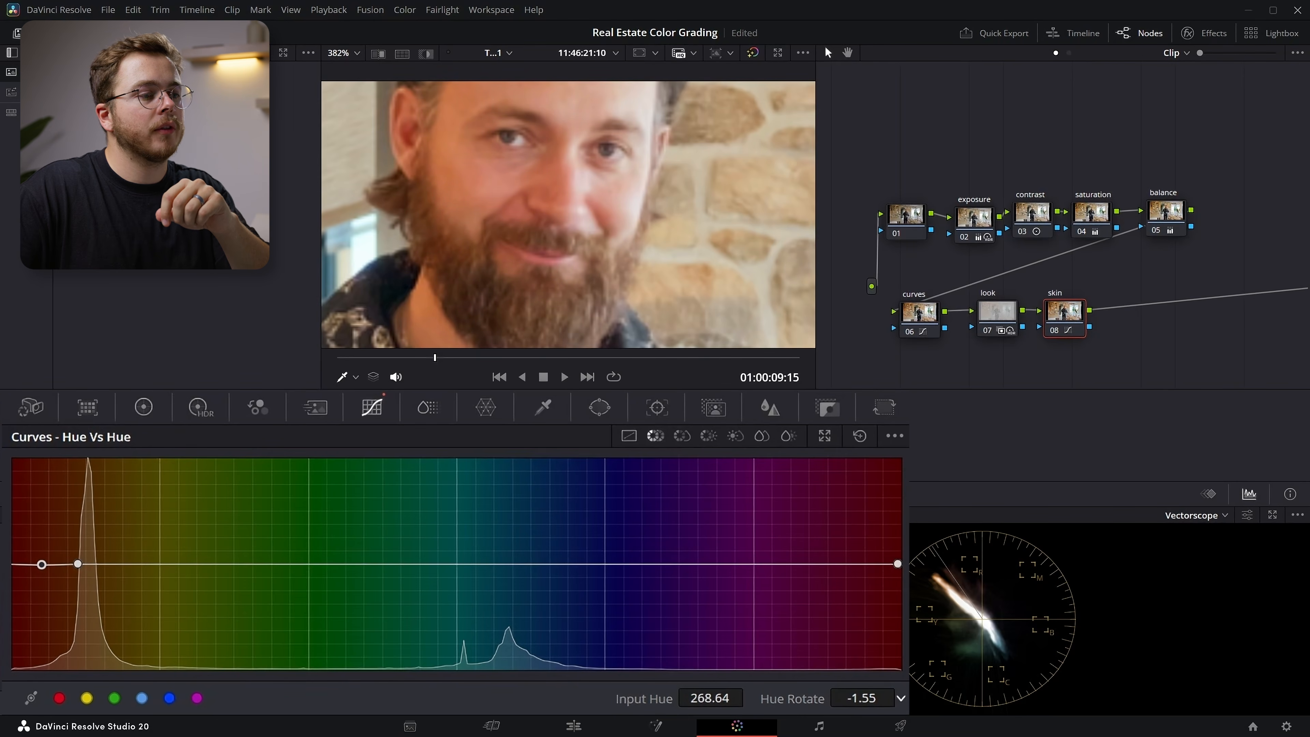
# Step: Compare the whole presenter frame with and without its grade, checking the skin against the room
pyautogui.scroll(-5, 588, 135)
pyautogui.scroll(-3, 644, 123)
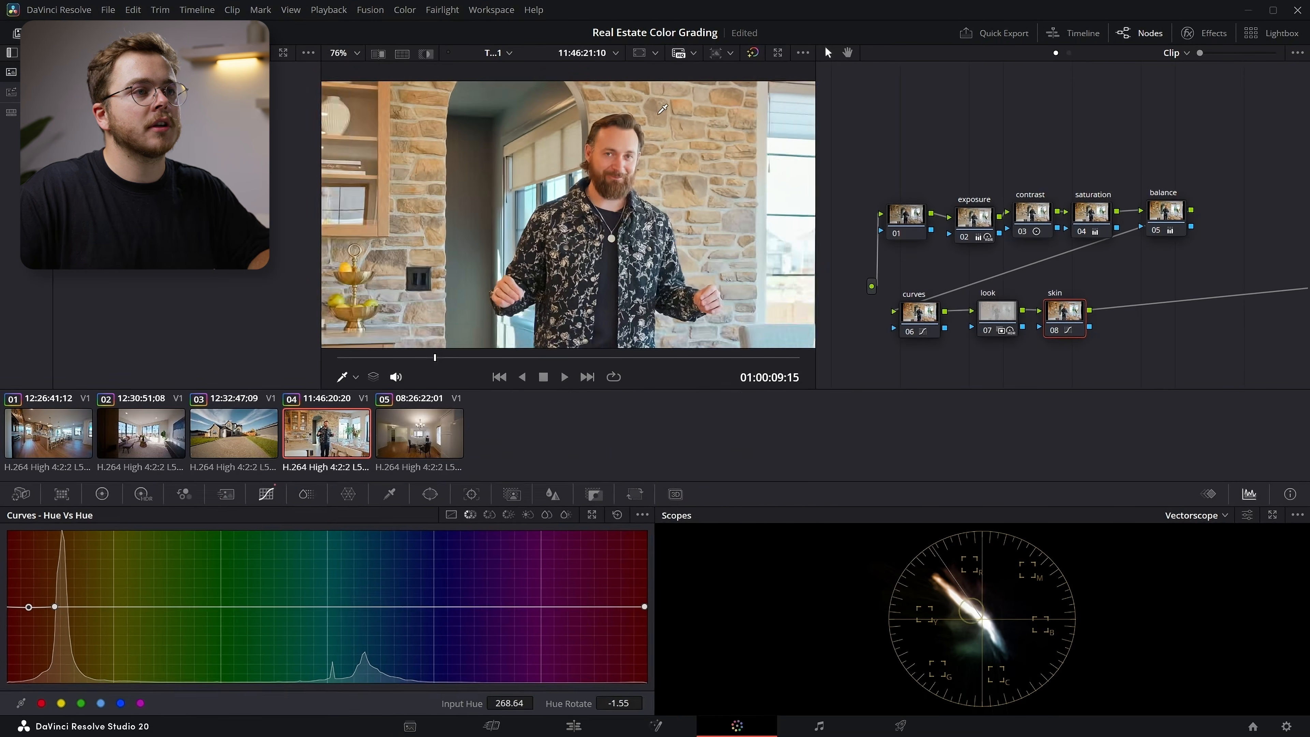
pyautogui.scroll(-1, 647, 118)
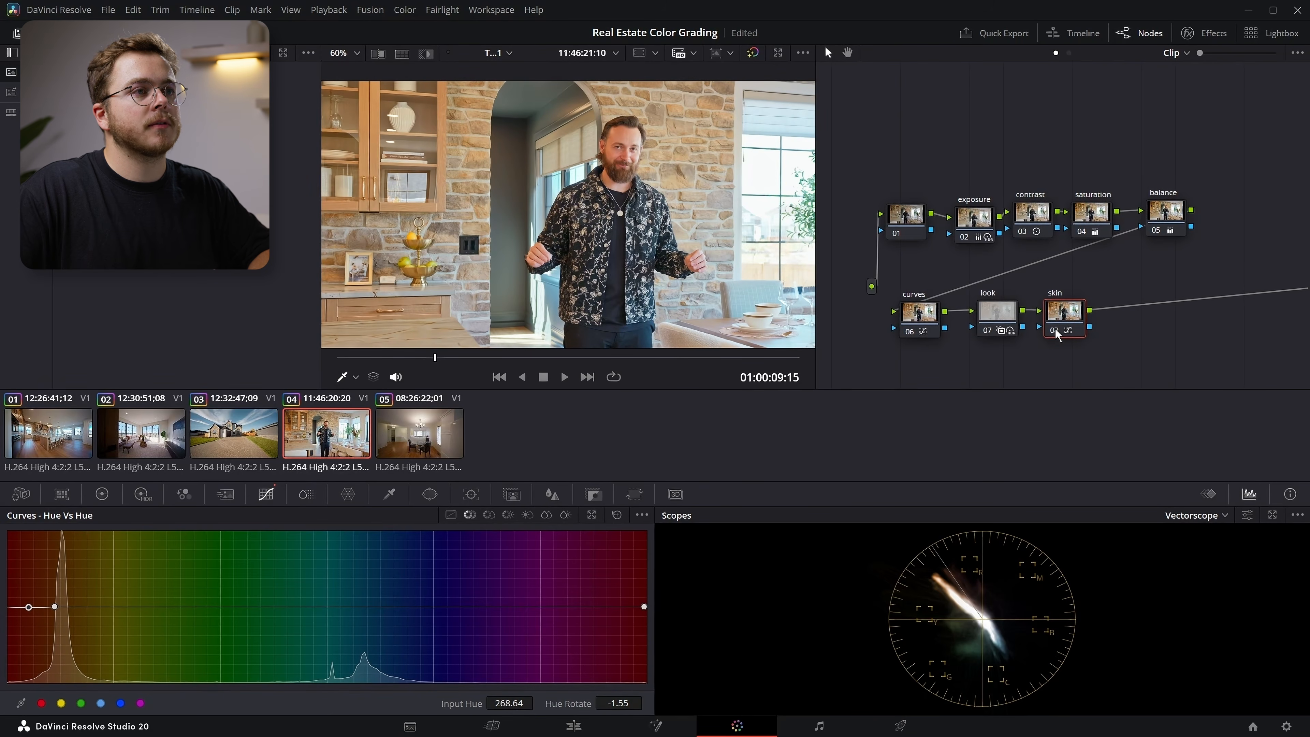
pyautogui.scroll(-4, 648, 172)
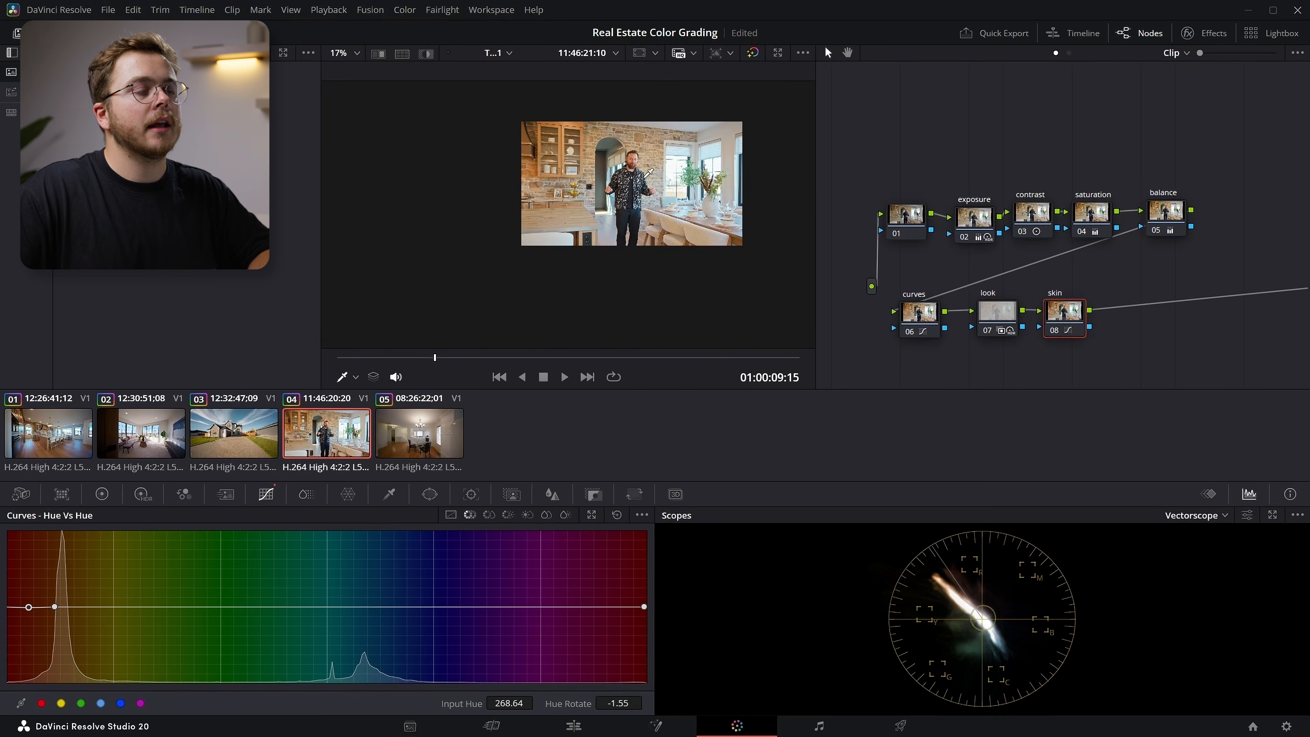
pyautogui.scroll(2, 645, 176)
pyautogui.click(752, 53)
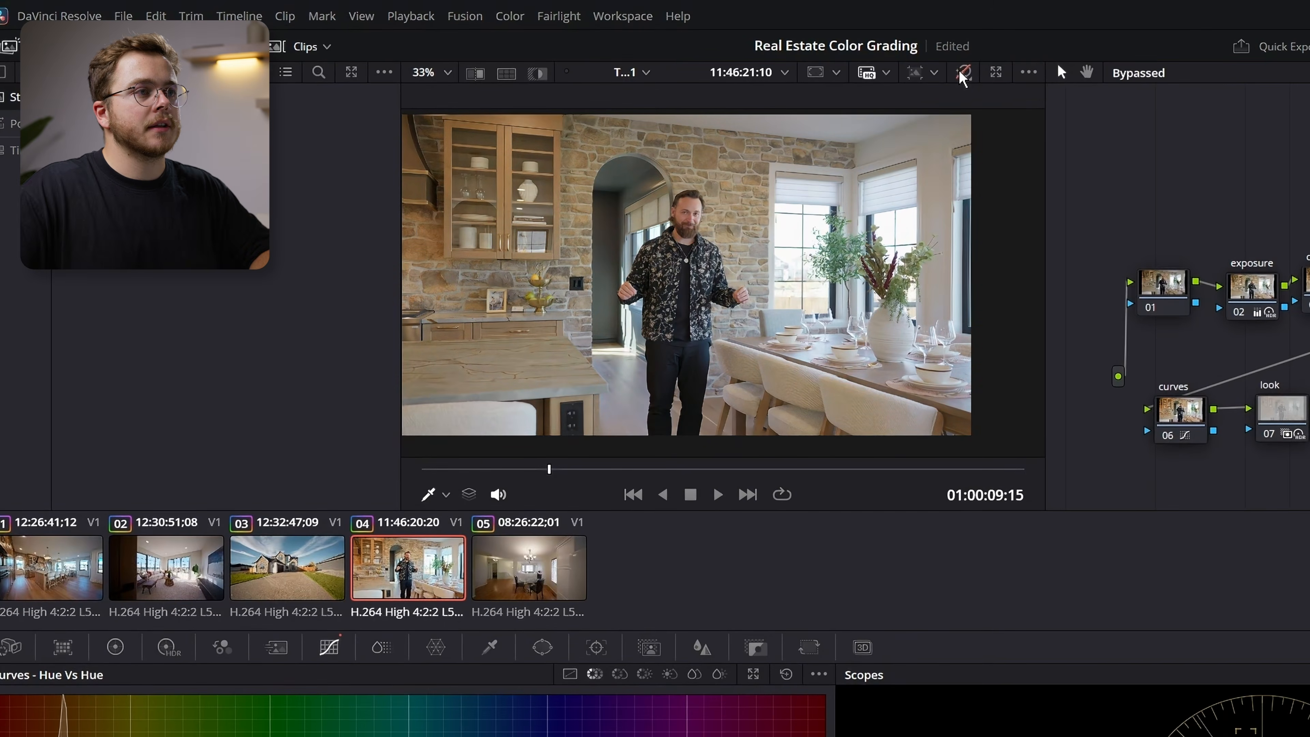
pyautogui.click(962, 73)
pyautogui.click(961, 74)
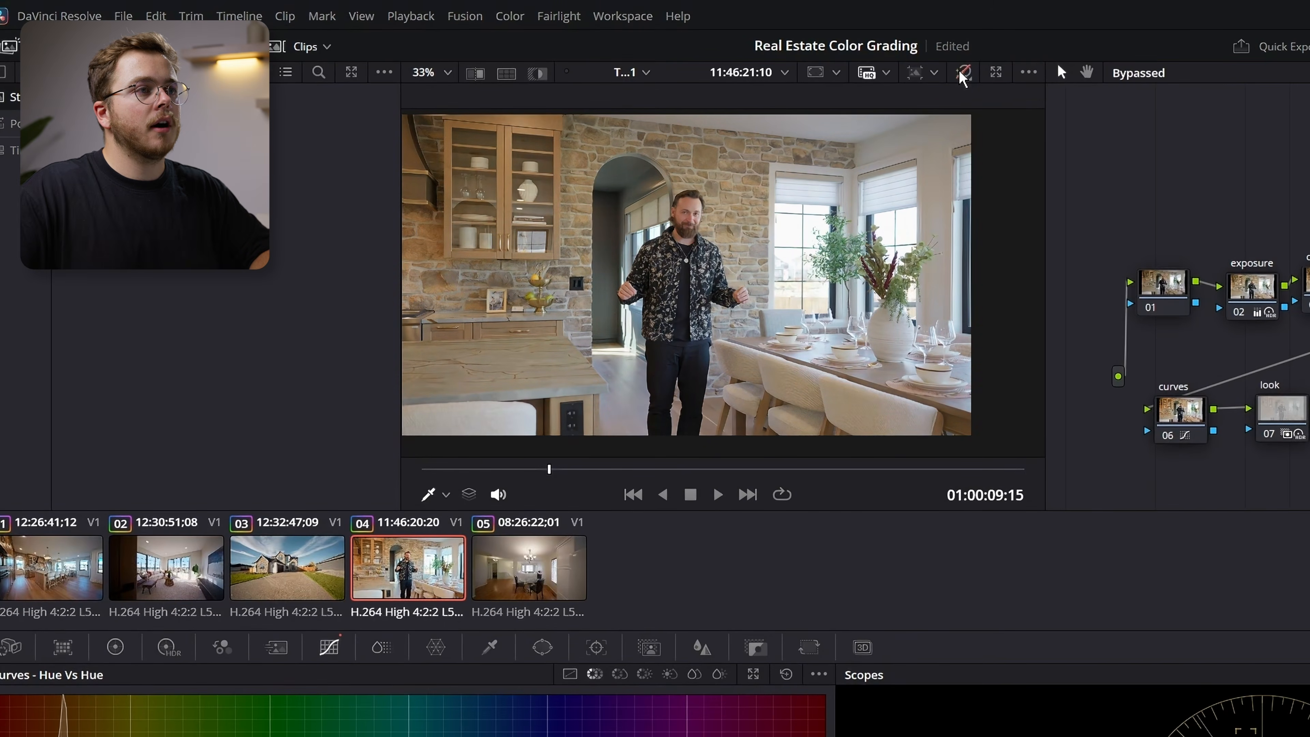
pyautogui.click(961, 73)
pyautogui.moveTo(531, 330); pyautogui.dragTo(583, 337)
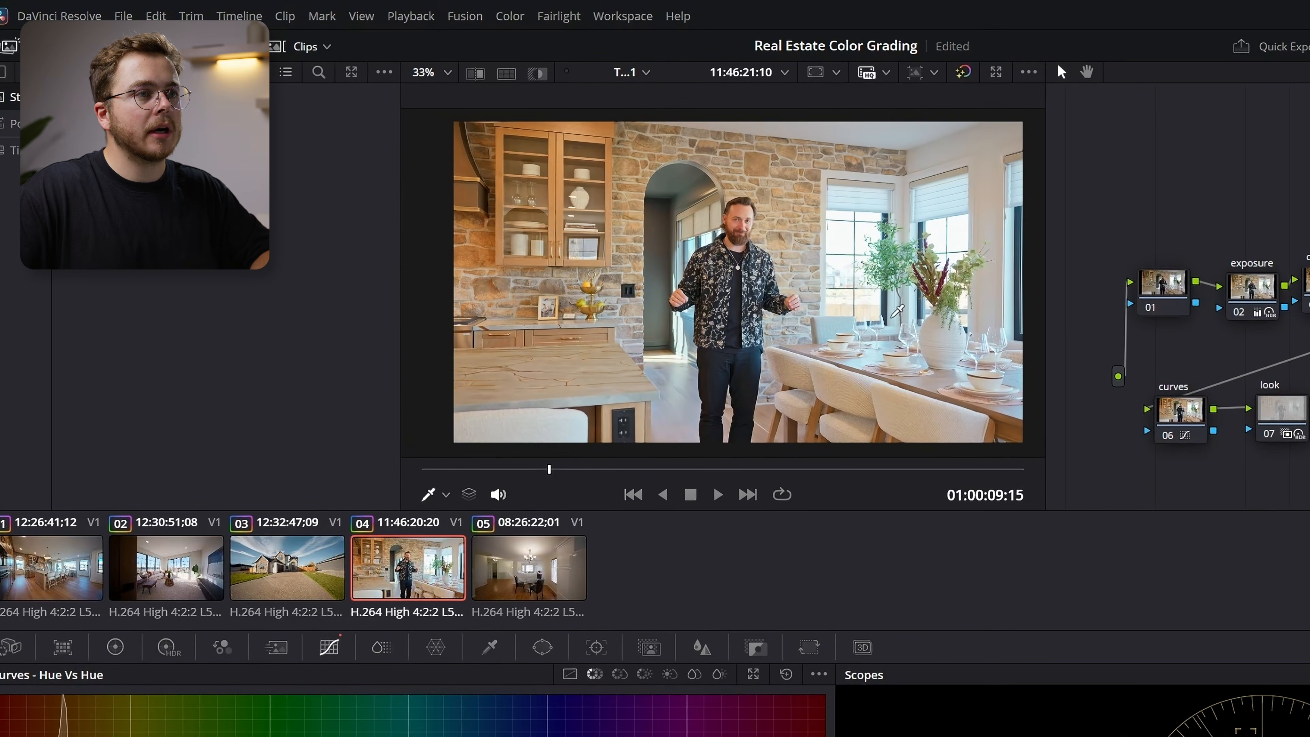
pyautogui.scroll(2, 898, 314)
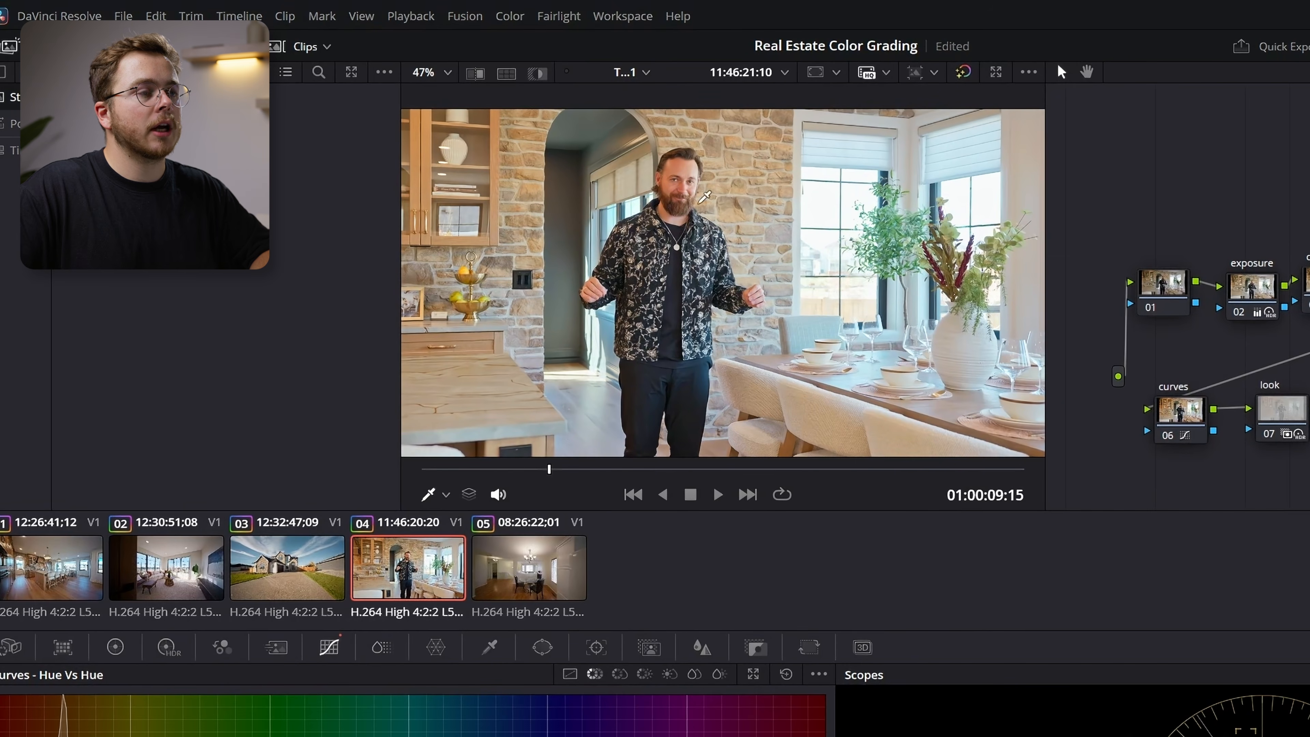
pyautogui.scroll(-3, 597, 268)
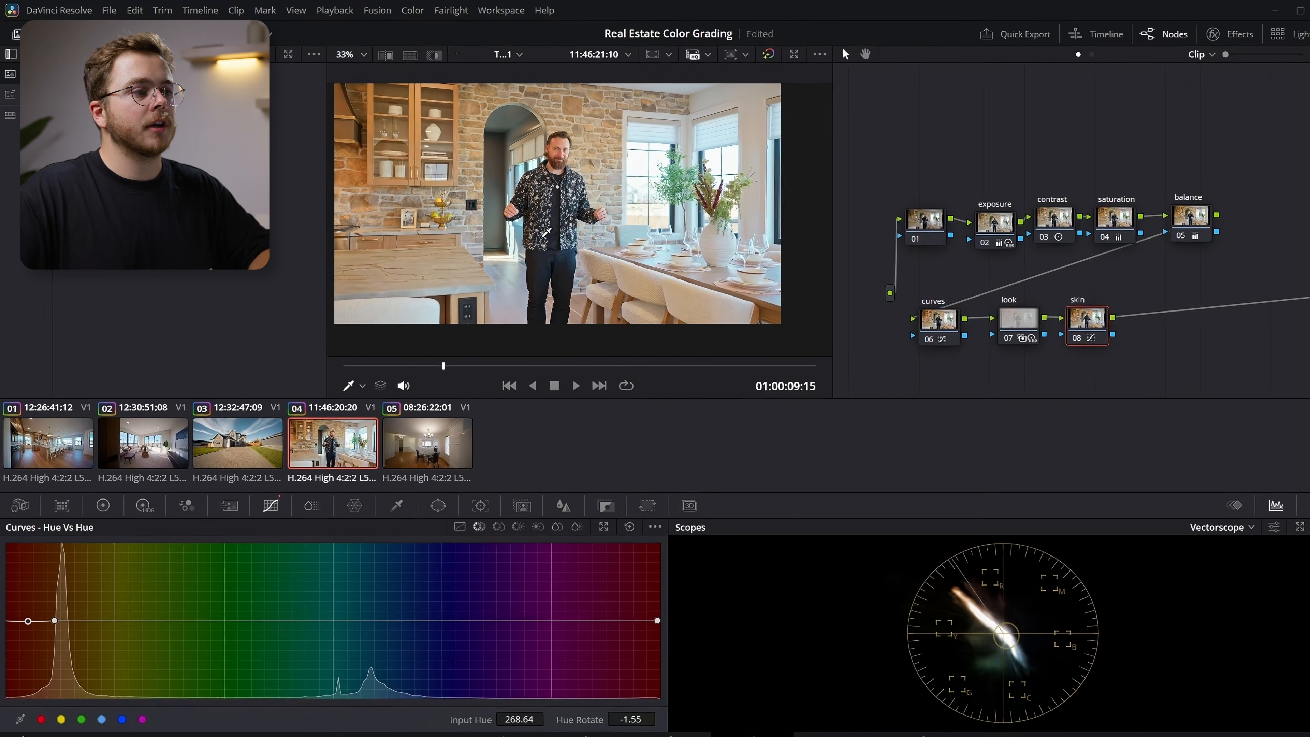
# Step: Select the dining room clip (05), inspect its windows, and apply the saved kitchen grade to it
pyautogui.click(527, 582)
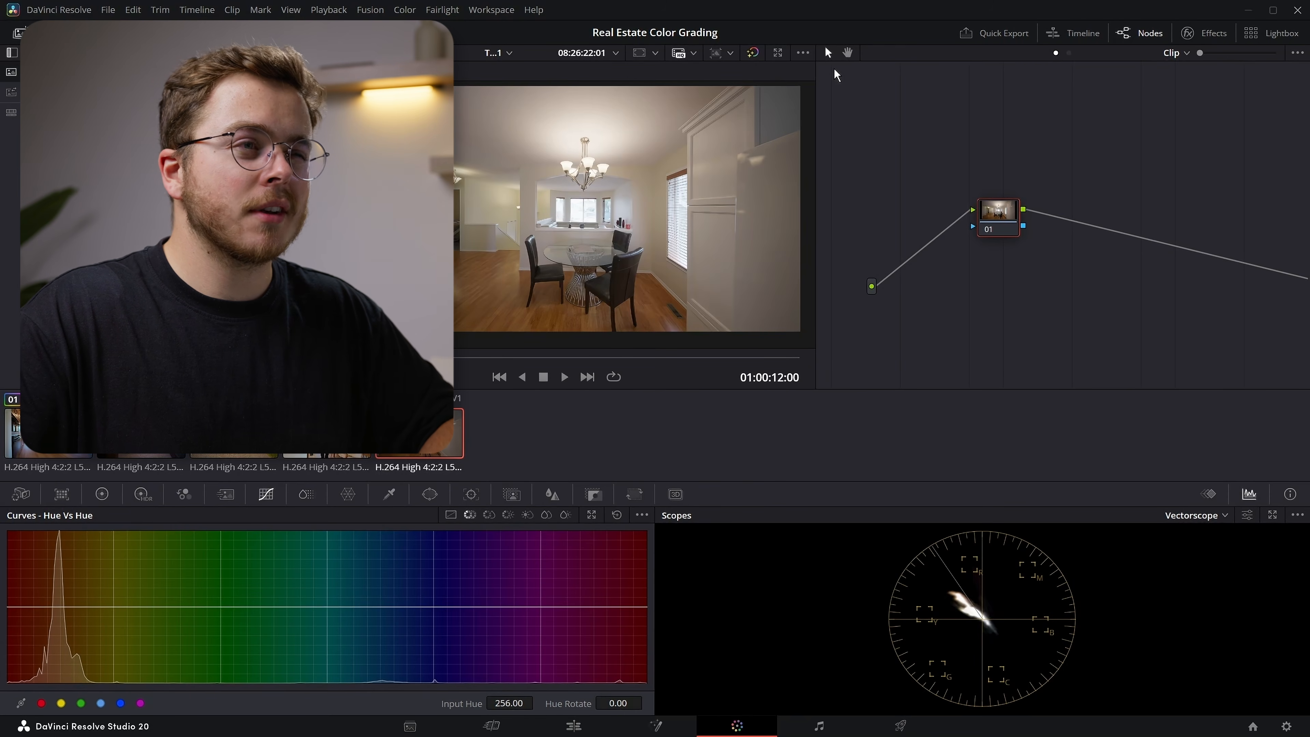
pyautogui.scroll(4, 660, 230)
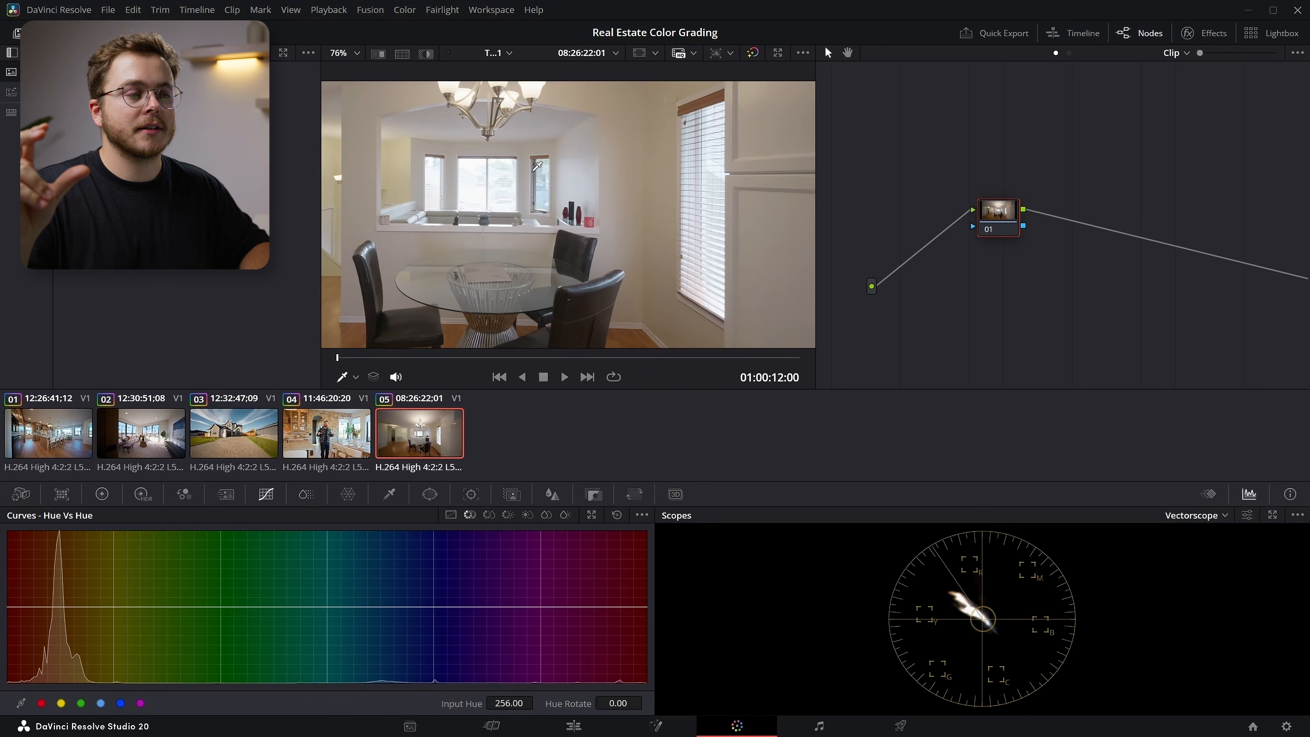
pyautogui.scroll(-3, 517, 228)
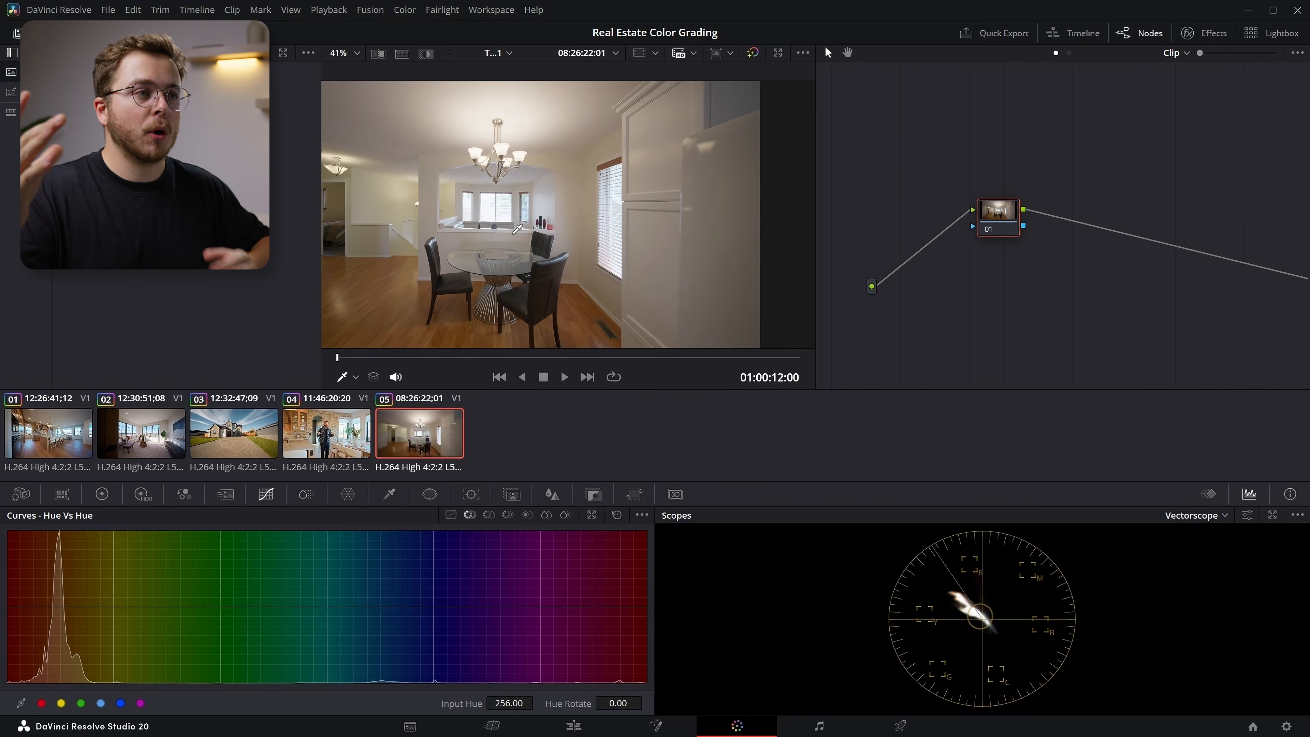
pyautogui.rightClick(135, 89)
pyautogui.click(183, 134)
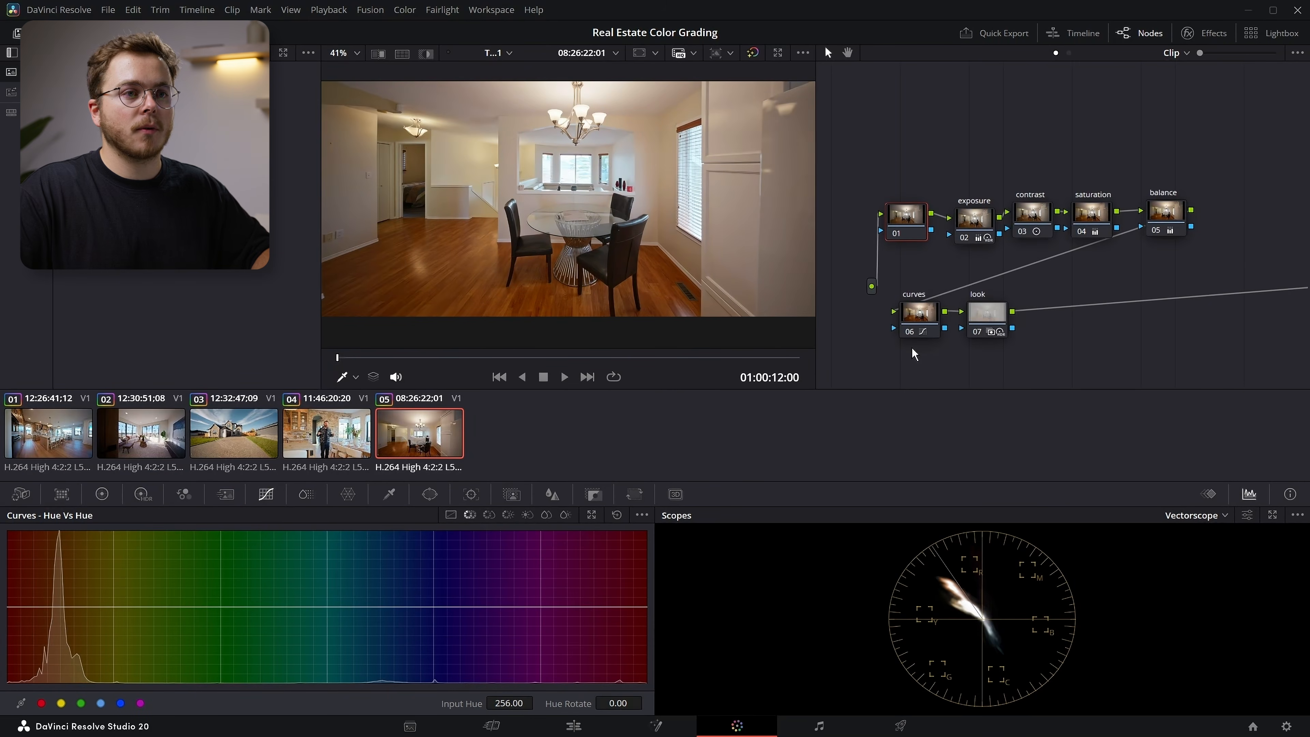
# Step: Disable the look, curves, balance, saturation and contrast nodes on the dining room clip, keeping only the exposure node active
pyautogui.click(976, 331)
pyautogui.click(909, 332)
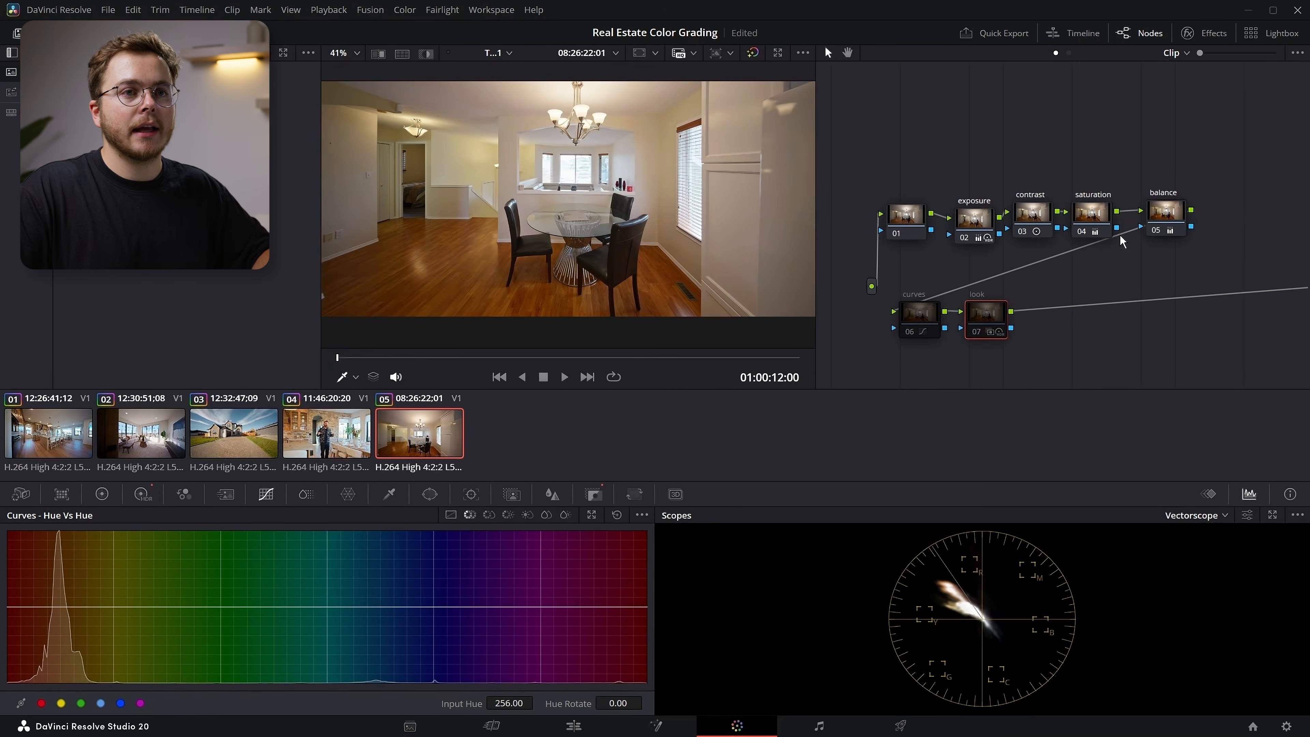
pyautogui.click(1154, 230)
pyautogui.click(1082, 232)
pyautogui.click(1022, 232)
pyautogui.click(964, 237)
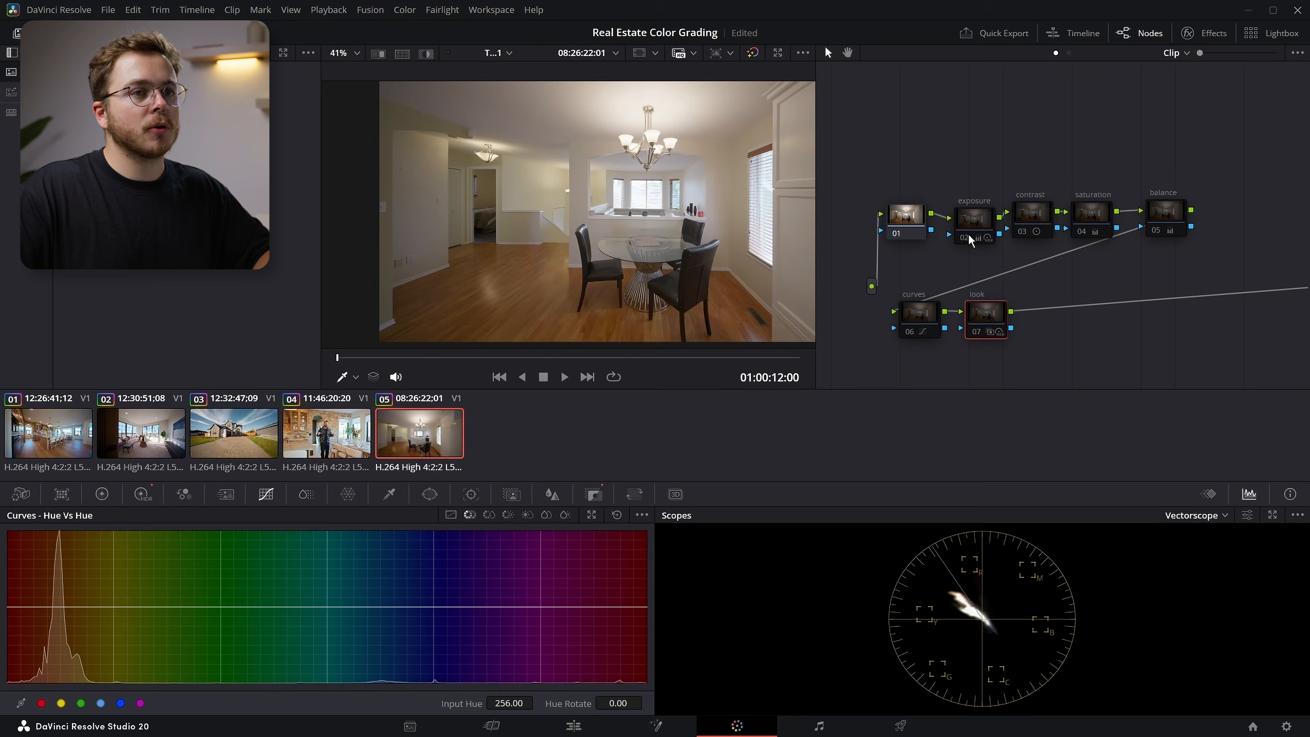
pyautogui.click(965, 239)
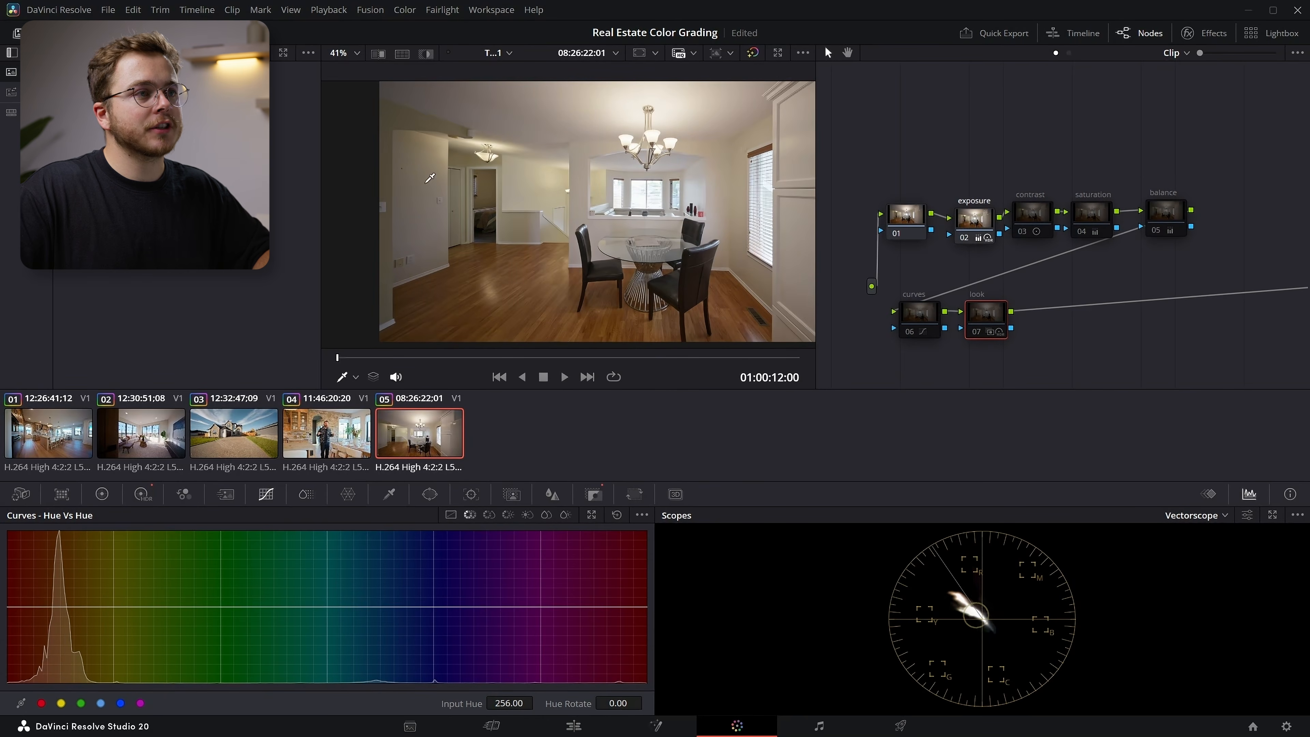
# Step: Inspect the dining room windows up close and switch the scope to Waveform
pyautogui.scroll(4, 671, 208)
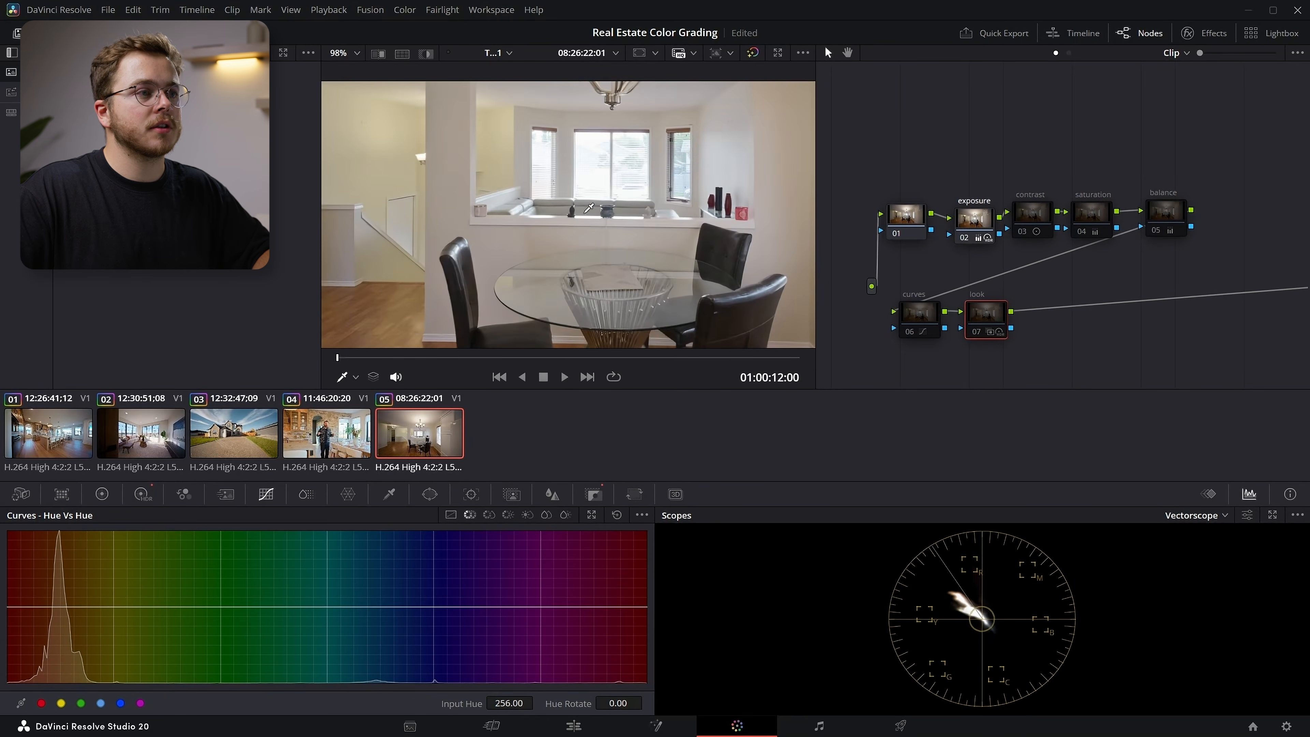
pyautogui.scroll(-4, 585, 196)
pyautogui.click(1195, 515)
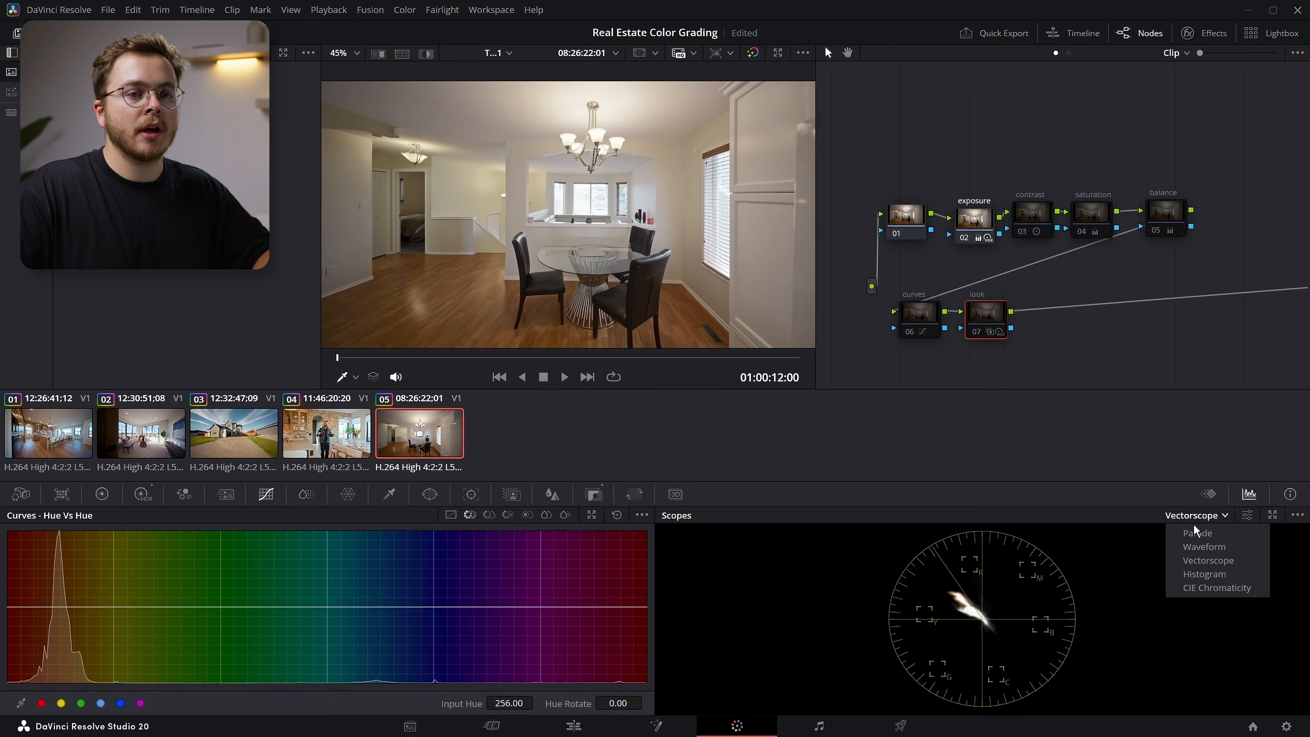
pyautogui.click(1189, 546)
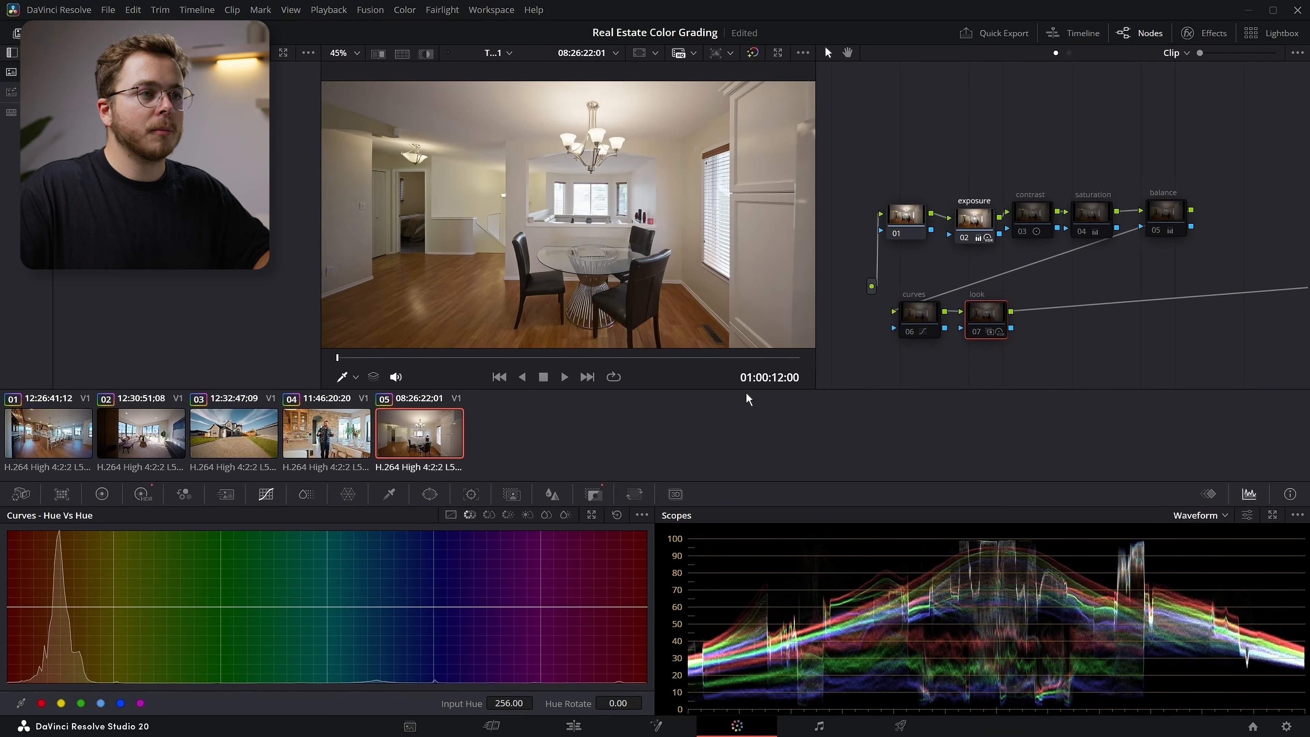
# Step: Set Global exposure to 0.52 in the HDR wheels of the dining room clip's exposure node
pyautogui.click(974, 213)
pyautogui.click(102, 494)
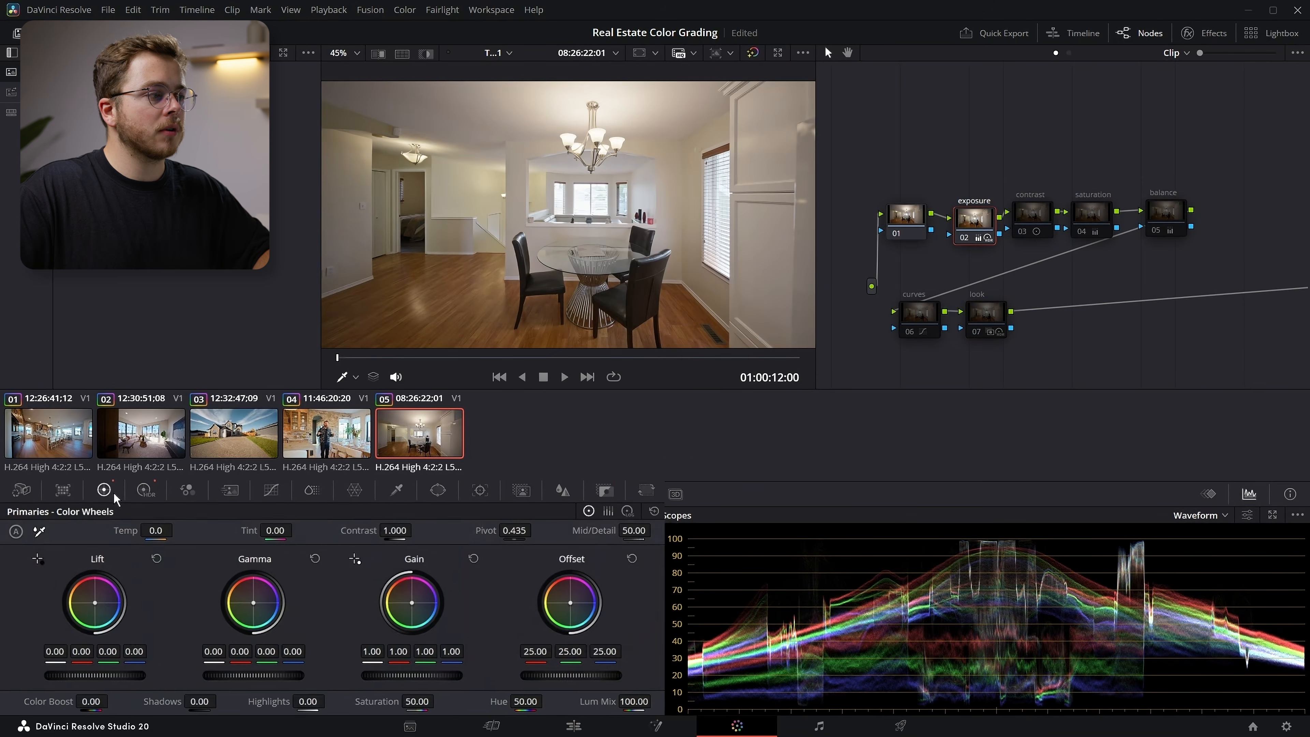
pyautogui.click(198, 409)
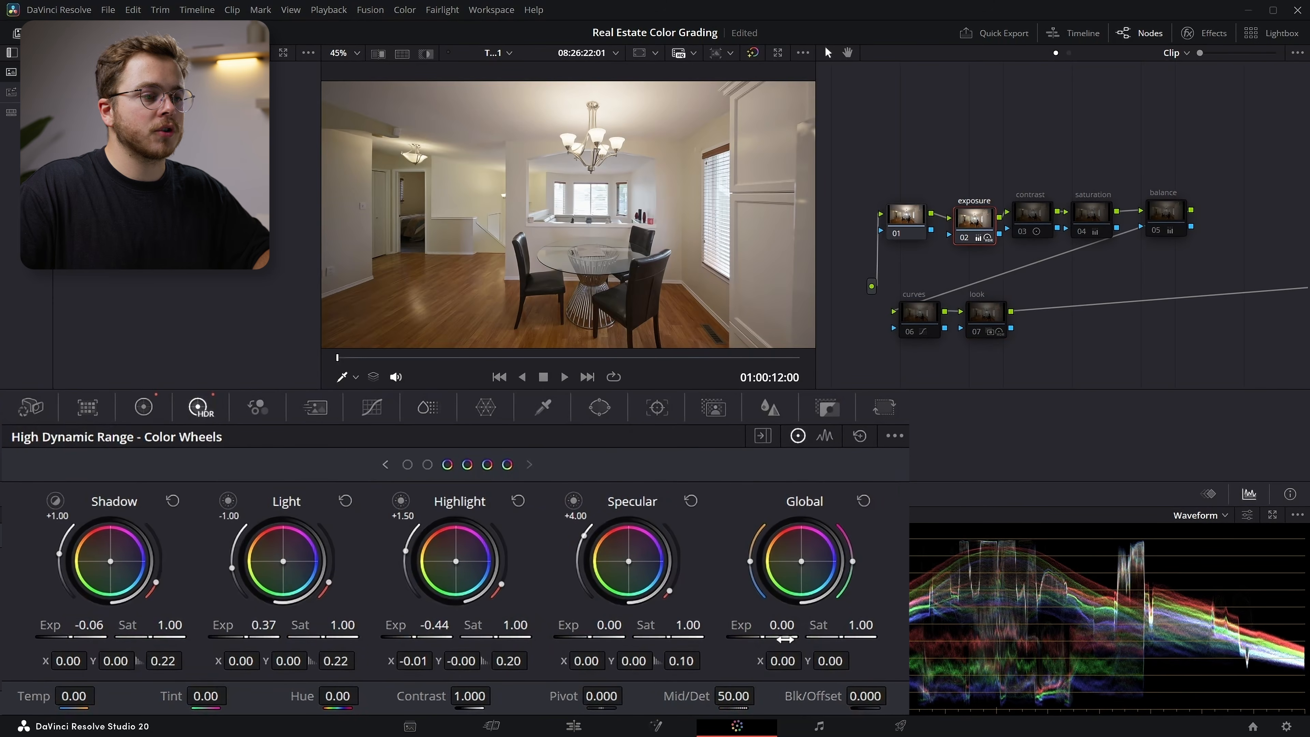
pyautogui.moveTo(763, 639); pyautogui.dragTo(826, 639)
# Step: Set the exposure node's HDR Highlight exposure to -0.68, checking detail in the dining room windows
pyautogui.scroll(5, 516, 236)
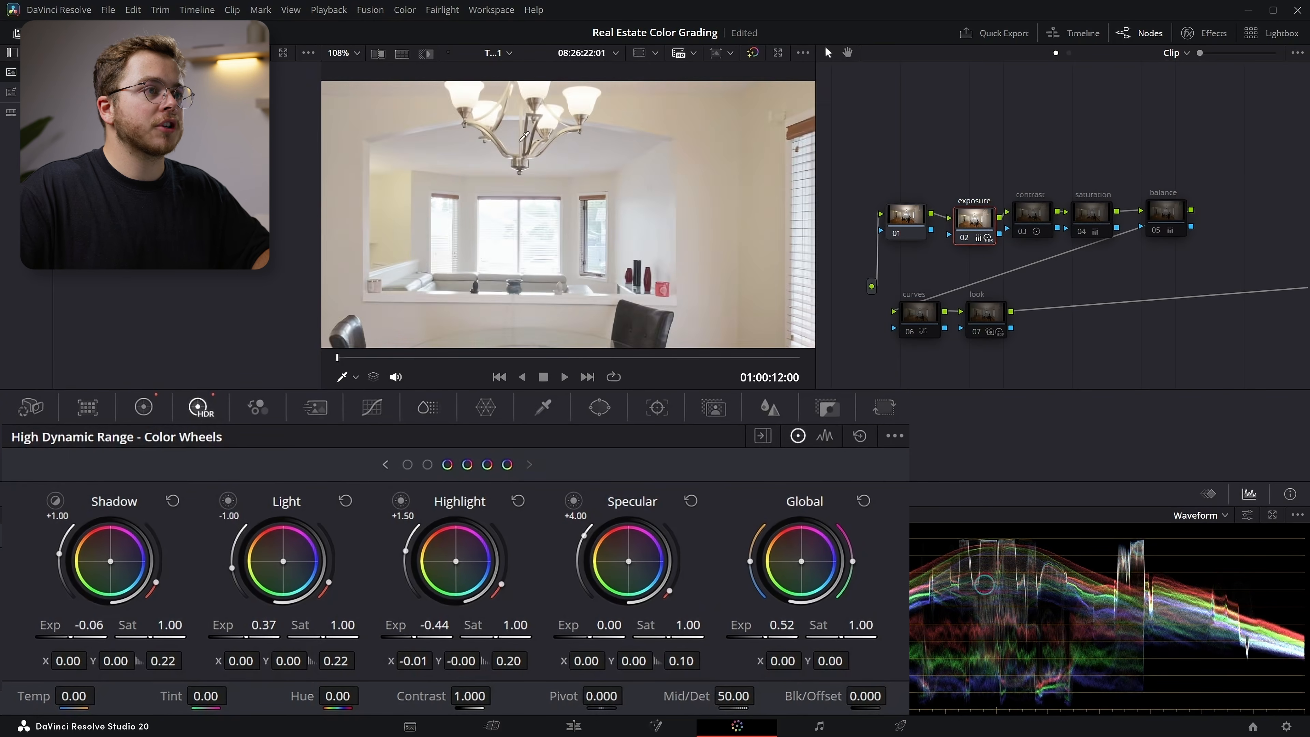
pyautogui.scroll(3, 517, 235)
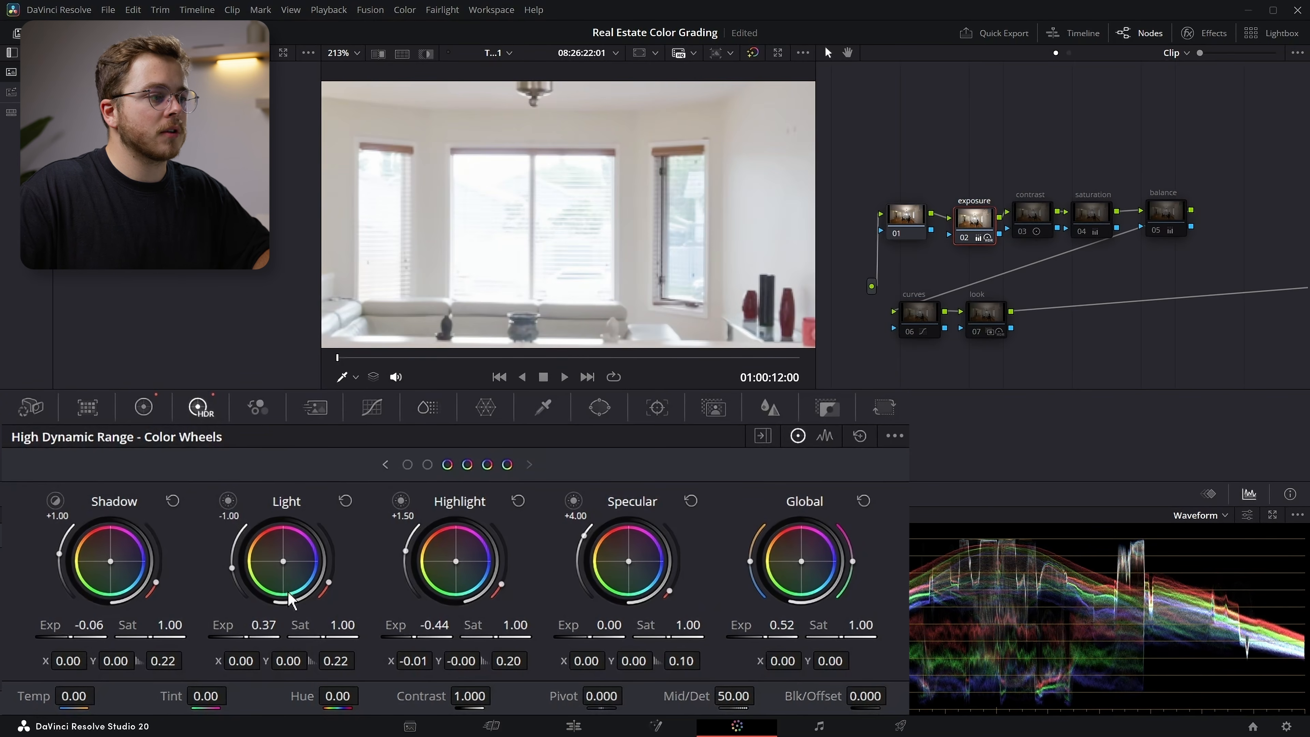
pyautogui.moveTo(434, 625)
pyautogui.mouseDown()
pyautogui.moveTo(411, 625)
pyautogui.moveTo(424, 632)
pyautogui.mouseUp()
# Step: Bring up the Dark wheel in the exposure node and set its exposure to -0.21, judging the chairs and floor
pyautogui.scroll(-5, 573, 317)
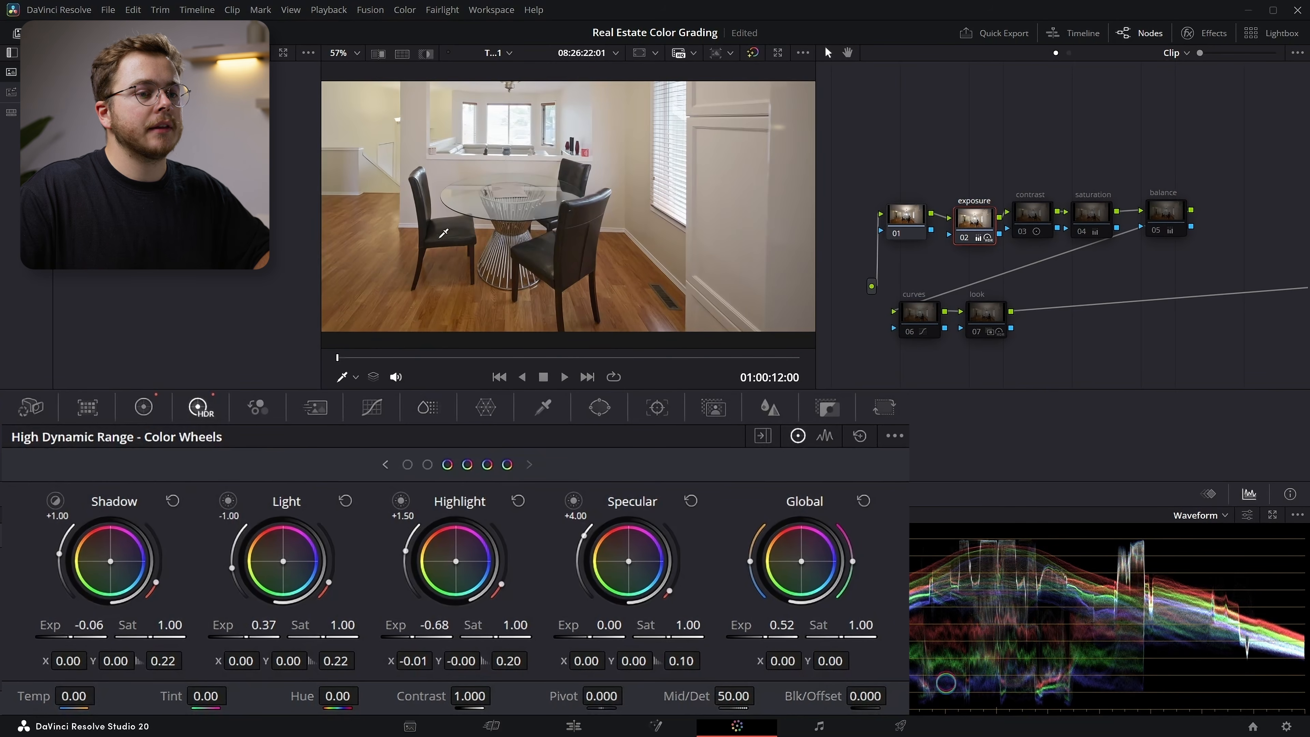
pyautogui.click(385, 464)
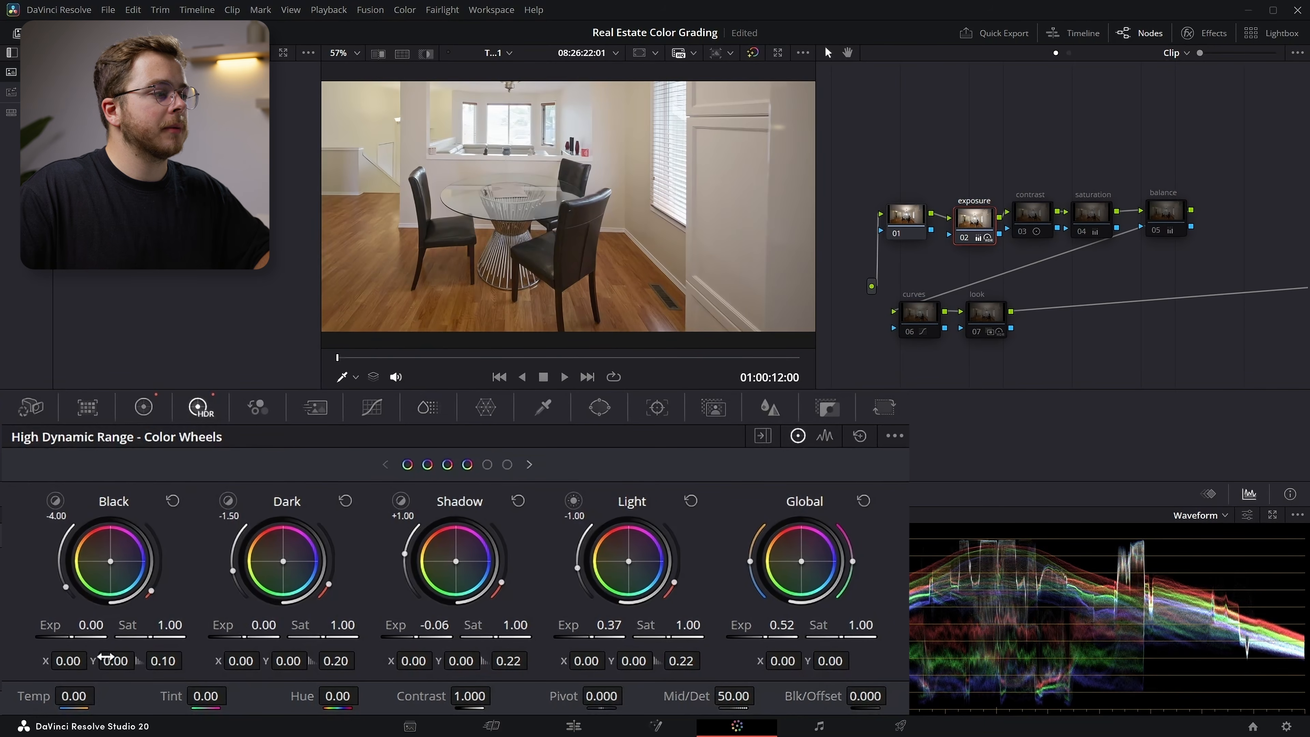
pyautogui.moveTo(285, 600); pyautogui.dragTo(269, 600)
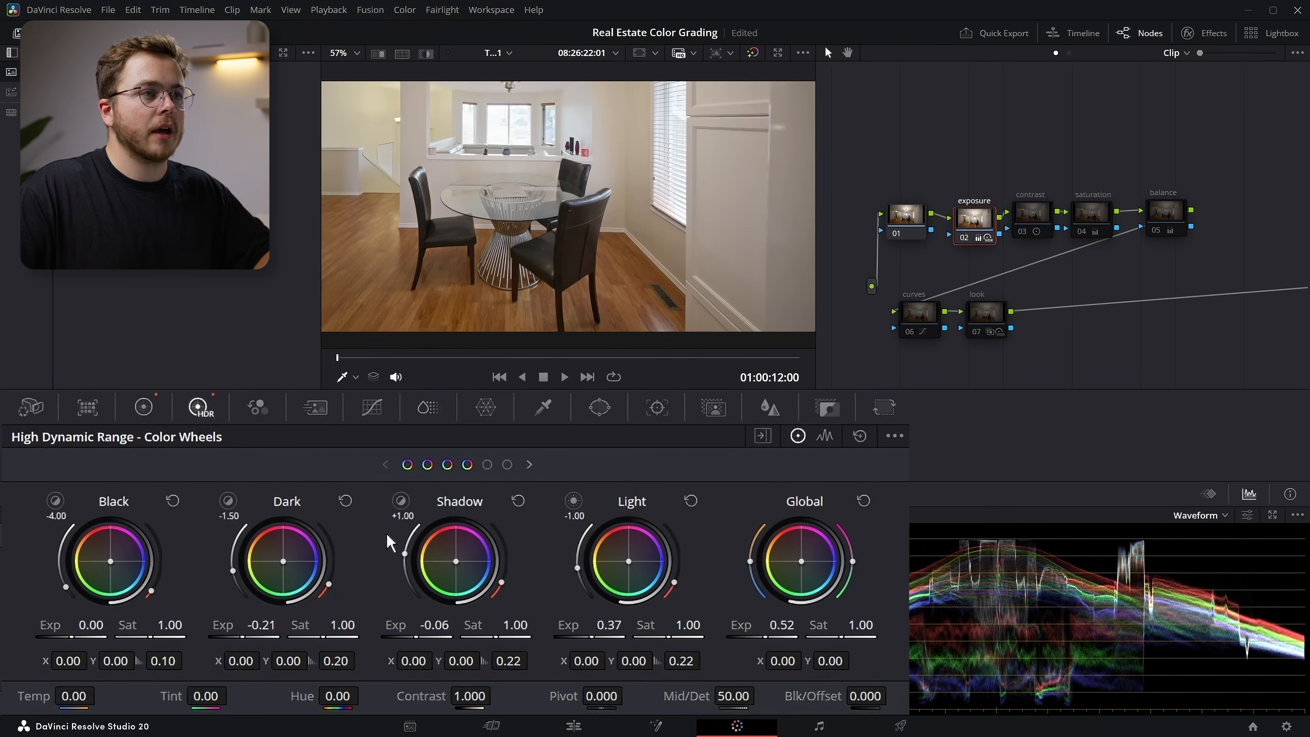
# Step: Select the contrast node and enable the saturation node, checking its effect on the dining room's walls and floor
pyautogui.moveTo(583, 220); pyautogui.dragTo(687, 302)
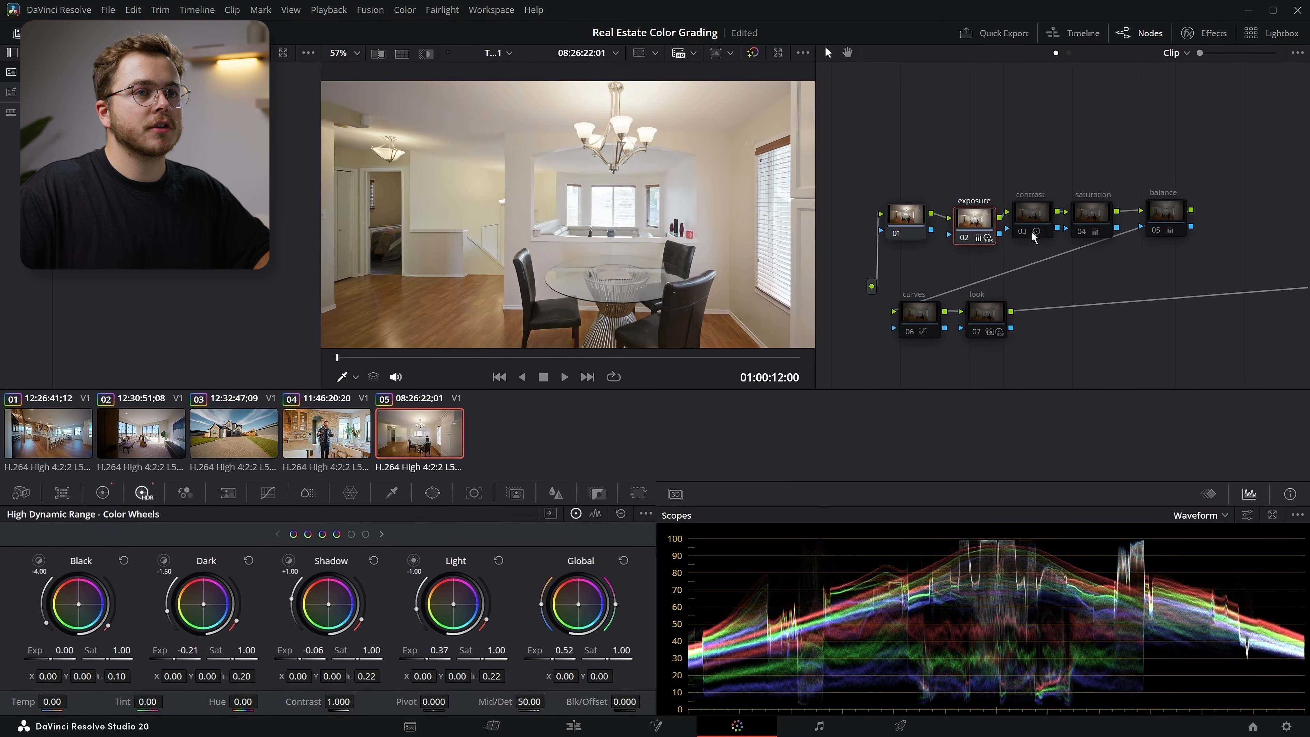
pyautogui.moveTo(1038, 209); pyautogui.dragTo(1038, 203)
pyautogui.moveTo(700, 206); pyautogui.dragTo(674, 175)
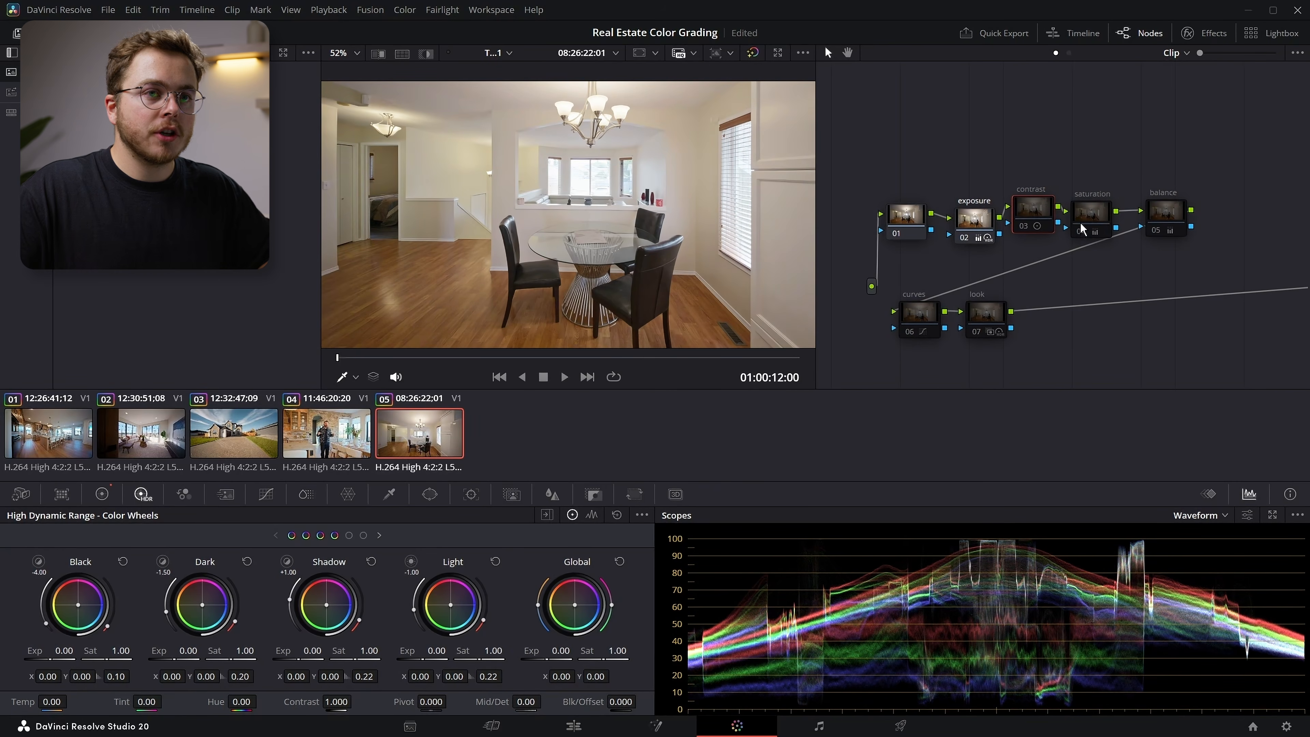
pyautogui.click(1080, 230)
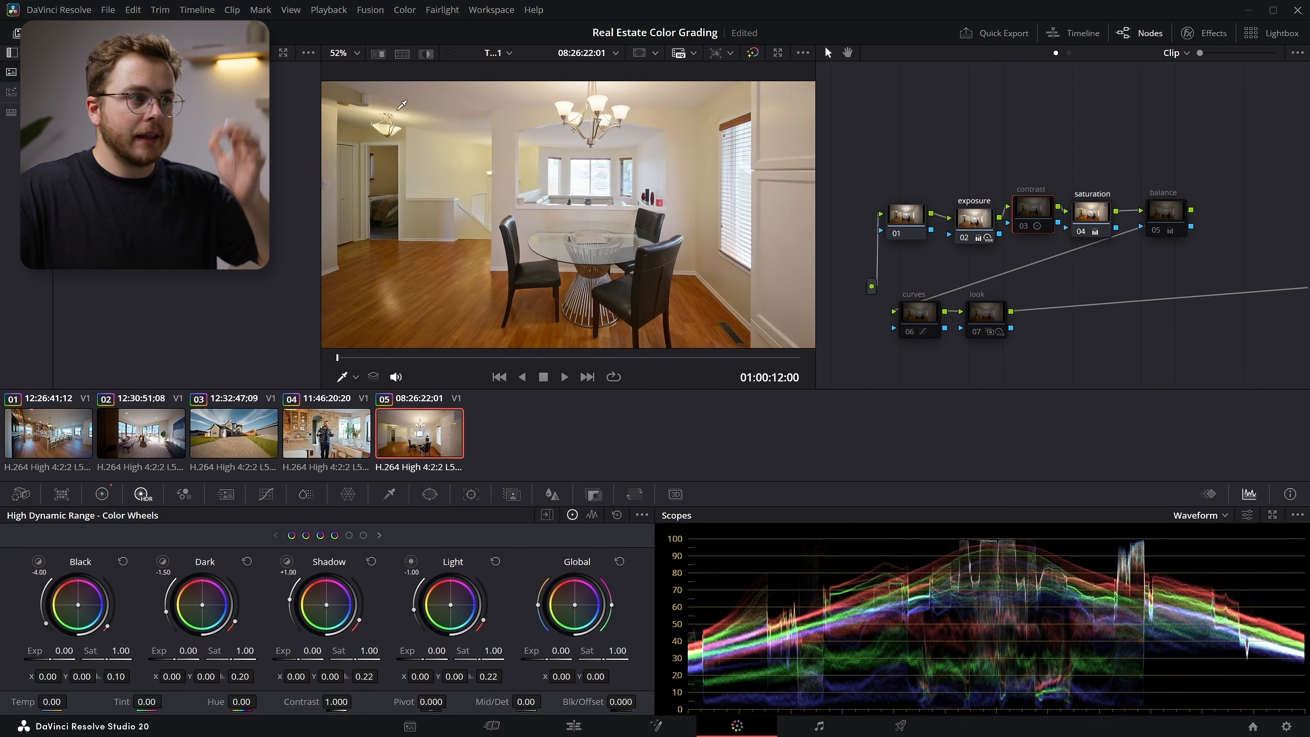
pyautogui.moveTo(534, 274); pyautogui.dragTo(535, 260)
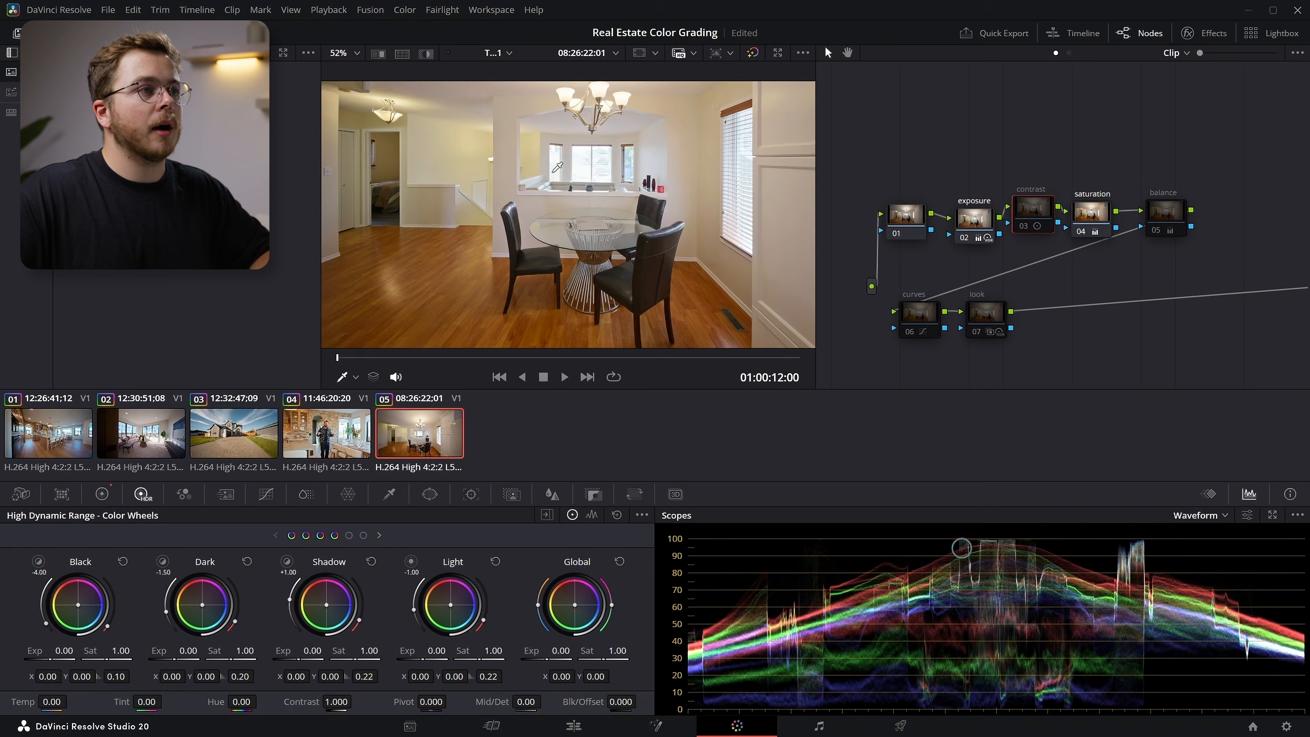
pyautogui.moveTo(614, 173); pyautogui.dragTo(602, 201)
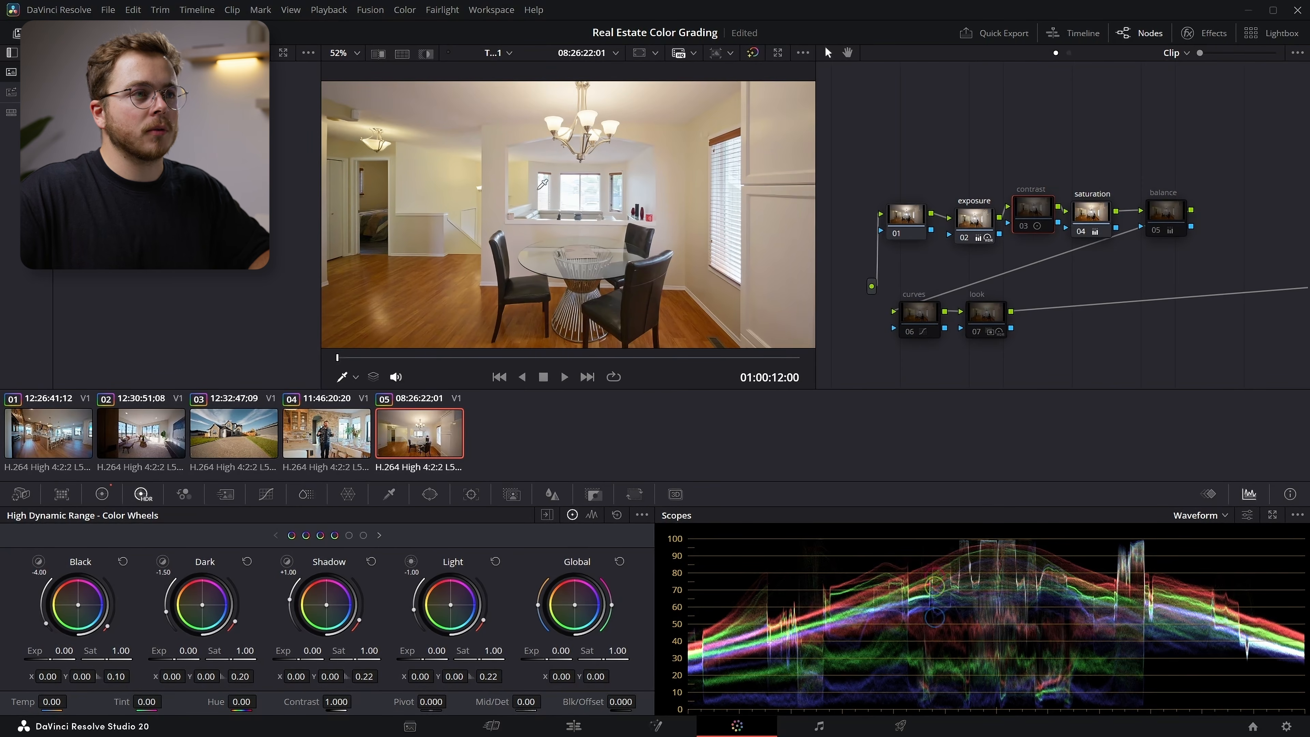
# Step: Set the Primaries Gain of the saturation node to 1.09
pyautogui.click(1092, 217)
pyautogui.click(101, 494)
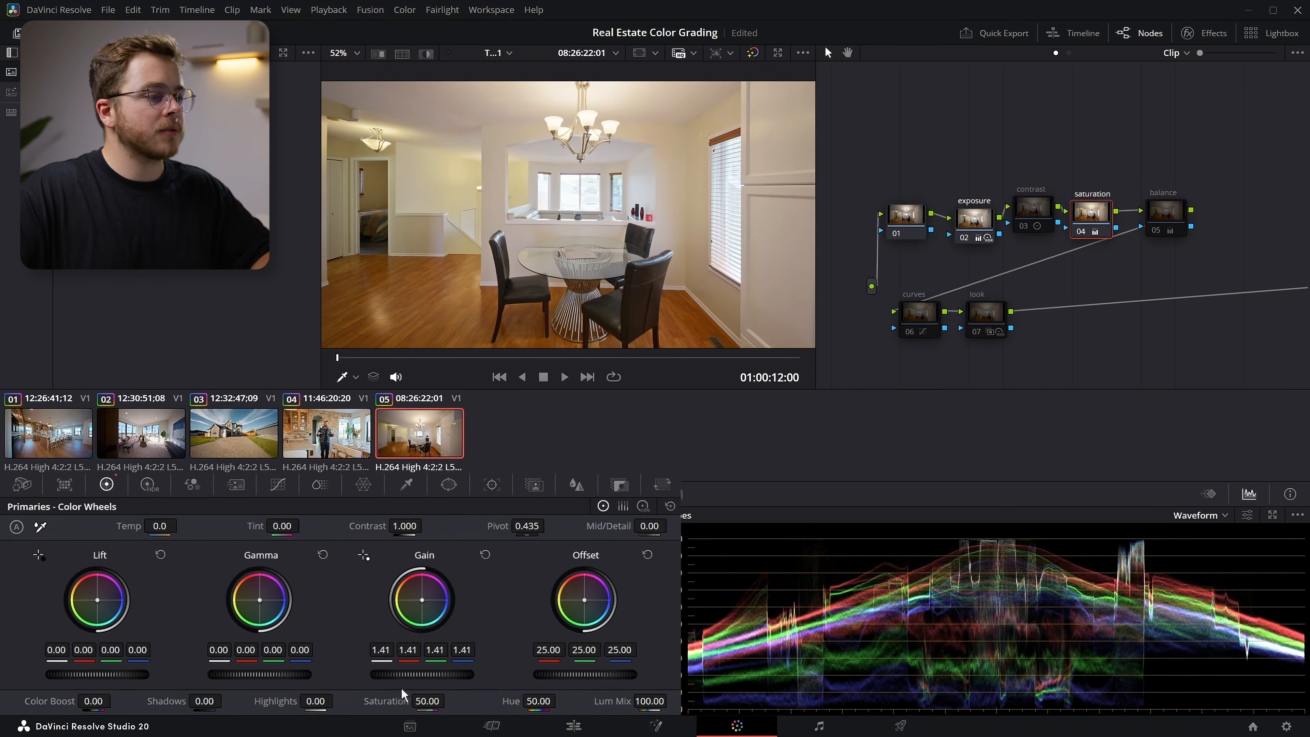
pyautogui.moveTo(400, 681); pyautogui.dragTo(380, 680)
pyautogui.moveTo(563, 660); pyautogui.dragTo(546, 660)
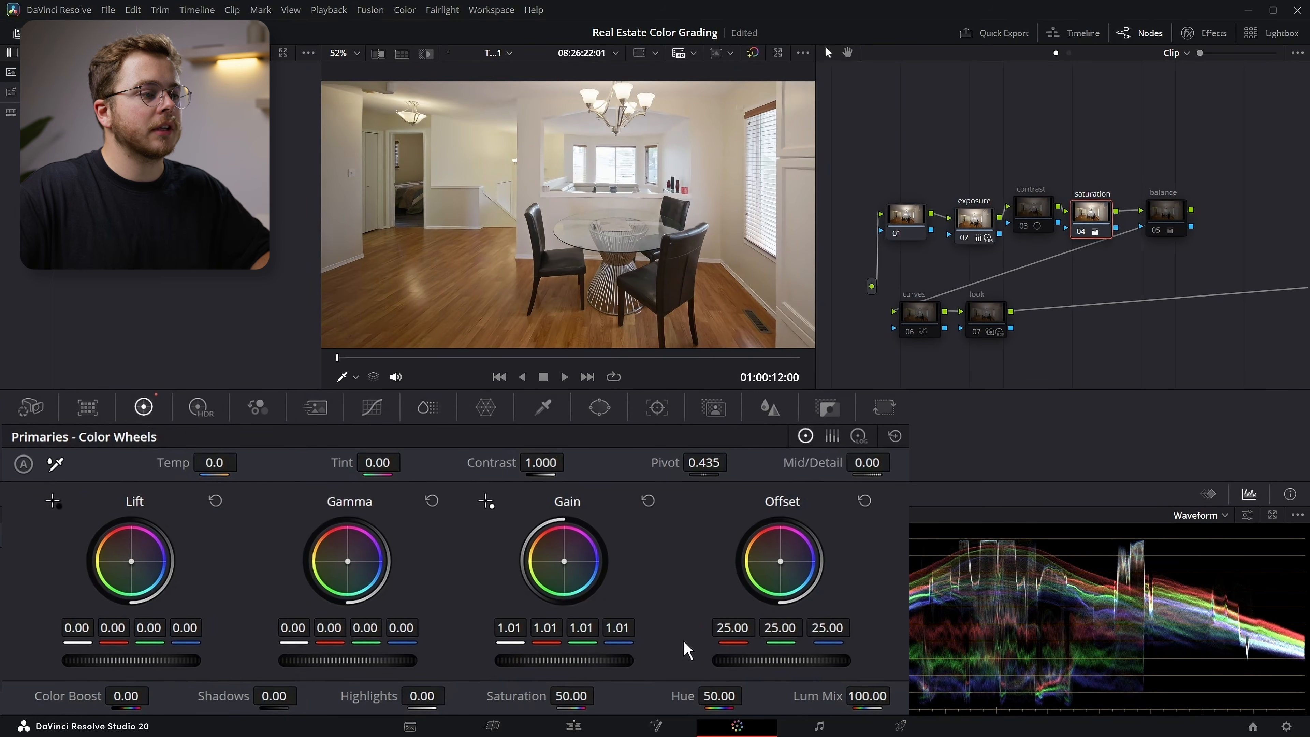
pyautogui.moveTo(603, 661); pyautogui.dragTo(601, 660)
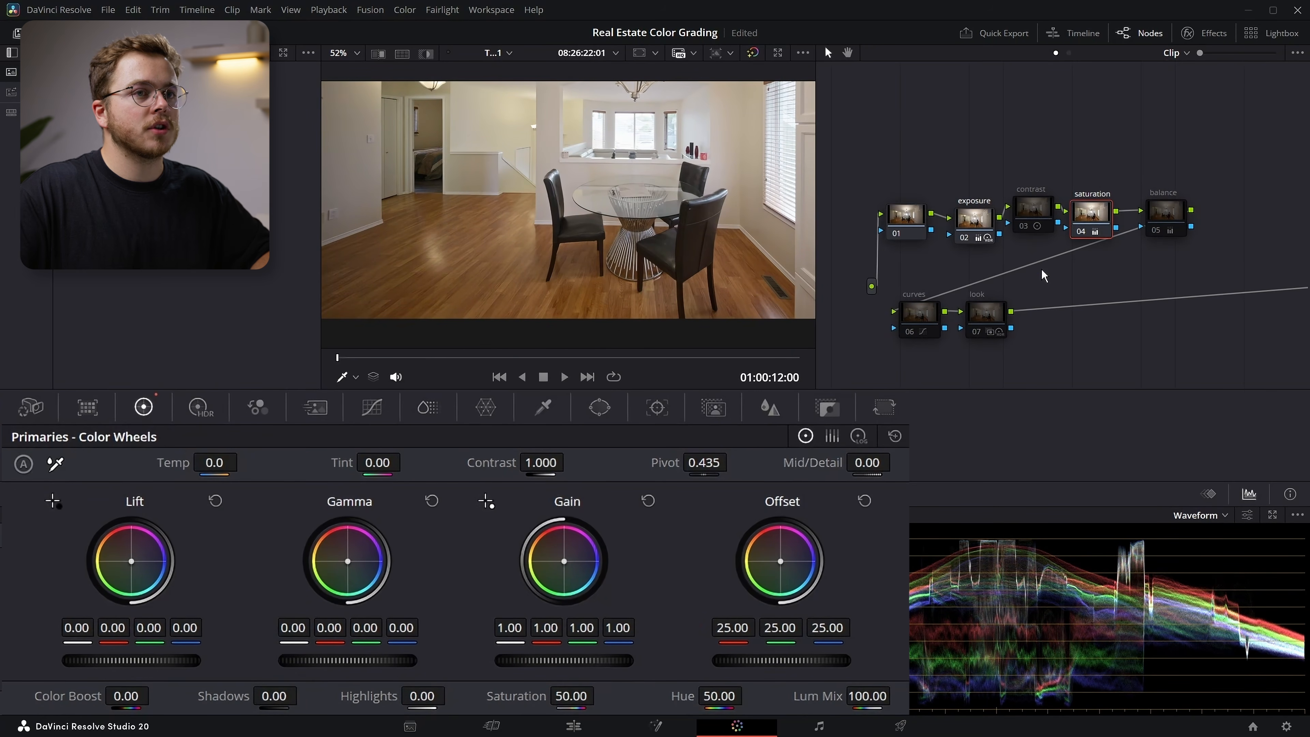
pyautogui.moveTo(1081, 241); pyautogui.dragTo(1078, 238)
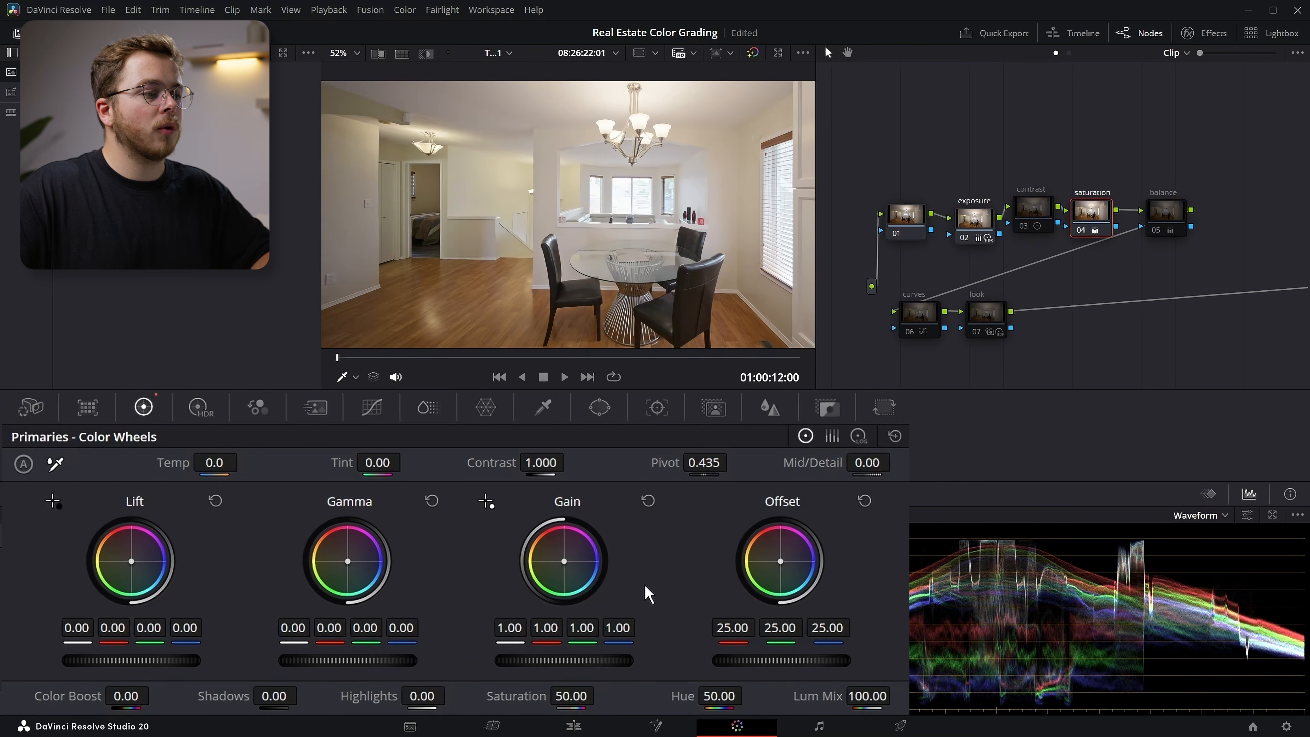
pyautogui.moveTo(563, 661); pyautogui.dragTo(586, 660)
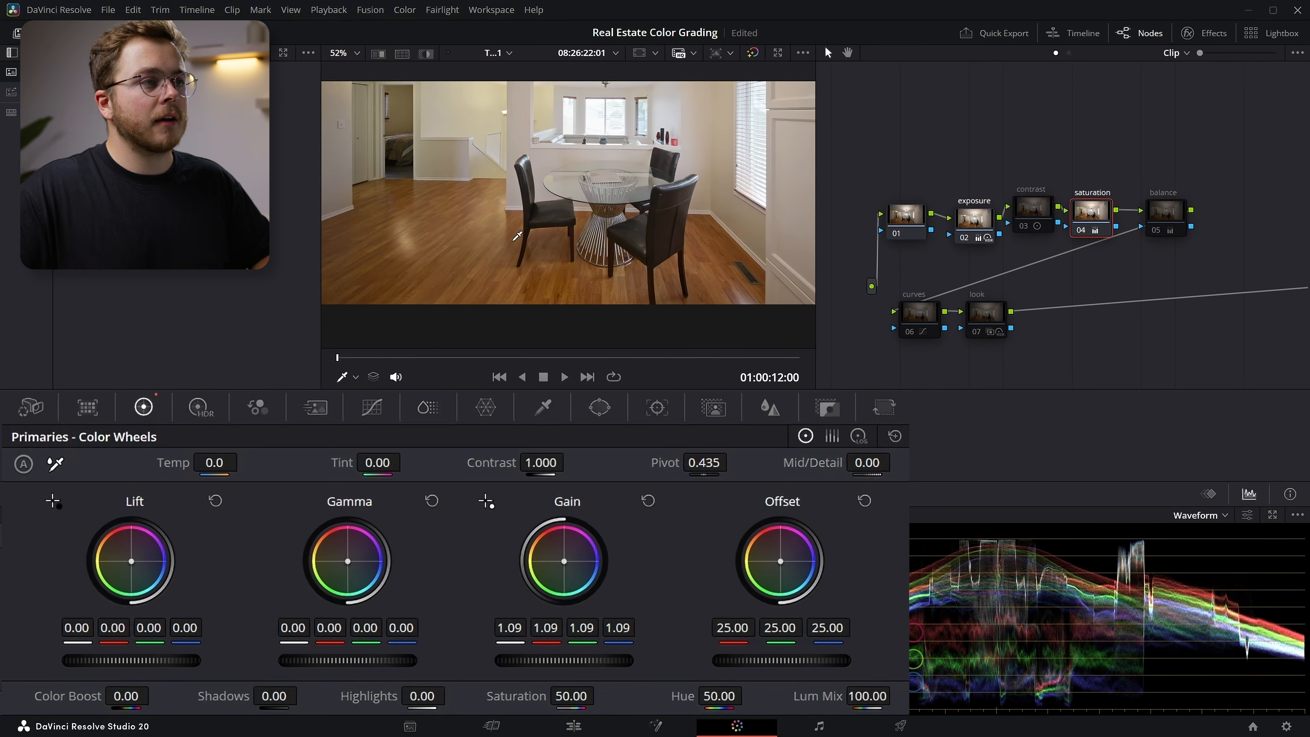
# Step: Examine the dining room walls, window blinds and white cabinets up close for a color cast
pyautogui.moveTo(627, 155); pyautogui.dragTo(694, 240)
pyautogui.moveTo(563, 242); pyautogui.dragTo(485, 257)
pyautogui.scroll(-3, 644, 214)
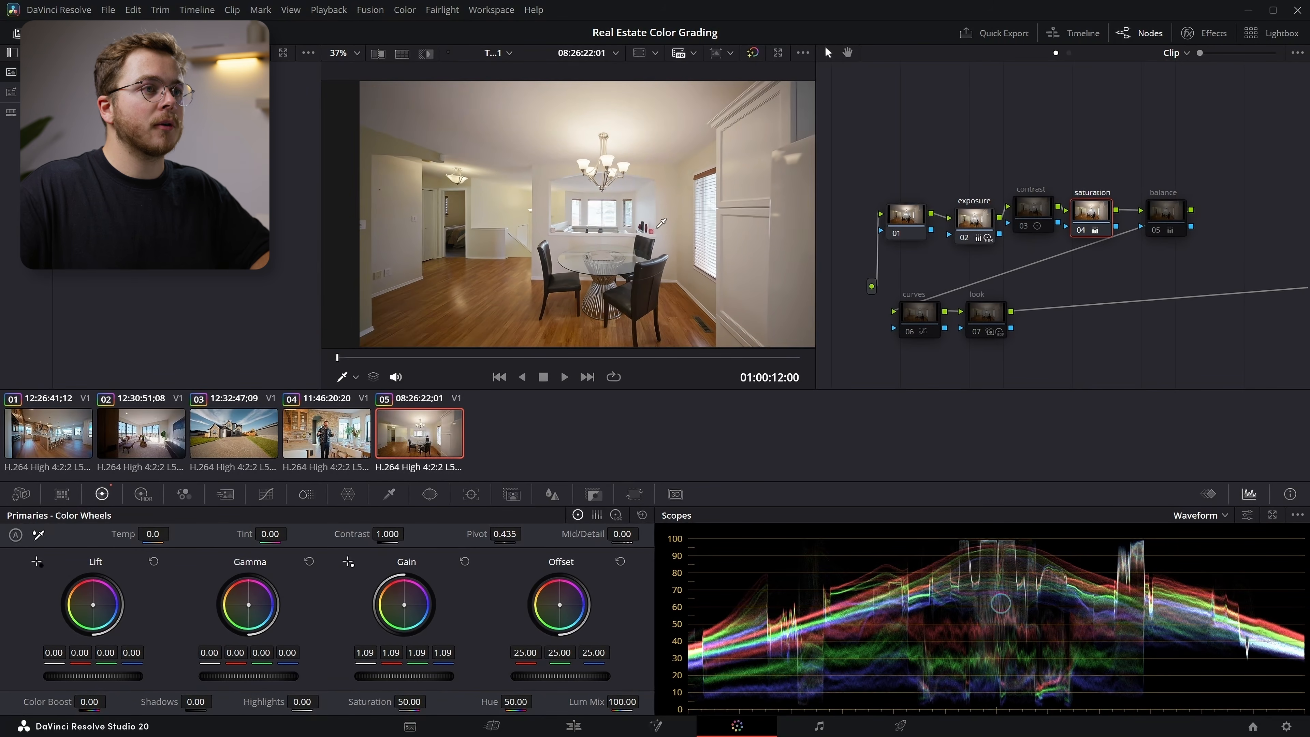
pyautogui.moveTo(711, 241); pyautogui.dragTo(613, 212)
pyautogui.scroll(6, 660, 228)
pyautogui.scroll(4, 596, 192)
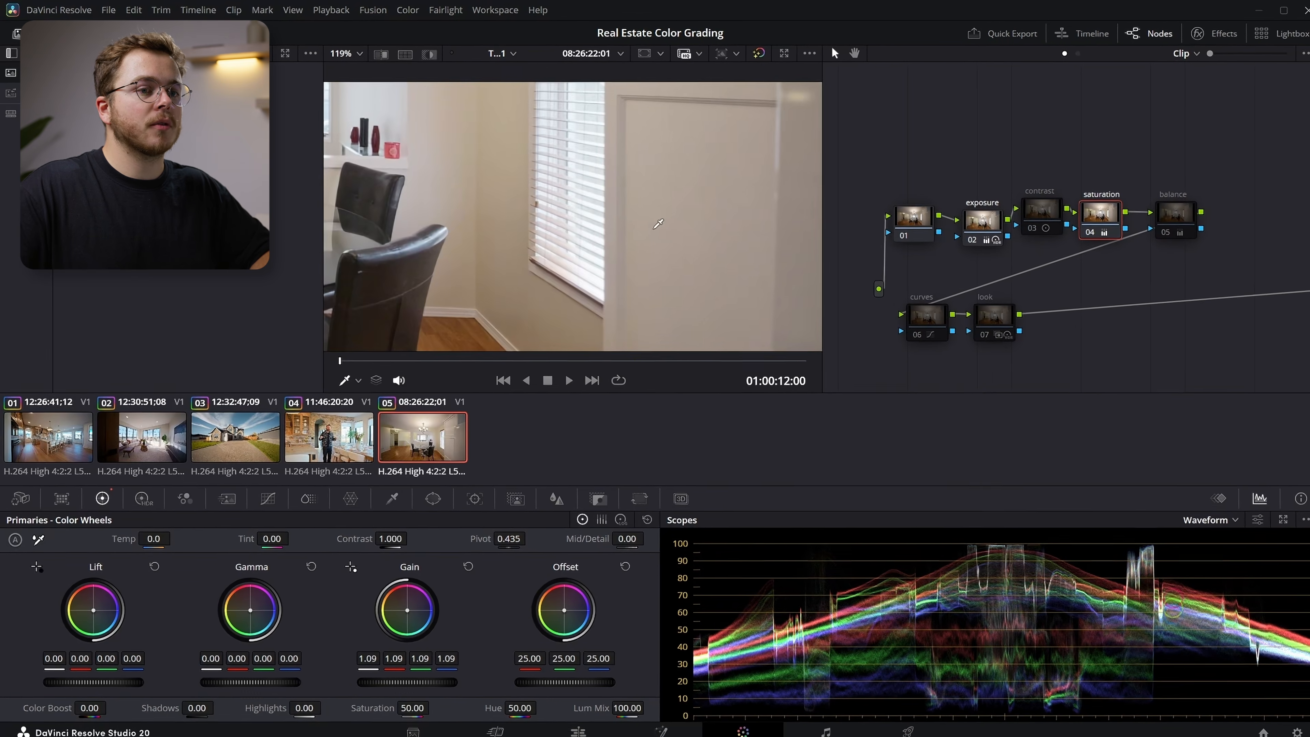
pyautogui.moveTo(853, 263); pyautogui.dragTo(820, 404)
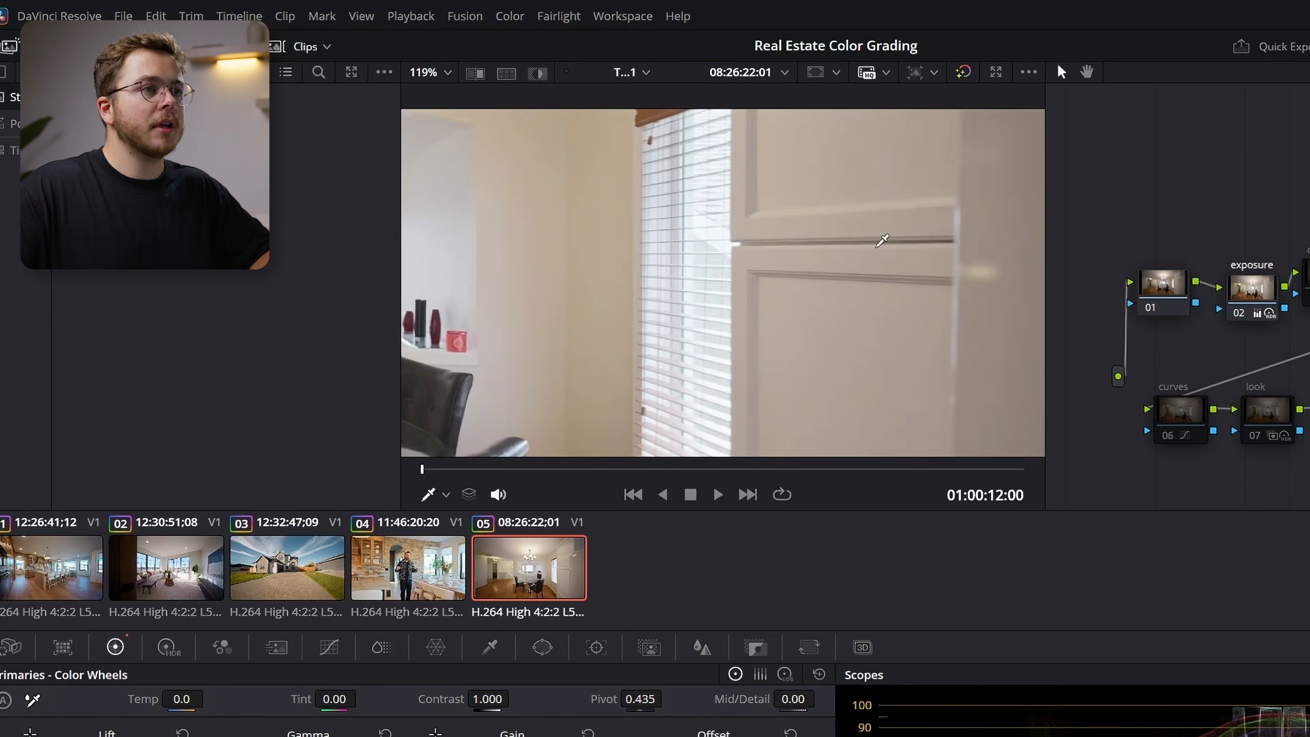
pyautogui.moveTo(878, 240); pyautogui.dragTo(807, 411)
pyautogui.scroll(-6, 637, 275)
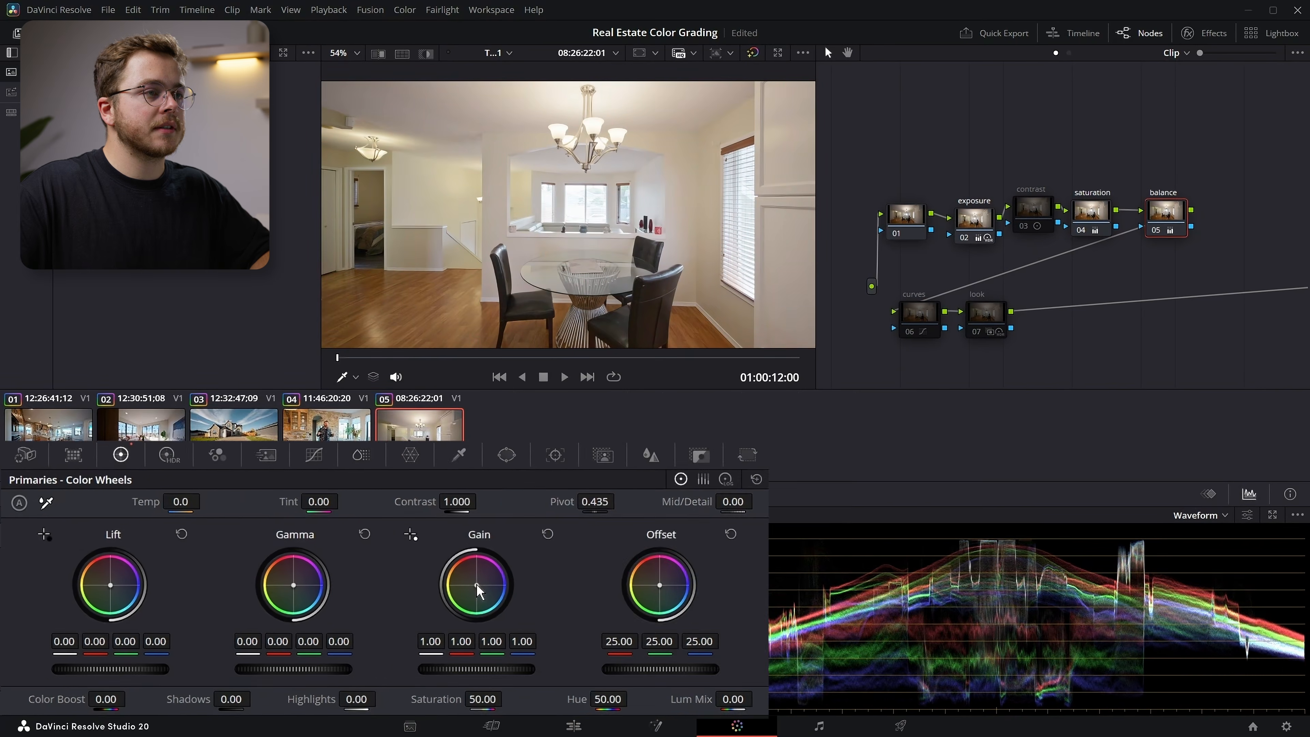
# Step: Shift the balance node's Gain to 0.80 red, 1.02 green and 1.33 blue, and fade its Key Output Gain to 0.000
pyautogui.moveTo(476, 585); pyautogui.dragTo(478, 587)
pyautogui.moveTo(566, 563); pyautogui.dragTo(570, 565)
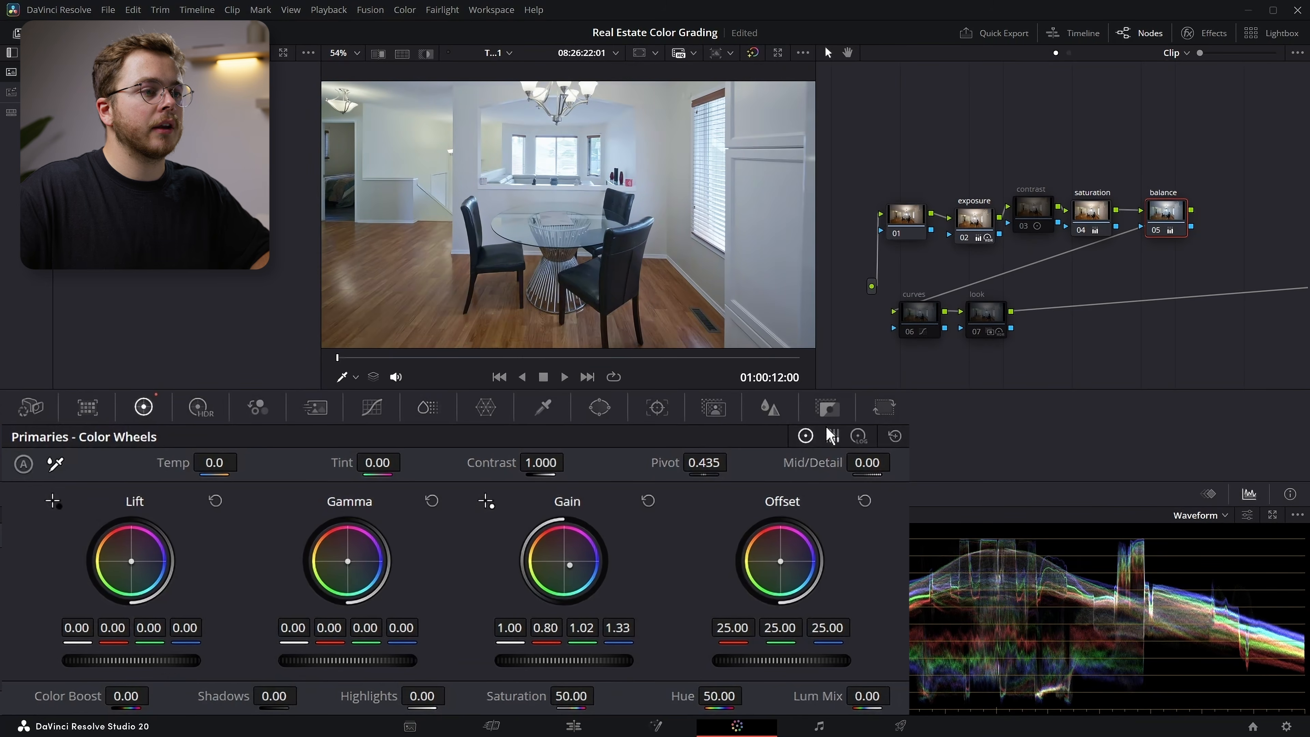
pyautogui.click(826, 408)
pyautogui.moveTo(699, 590); pyautogui.dragTo(632, 590)
# Step: Raise the balance node's Key Output Gain to 0.471, using the white cabinets and the waveform as the neutral reference
pyautogui.scroll(5, 767, 152)
pyautogui.moveTo(767, 152); pyautogui.dragTo(662, 208)
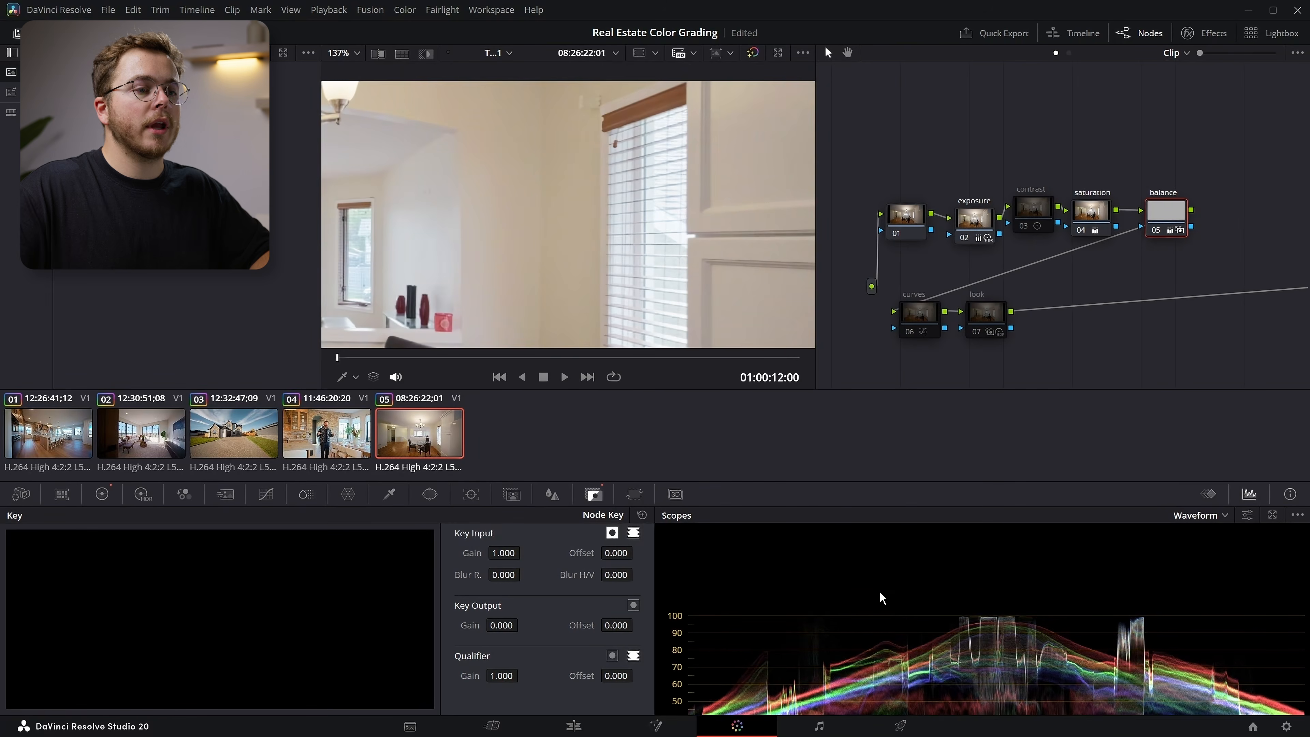
pyautogui.scroll(2, 878, 585)
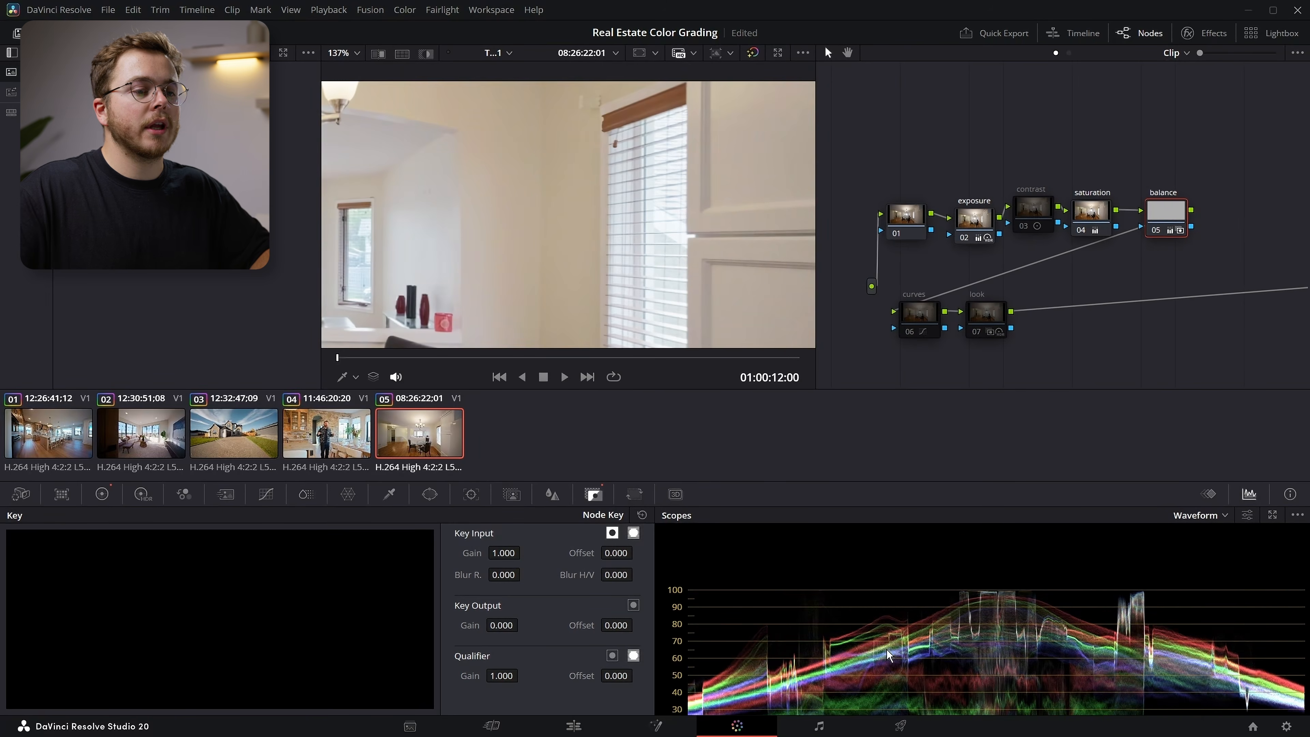
pyautogui.scroll(-1, 885, 642)
pyautogui.scroll(-1, 884, 645)
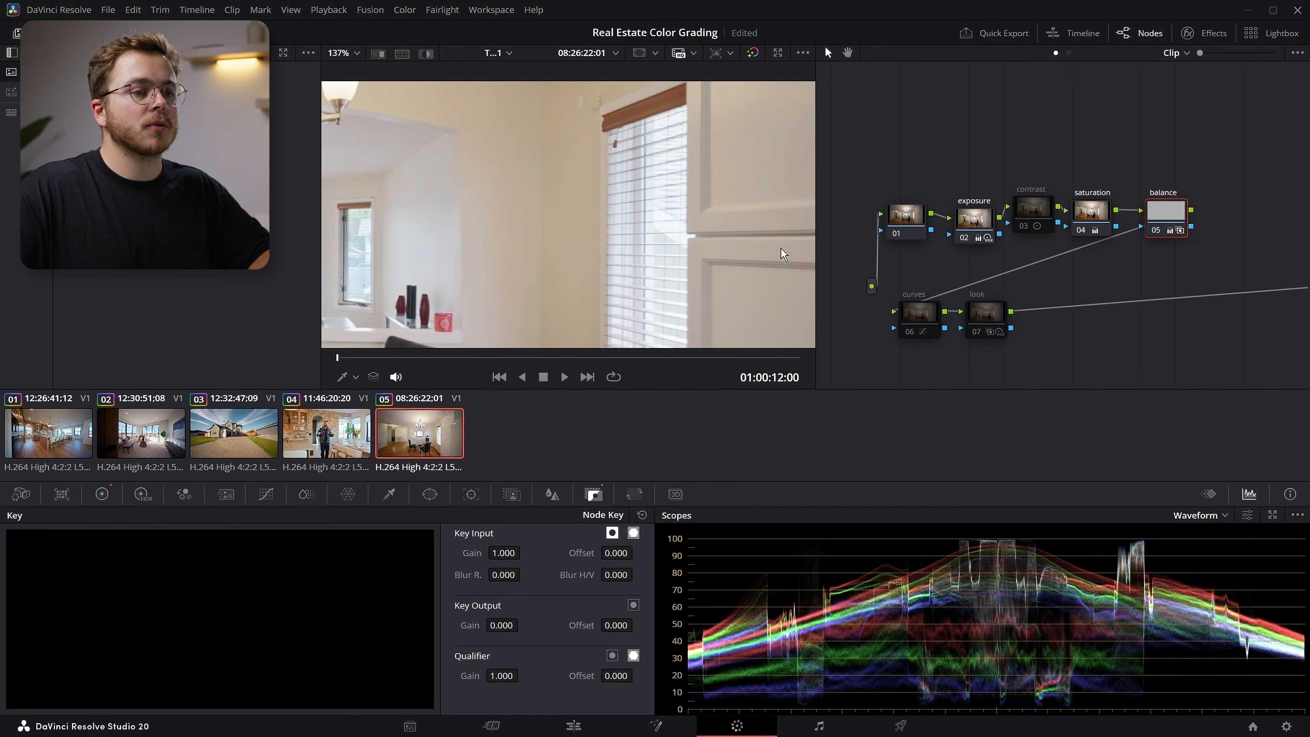
pyautogui.moveTo(781, 248); pyautogui.dragTo(645, 245)
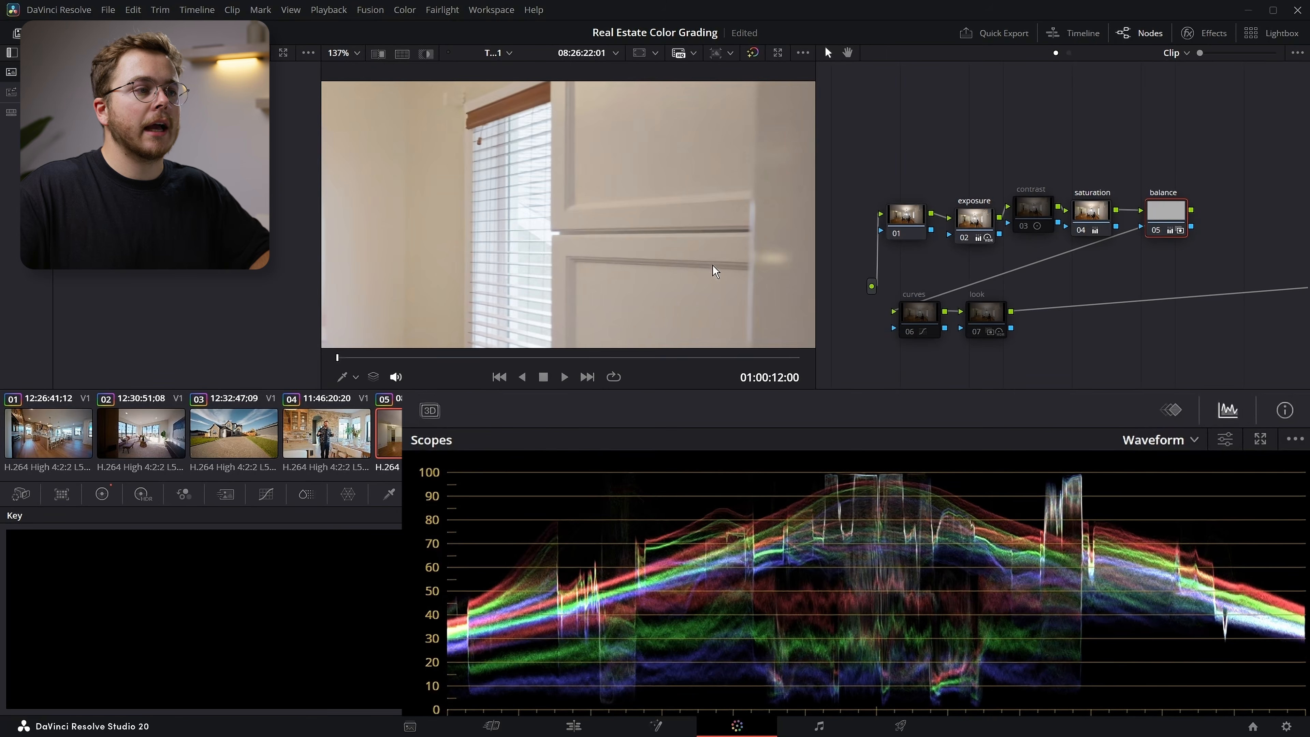
pyautogui.click(389, 496)
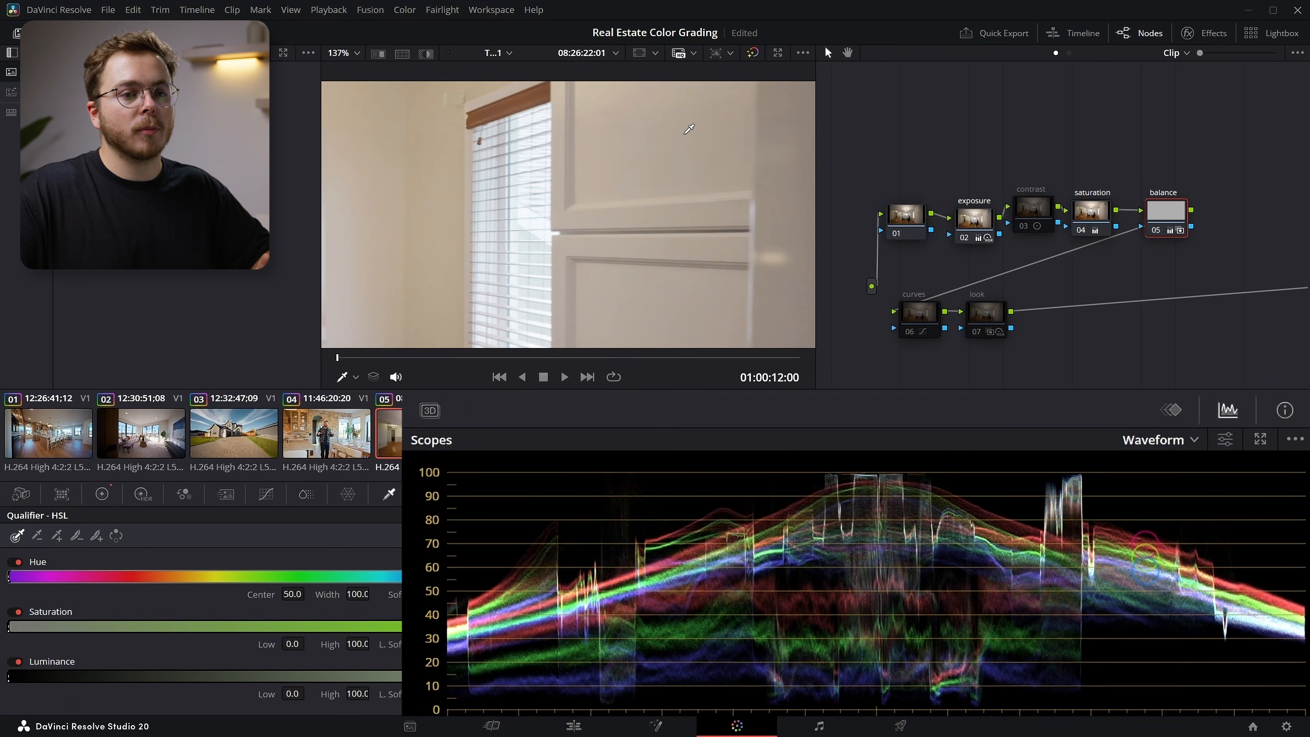
pyautogui.click(594, 494)
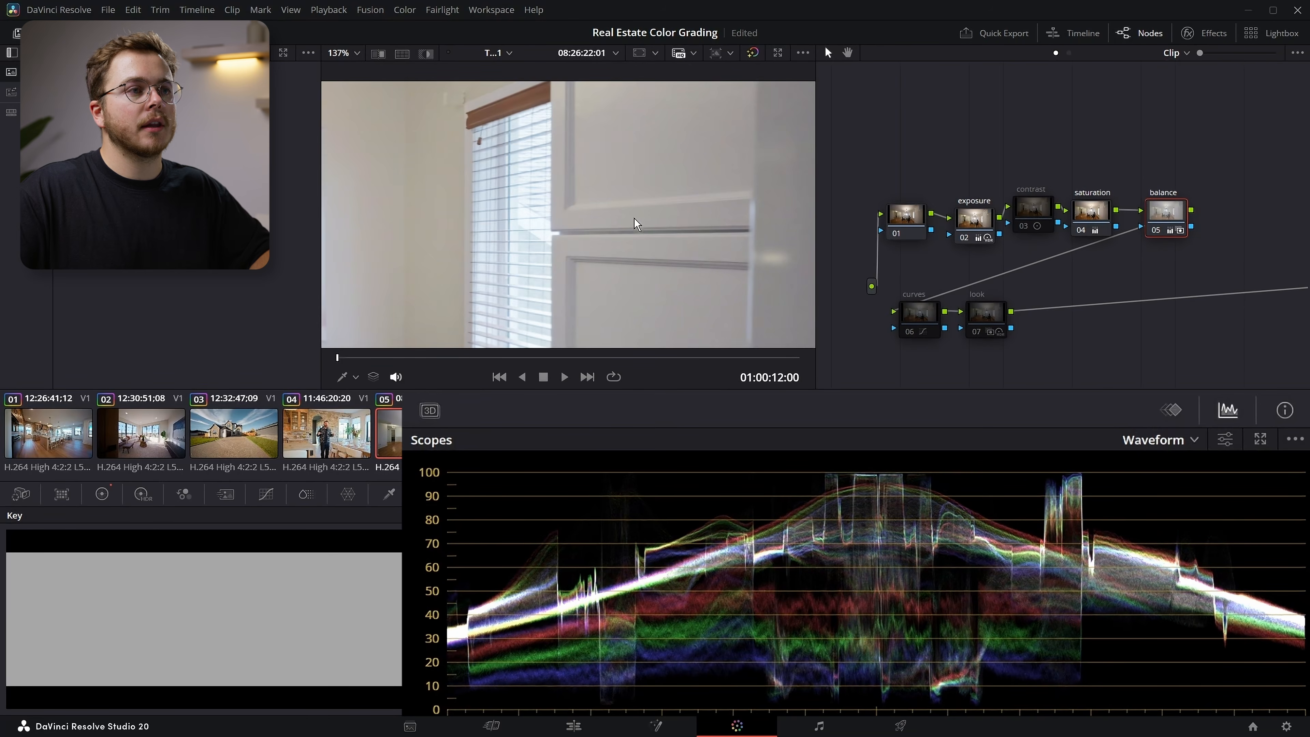
# Step: Compare the whole dining room frame with all grades bypassed and active
pyautogui.scroll(-9, 665, 213)
pyautogui.scroll(3, 614, 226)
pyautogui.scroll(1, 563, 231)
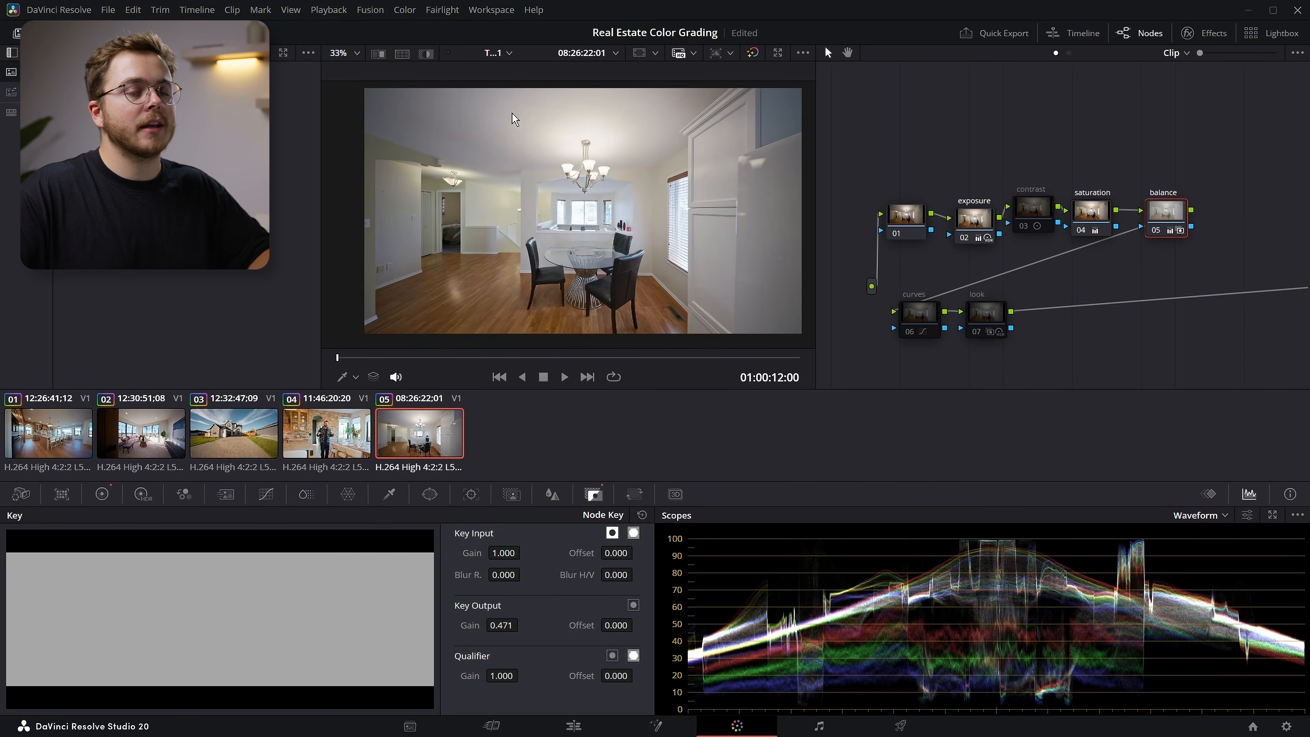
pyautogui.click(752, 53)
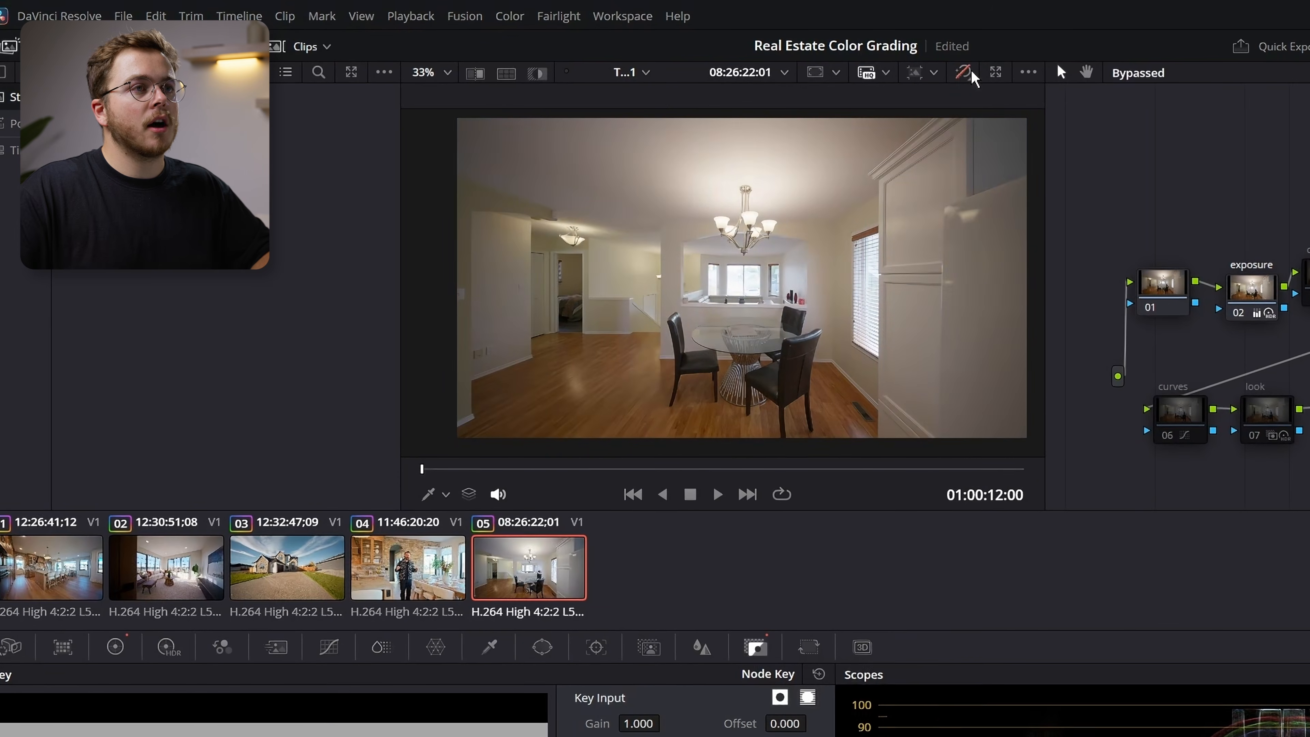
pyautogui.click(964, 75)
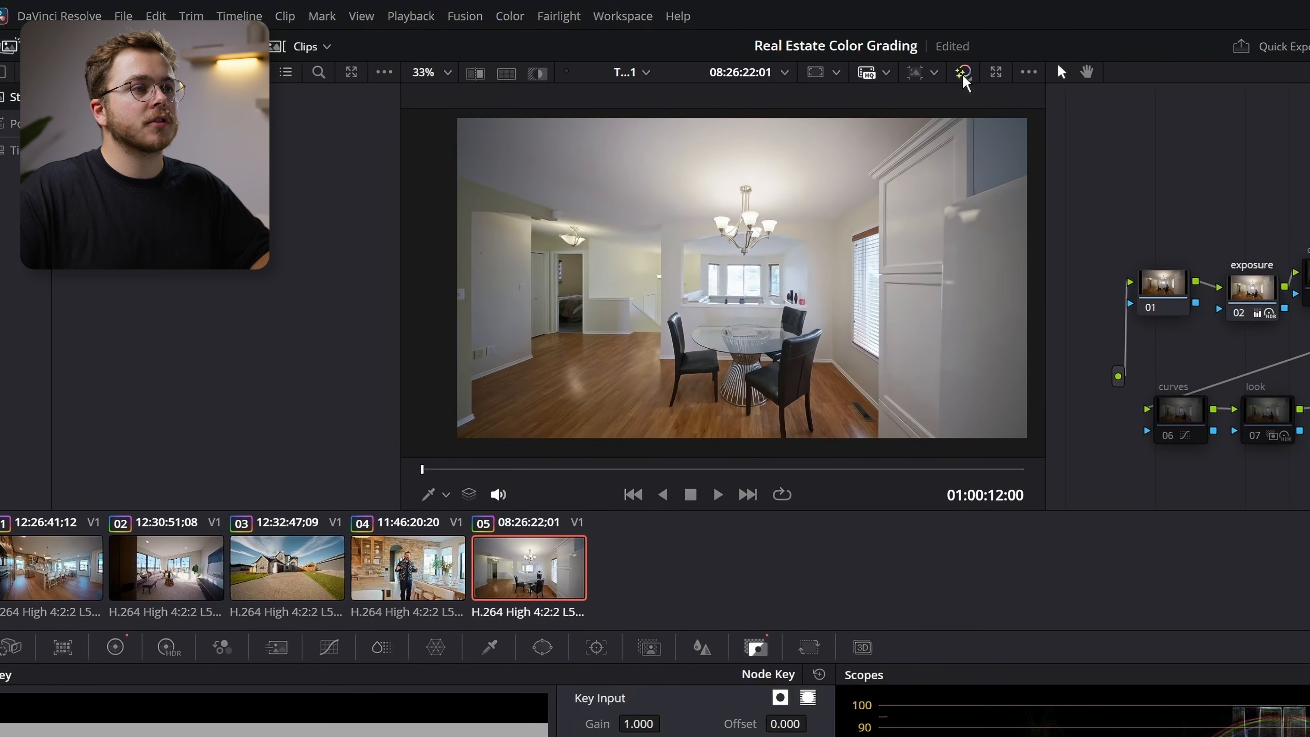
pyautogui.click(963, 75)
pyautogui.click(963, 75)
pyautogui.click(963, 76)
pyautogui.click(963, 76)
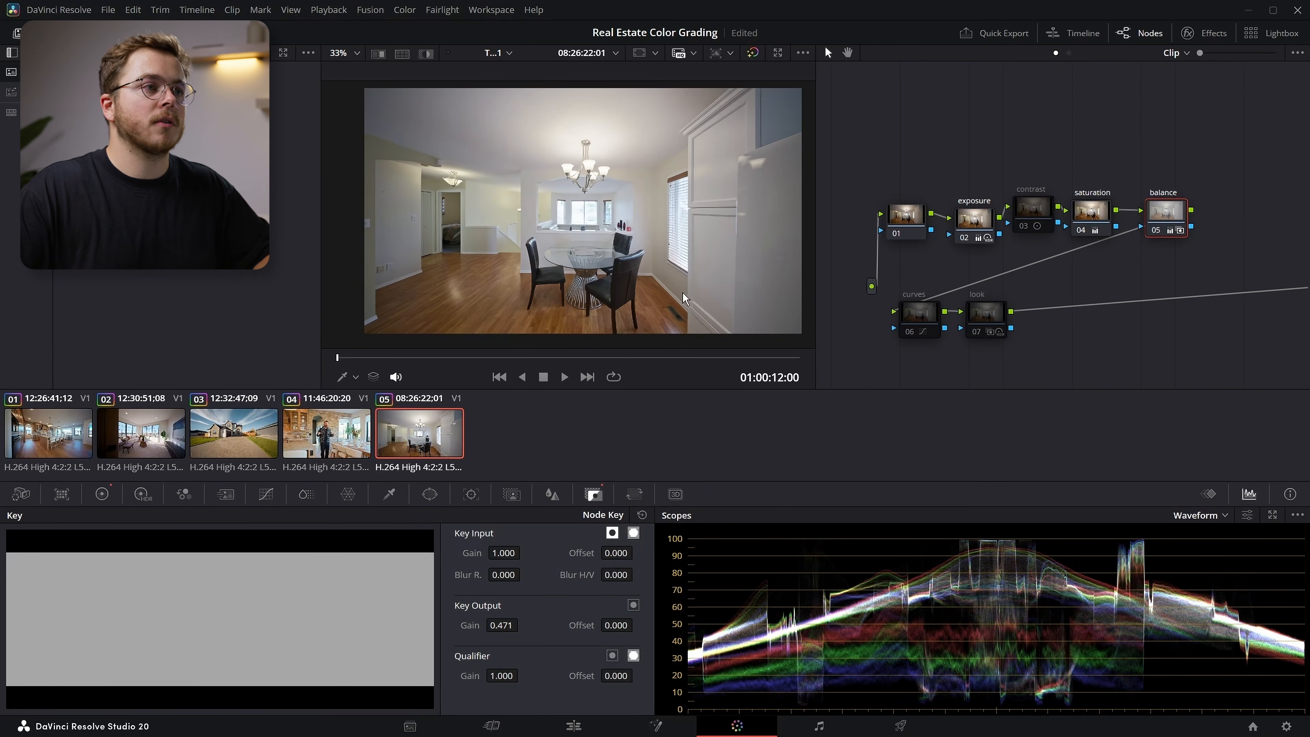
# Step: Enable the curves node and bring up its Hue Vs Sat curve, viewing the yellowish back walls up close
pyautogui.click(919, 326)
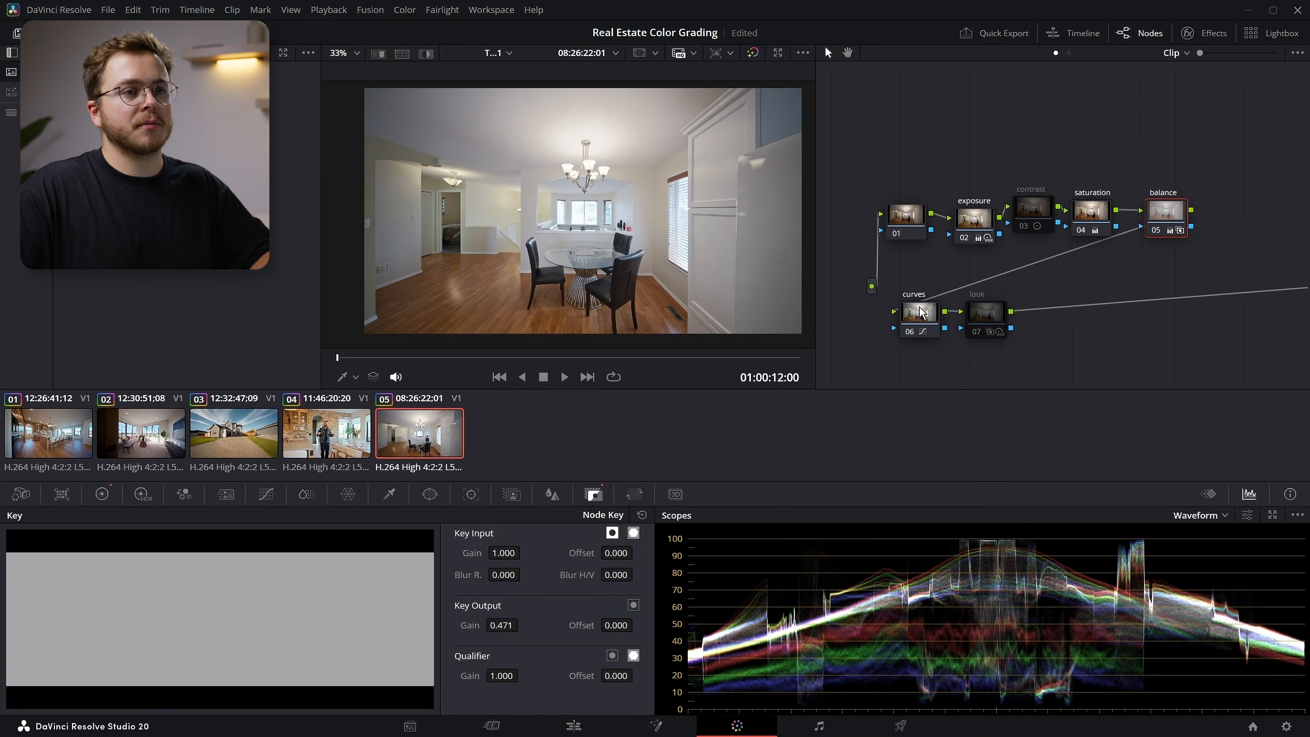
pyautogui.click(920, 312)
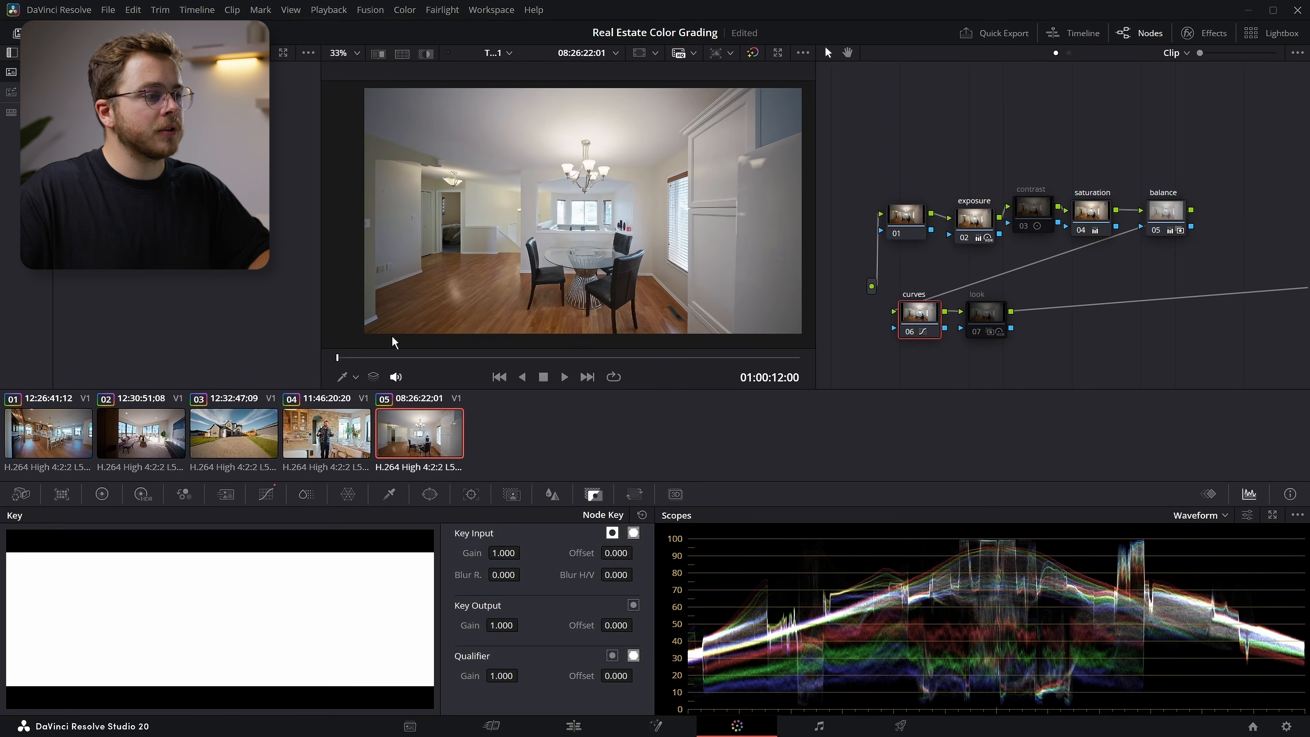
pyautogui.click(267, 494)
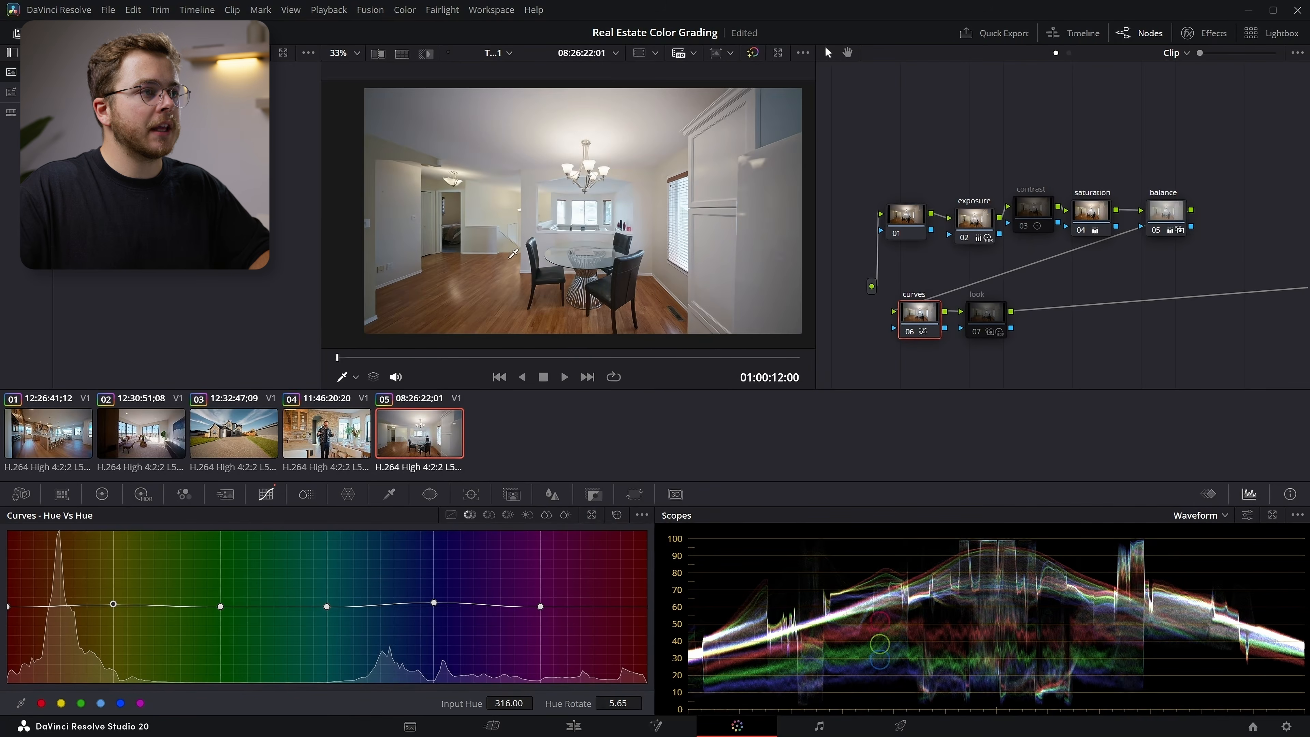
pyautogui.scroll(5, 497, 254)
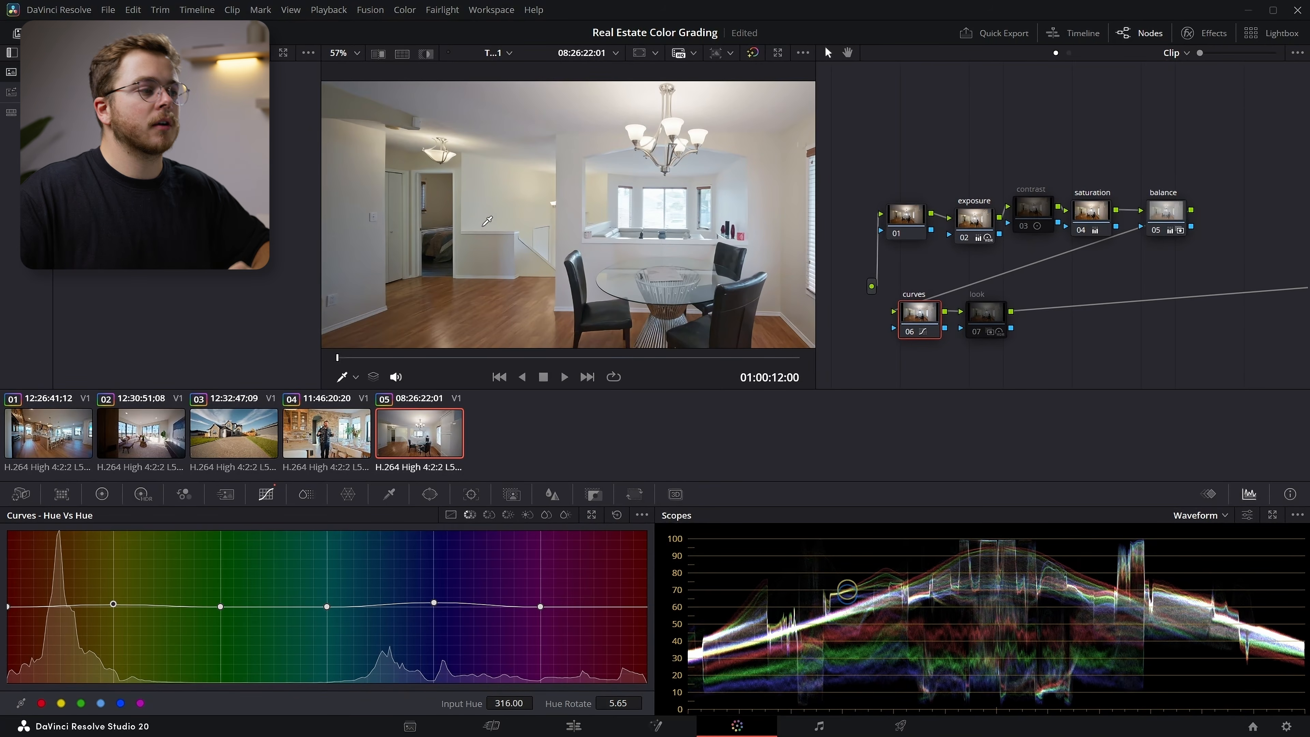
pyautogui.click(489, 514)
pyautogui.scroll(3, 515, 200)
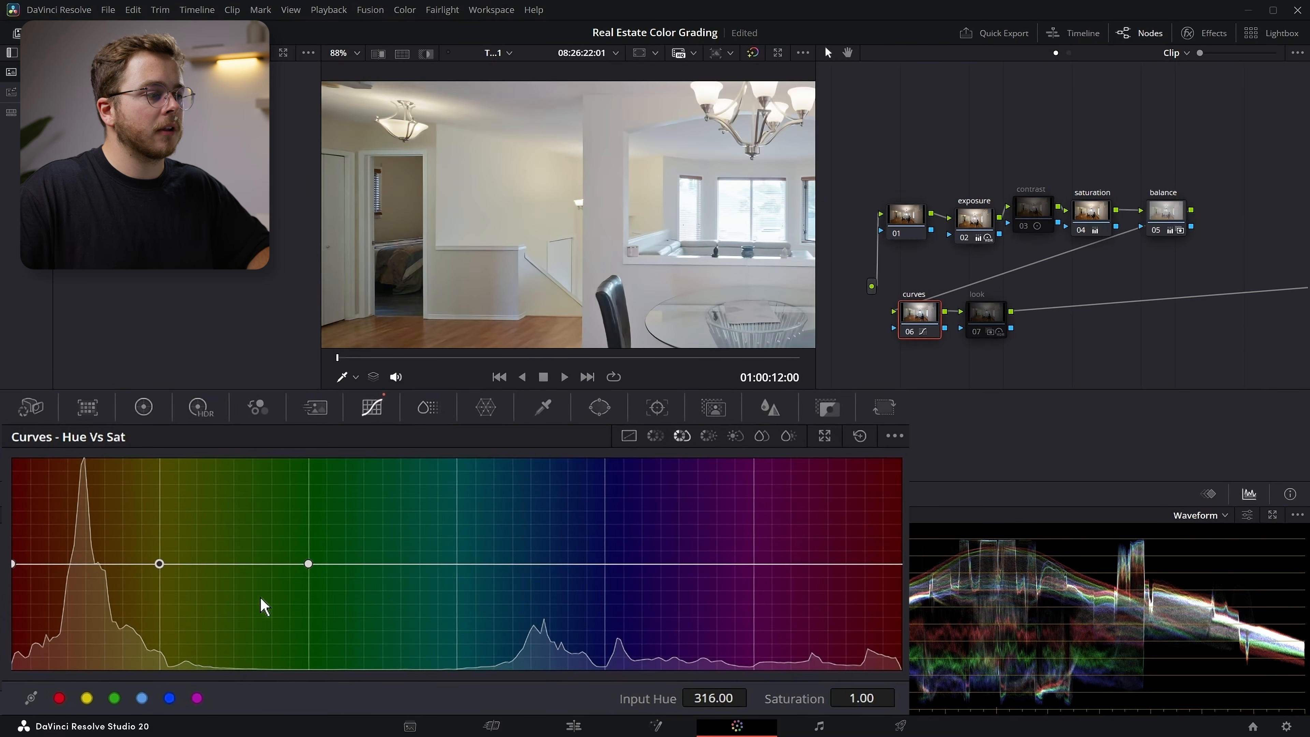
# Step: Try the yellow point's saturation at 0.00 and 1.17 in the Hue Vs Sat curve, comparing the walls
pyautogui.moveTo(871, 698); pyautogui.dragTo(820, 697)
pyautogui.scroll(-5, 750, 225)
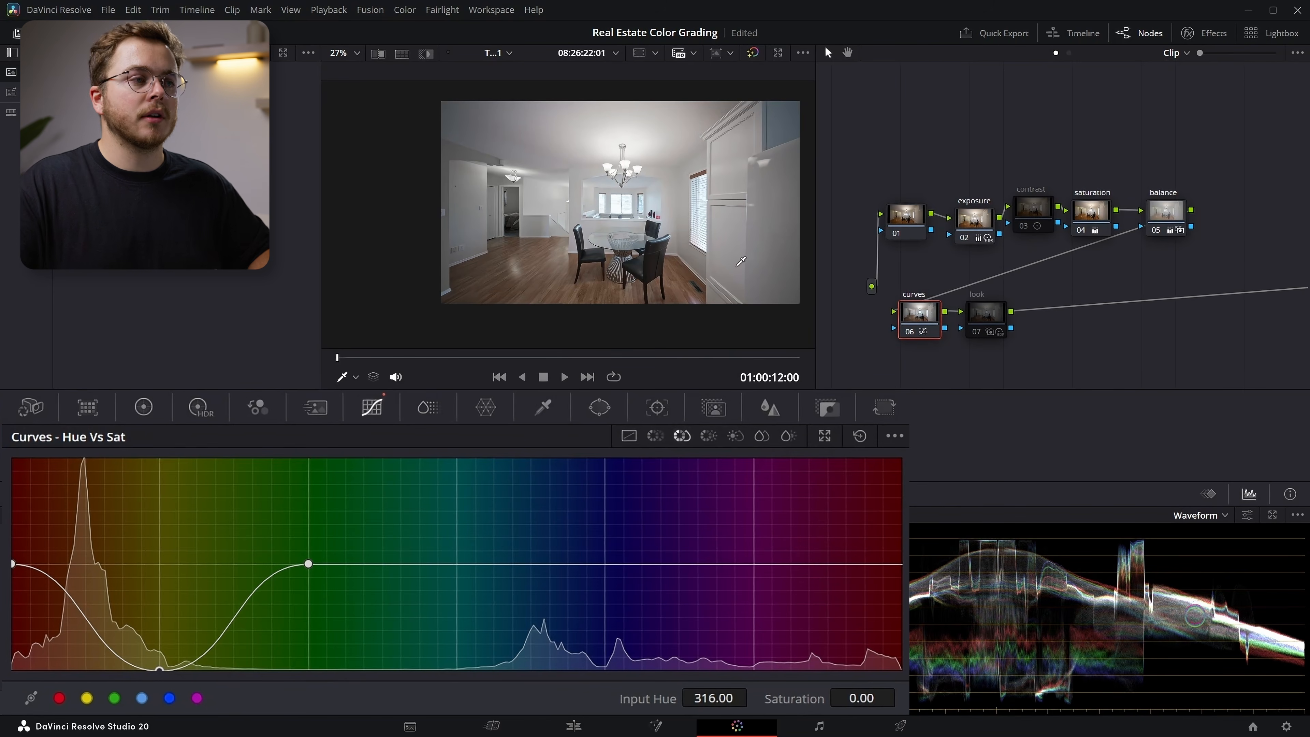
pyautogui.moveTo(862, 697)
pyautogui.mouseDown()
pyautogui.moveTo(892, 697)
pyautogui.moveTo(878, 698)
pyautogui.mouseUp()
pyautogui.scroll(4, 544, 205)
pyautogui.scroll(5, 544, 205)
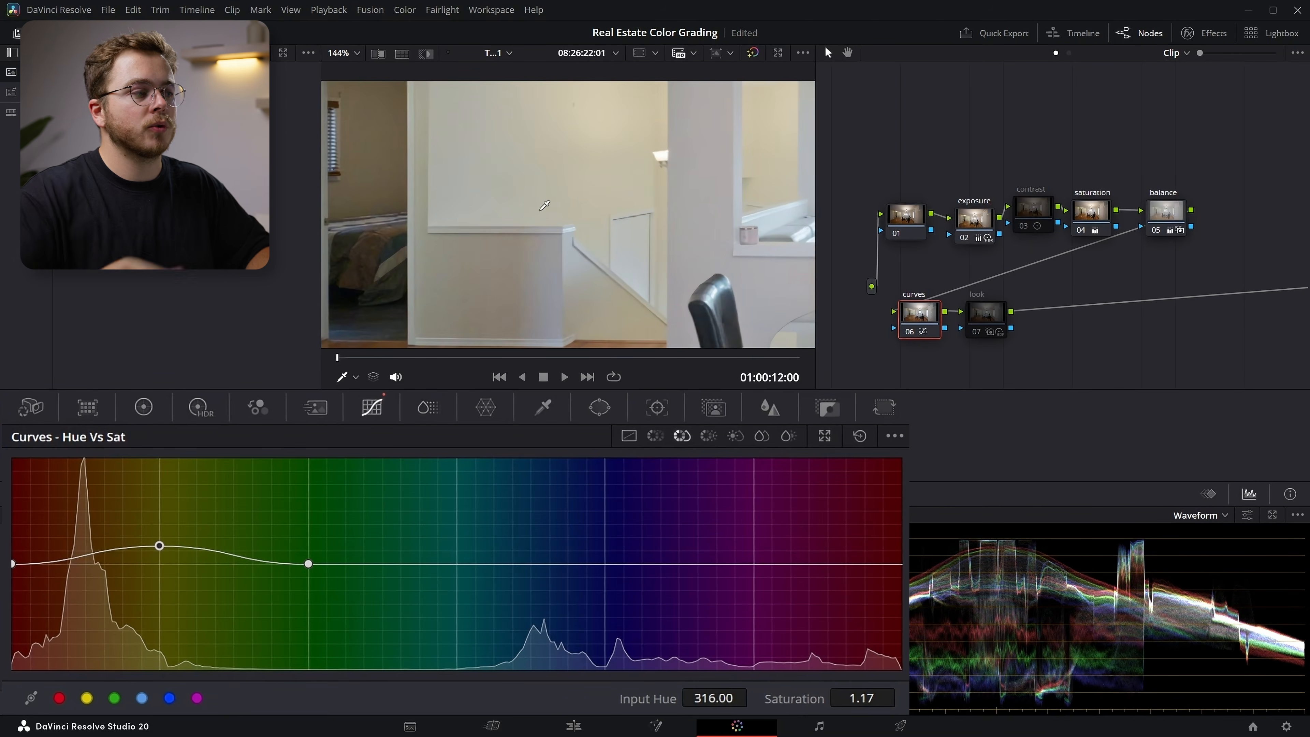
# Step: Lower the yellow point's saturation to 0.65 in the Hue Vs Sat curve and compare with the curves node off
pyautogui.moveTo(869, 699); pyautogui.dragTo(843, 691)
pyautogui.scroll(-5, 592, 207)
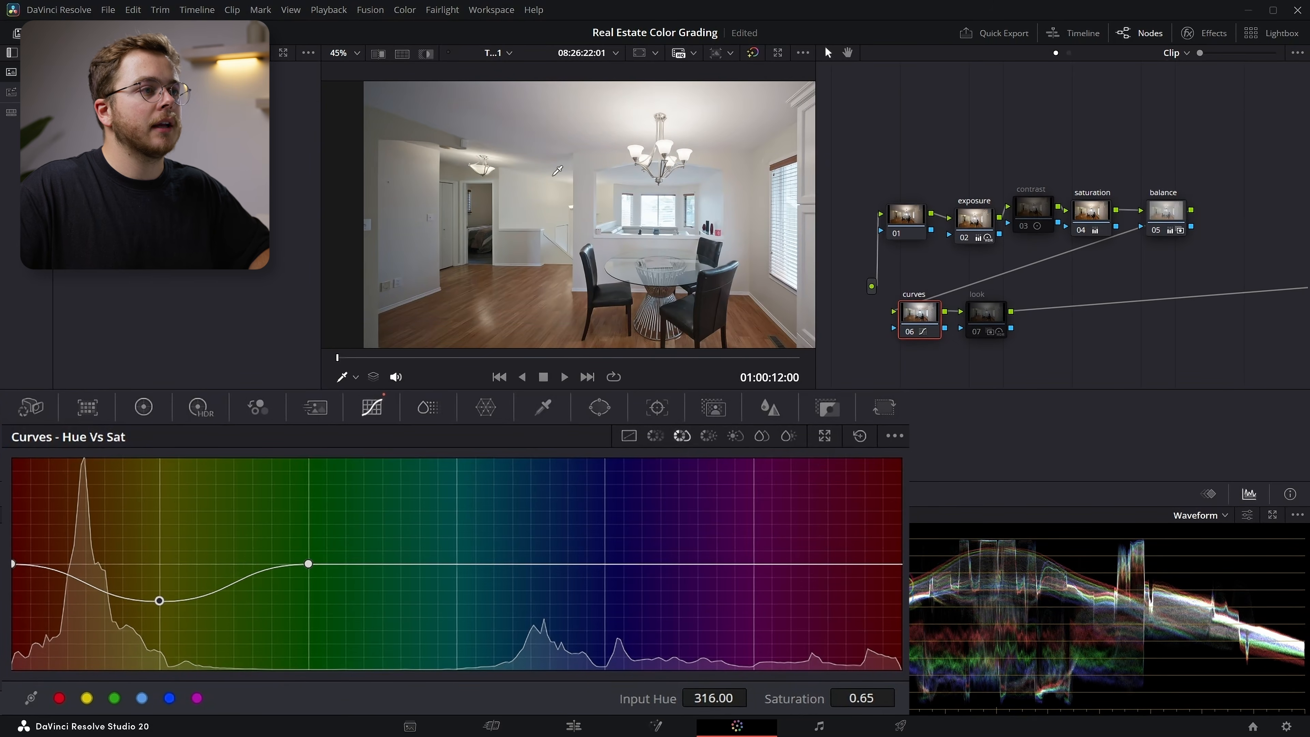
pyautogui.click(910, 333)
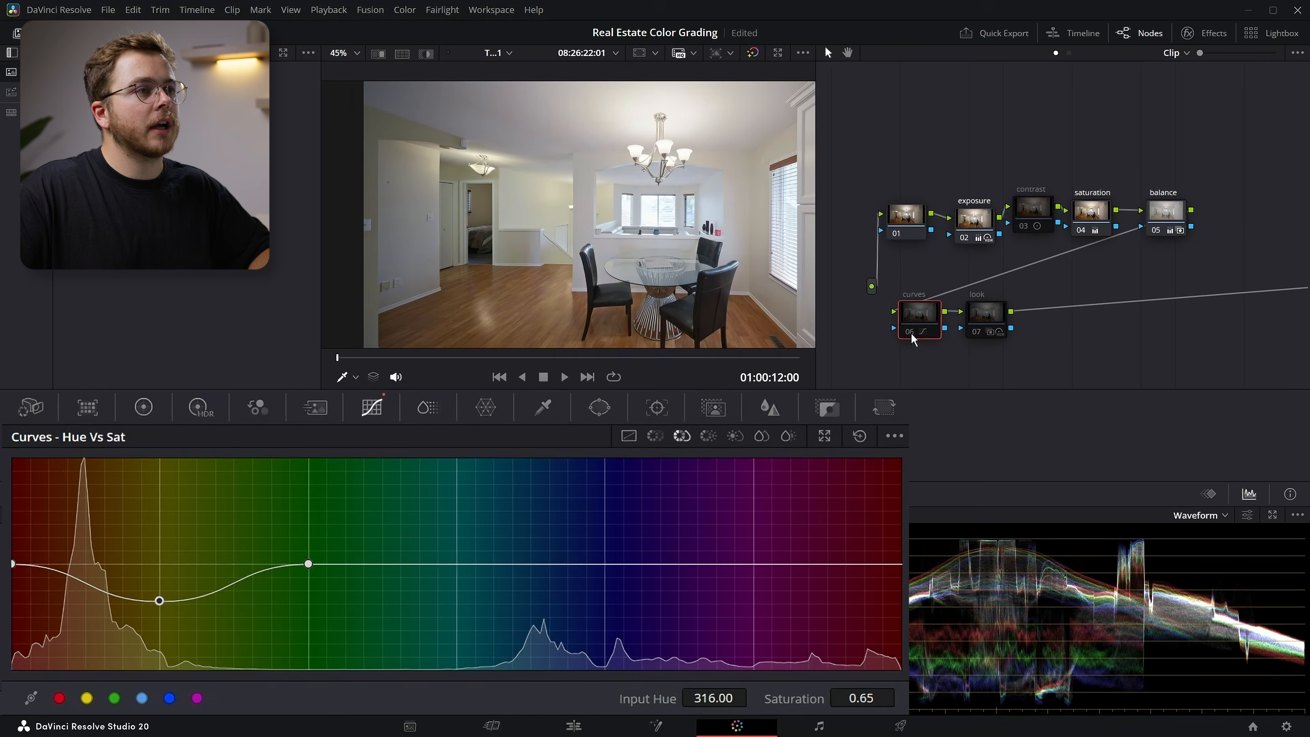
pyautogui.click(910, 333)
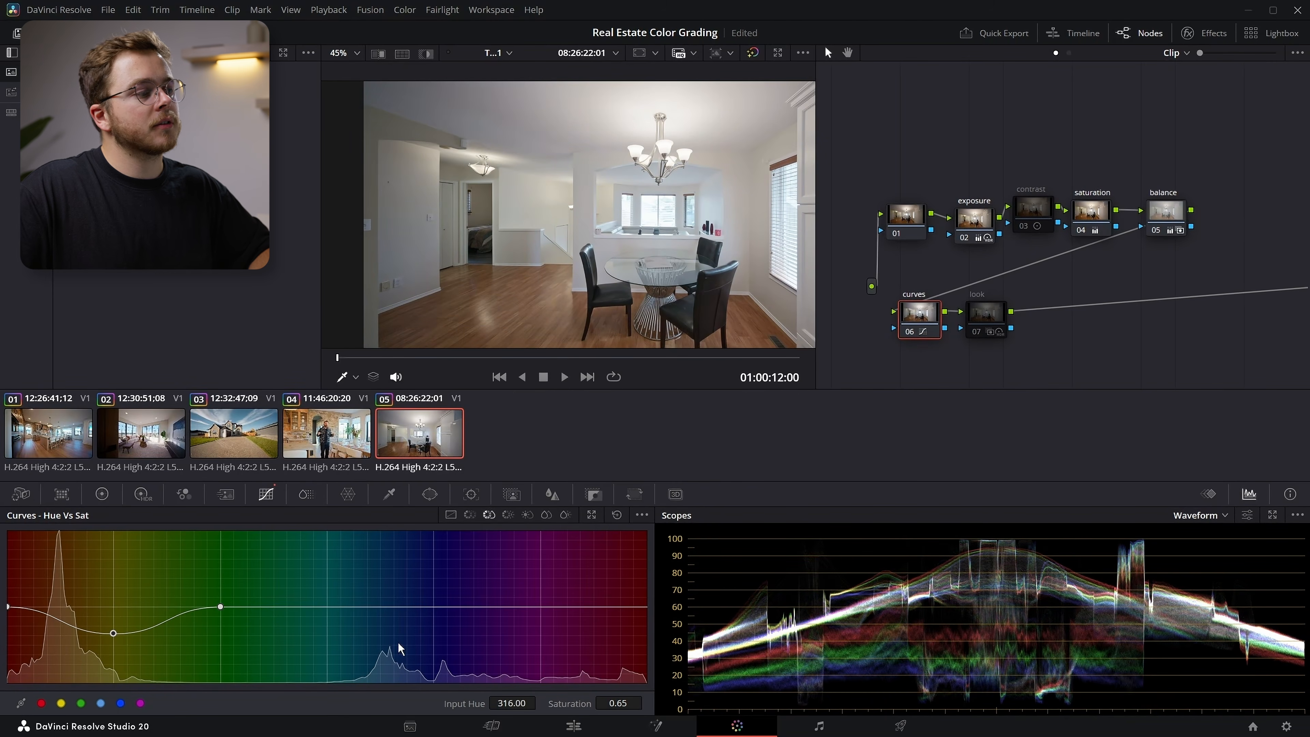
# Step: Set the yellow point's Hue Vs Sat saturation to 0.86, comparing with the curves node off and the full grade bypassed
pyautogui.moveTo(603, 699); pyautogui.dragTo(616, 703)
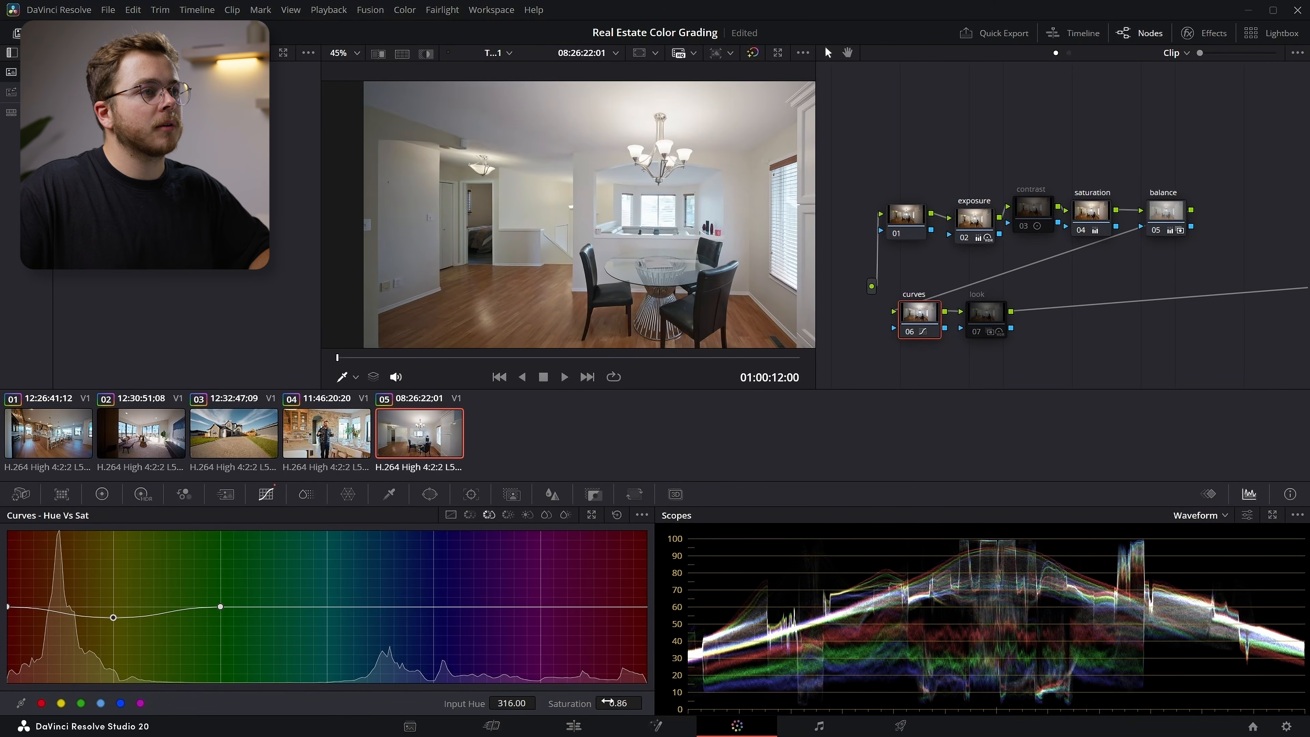
pyautogui.click(911, 333)
pyautogui.click(911, 333)
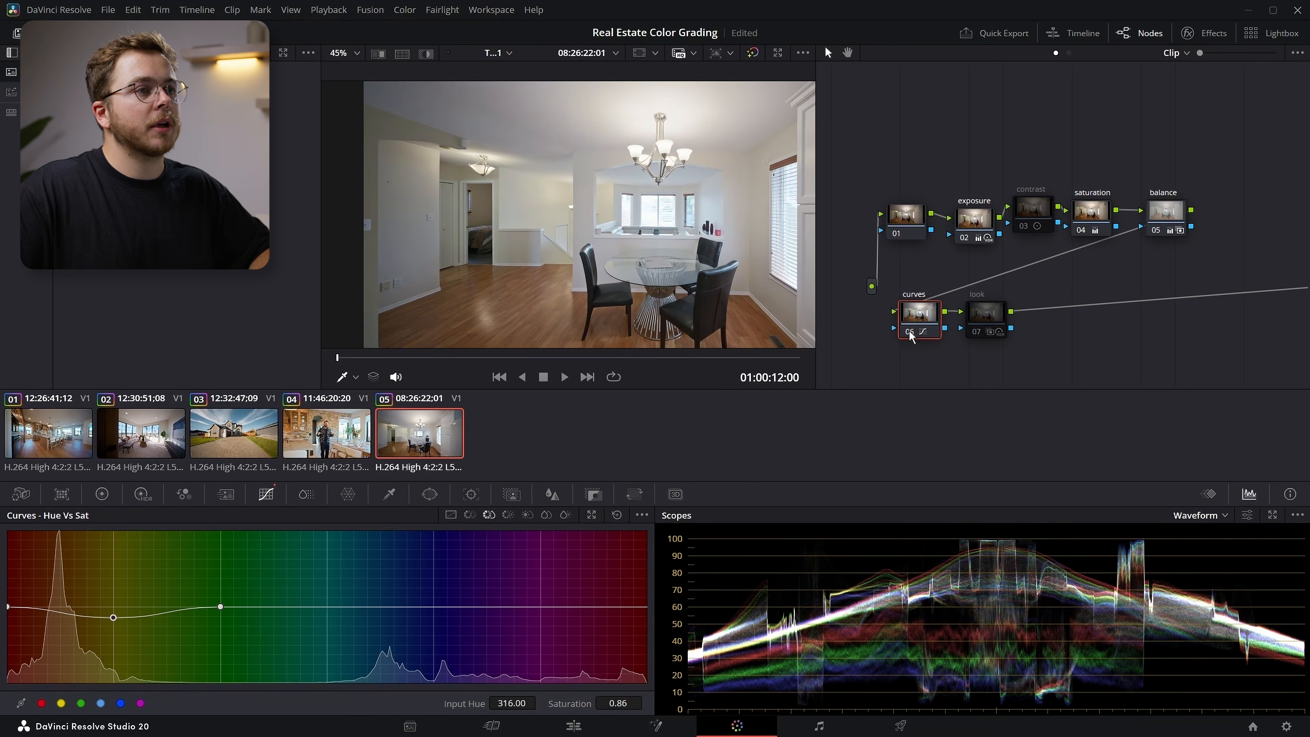
pyautogui.click(911, 333)
pyautogui.click(911, 333)
pyautogui.click(753, 53)
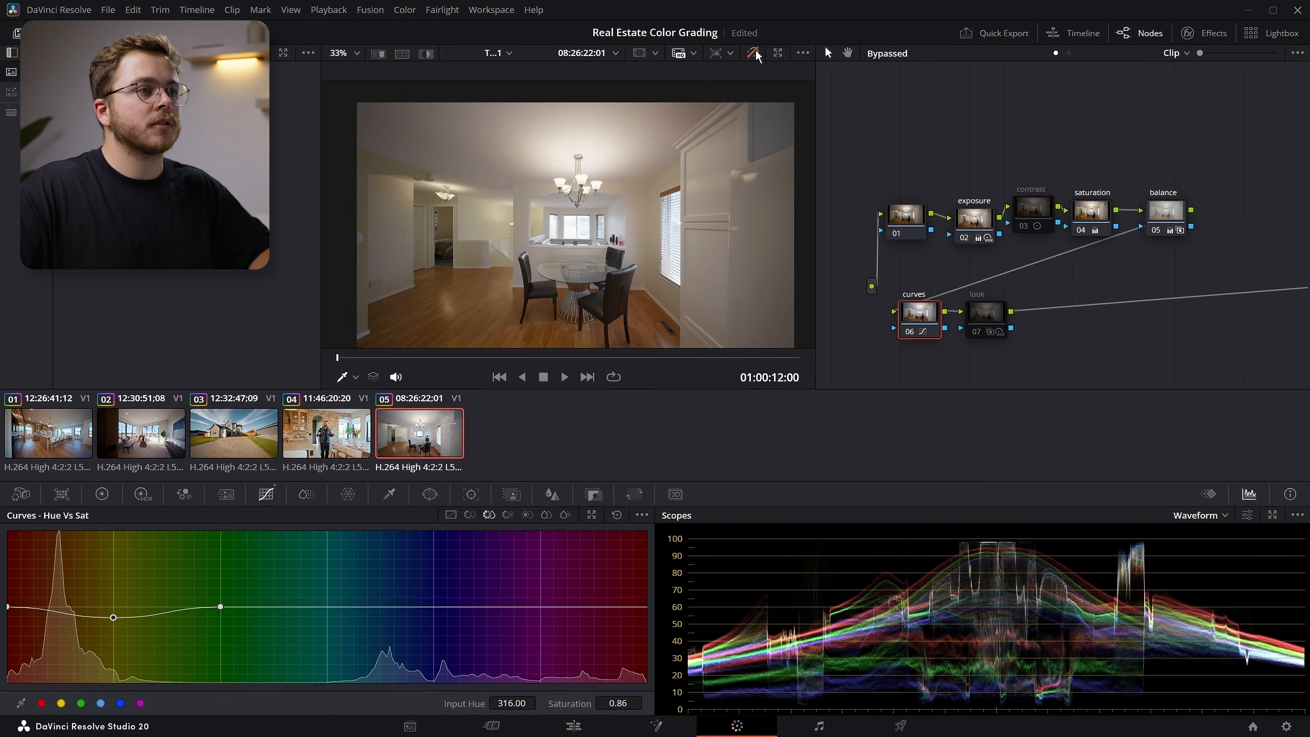
pyautogui.click(754, 54)
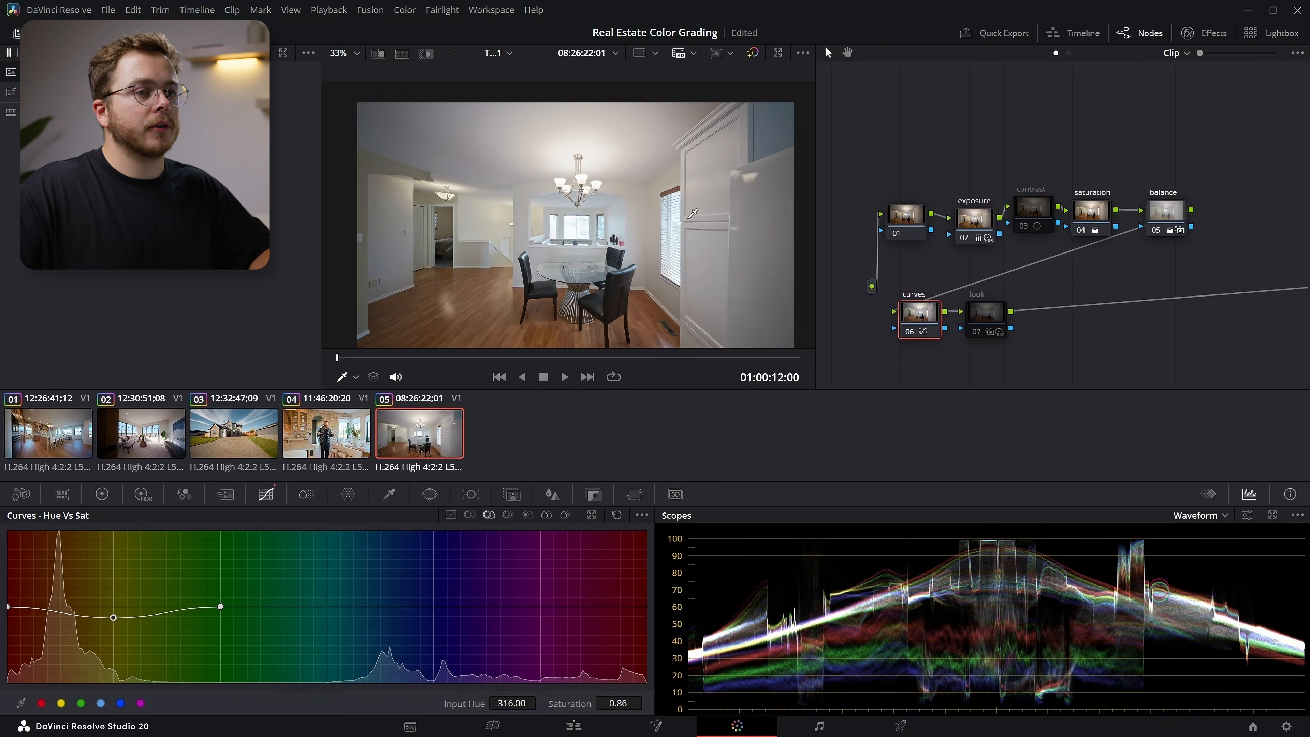
pyautogui.moveTo(690, 218); pyautogui.dragTo(698, 202)
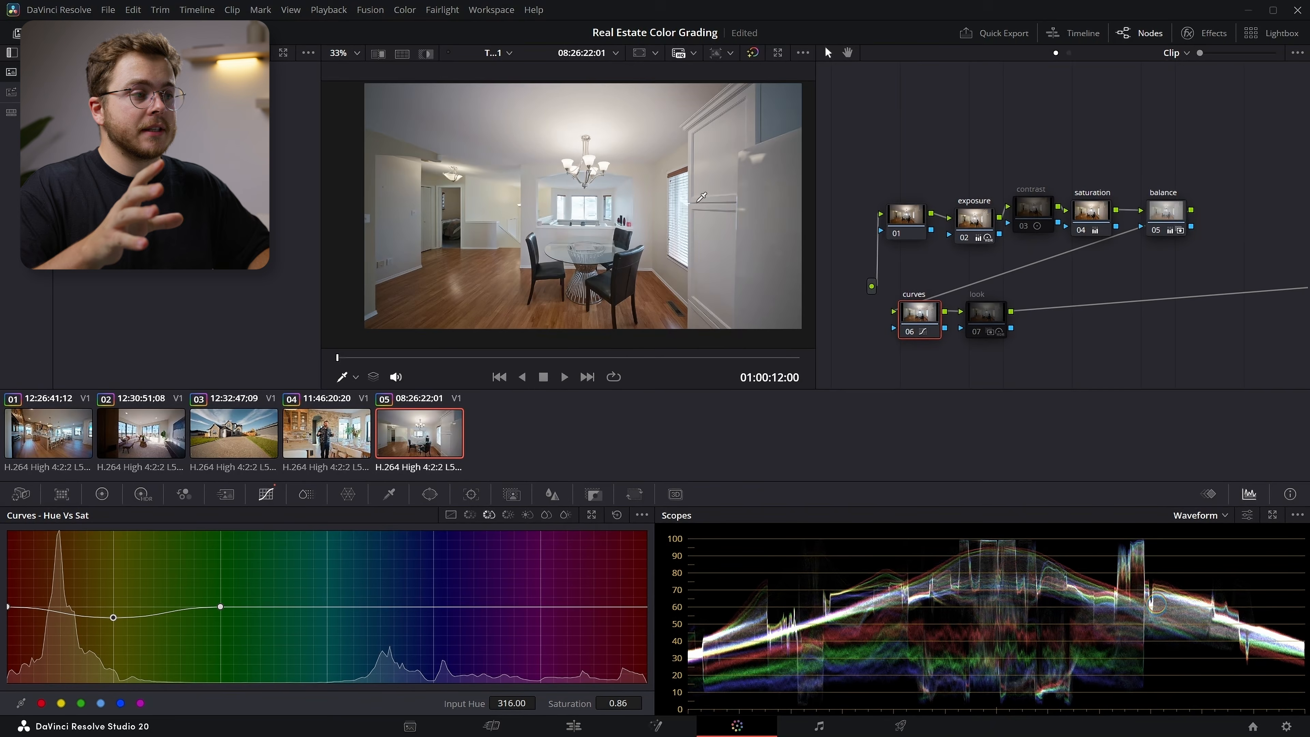